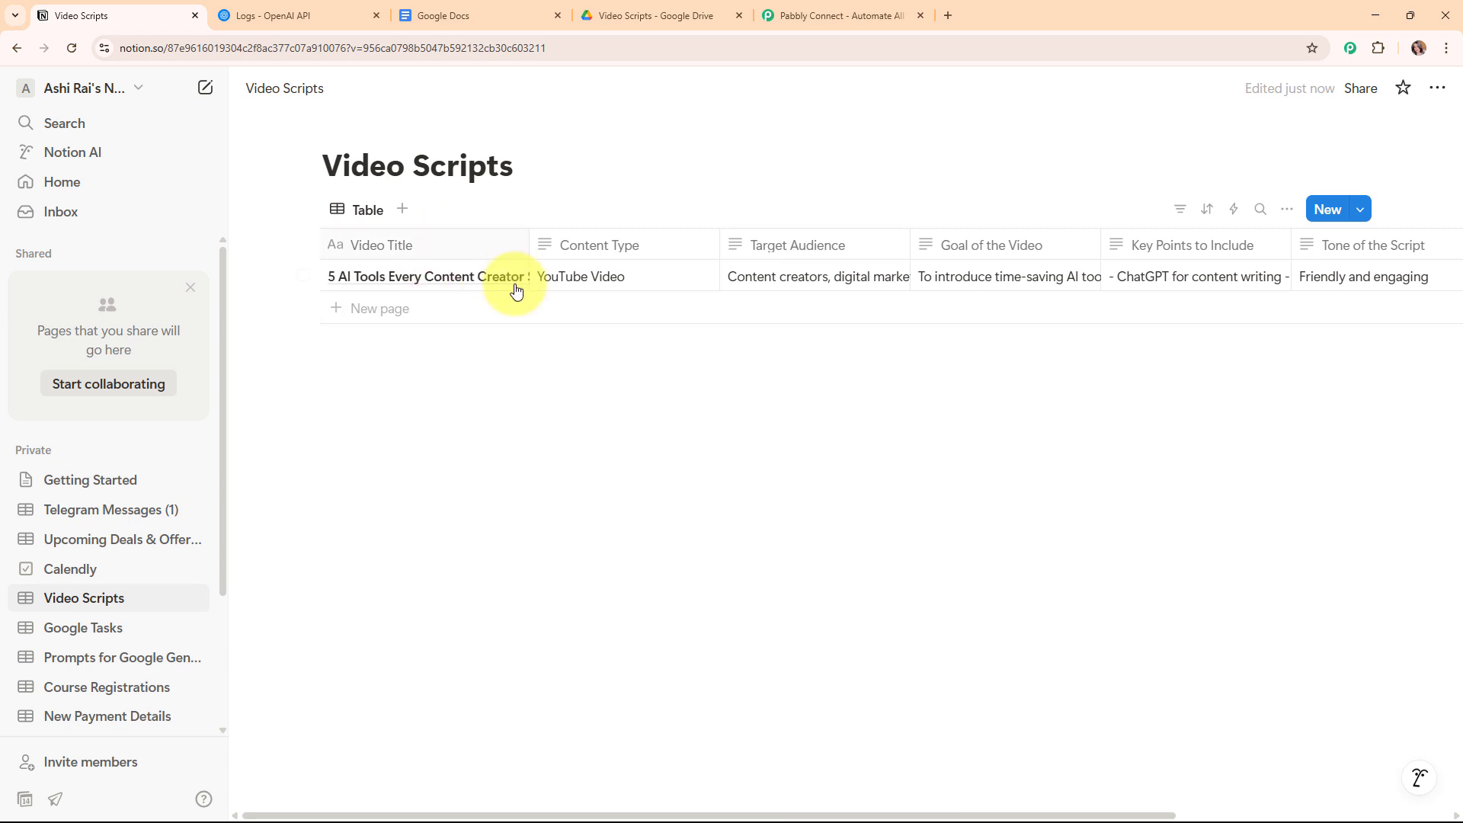
# Look over the OpenAI platform logs, the Google Docs home page and the Video Scripts folder in Google Drive
pyautogui.click(335, 16)
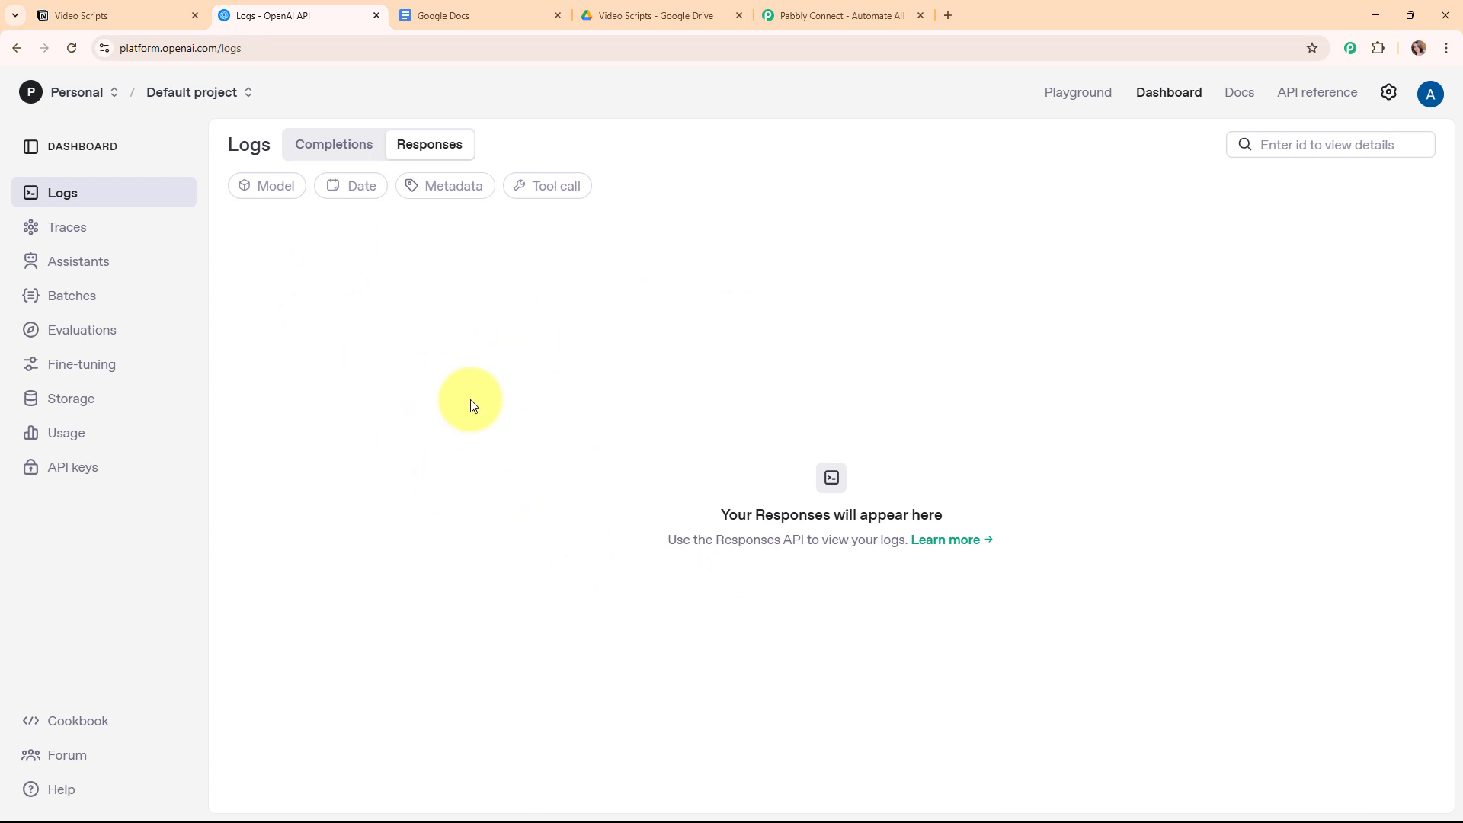
pyautogui.click(438, 9)
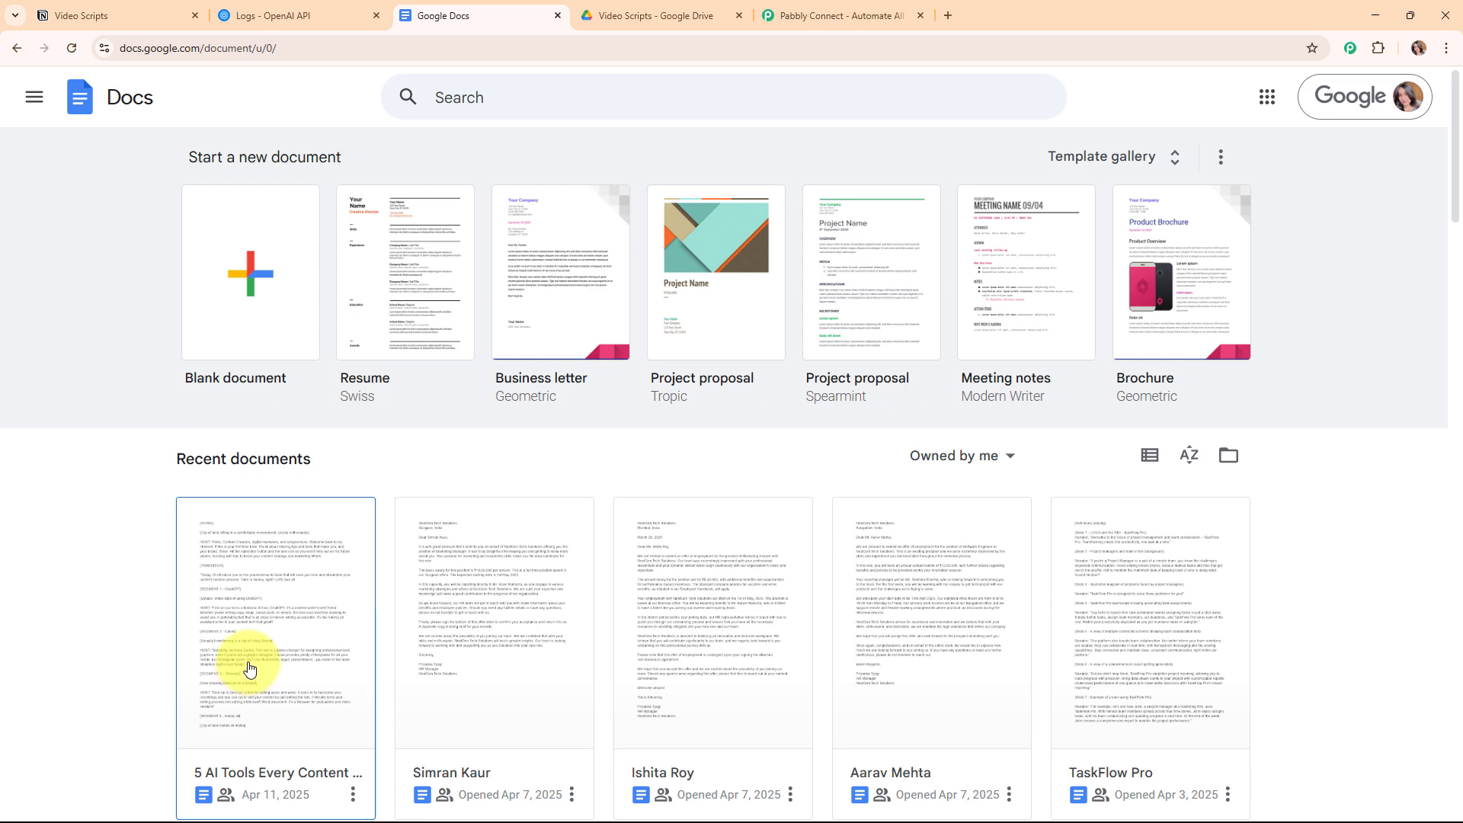
pyautogui.click(590, 15)
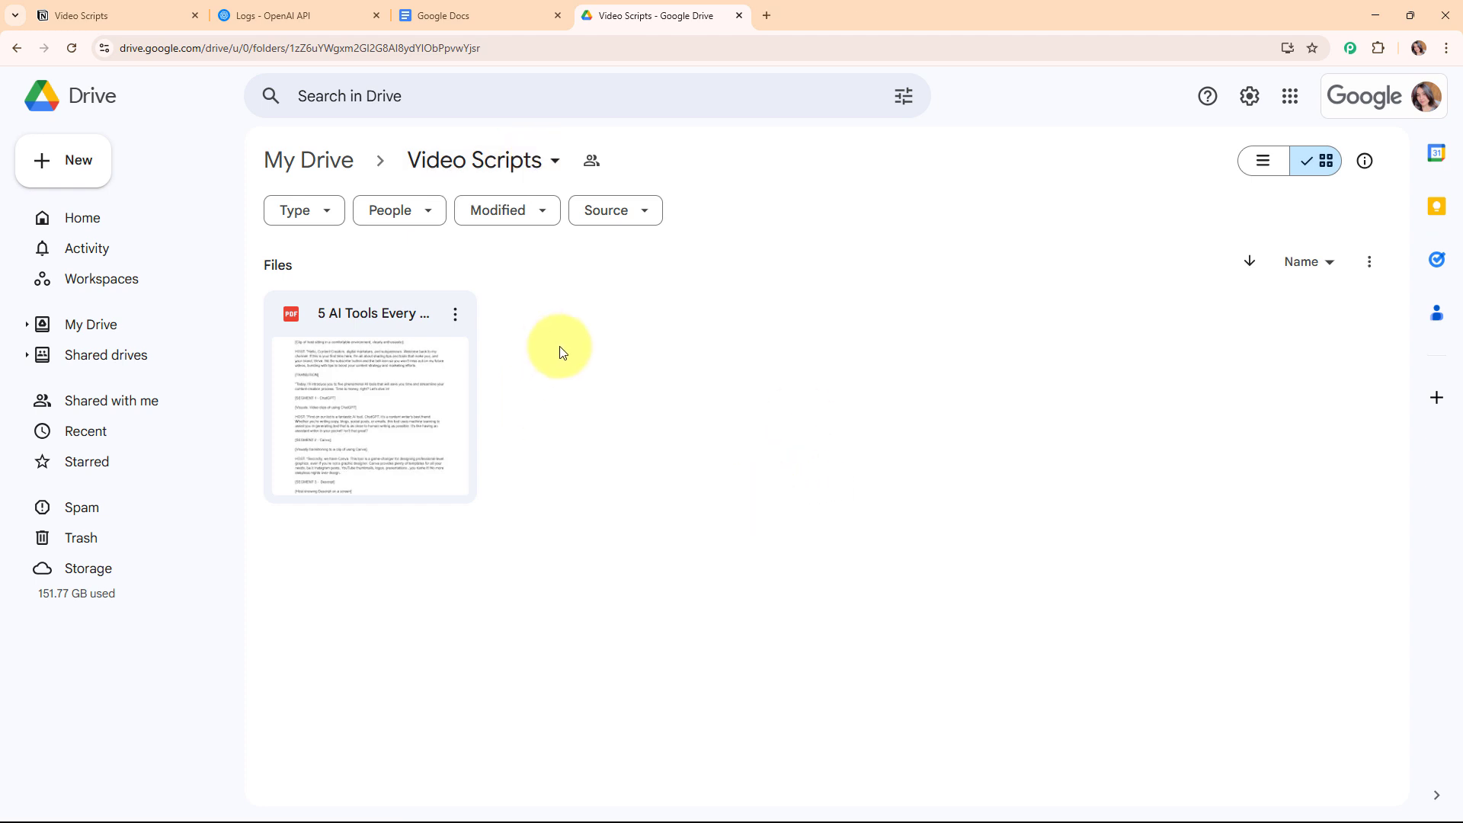
# Open the Pabbly Connect website at pabbly.com/connect in a new browser tab and dismiss the lifetime offer pop-up
pyautogui.click(767, 16)
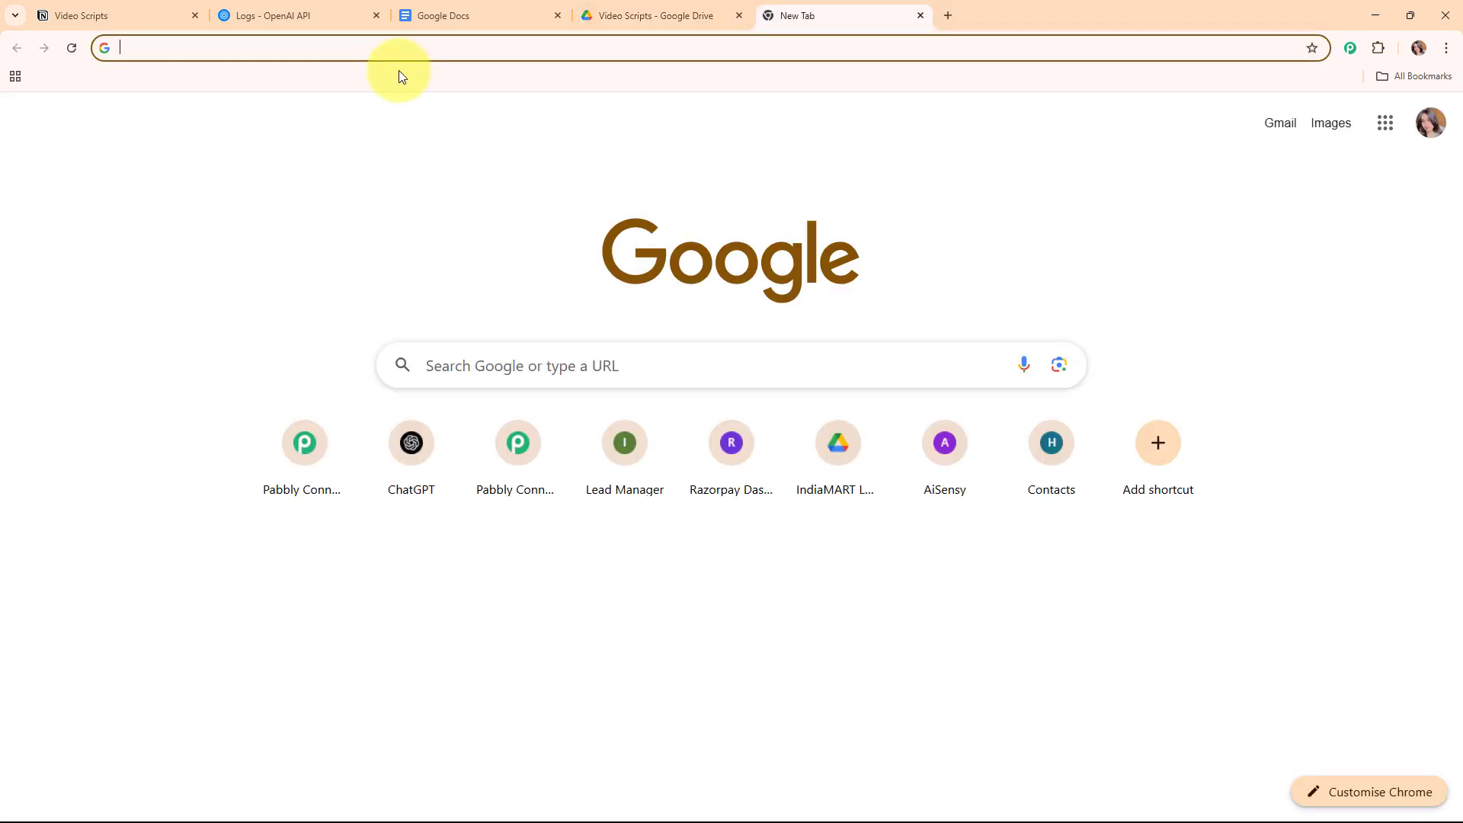
pyautogui.write('pabbly.com/con')
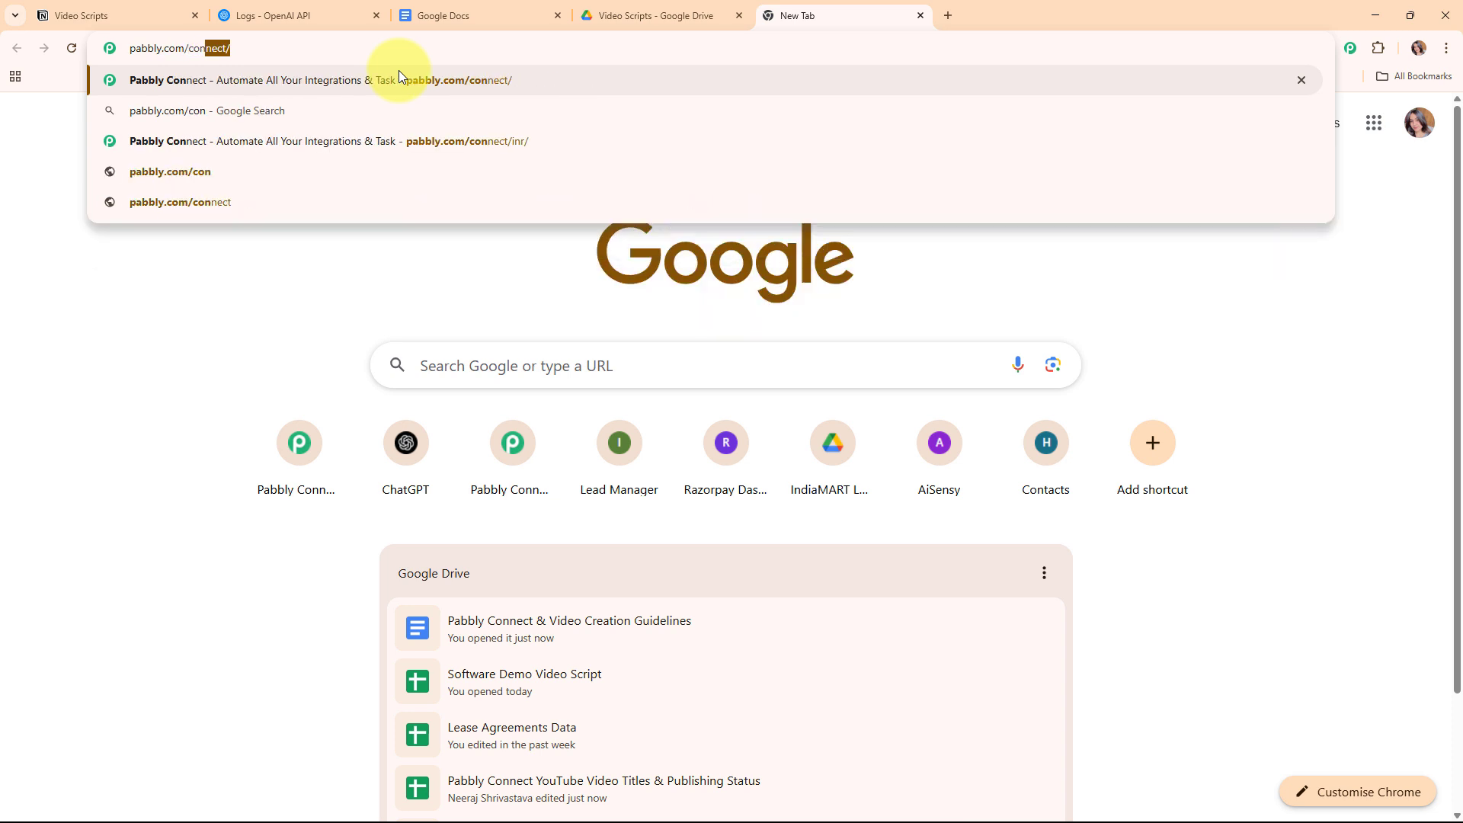
pyautogui.click(399, 70)
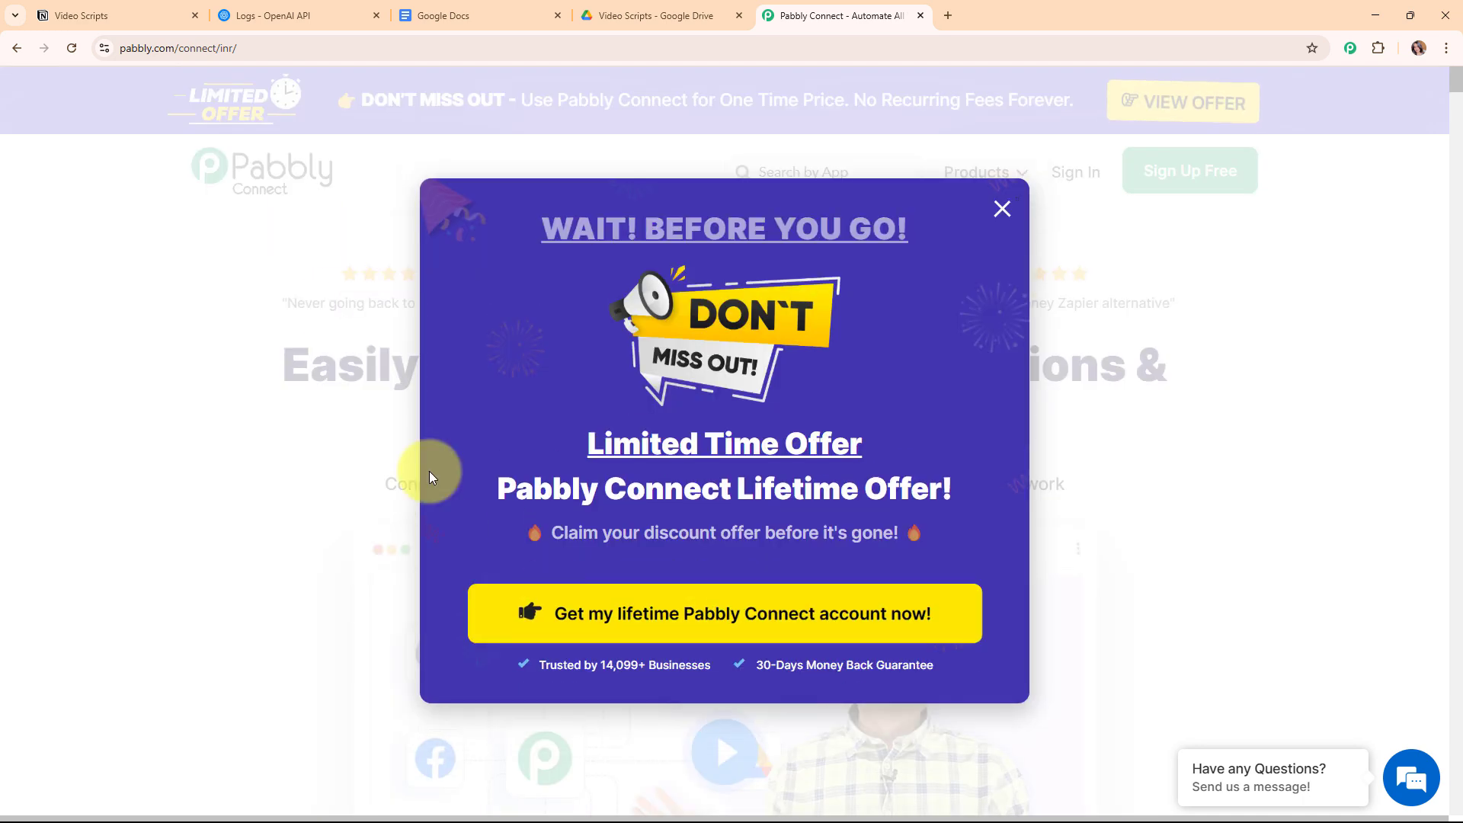
pyautogui.click(1002, 209)
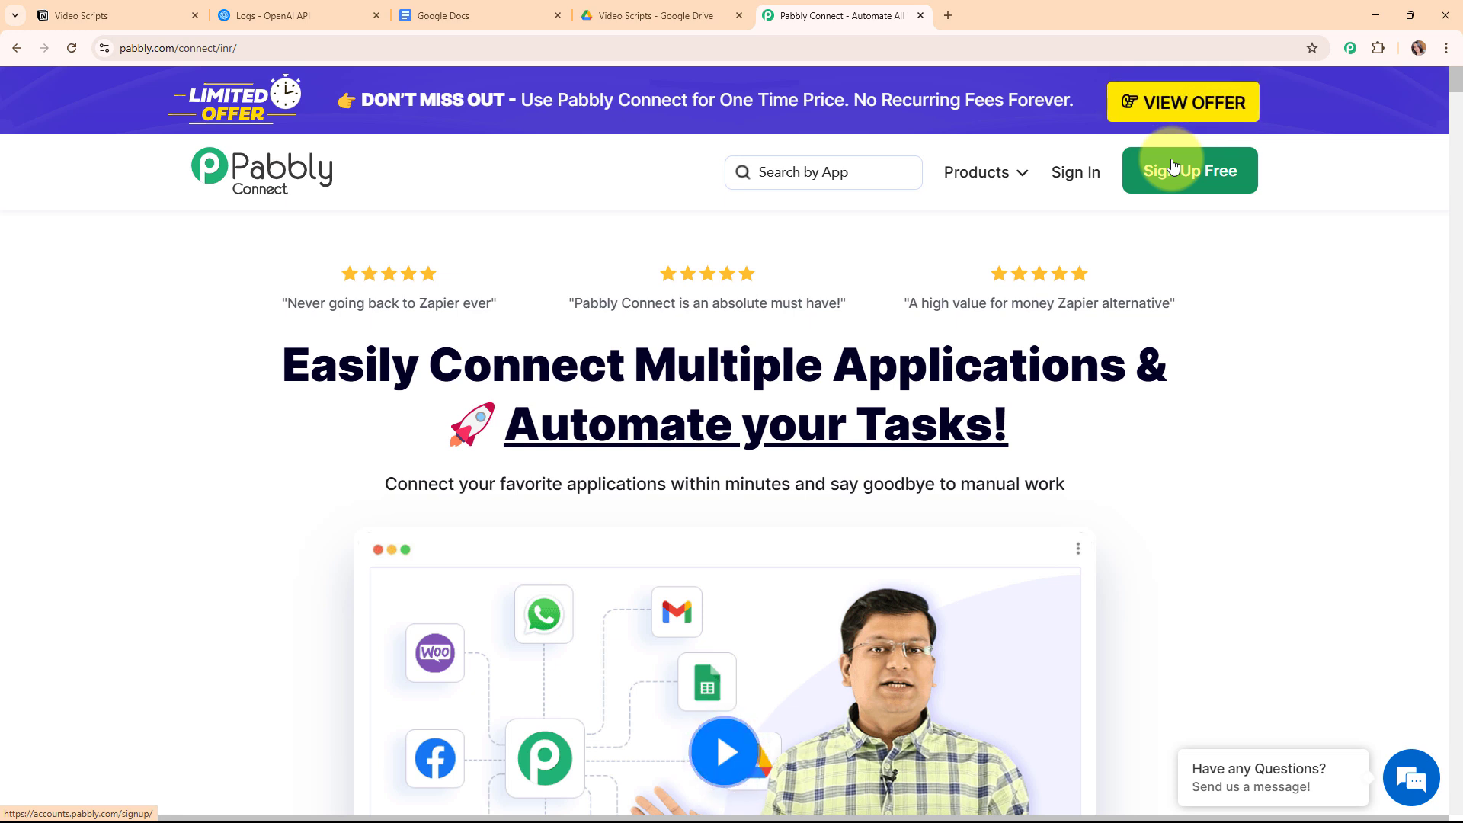
# Sign in to the Pabbly account and access Pabbly Connect from the list of all Pabbly apps
pyautogui.click(1077, 189)
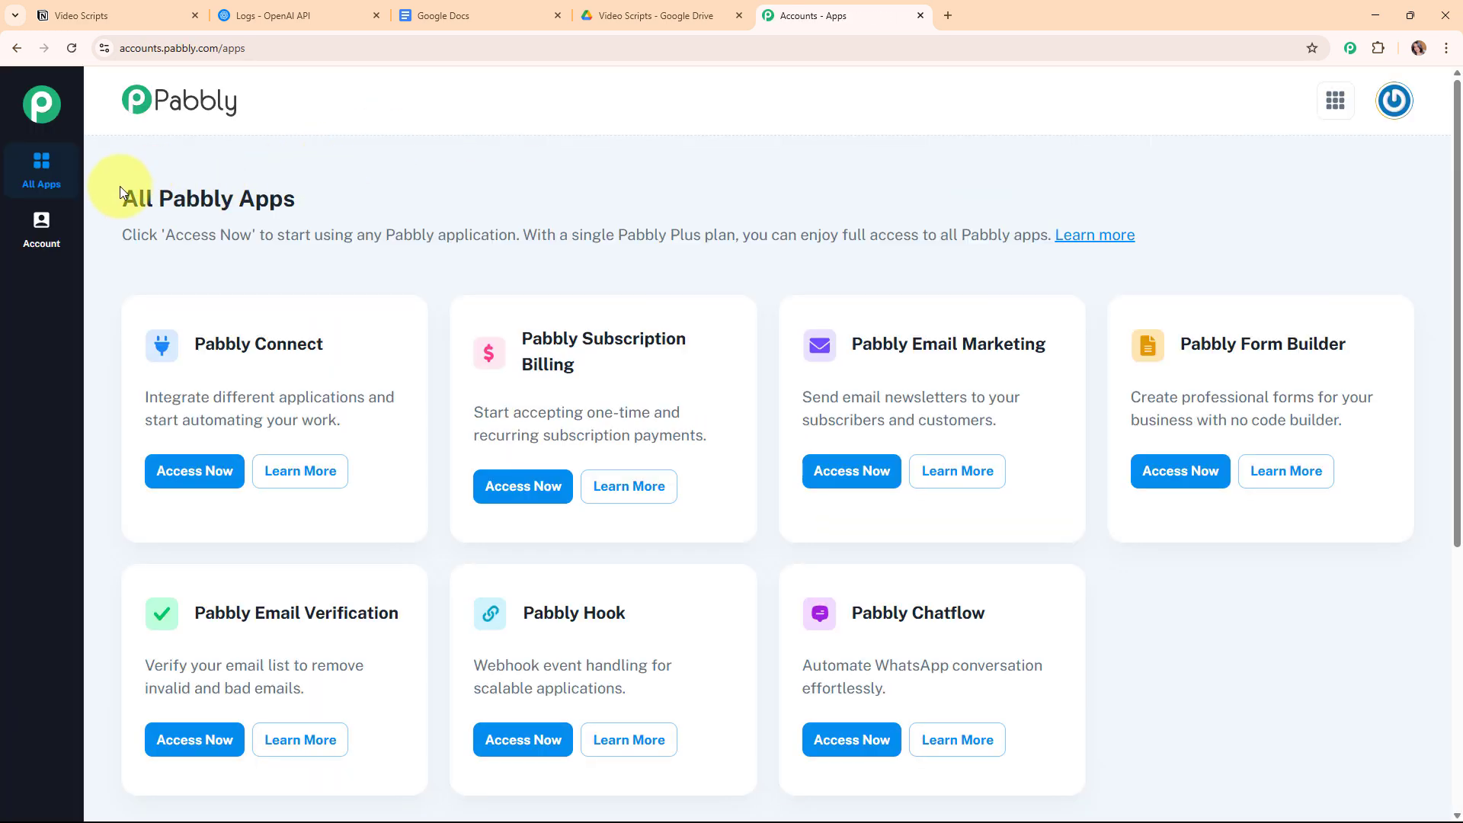
pyautogui.moveTo(120, 192); pyautogui.dragTo(340, 202)
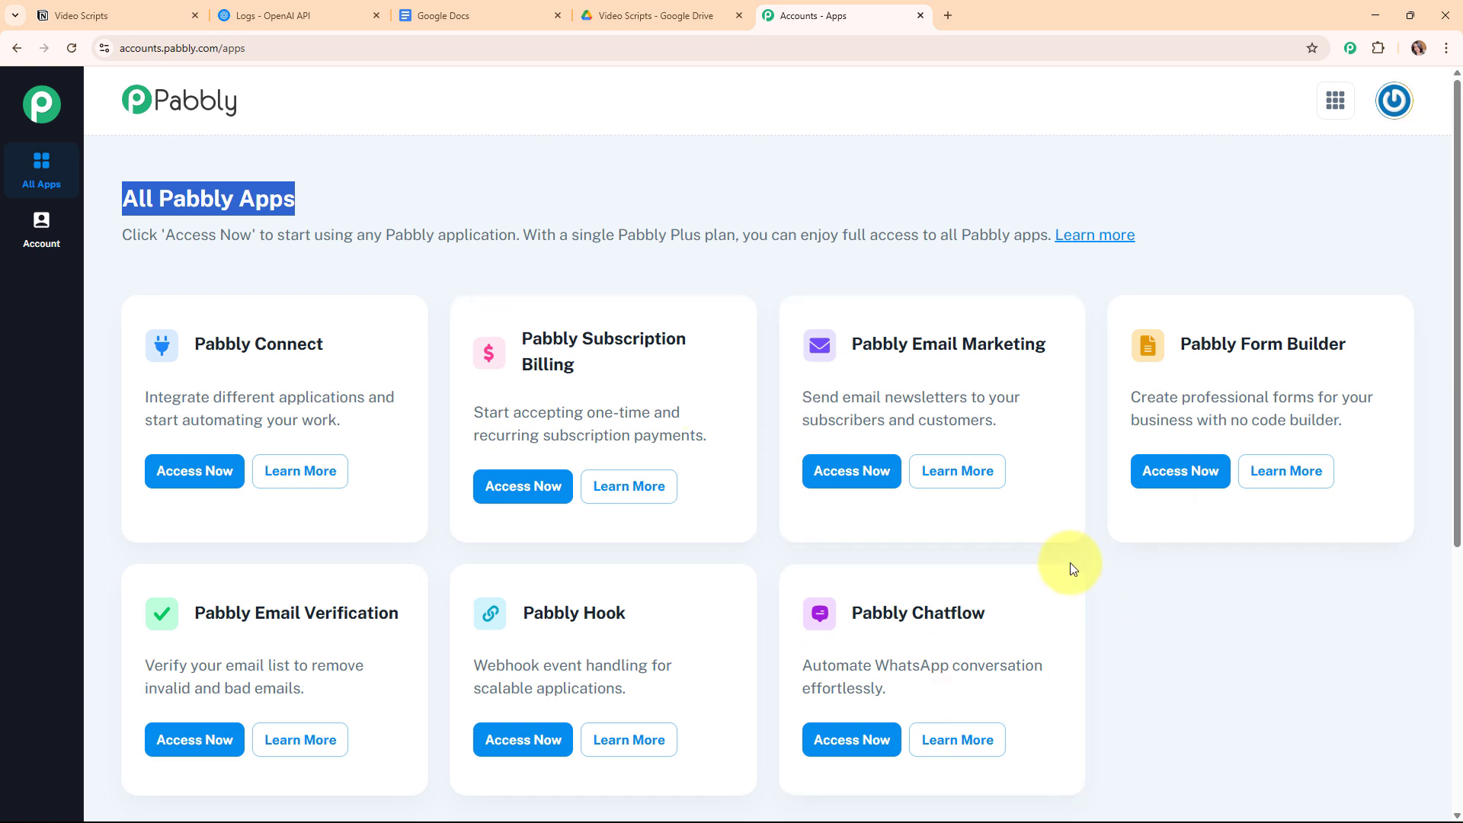
pyautogui.click(212, 474)
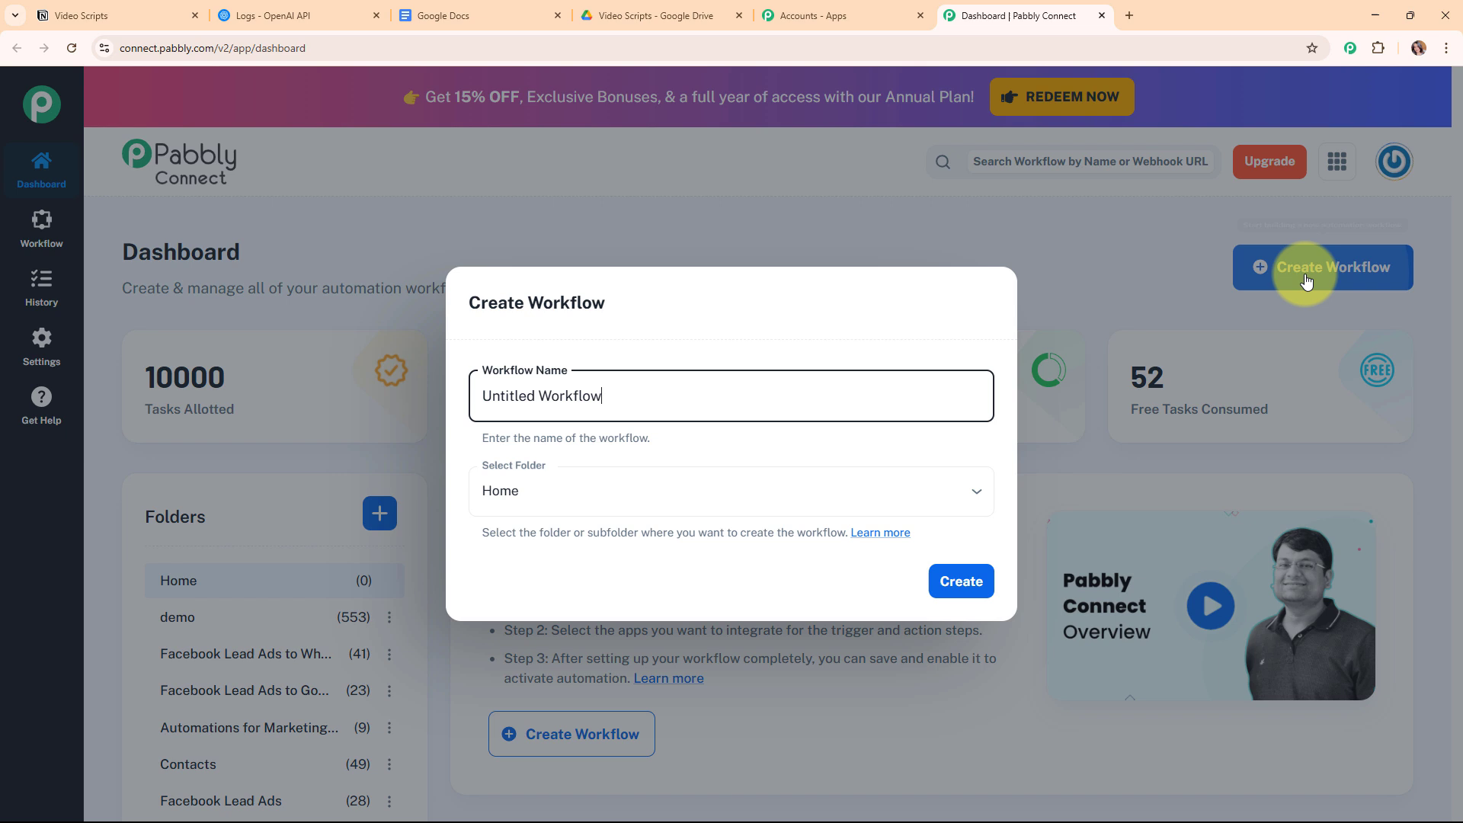
# Start a new workflow named "Generate Scripts using AI Agent from Notion Database Item" and choose the Automations folder for it
pyautogui.click(1306, 281)
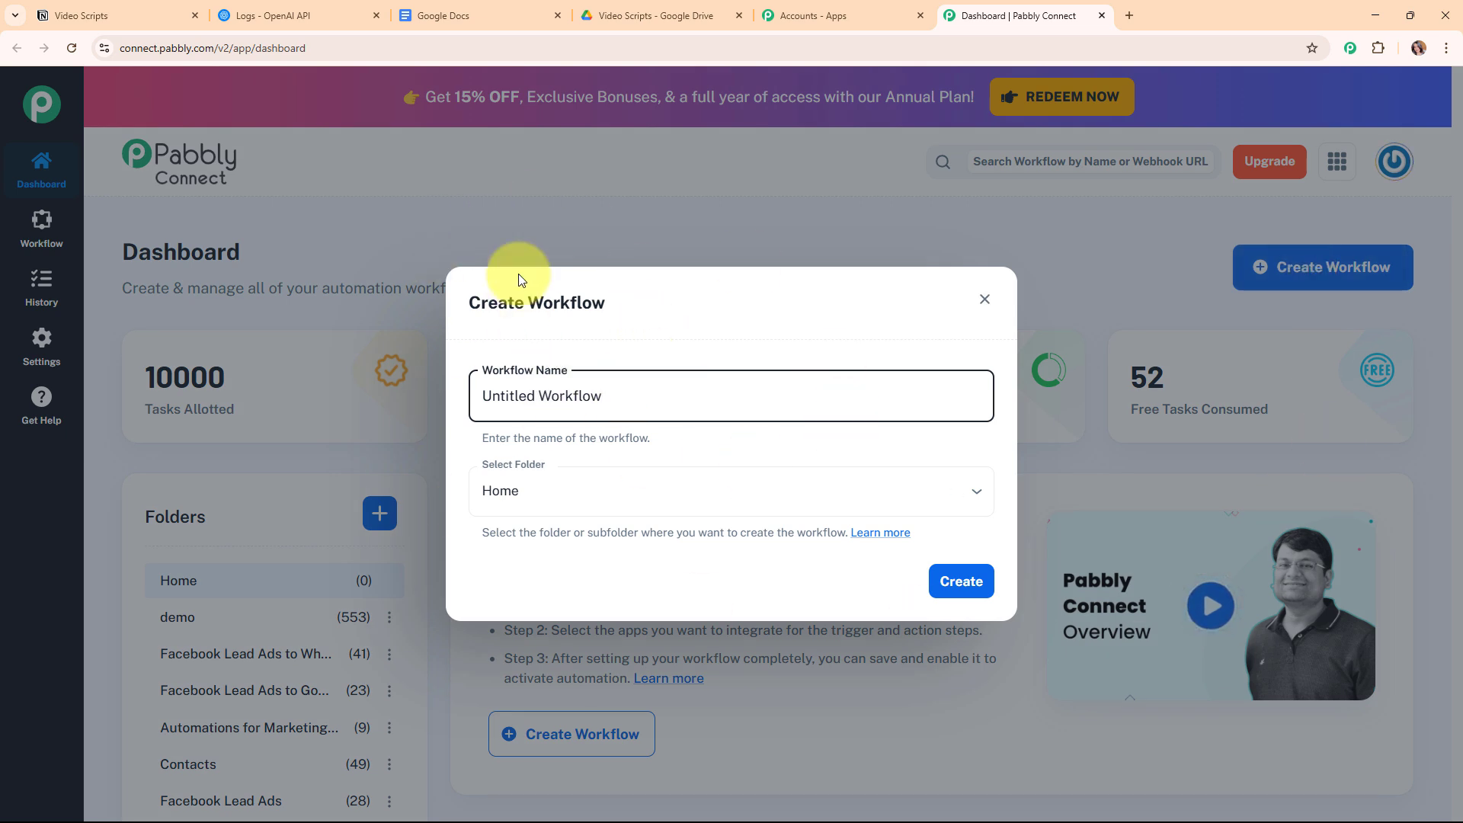
pyautogui.moveTo(662, 397); pyautogui.dragTo(436, 379)
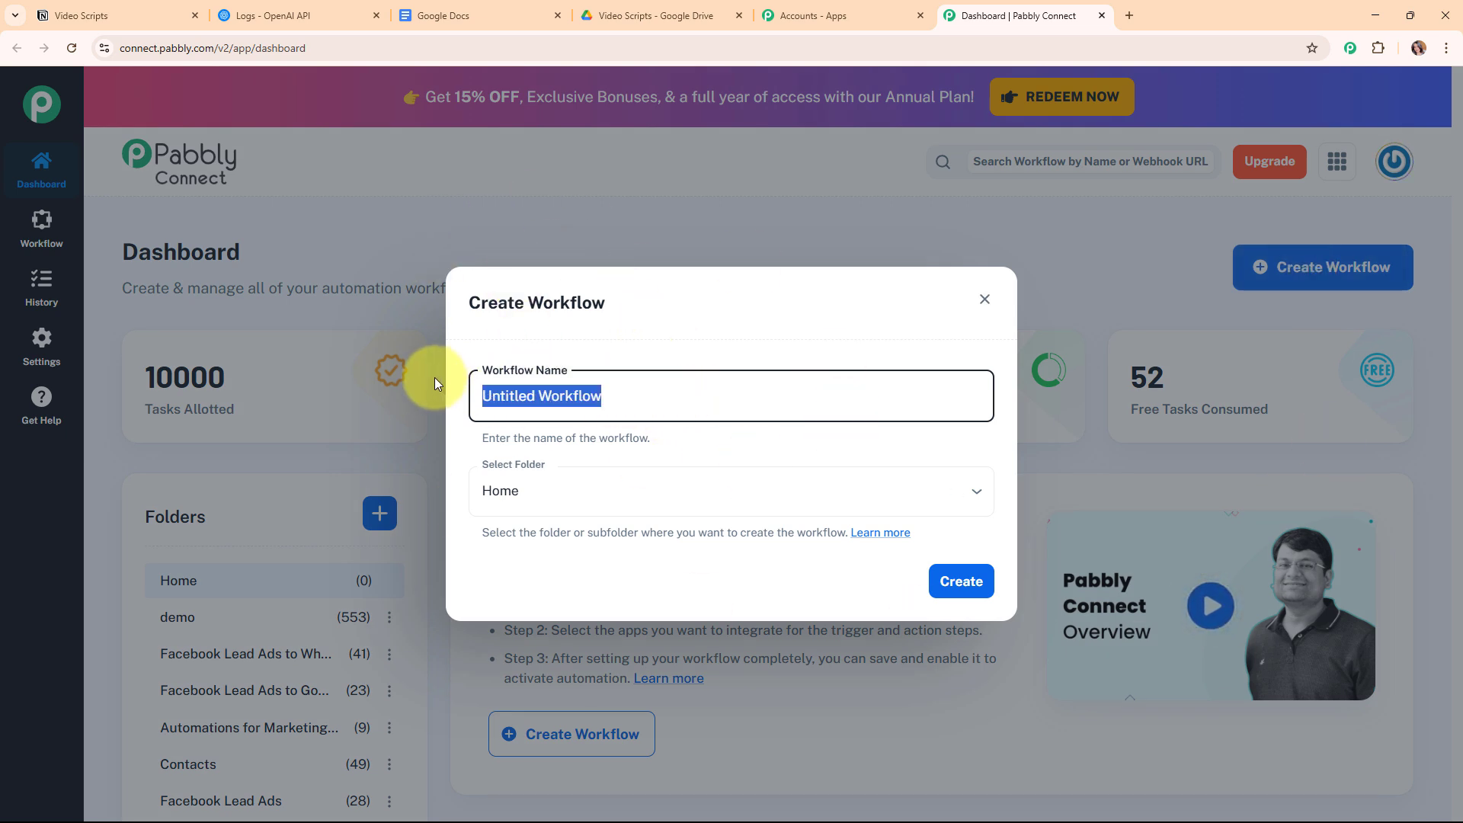
pyautogui.write('Generate Scripts using AI Agent from Notion Database Item')
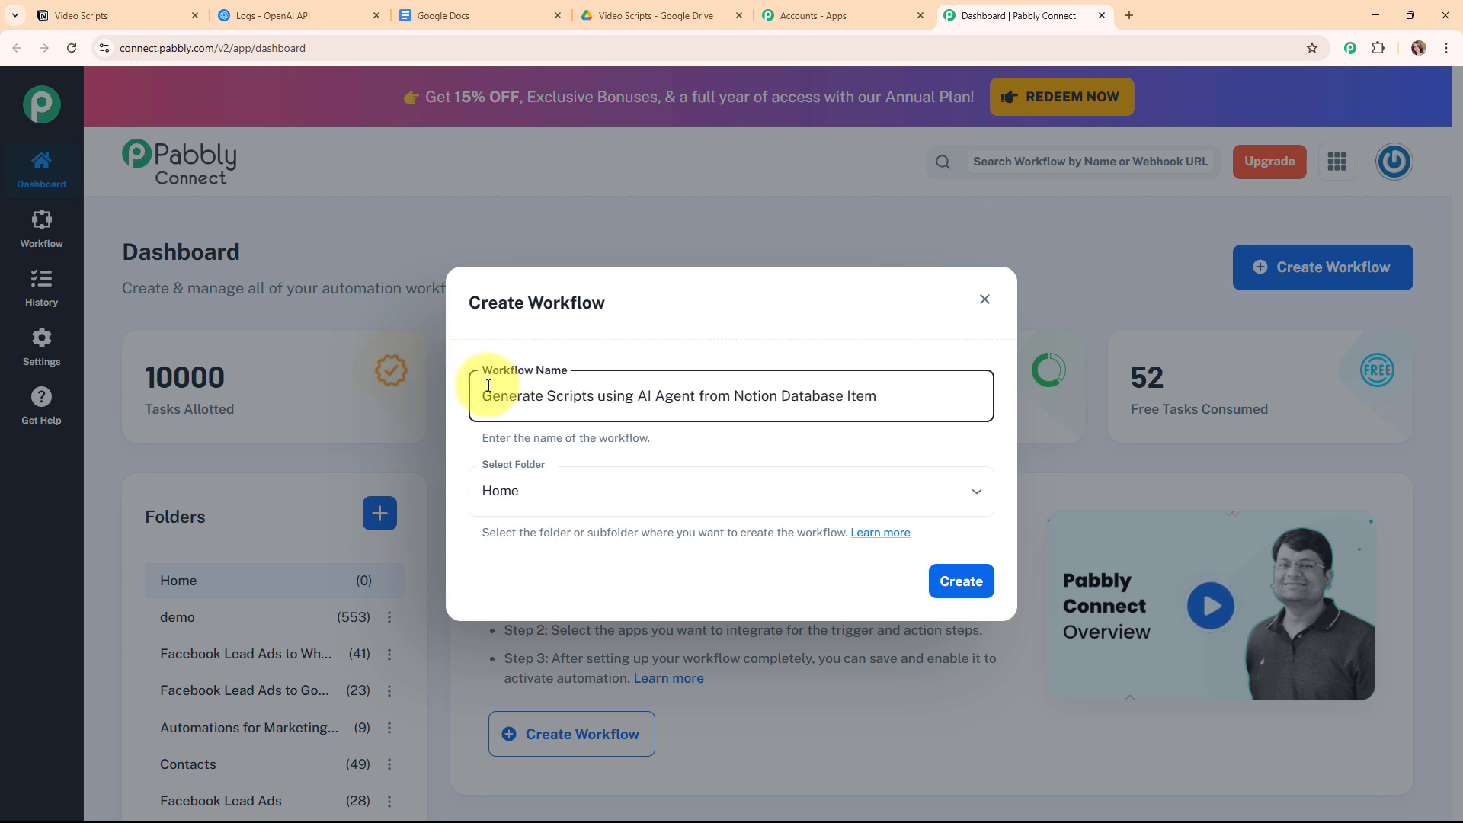
pyautogui.moveTo(488, 386); pyautogui.dragTo(974, 391)
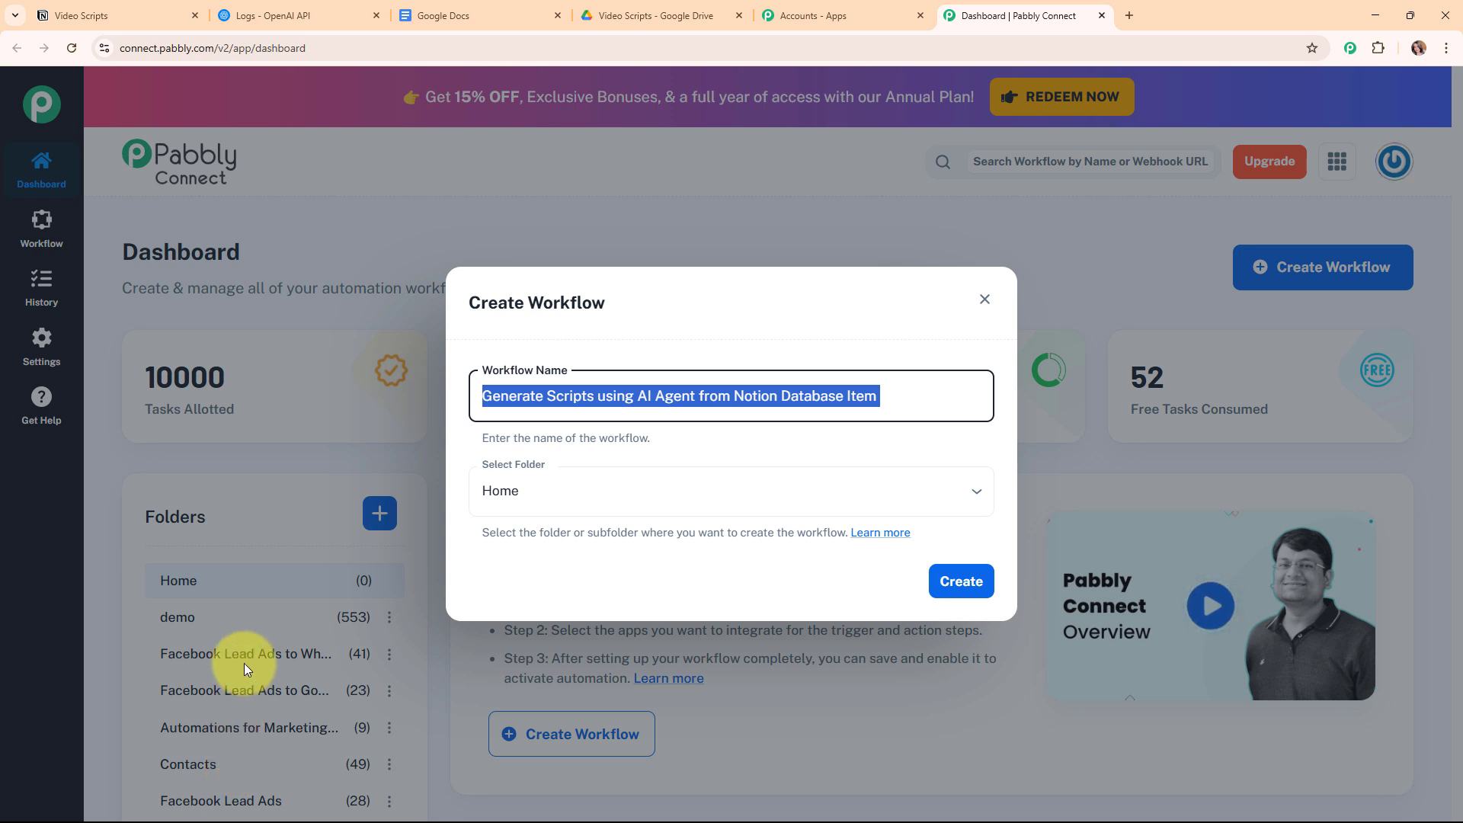
pyautogui.click(973, 493)
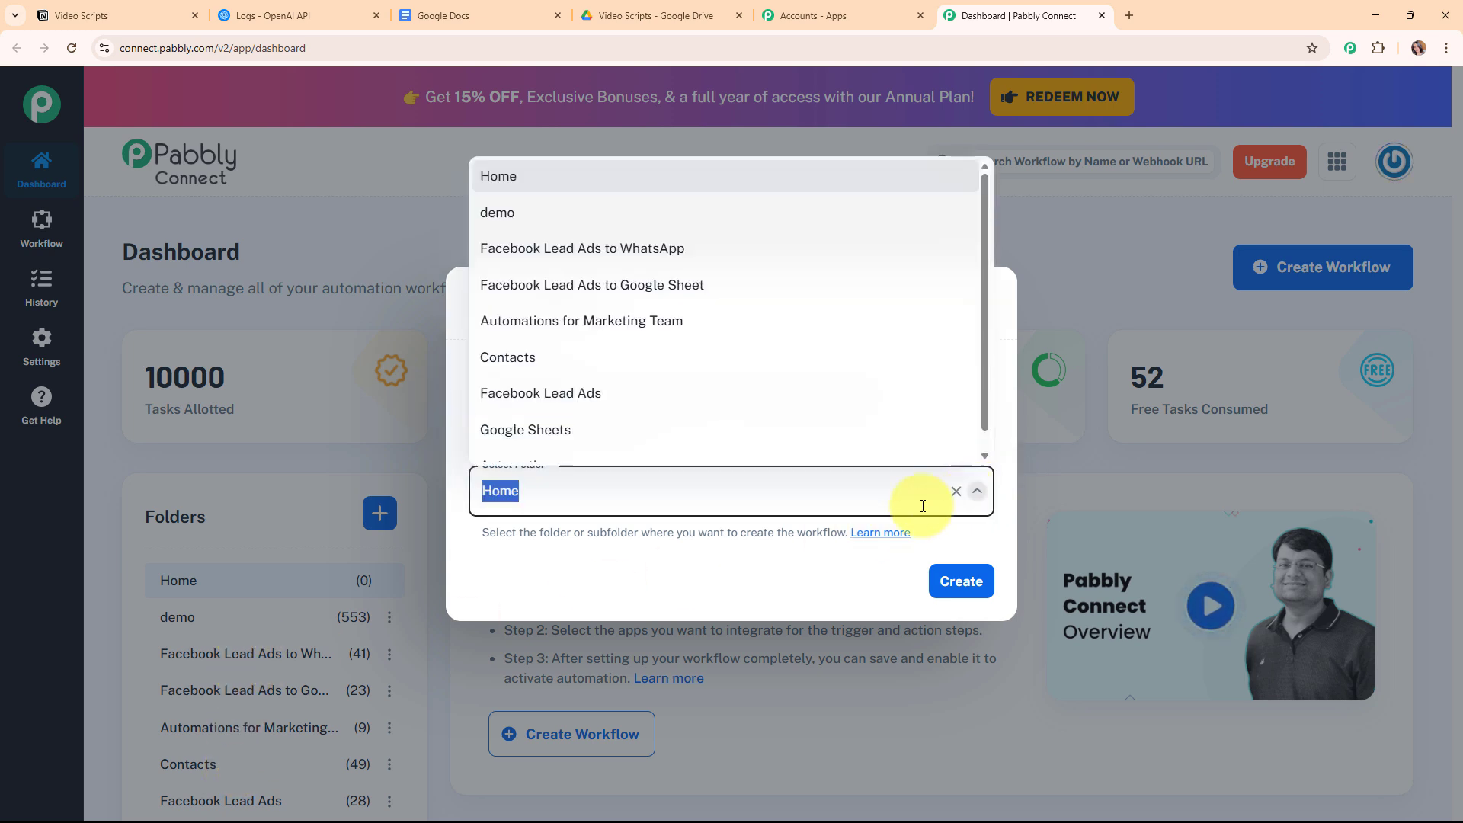
pyautogui.scroll(-1, 565, 434)
pyautogui.click(560, 445)
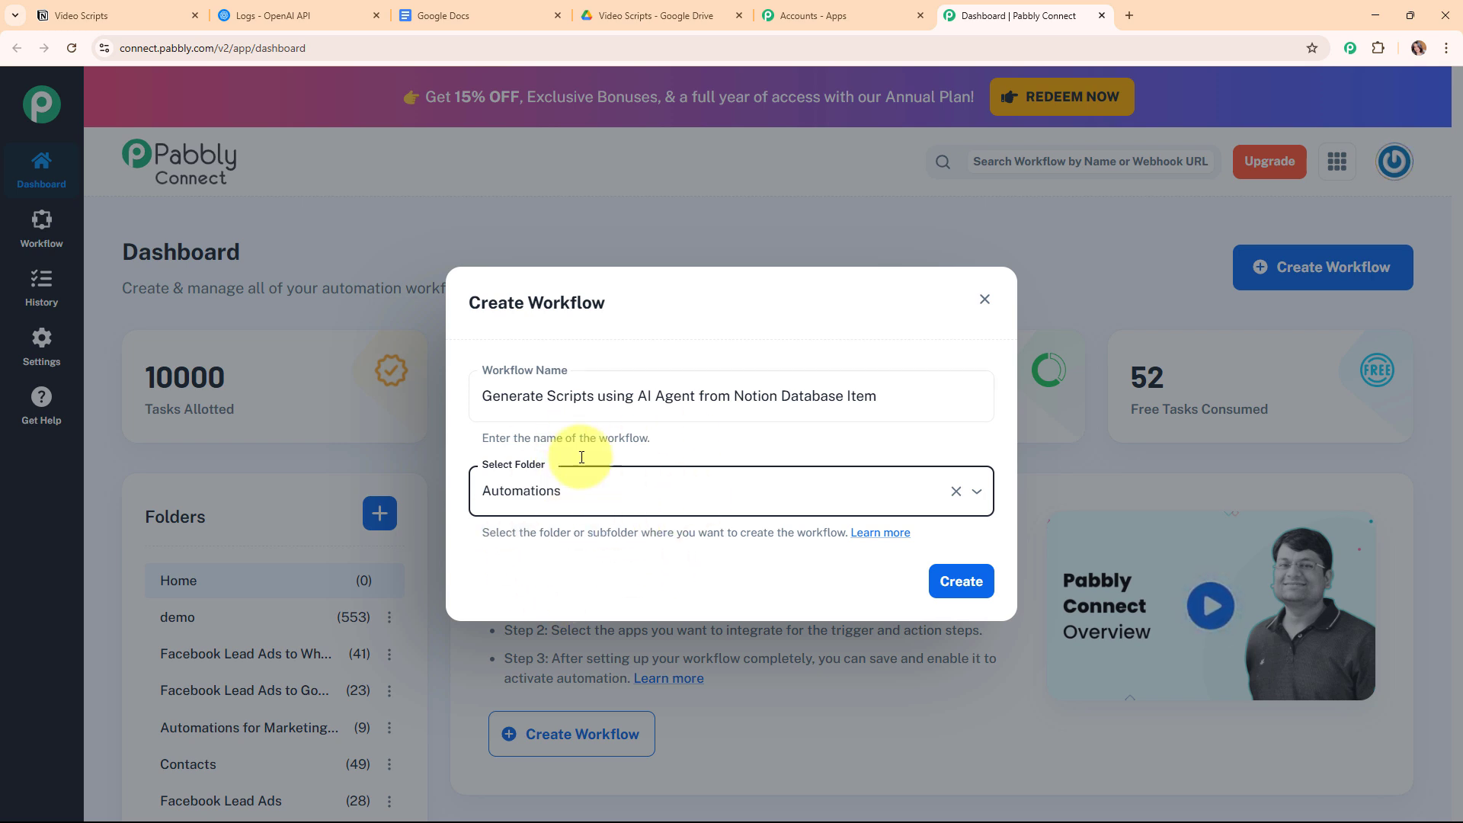
# Read through the Pabbly support article about workflow folders and return to the workflow creation dialog
pyautogui.click(878, 533)
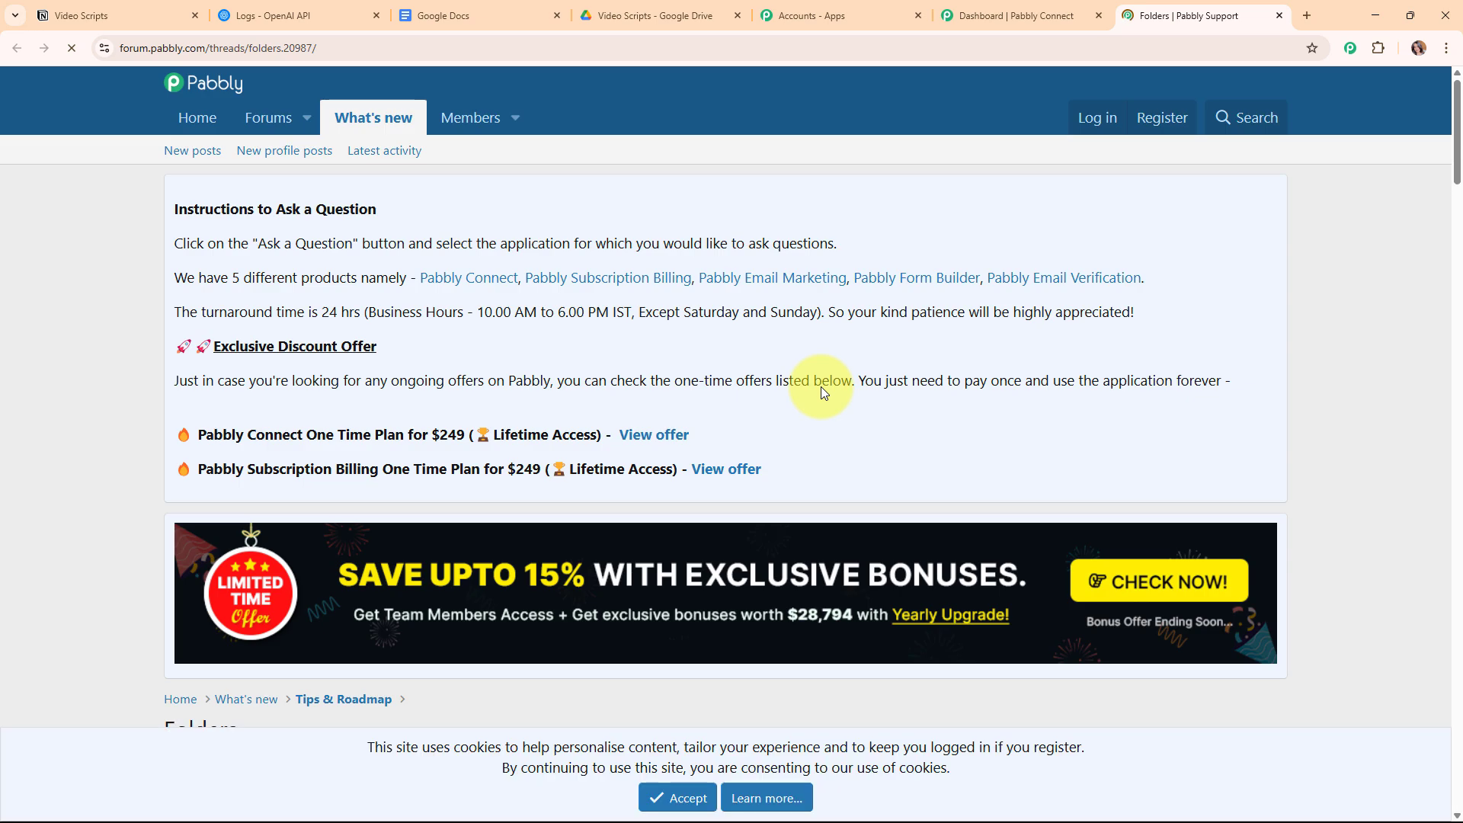
pyautogui.scroll(-10, 823, 393)
pyautogui.scroll(-15, 820, 387)
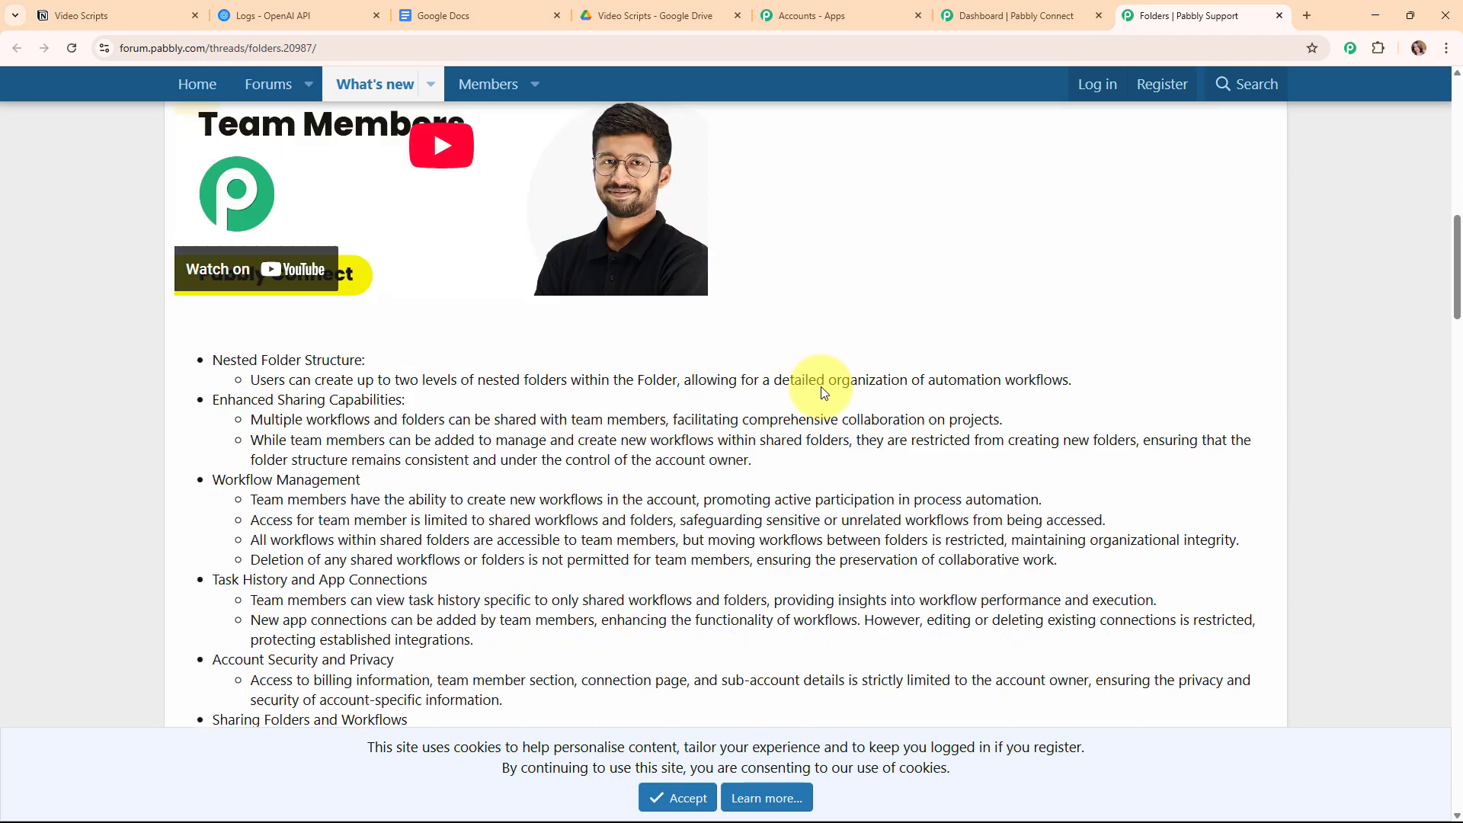
pyautogui.scroll(-10, 823, 393)
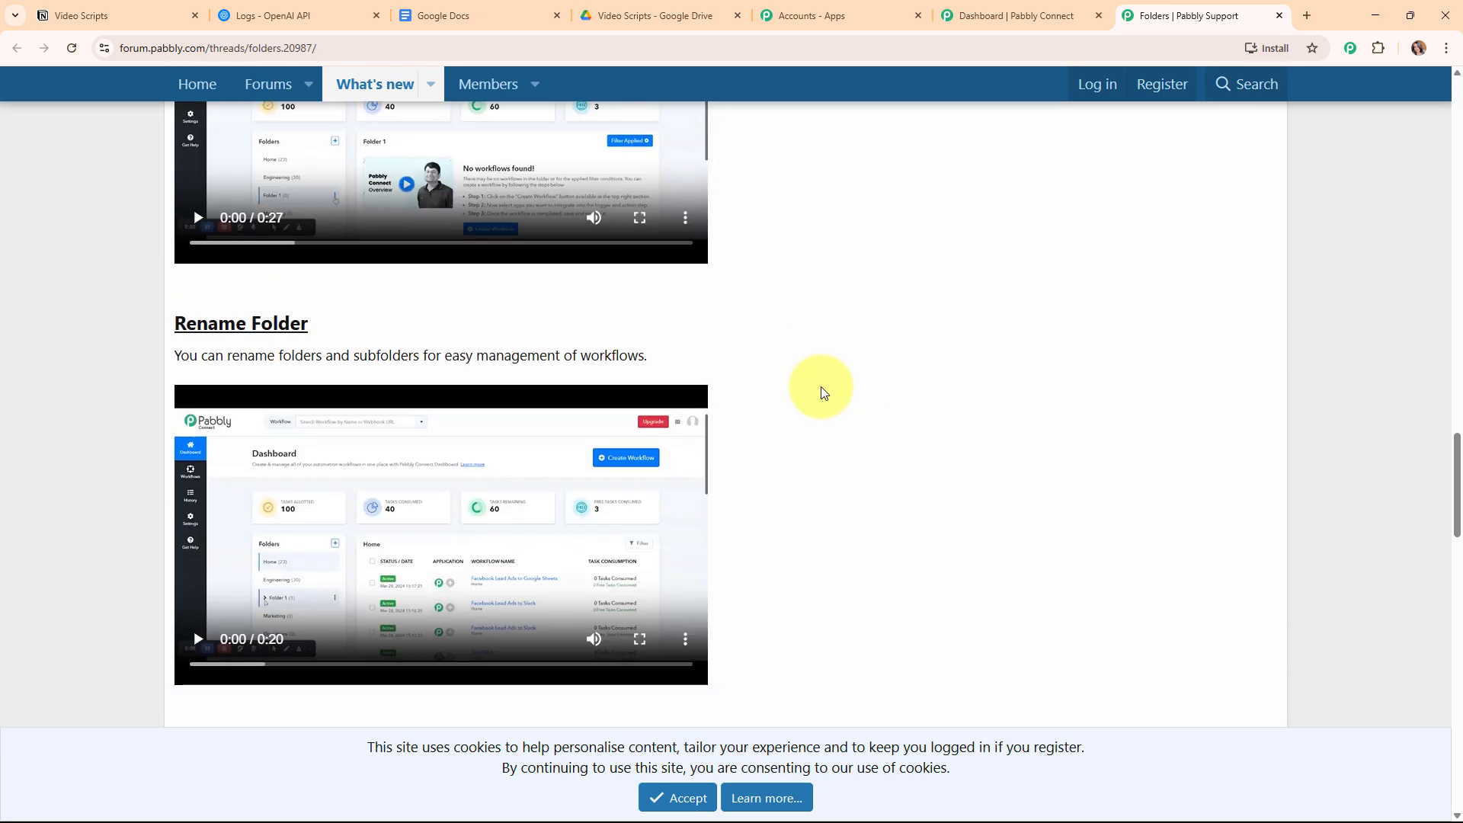
pyautogui.scroll(12, 823, 392)
pyautogui.scroll(10, 822, 391)
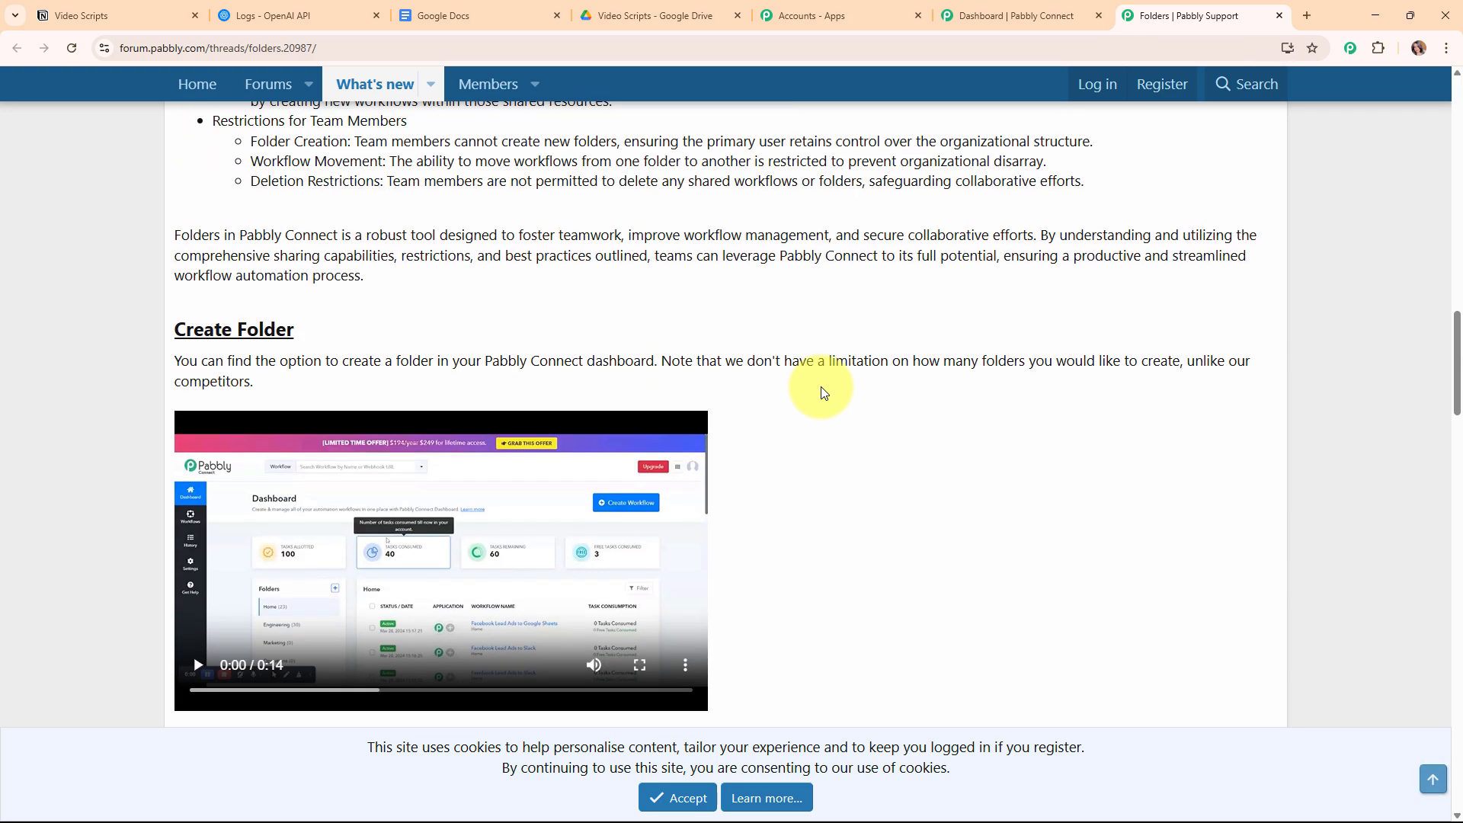
pyautogui.click(1279, 15)
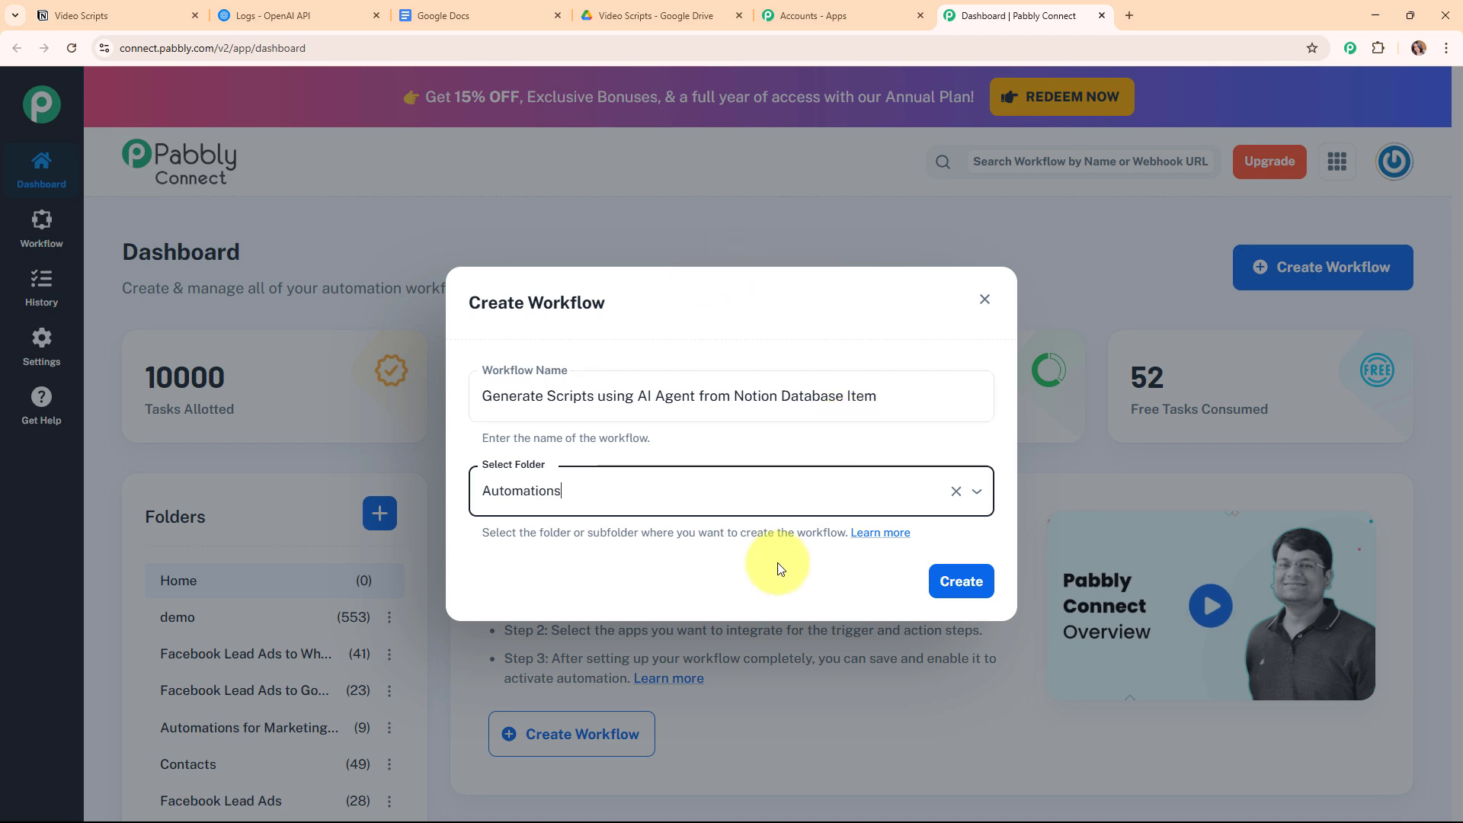
# Create the workflow with the entered name and folder, and collapse its trigger step
pyautogui.click(964, 578)
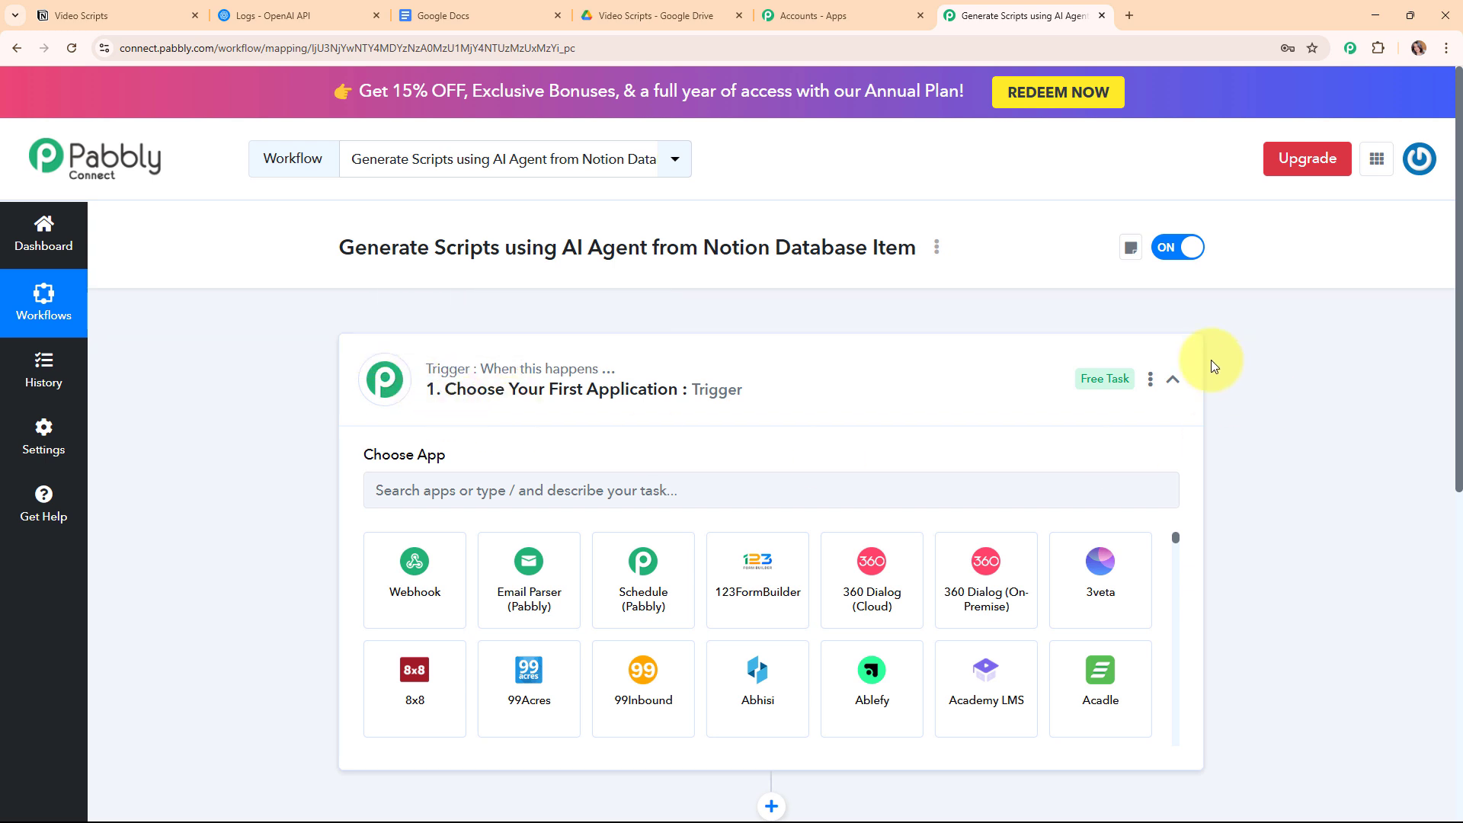
pyautogui.click(1172, 381)
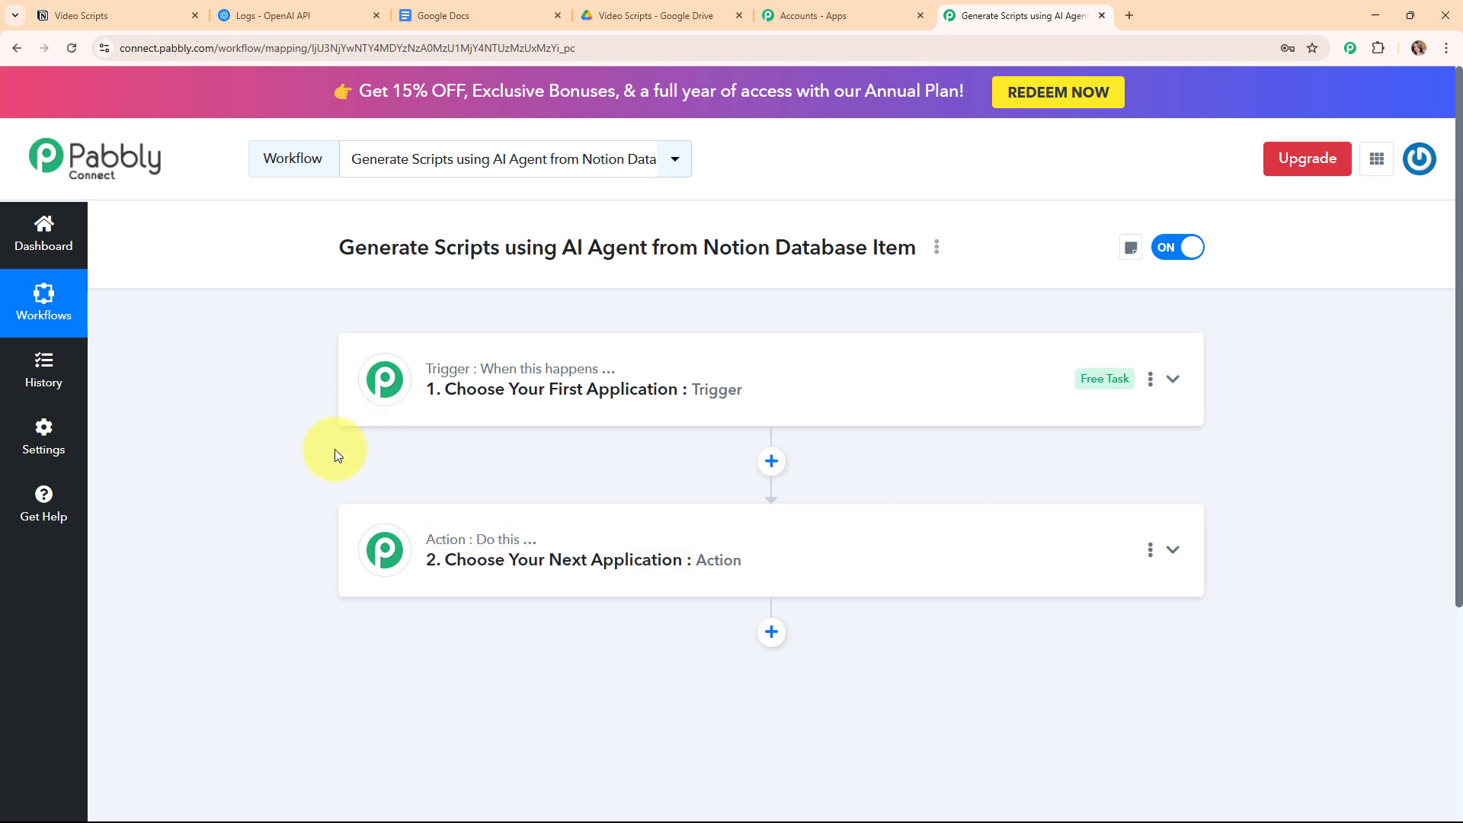
# Set the workflow's trigger application to Notion with New Database Item as the trigger event
pyautogui.click(850, 386)
pyautogui.click(570, 503)
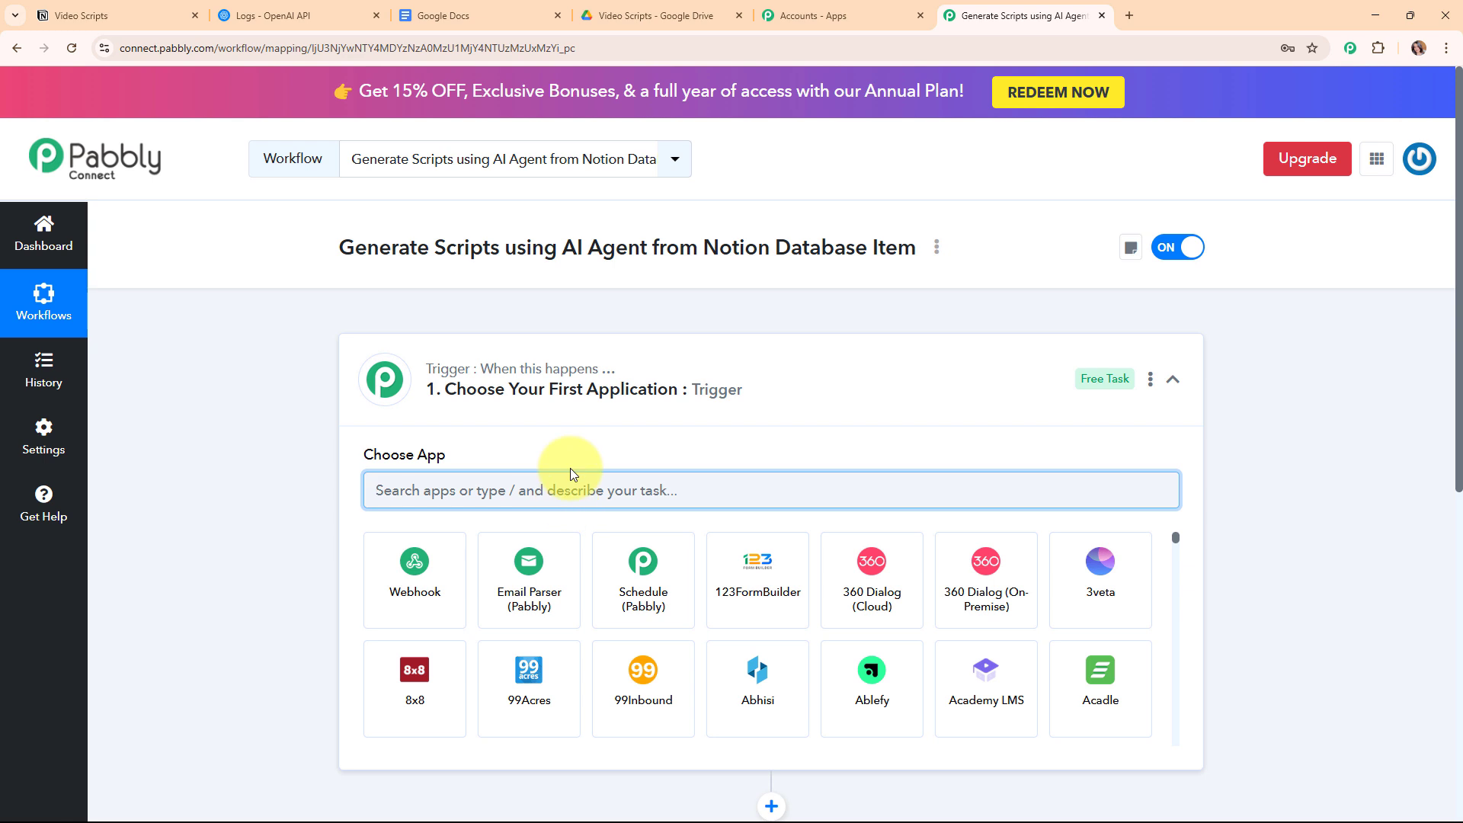
pyautogui.write('noti')
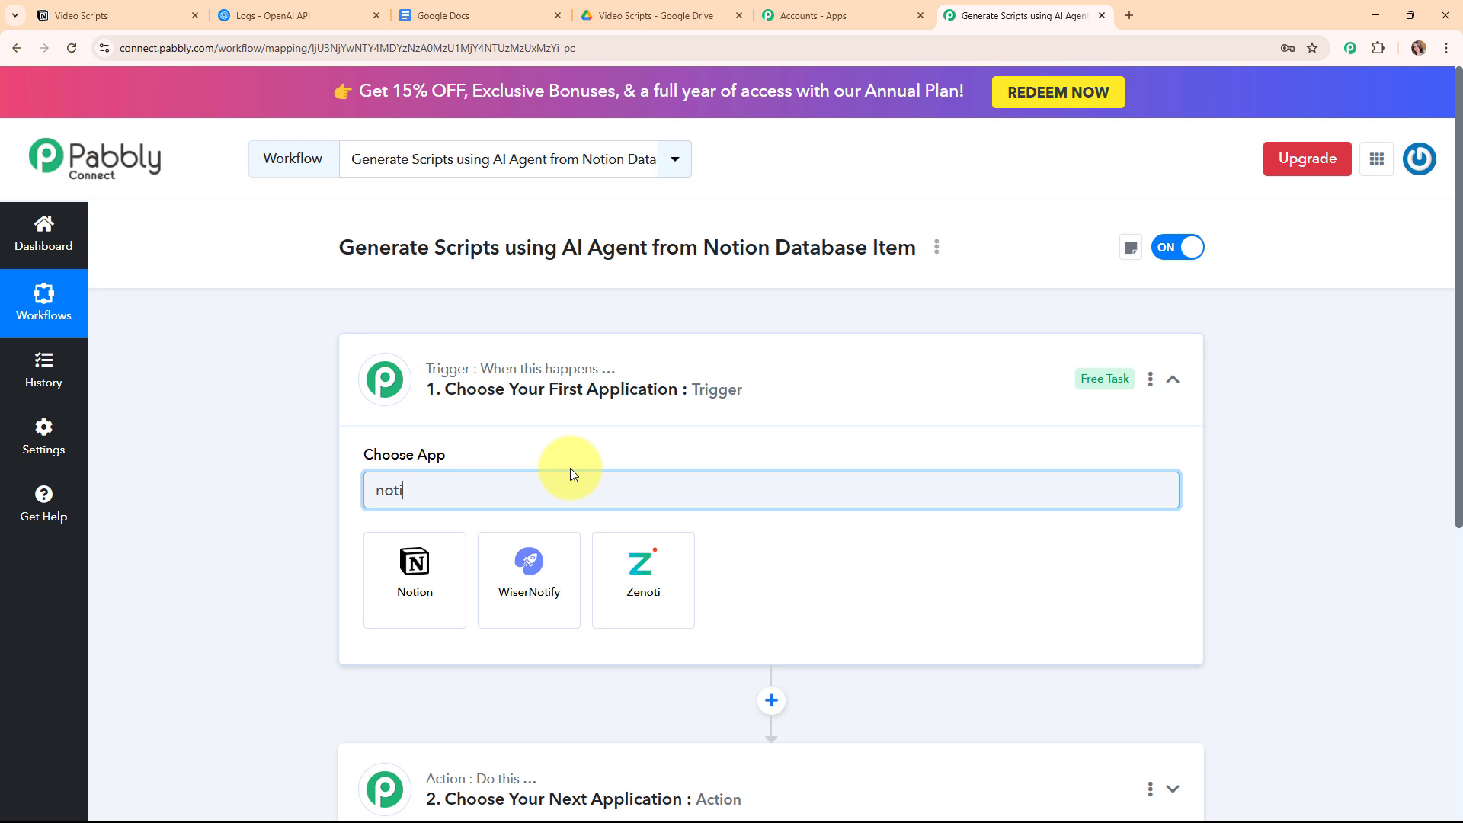
pyautogui.click(413, 575)
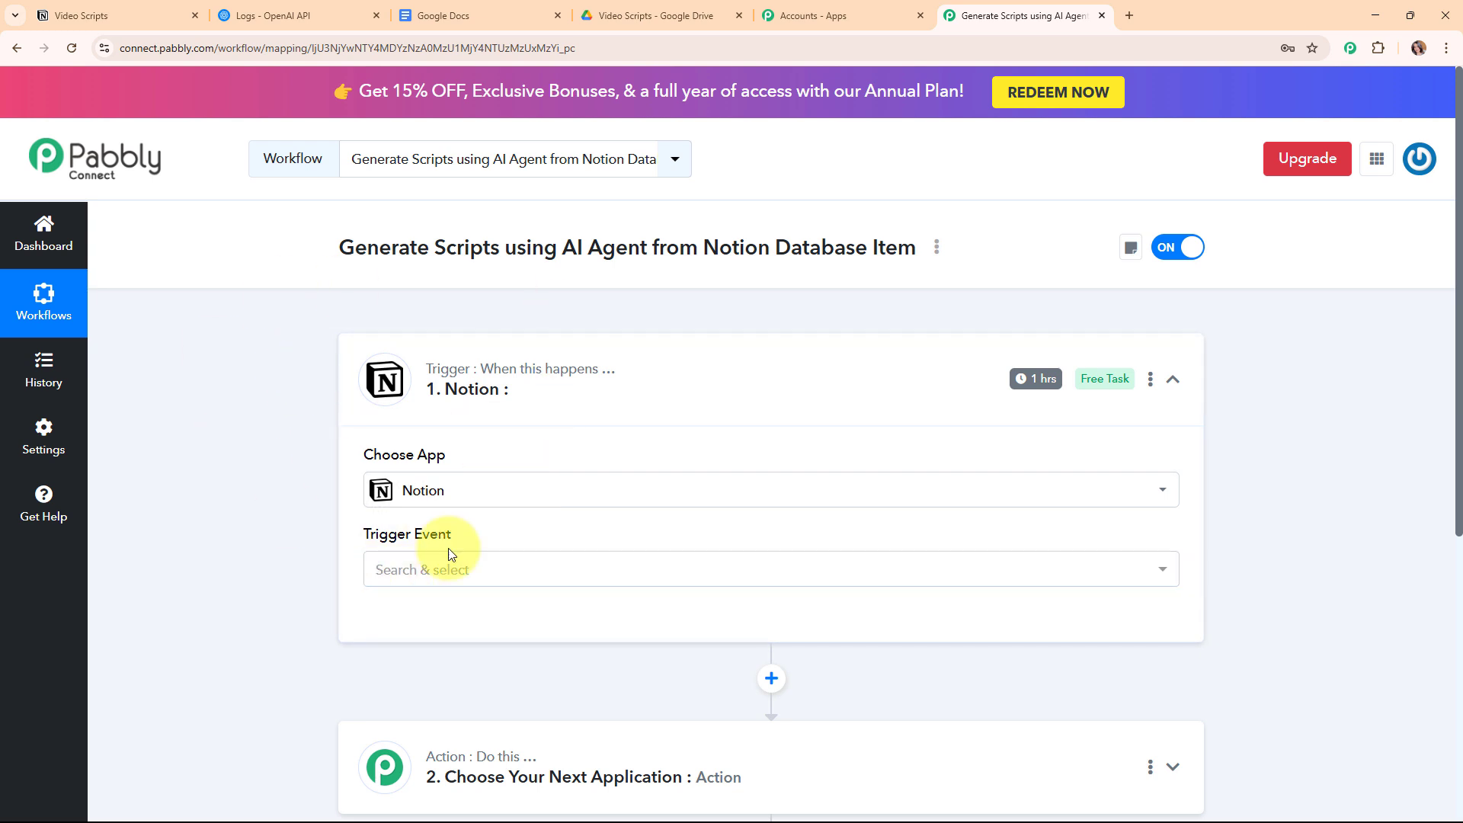
pyautogui.click(539, 578)
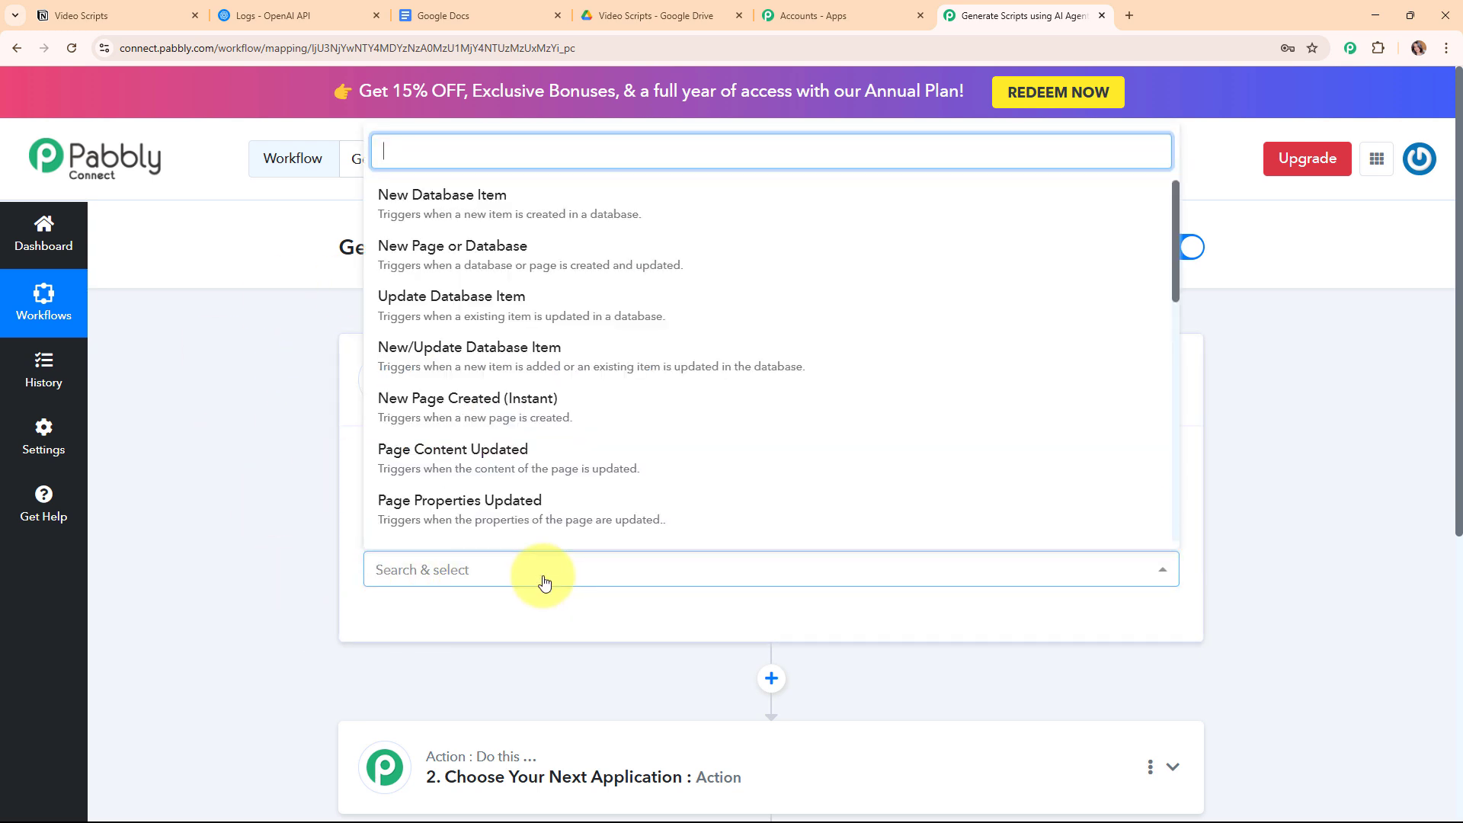
pyautogui.click(493, 198)
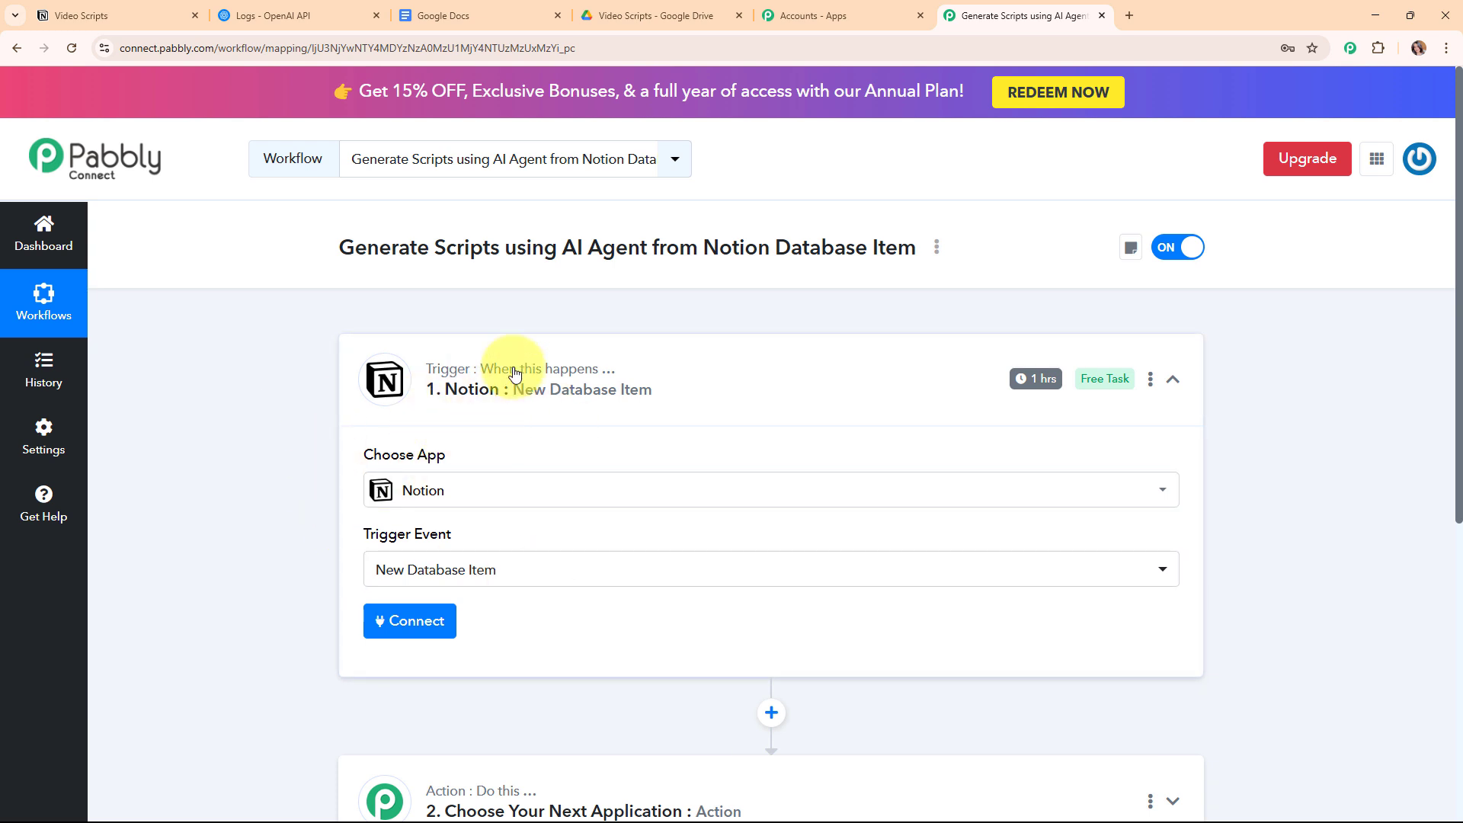
# Add a new Notion connection for the trigger and open the Notion authorization window
pyautogui.click(384, 619)
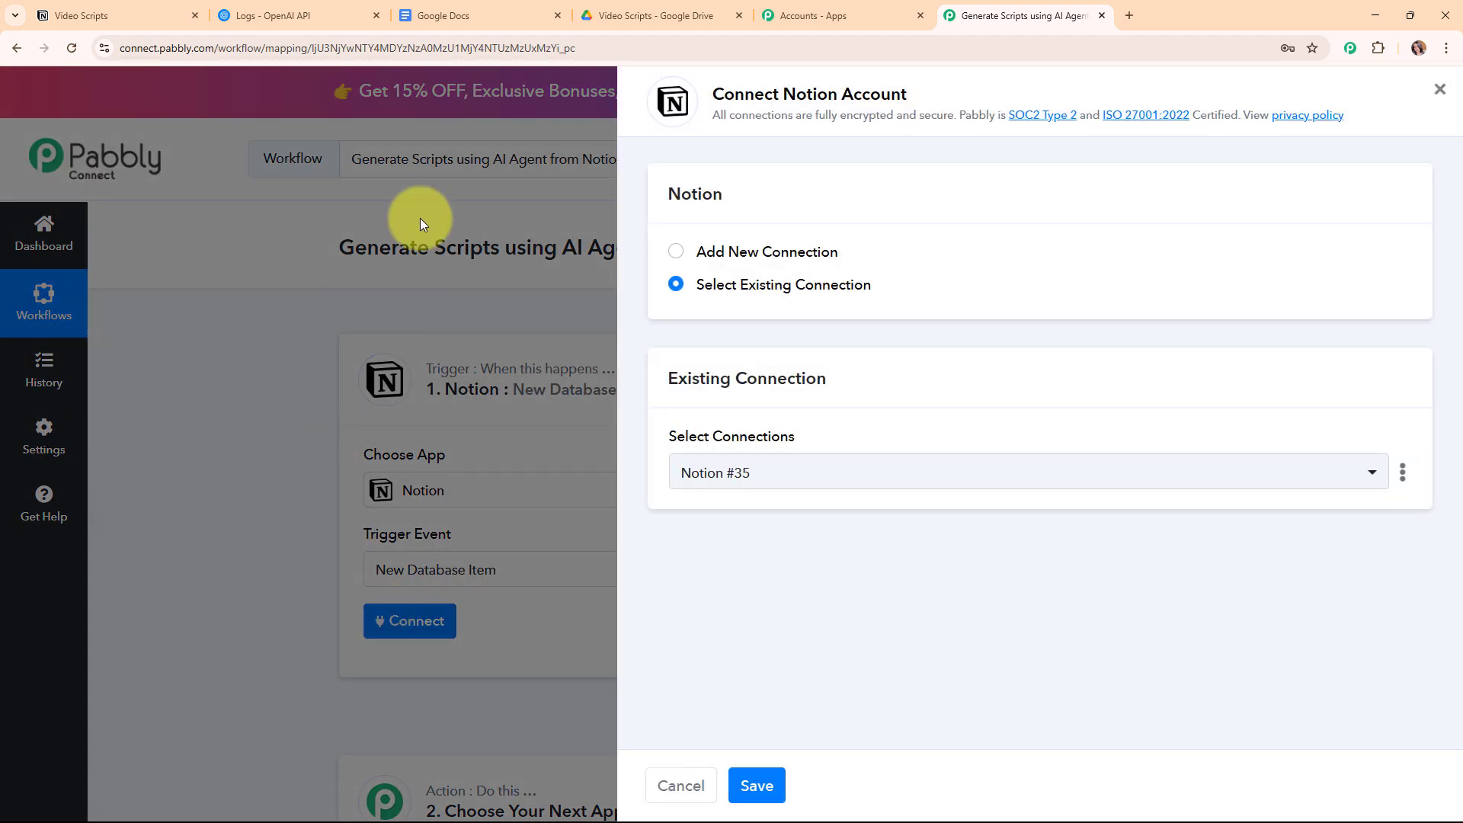
pyautogui.click(675, 255)
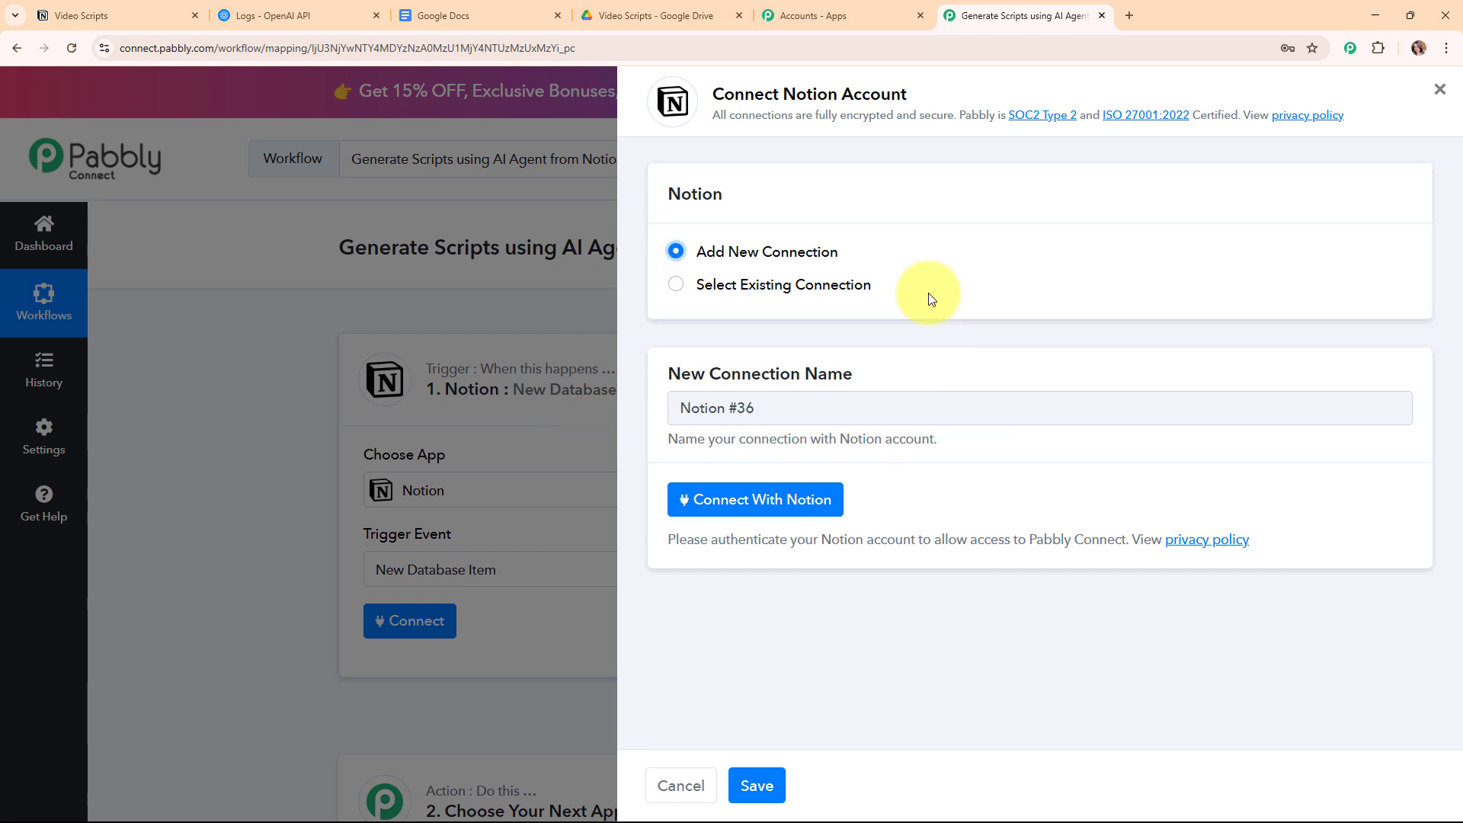
pyautogui.click(766, 514)
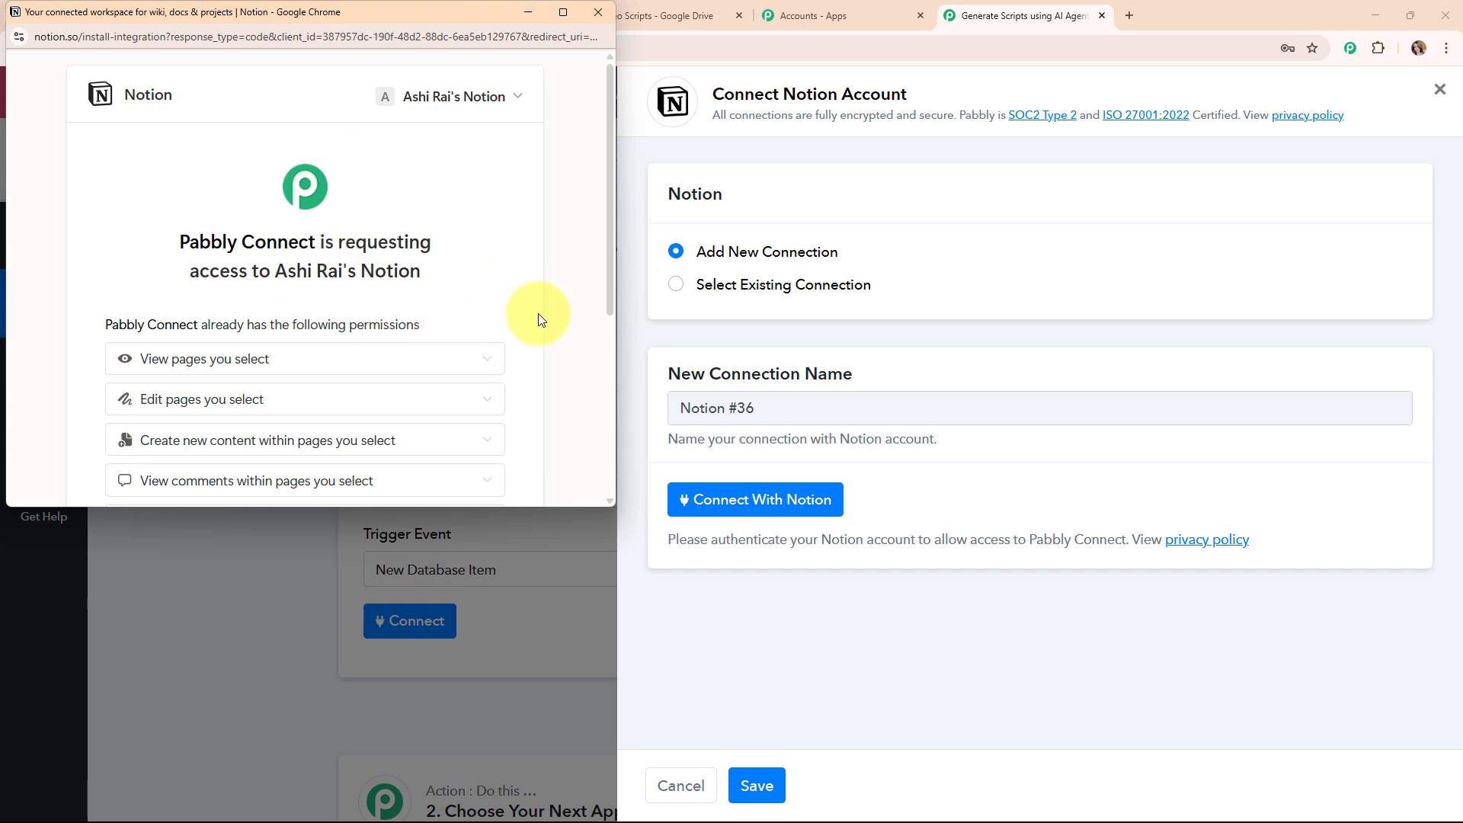
# Select all pages of the Notion workspace and allow Pabbly Connect to access them
pyautogui.scroll(-3, 521, 330)
pyautogui.scroll(-1, 521, 329)
pyautogui.click(441, 293)
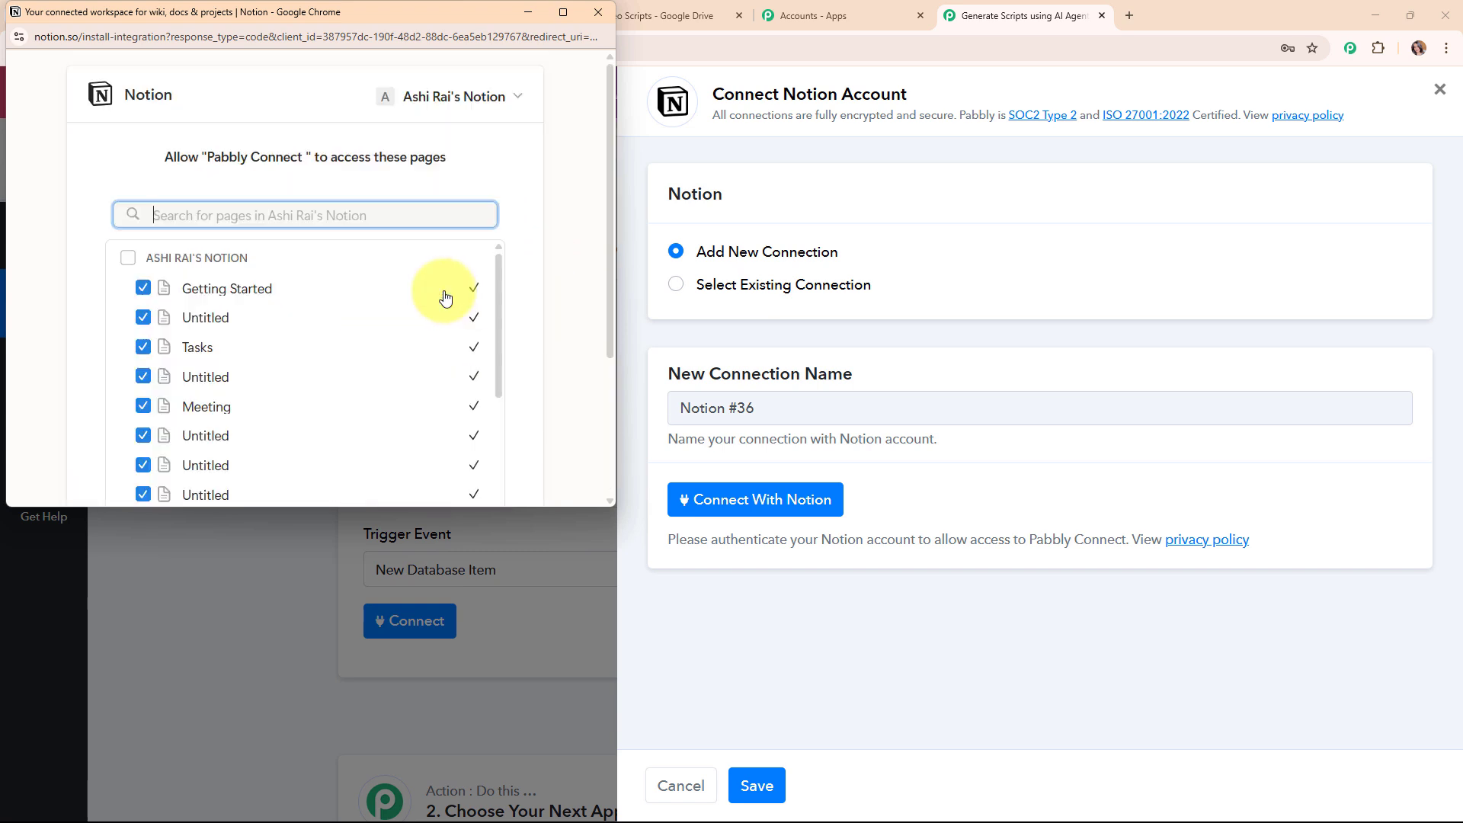
pyautogui.click(128, 257)
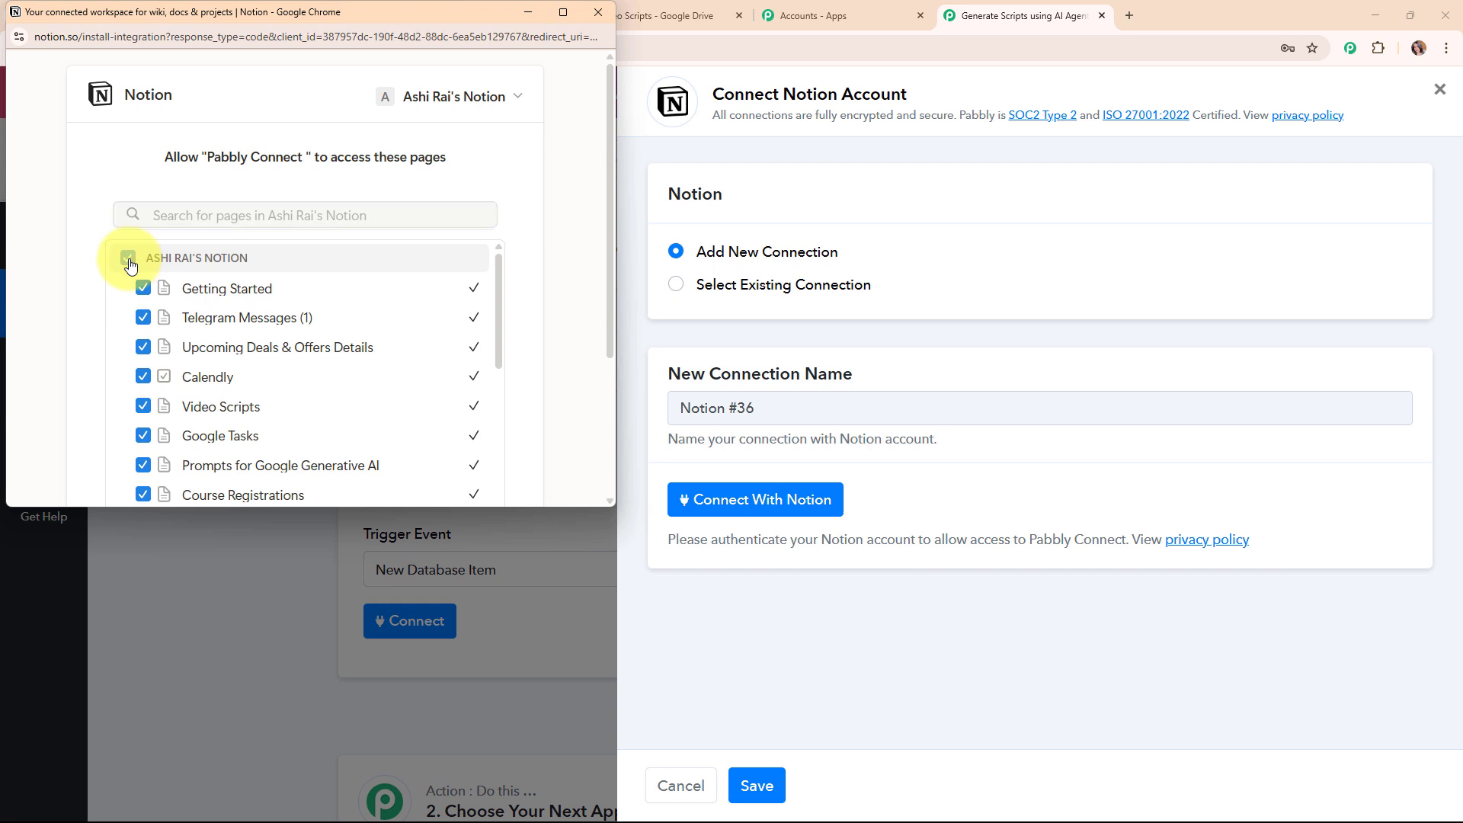
pyautogui.scroll(-3, 546, 373)
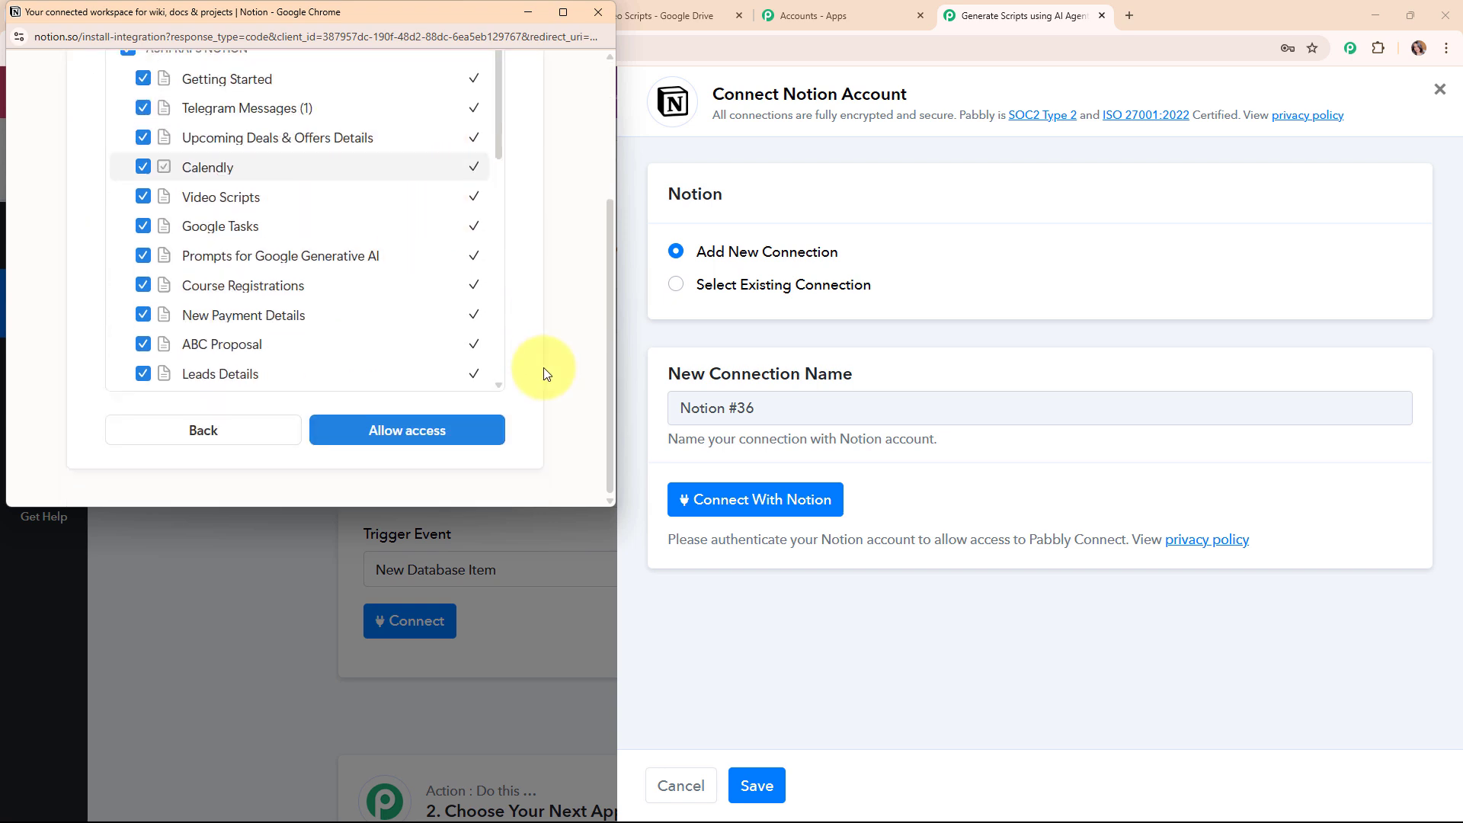
pyautogui.click(447, 432)
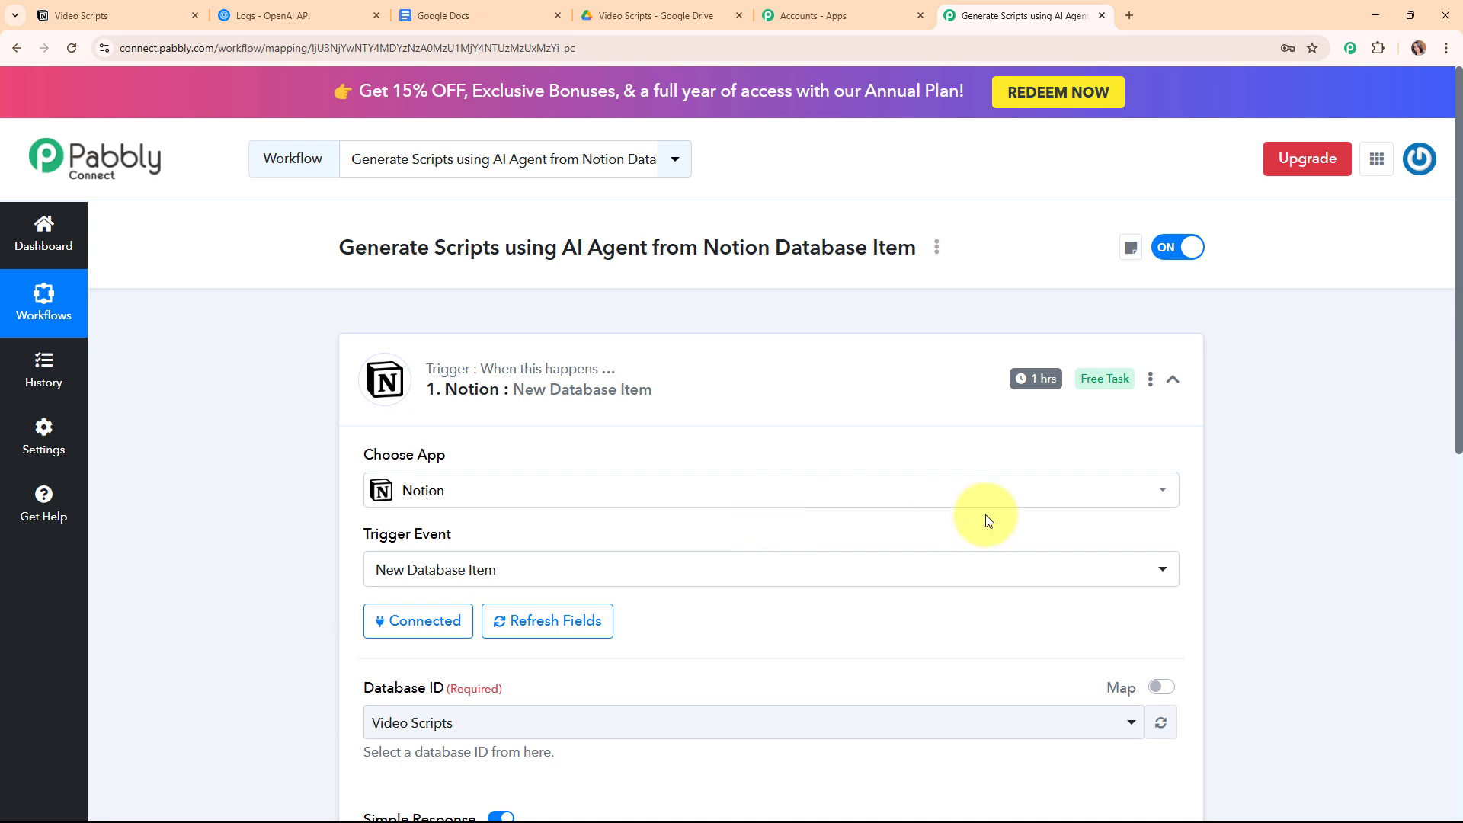
# Select the Video Scripts database as the Notion trigger's Database ID
pyautogui.scroll(-4, 1038, 513)
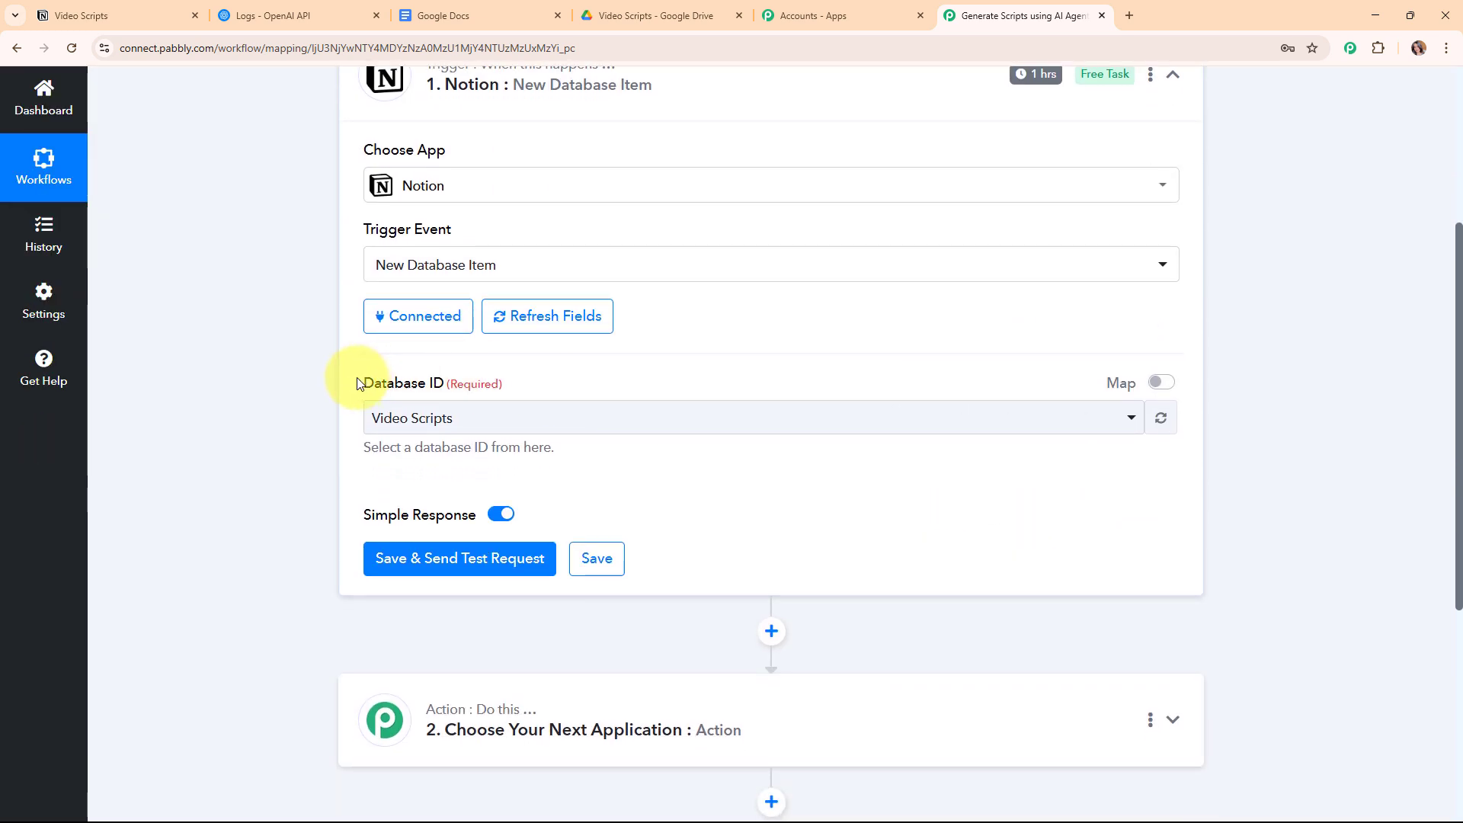
pyautogui.moveTo(357, 383); pyautogui.dragTo(579, 383)
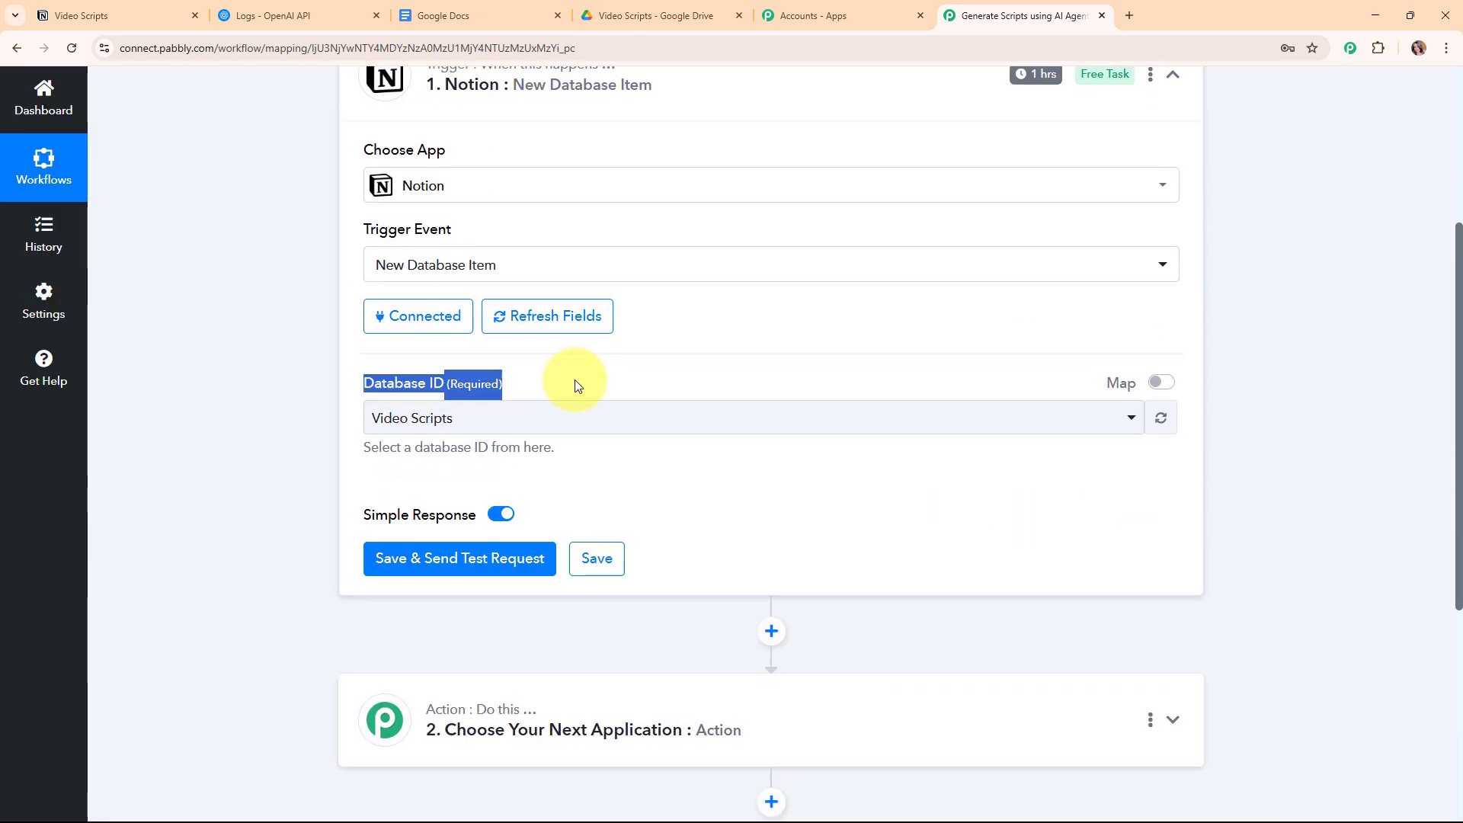
pyautogui.click(482, 465)
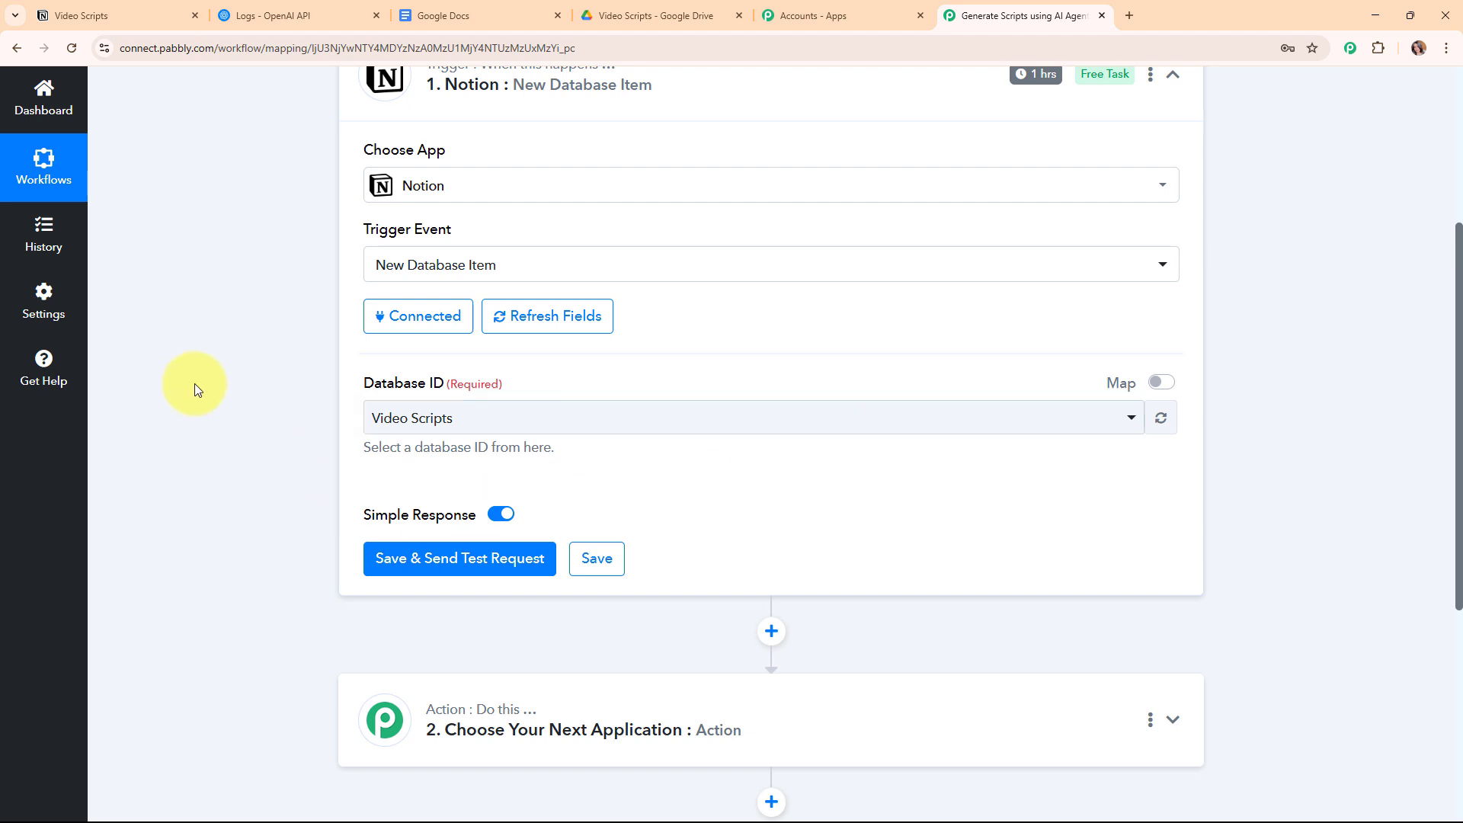
pyautogui.click(102, 13)
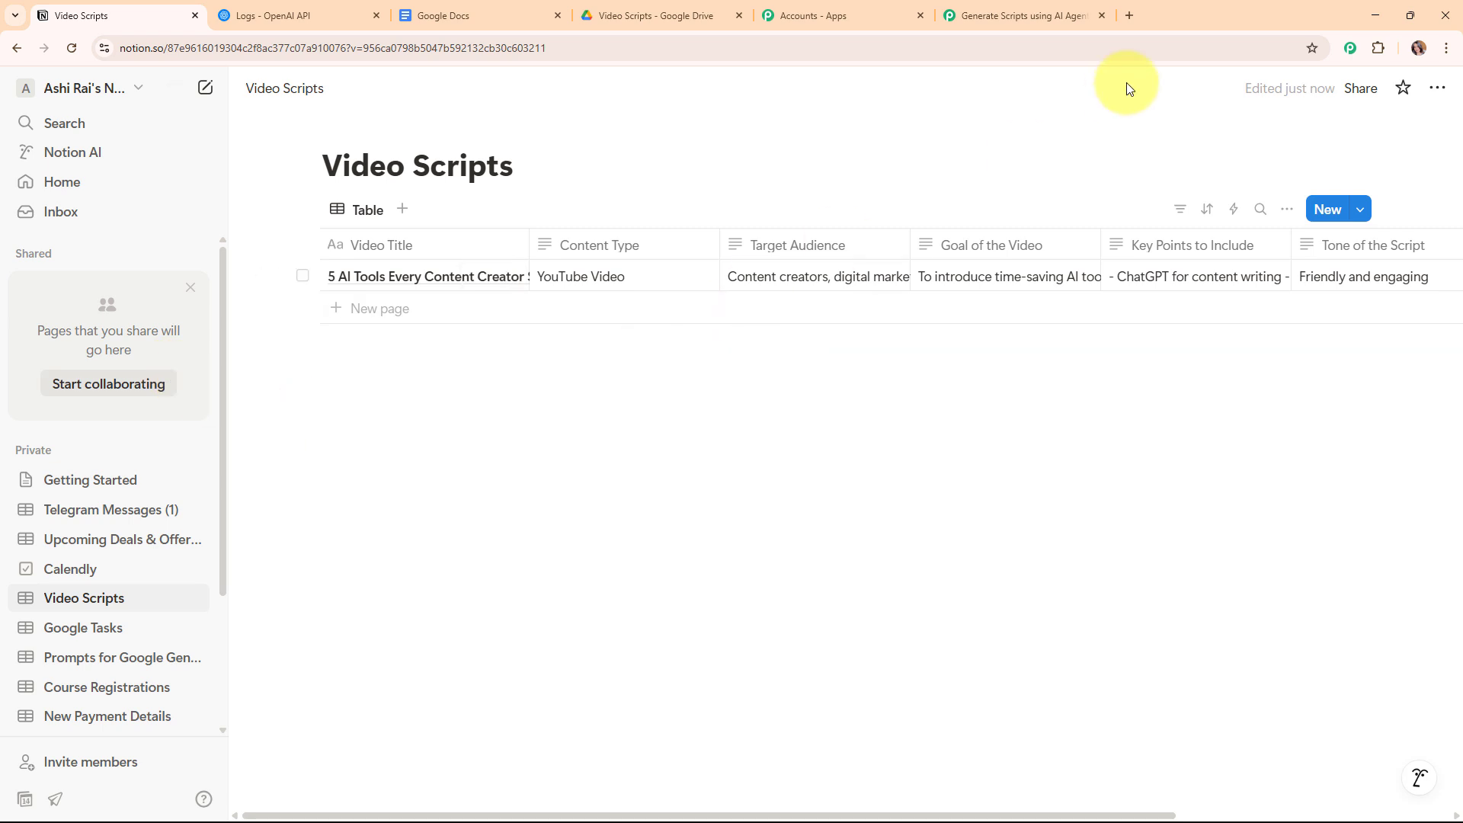
pyautogui.click(1056, 32)
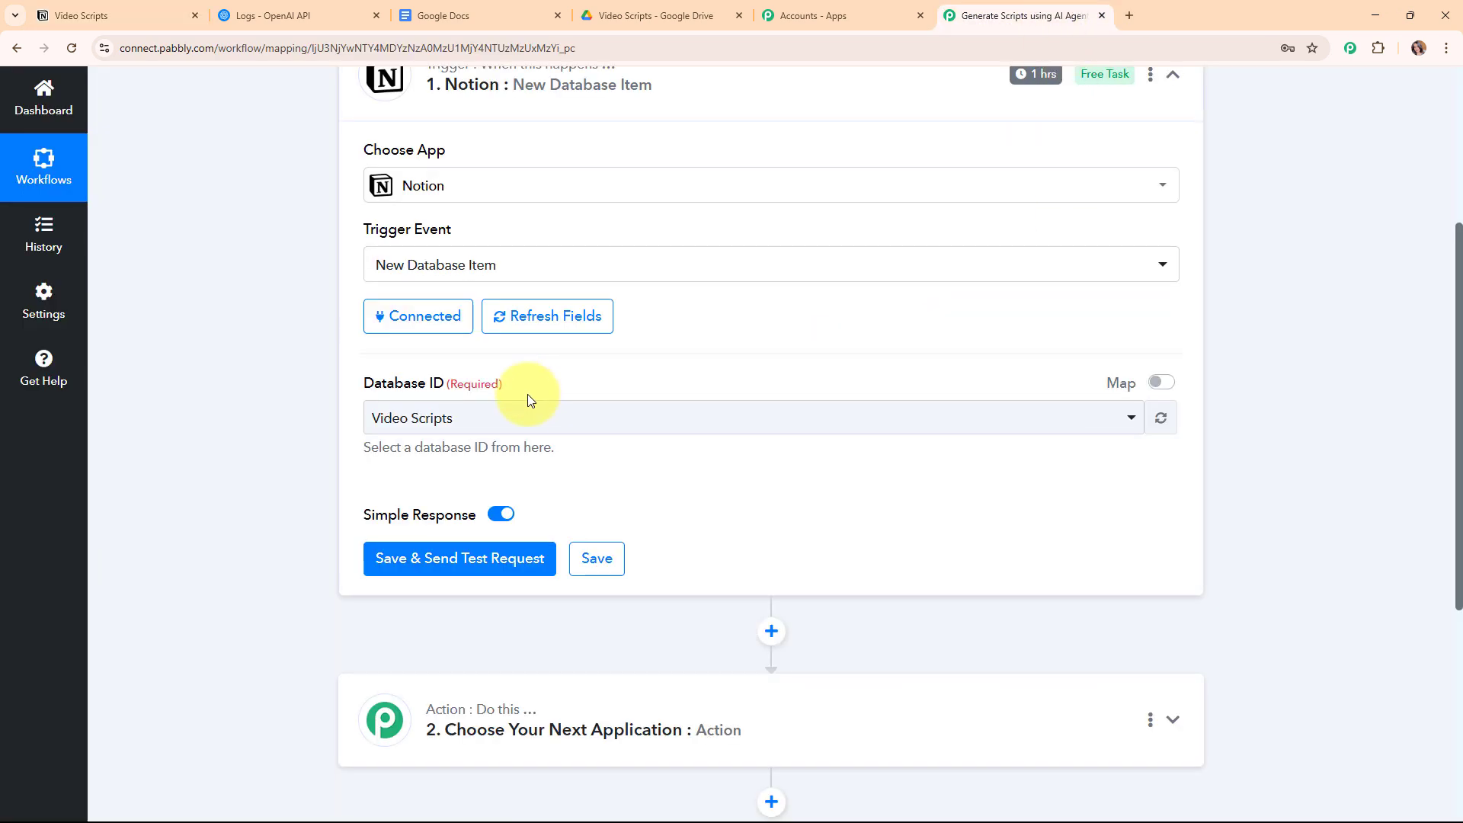
pyautogui.click(525, 418)
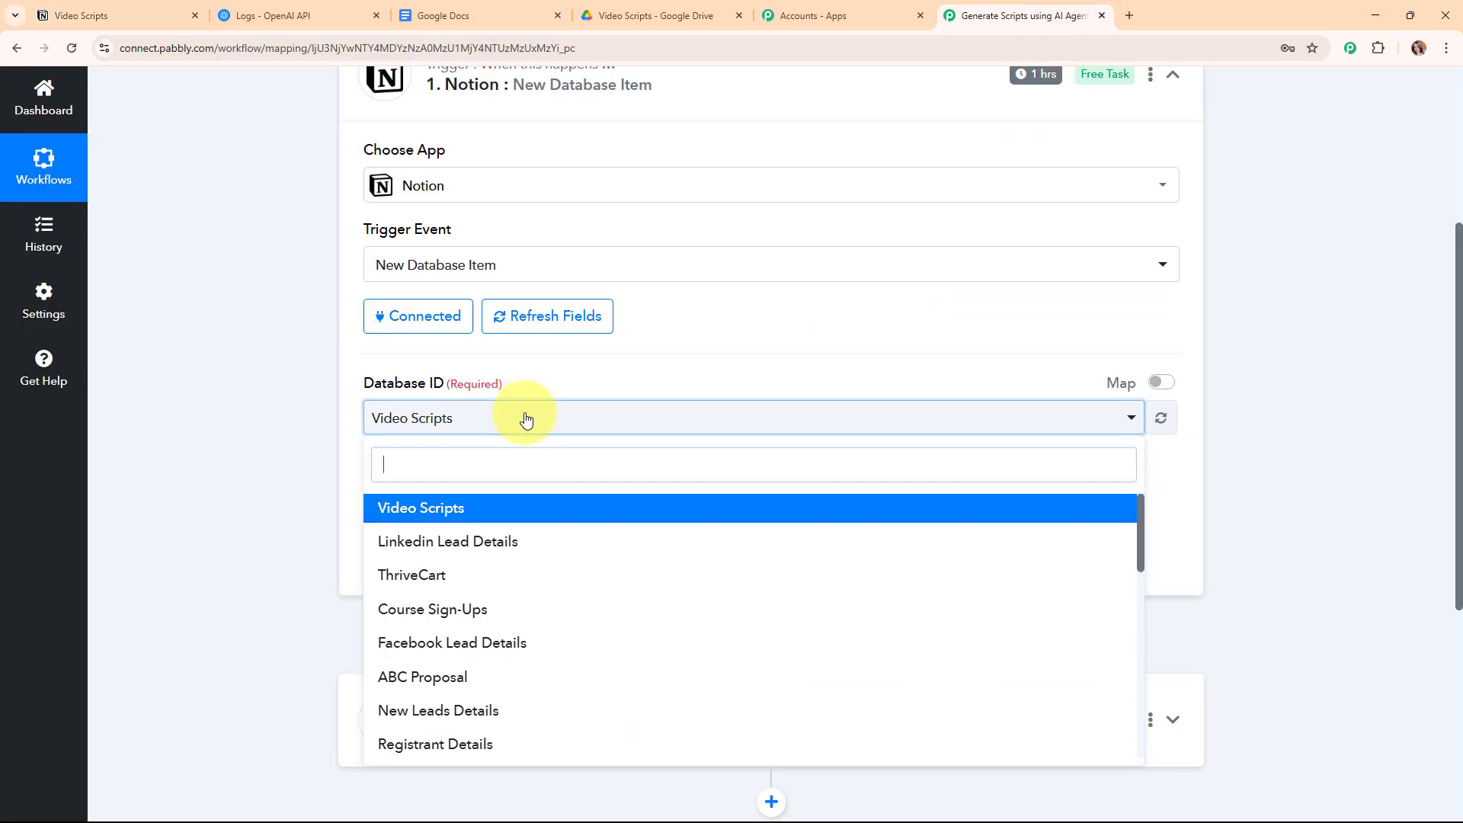
pyautogui.click(525, 505)
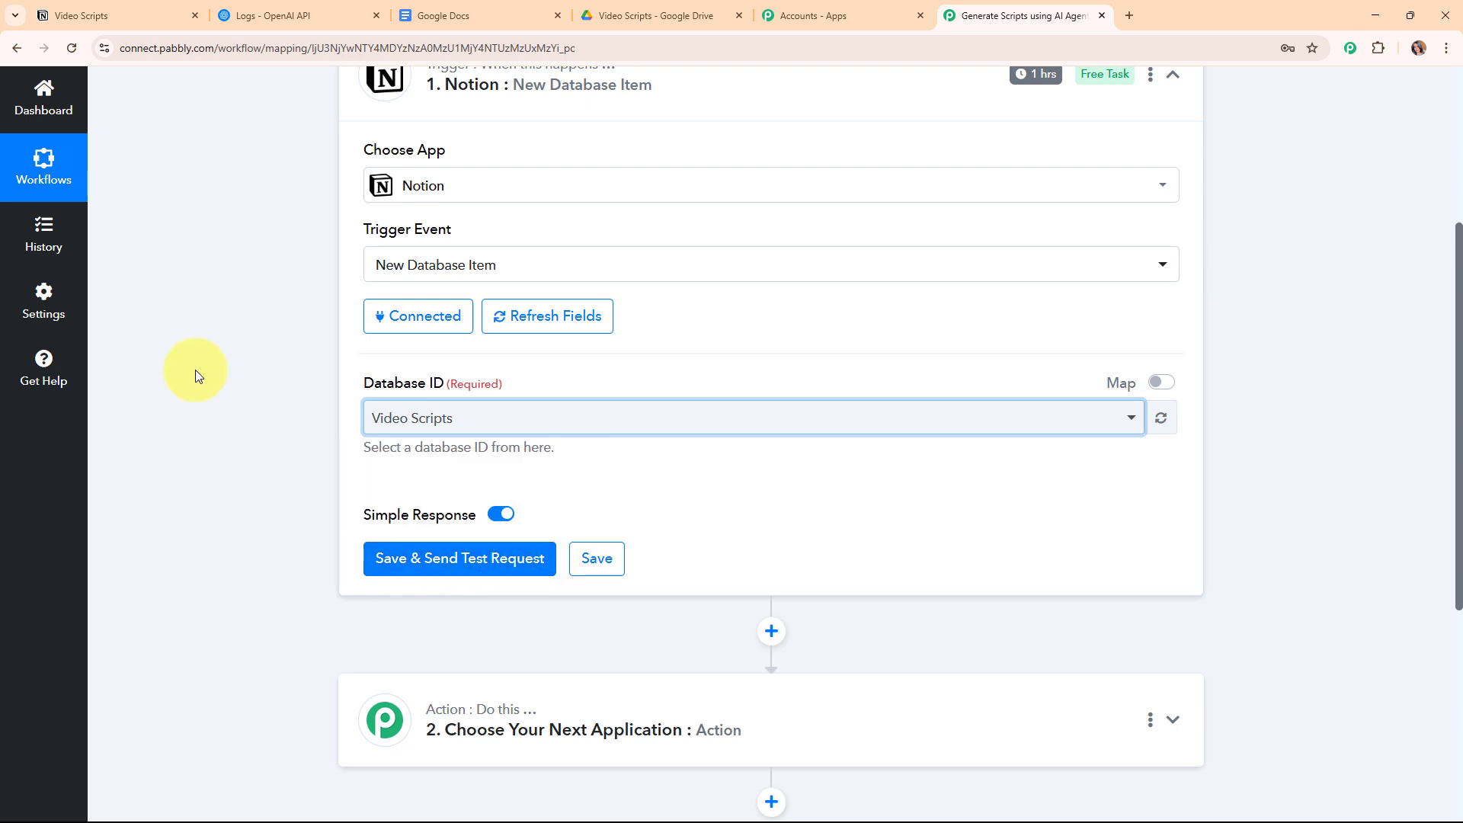
# Switch to Notion and review the second item's fields in the Video Scripts table, from video title to call to action
pyautogui.click(115, 15)
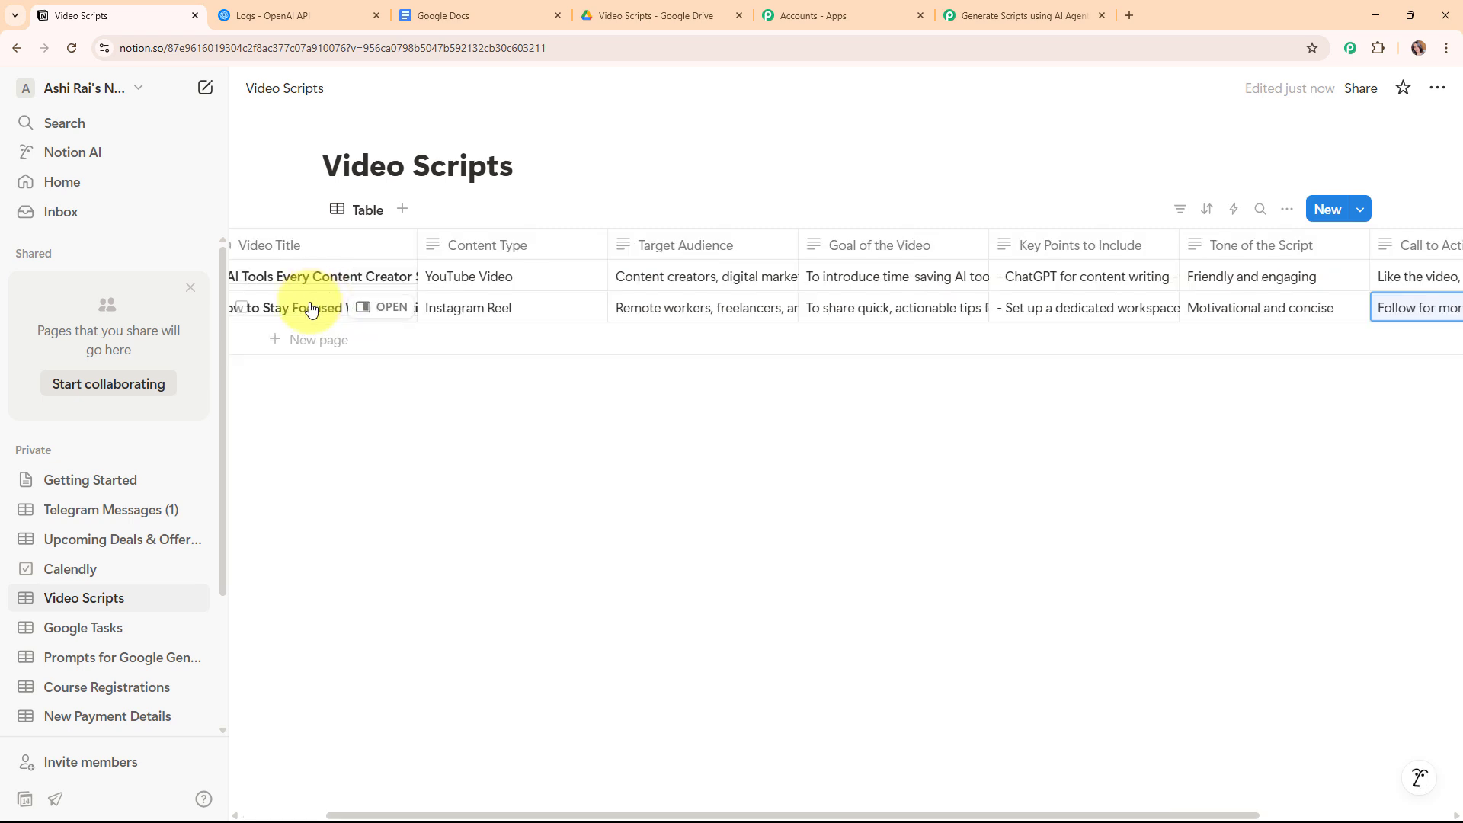
pyautogui.click(312, 310)
pyautogui.click(488, 320)
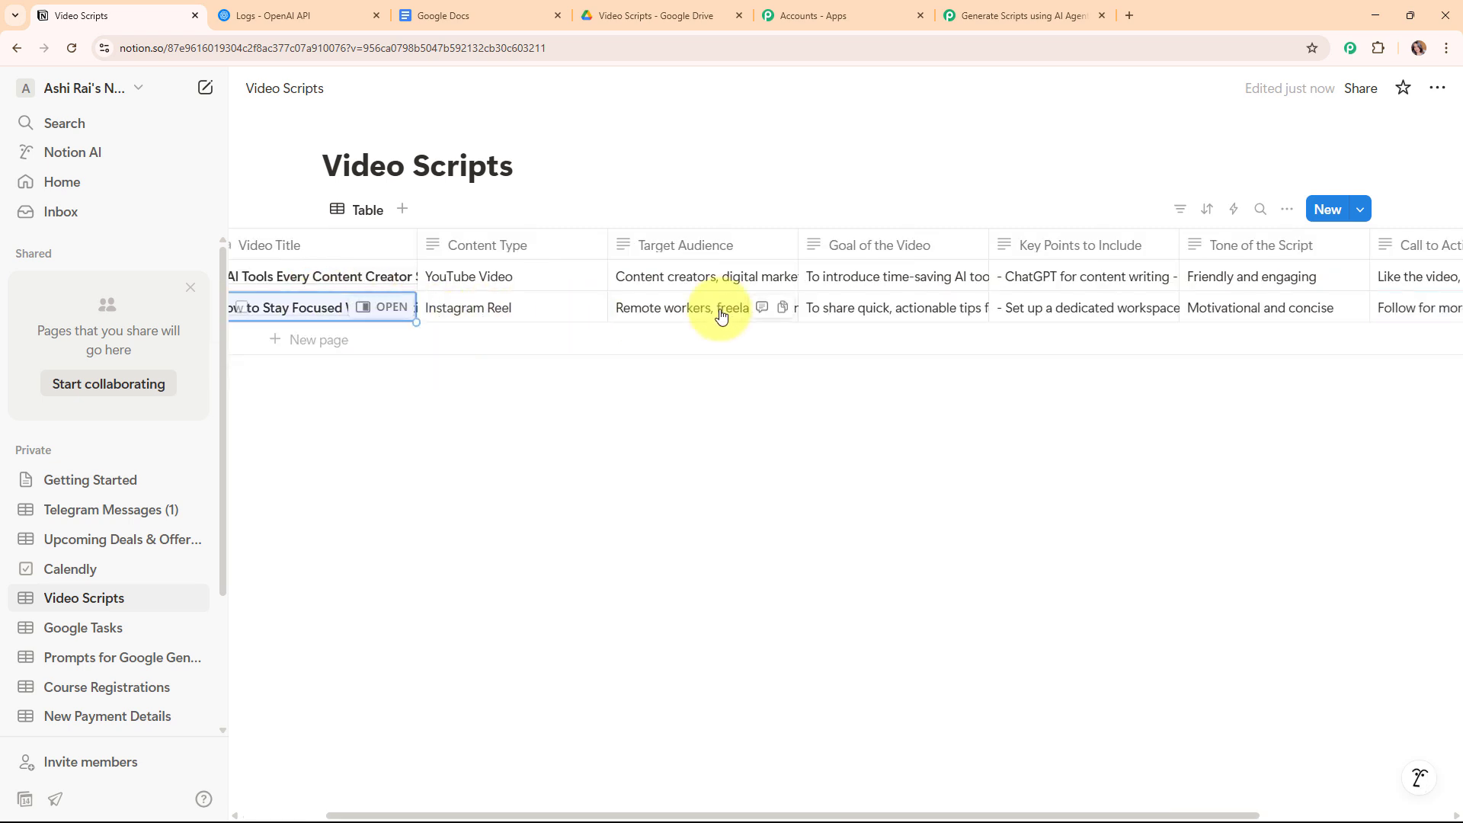
pyautogui.click(722, 315)
pyautogui.click(946, 315)
pyautogui.click(1109, 312)
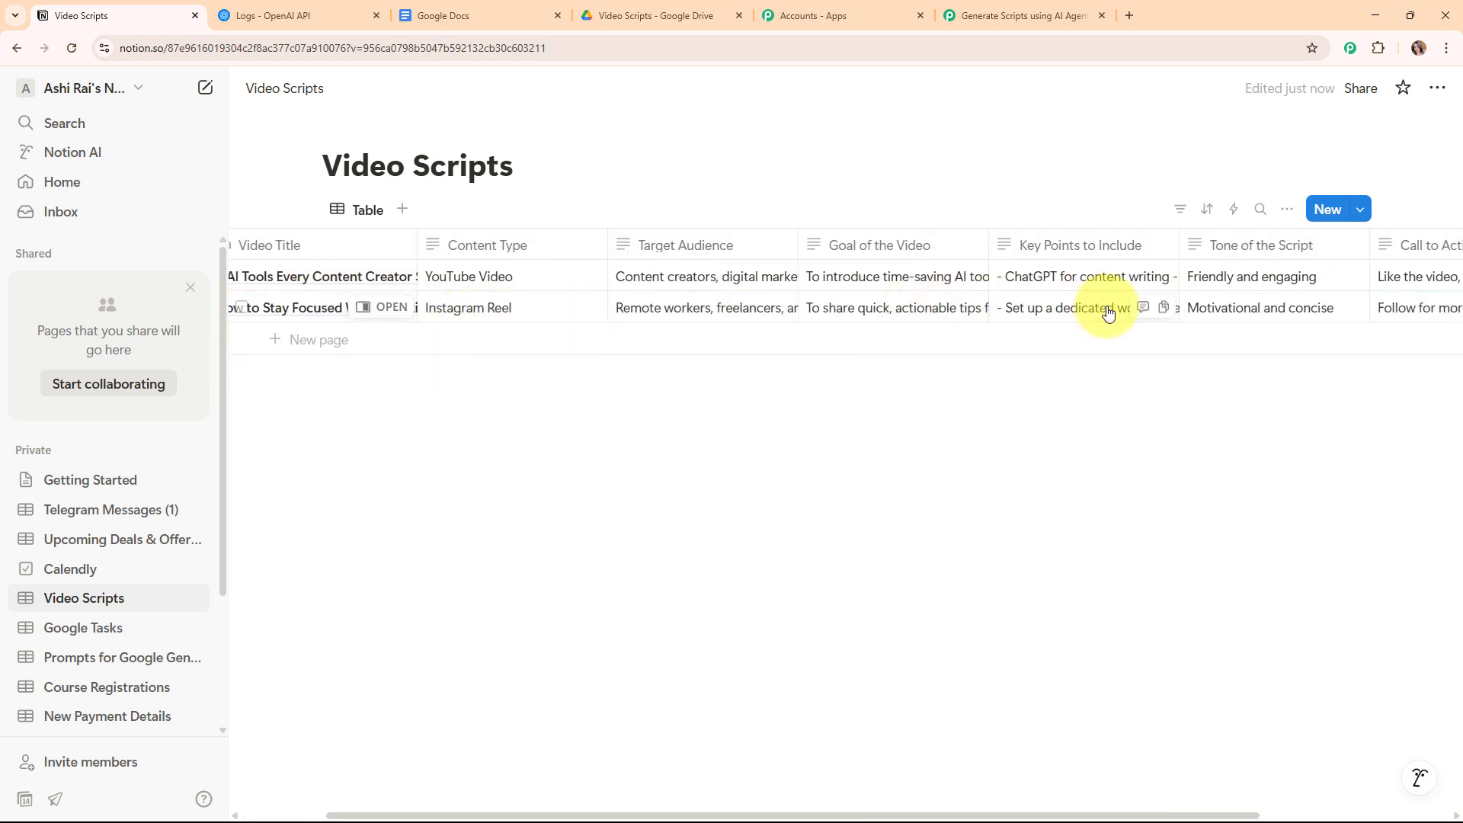
pyautogui.click(1406, 307)
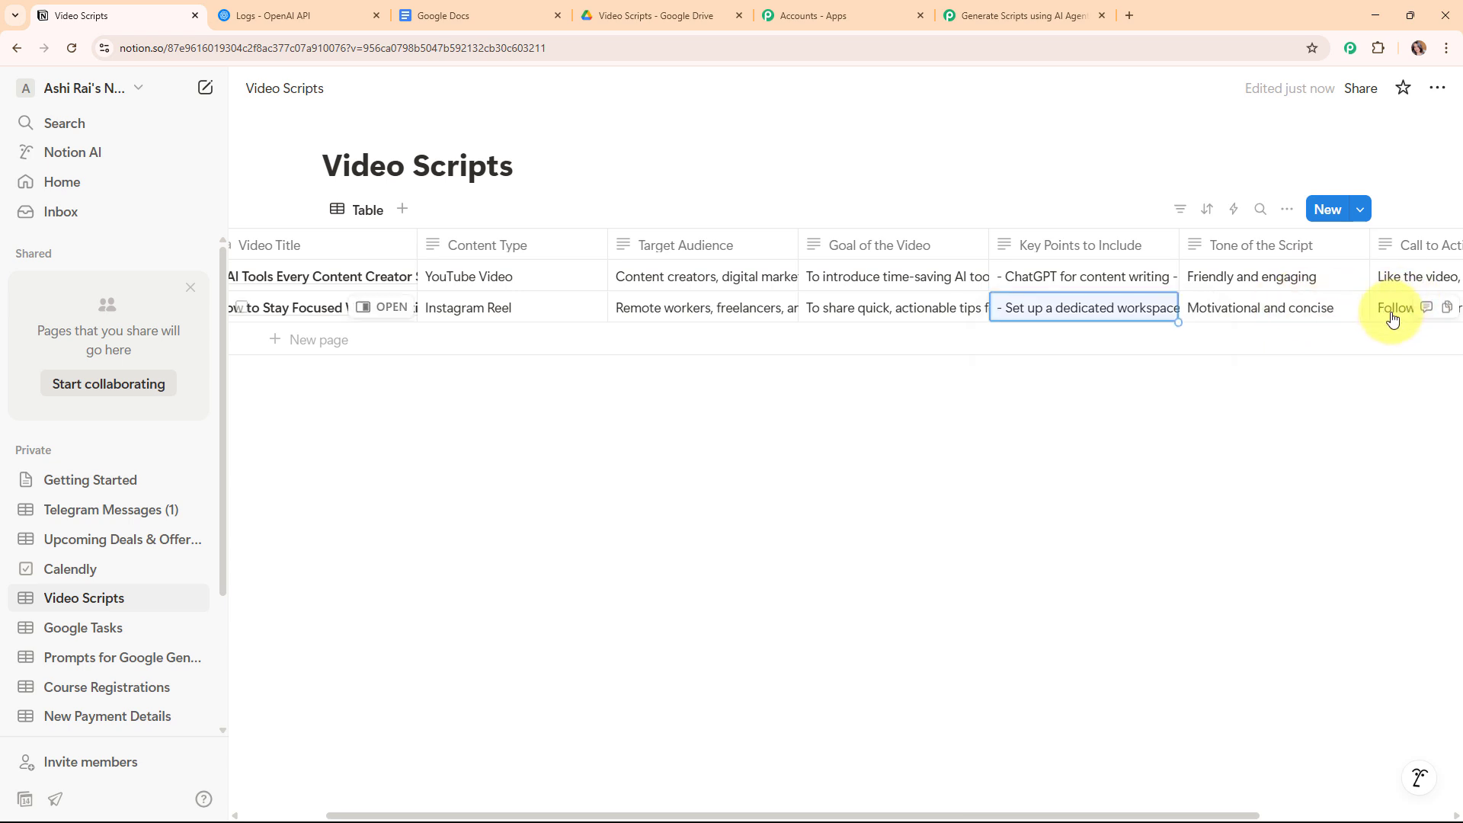
pyautogui.click(1406, 307)
pyautogui.click(1020, 424)
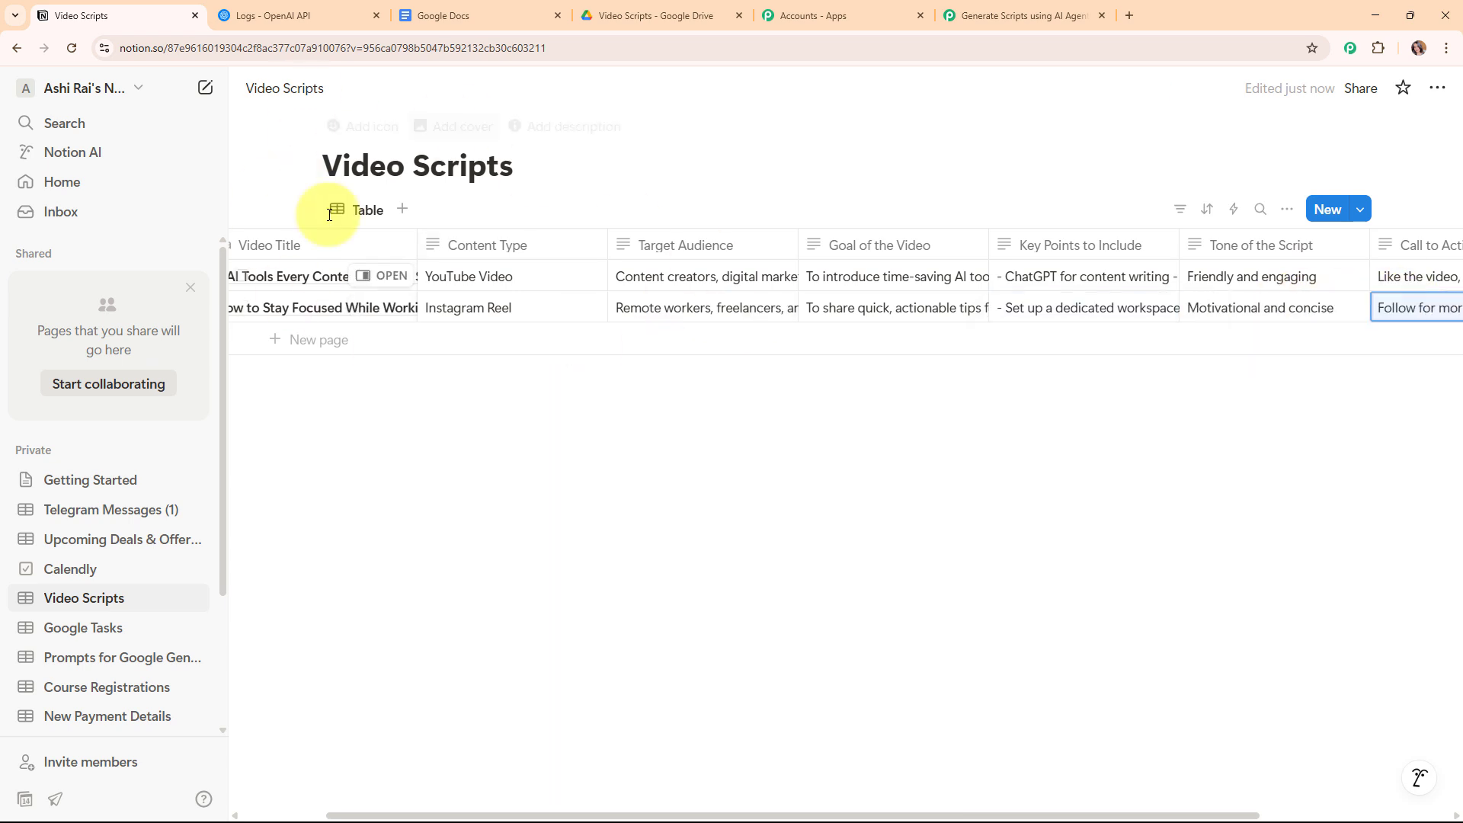
pyautogui.moveTo(777, 816); pyautogui.dragTo(631, 814)
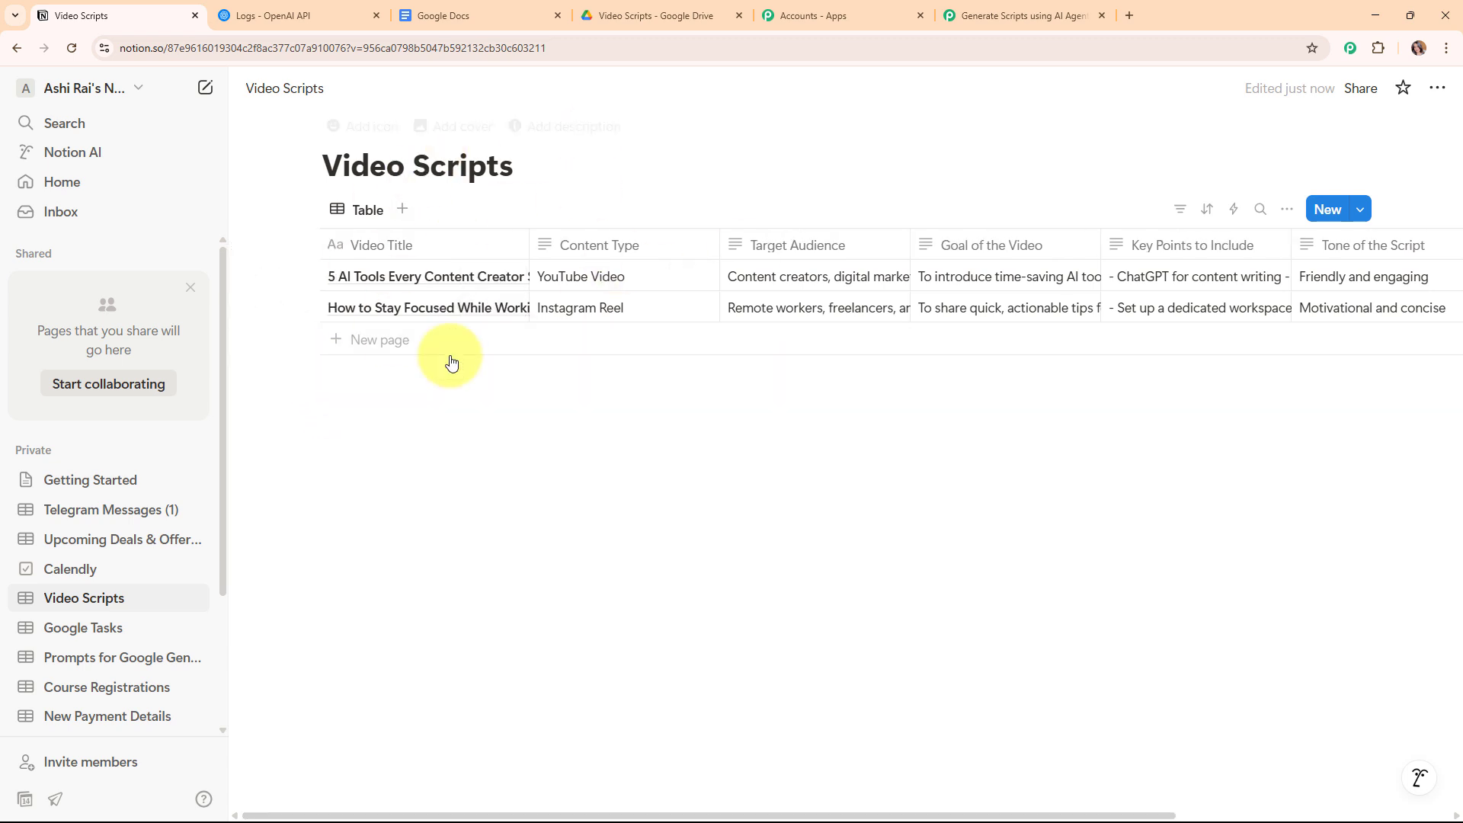
# Return to Pabbly Connect, save the Notion trigger and send its test request
pyautogui.click(1021, 15)
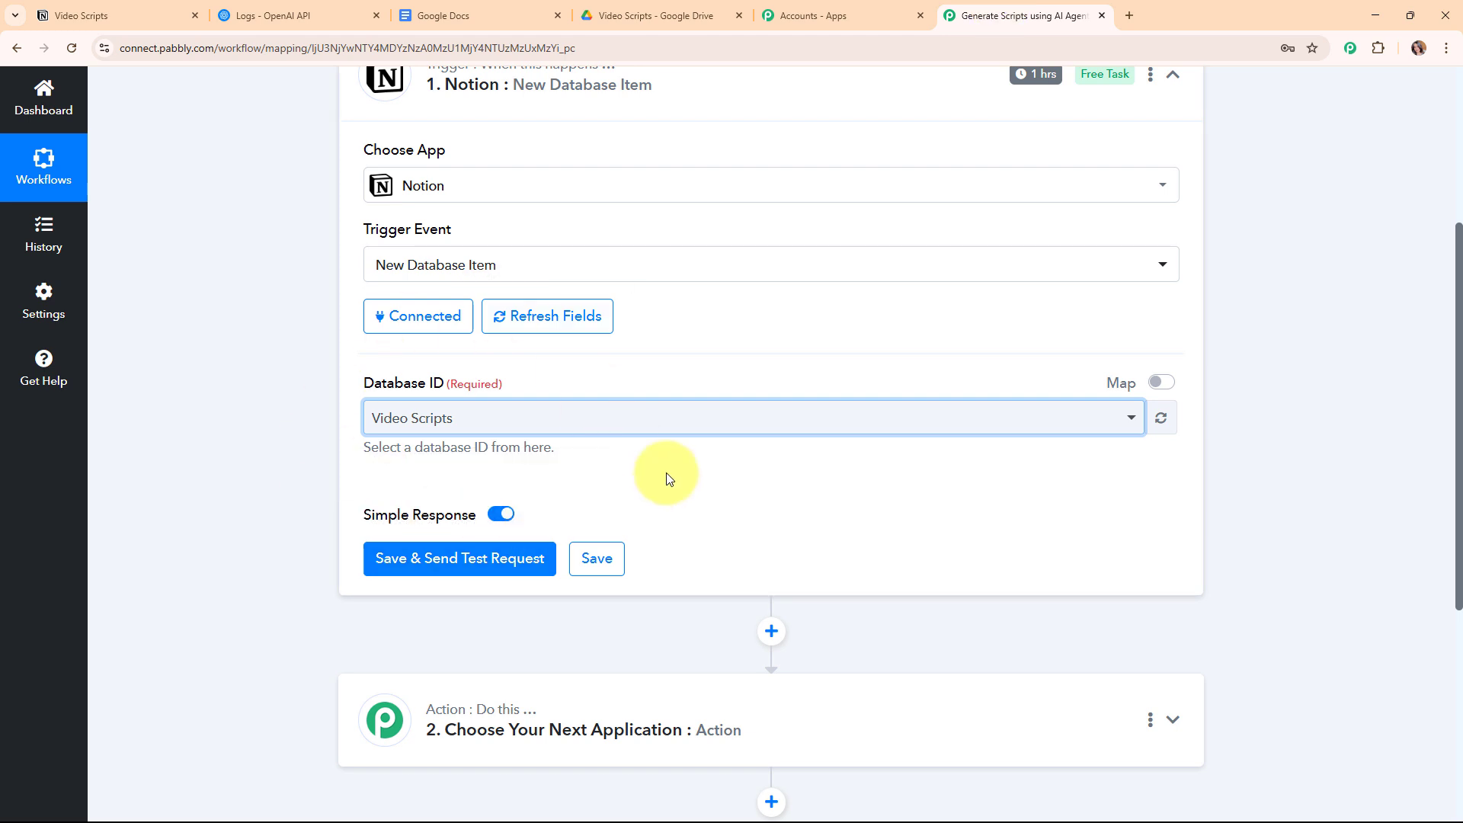
pyautogui.scroll(-3, 667, 473)
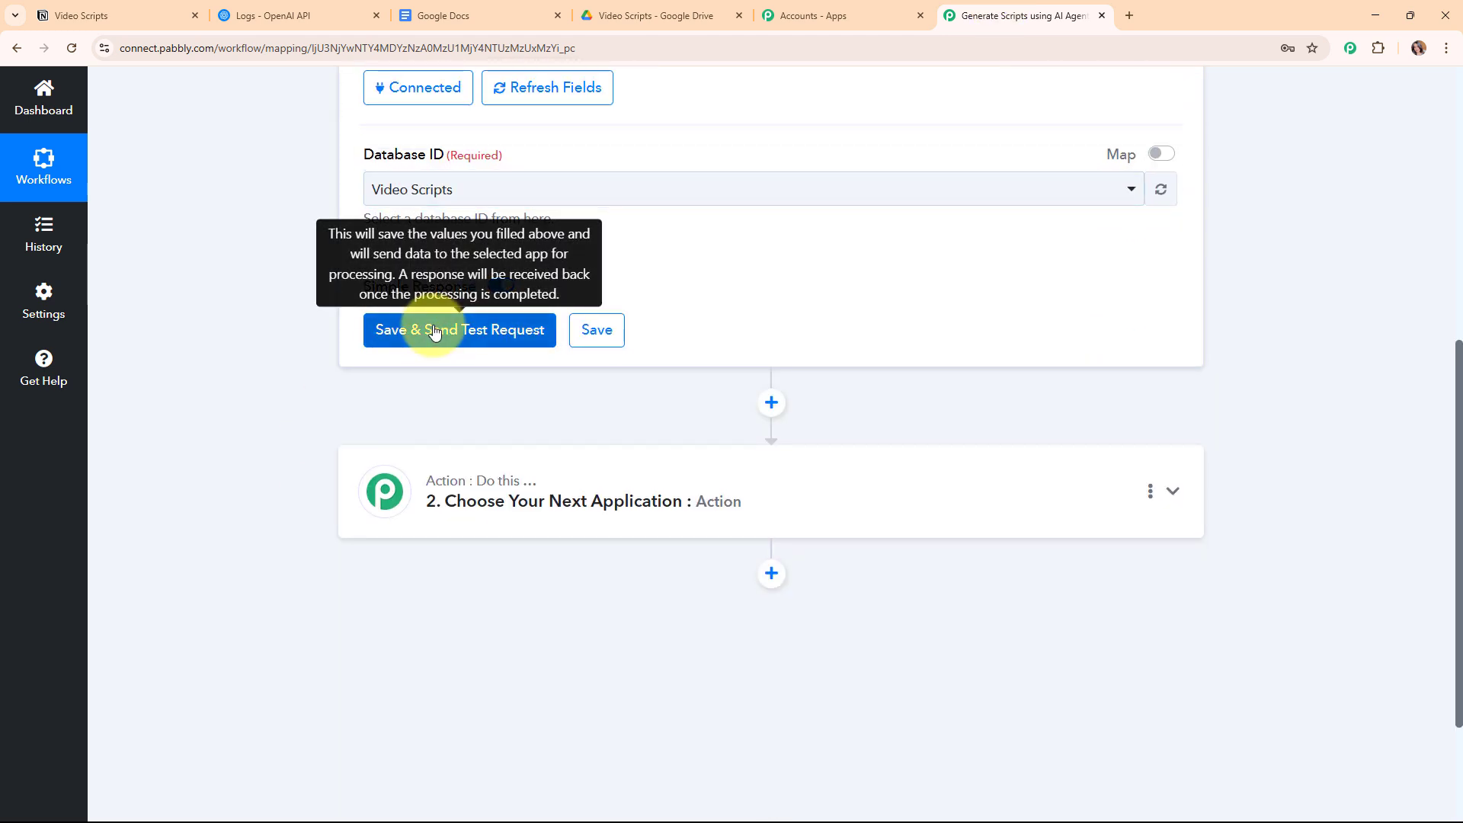
pyautogui.click(435, 330)
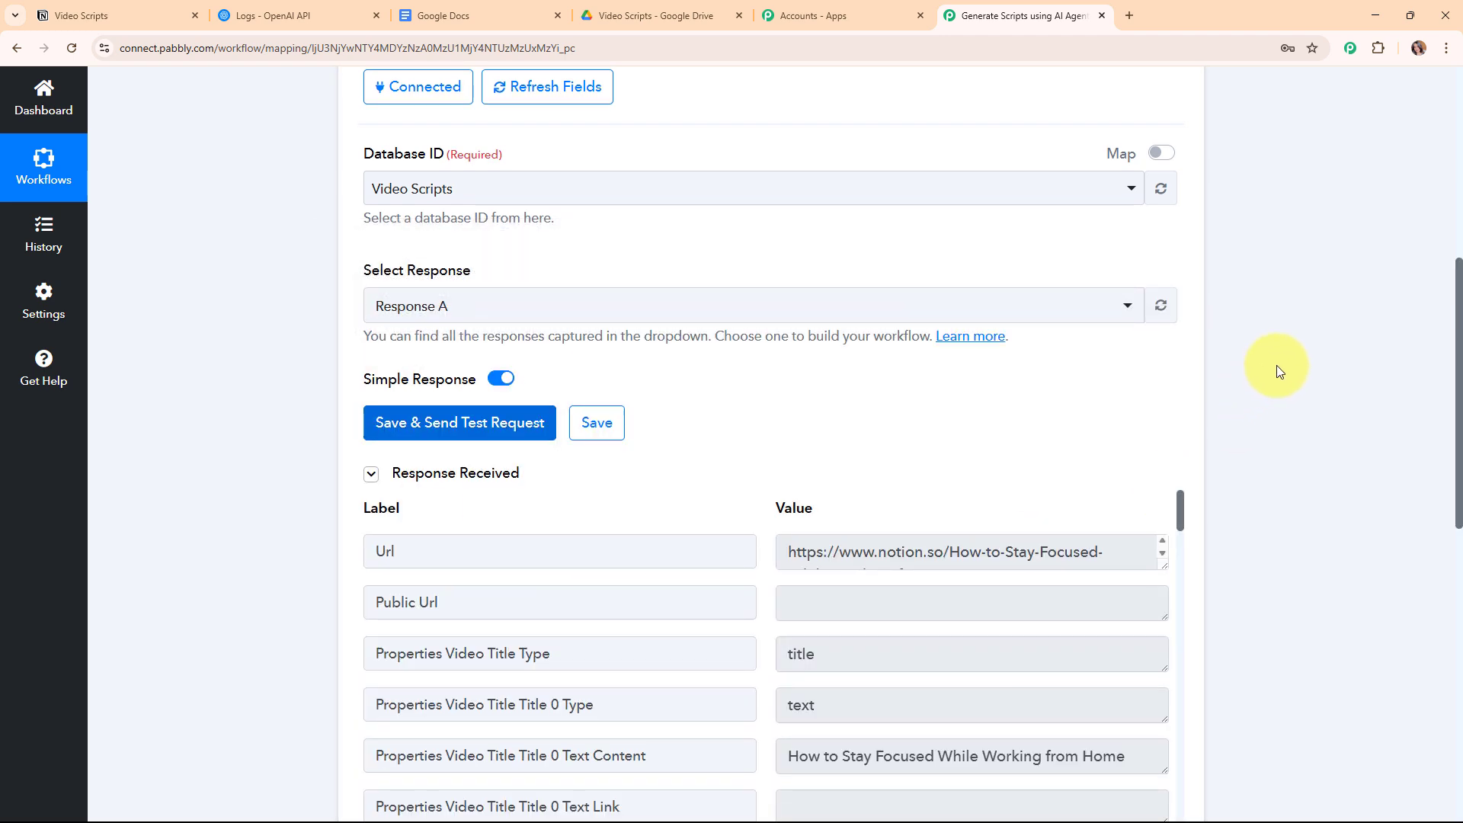
# Examine the received trigger response for the new item's video title, script tone, target audience and key points
pyautogui.scroll(-5, 1279, 370)
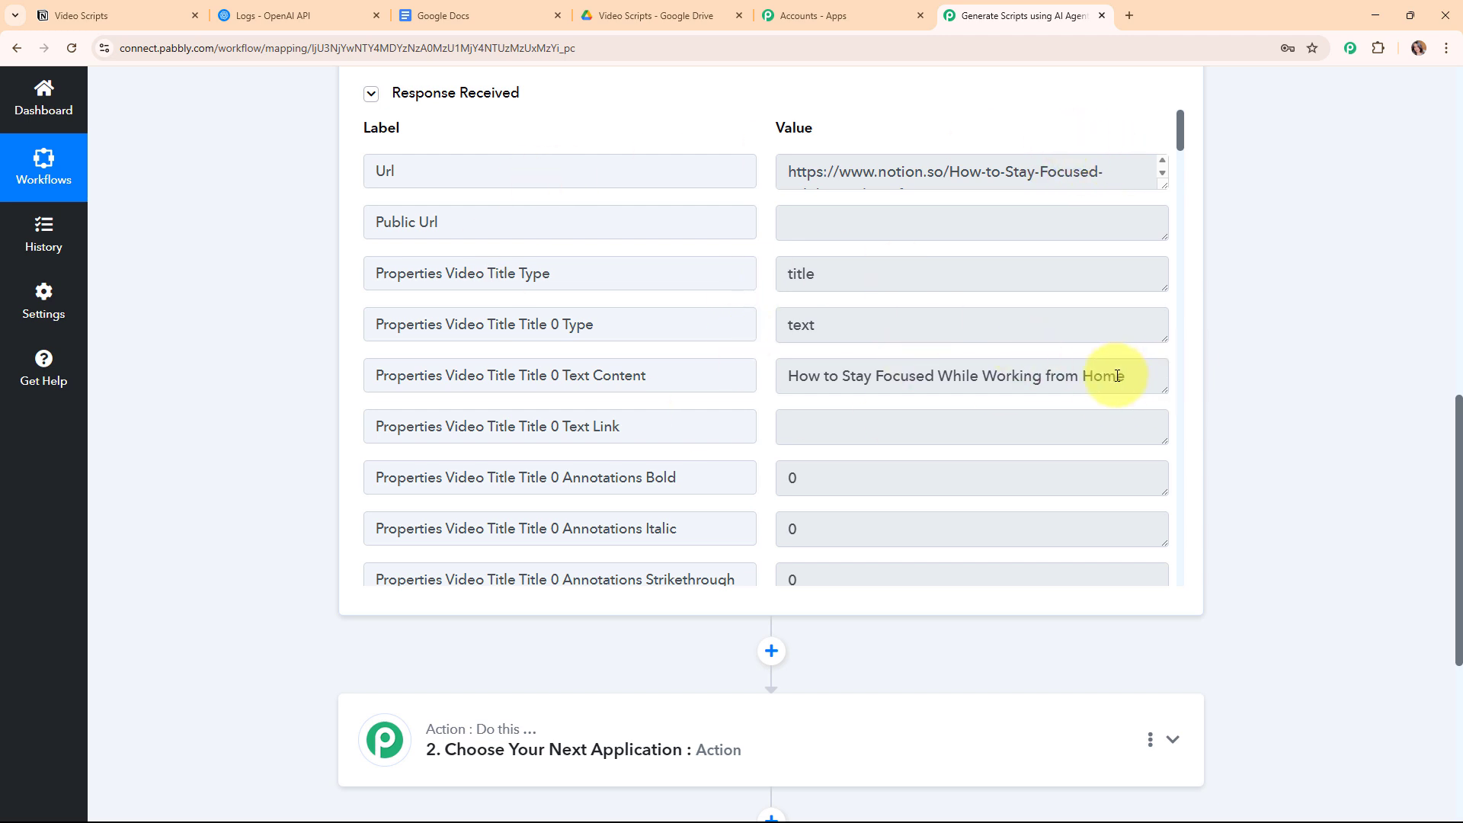
pyautogui.scroll(-4, 941, 431)
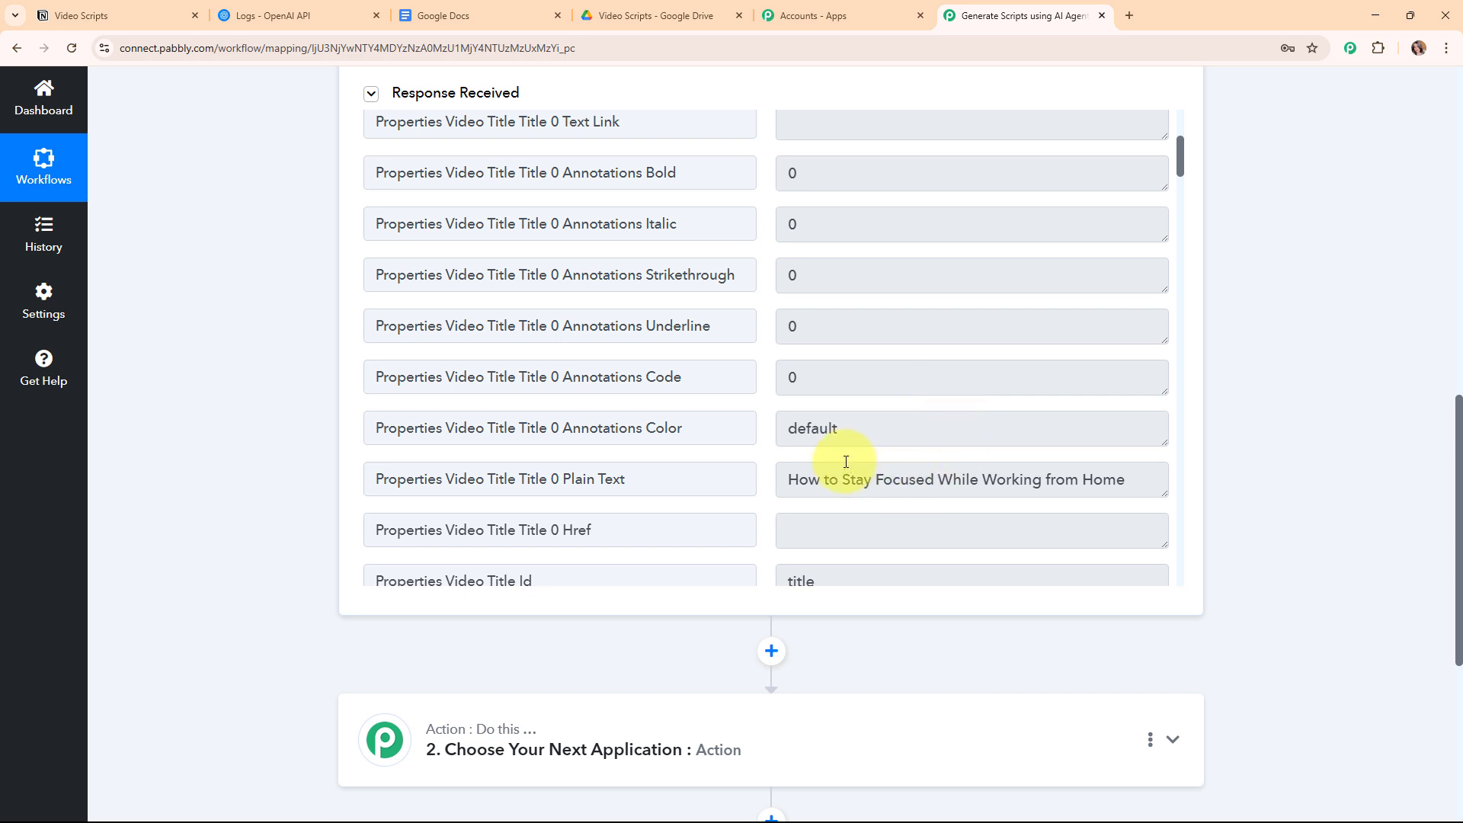
pyautogui.scroll(-6, 957, 424)
pyautogui.tripleClick(866, 277)
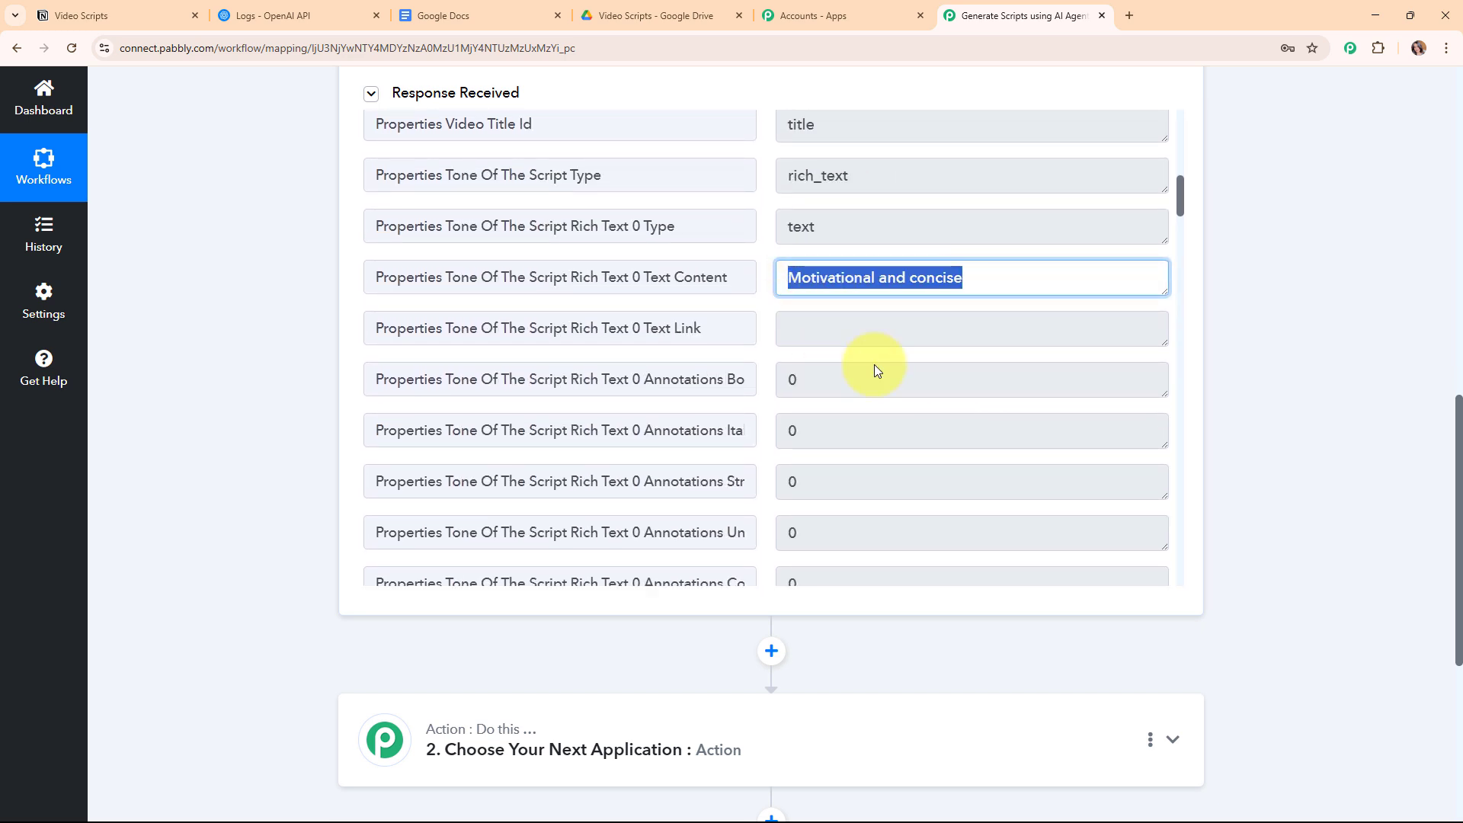
pyautogui.scroll(-8, 875, 371)
pyautogui.tripleClick(790, 332)
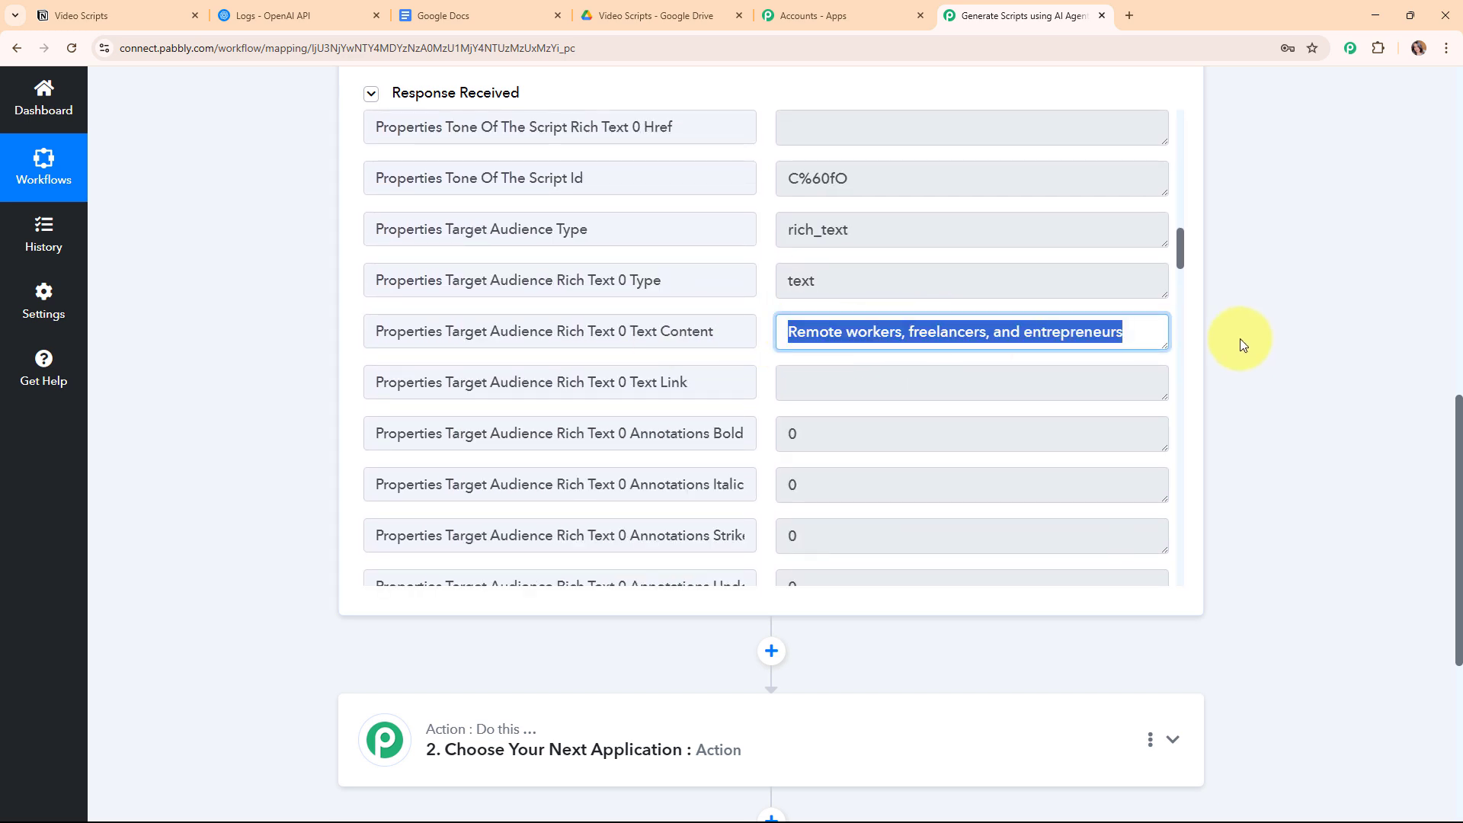
pyautogui.scroll(-9, 839, 392)
pyautogui.scroll(-6, 837, 396)
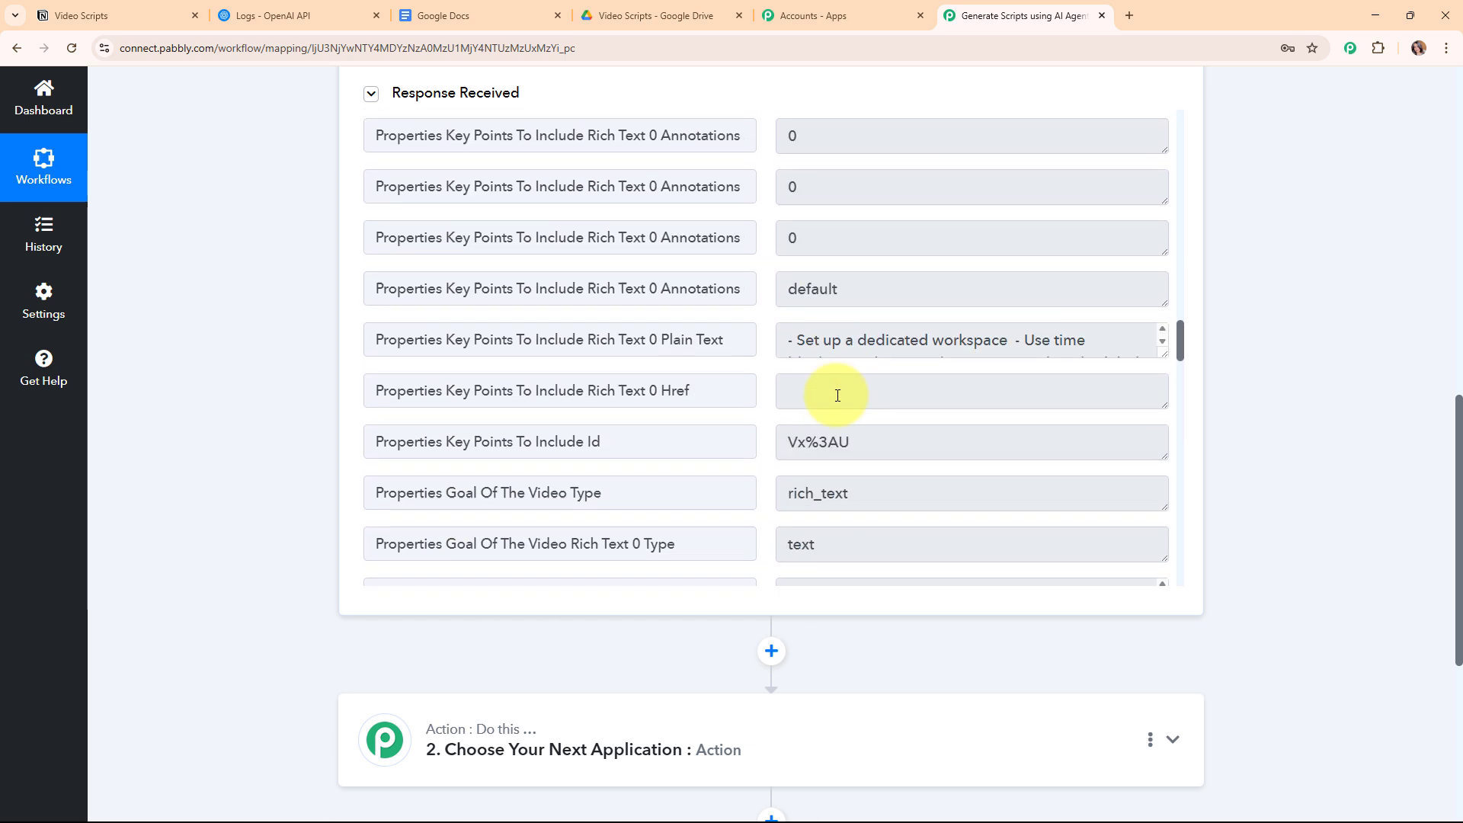
# Save the Notion trigger's time as Check every 60 minutes and collapse the trigger step
pyautogui.scroll(12, 1297, 504)
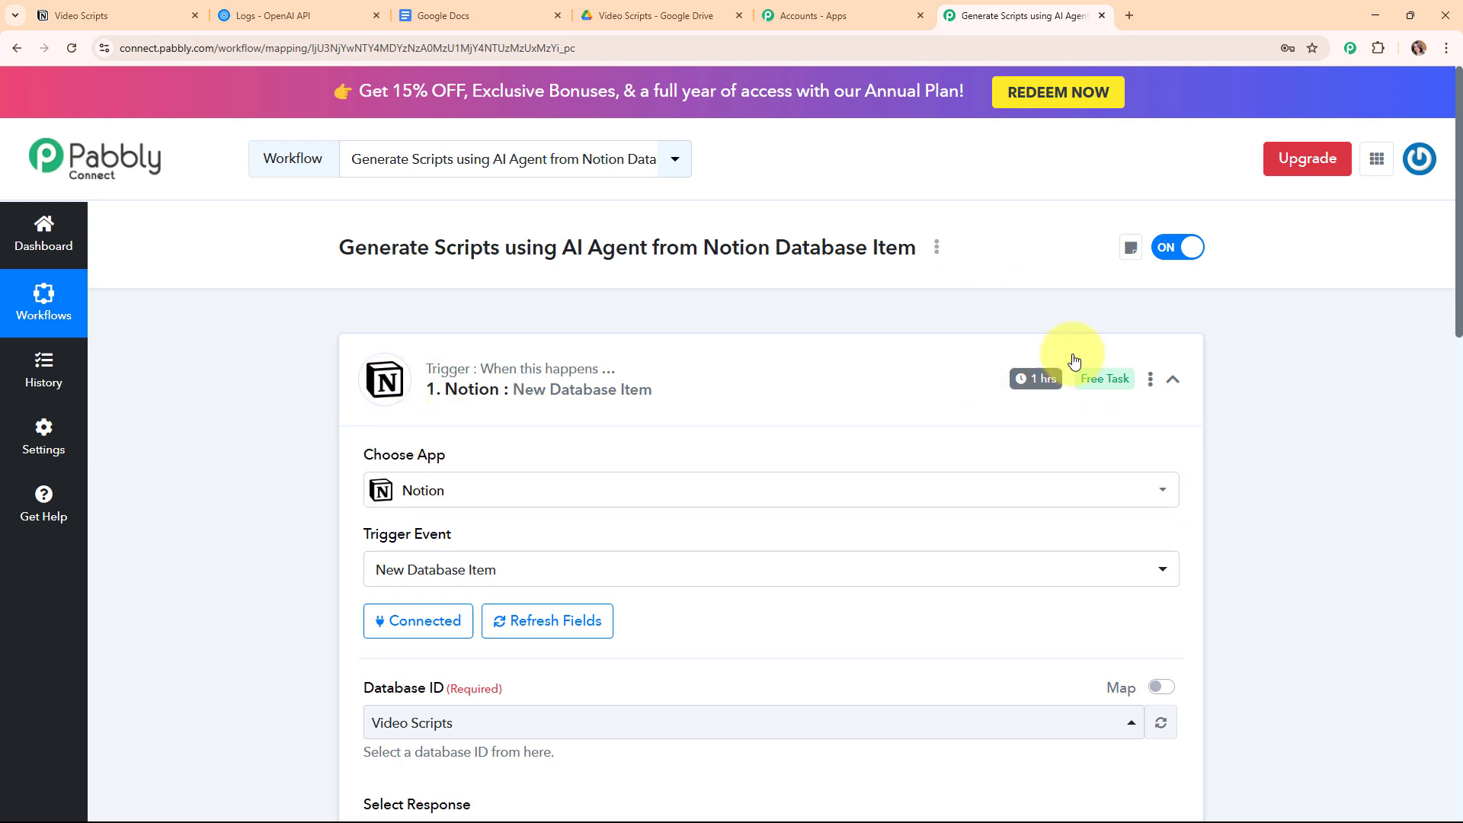
pyautogui.click(1152, 381)
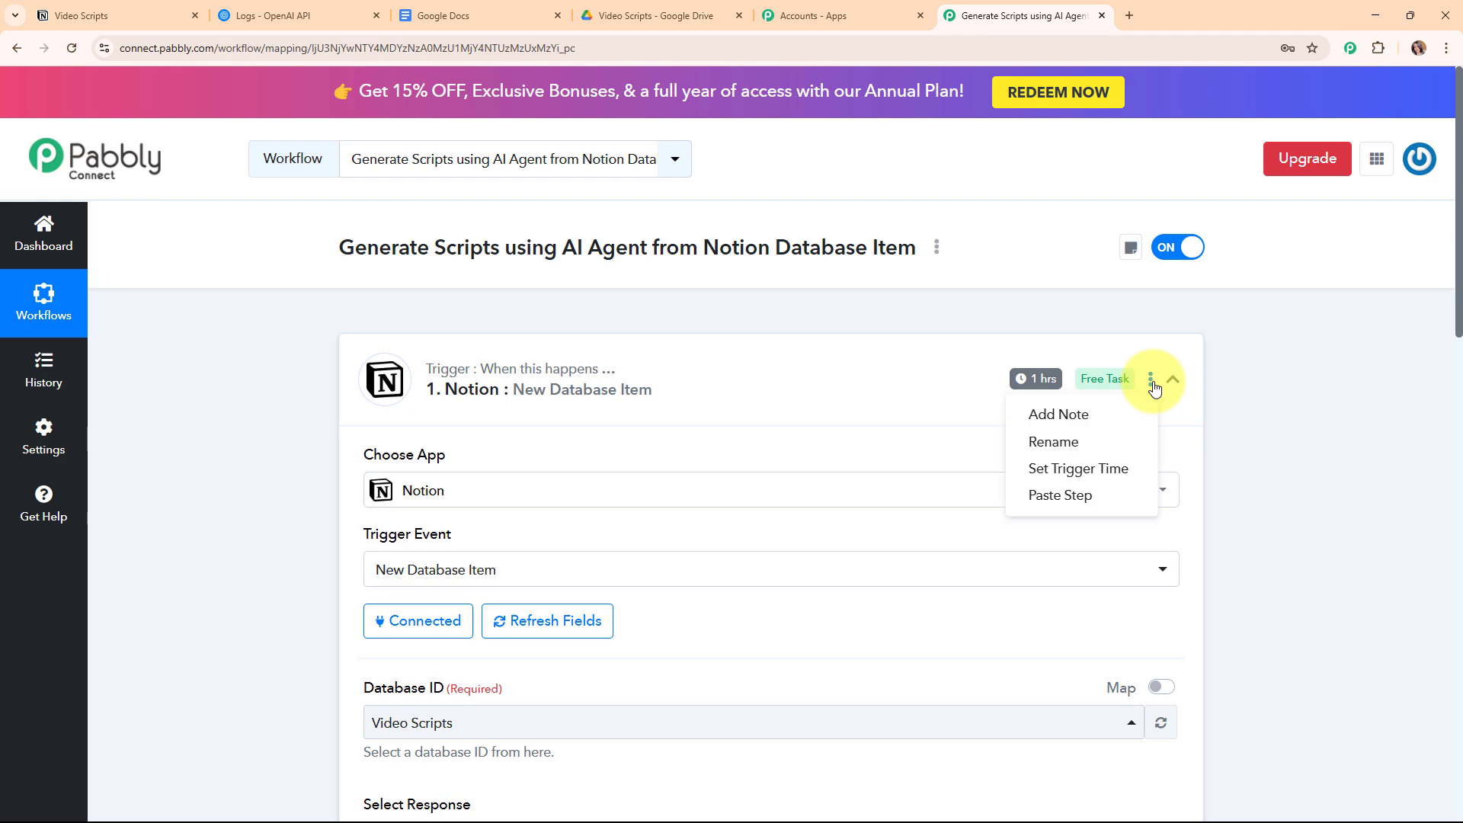
pyautogui.click(1123, 479)
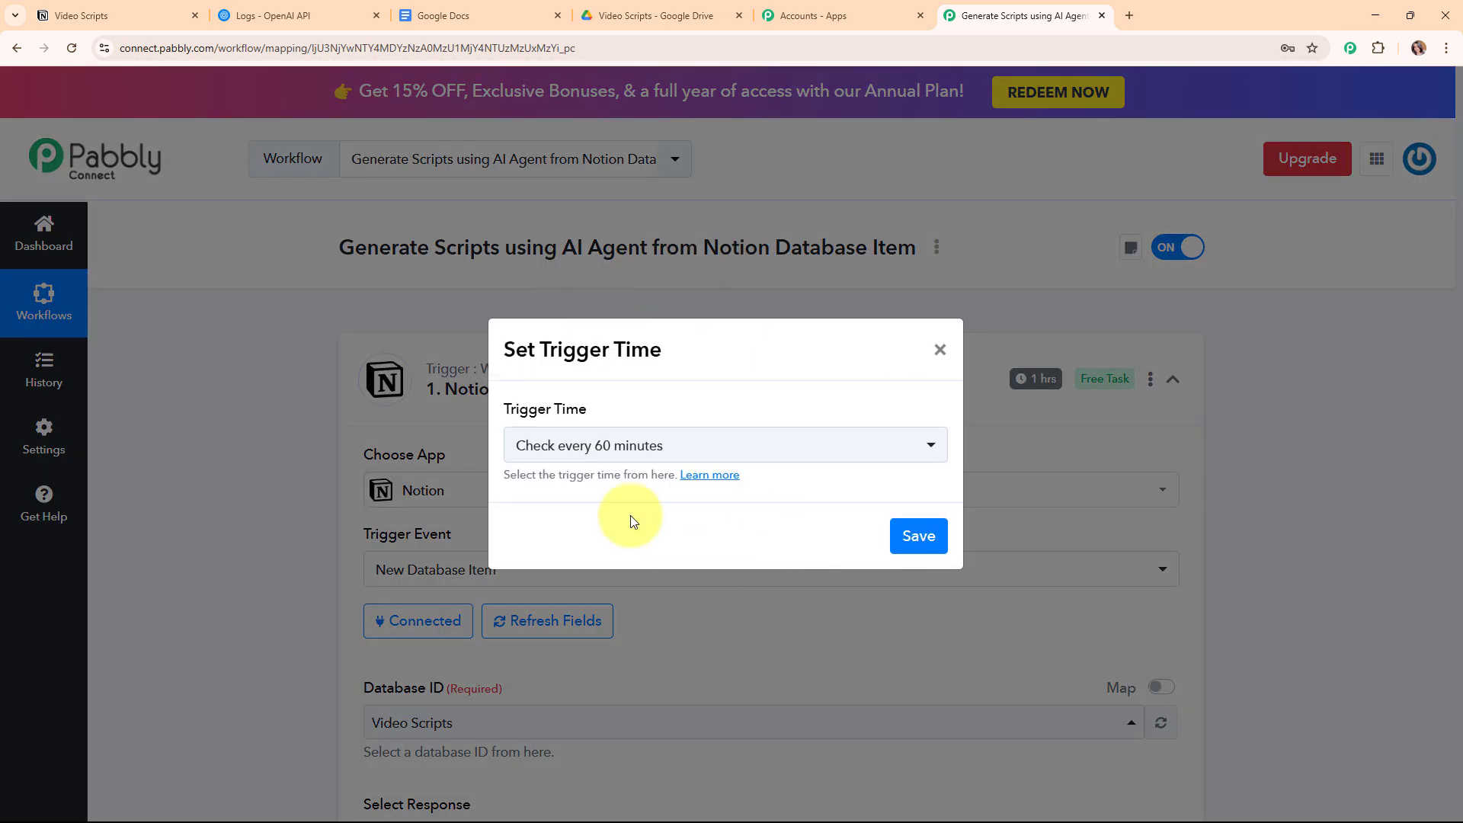
pyautogui.click(903, 446)
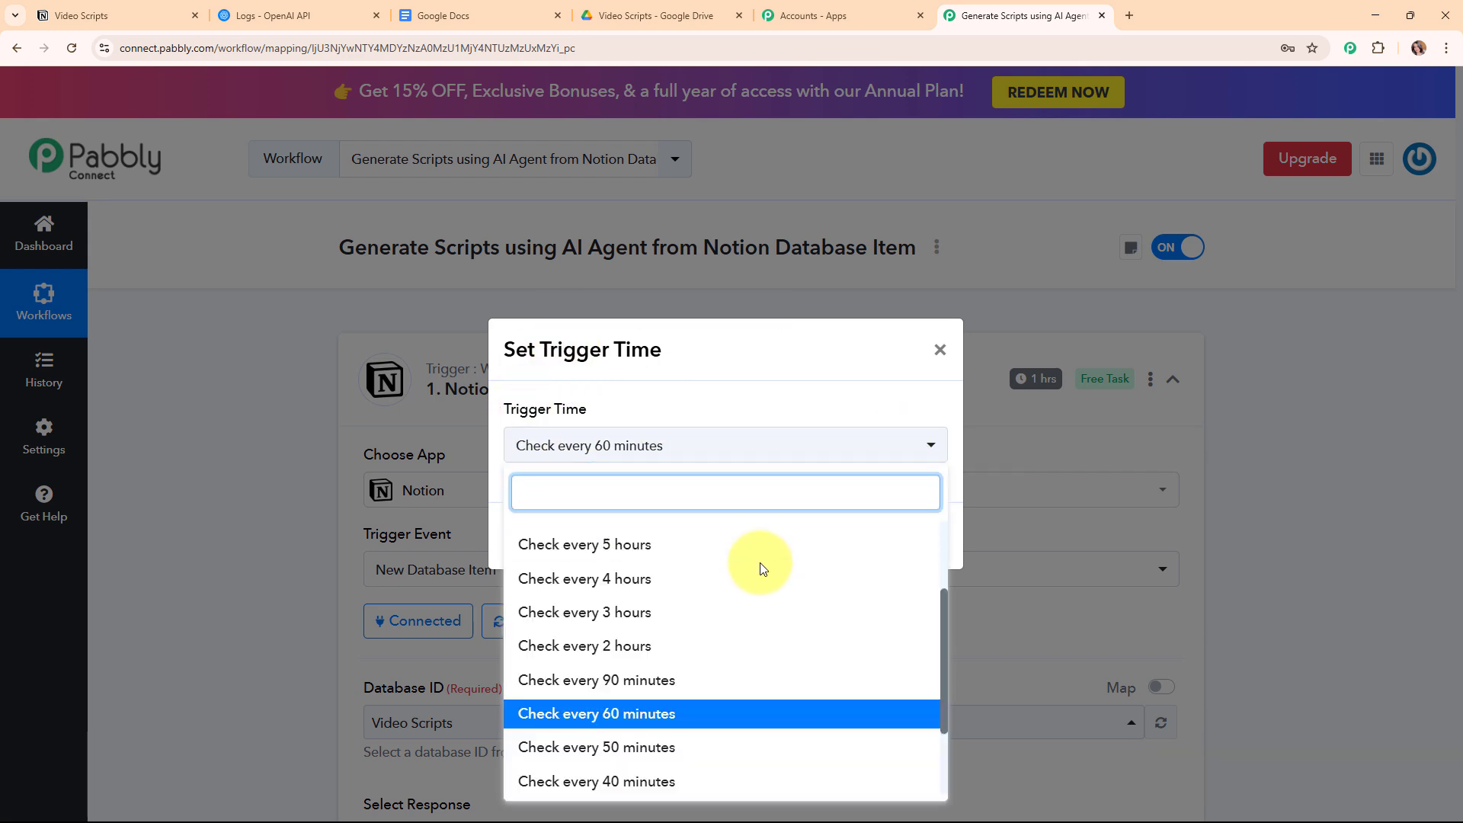
pyautogui.scroll(-2, 761, 564)
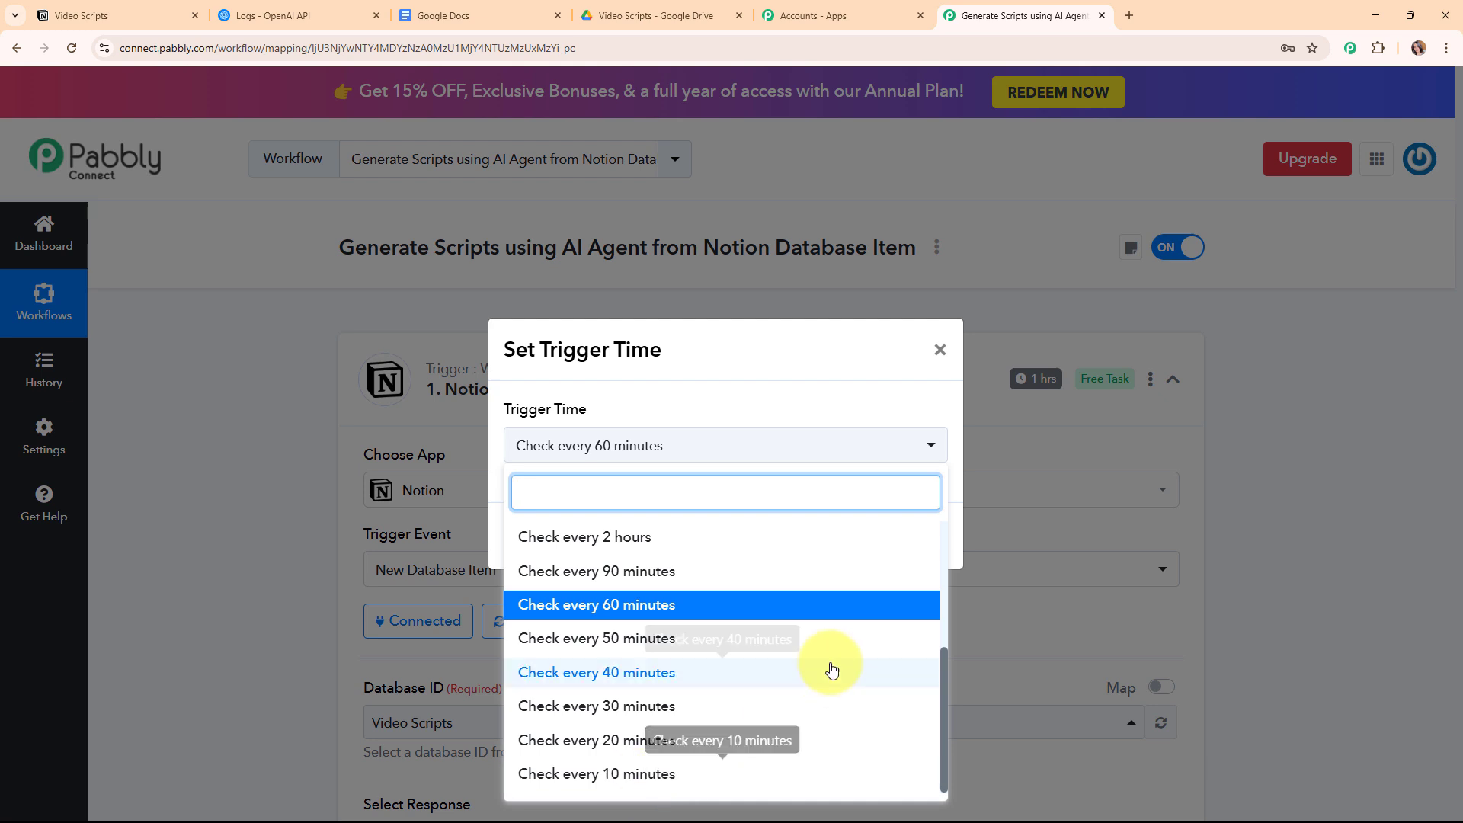
pyautogui.scroll(3, 816, 647)
pyautogui.scroll(-3, 757, 560)
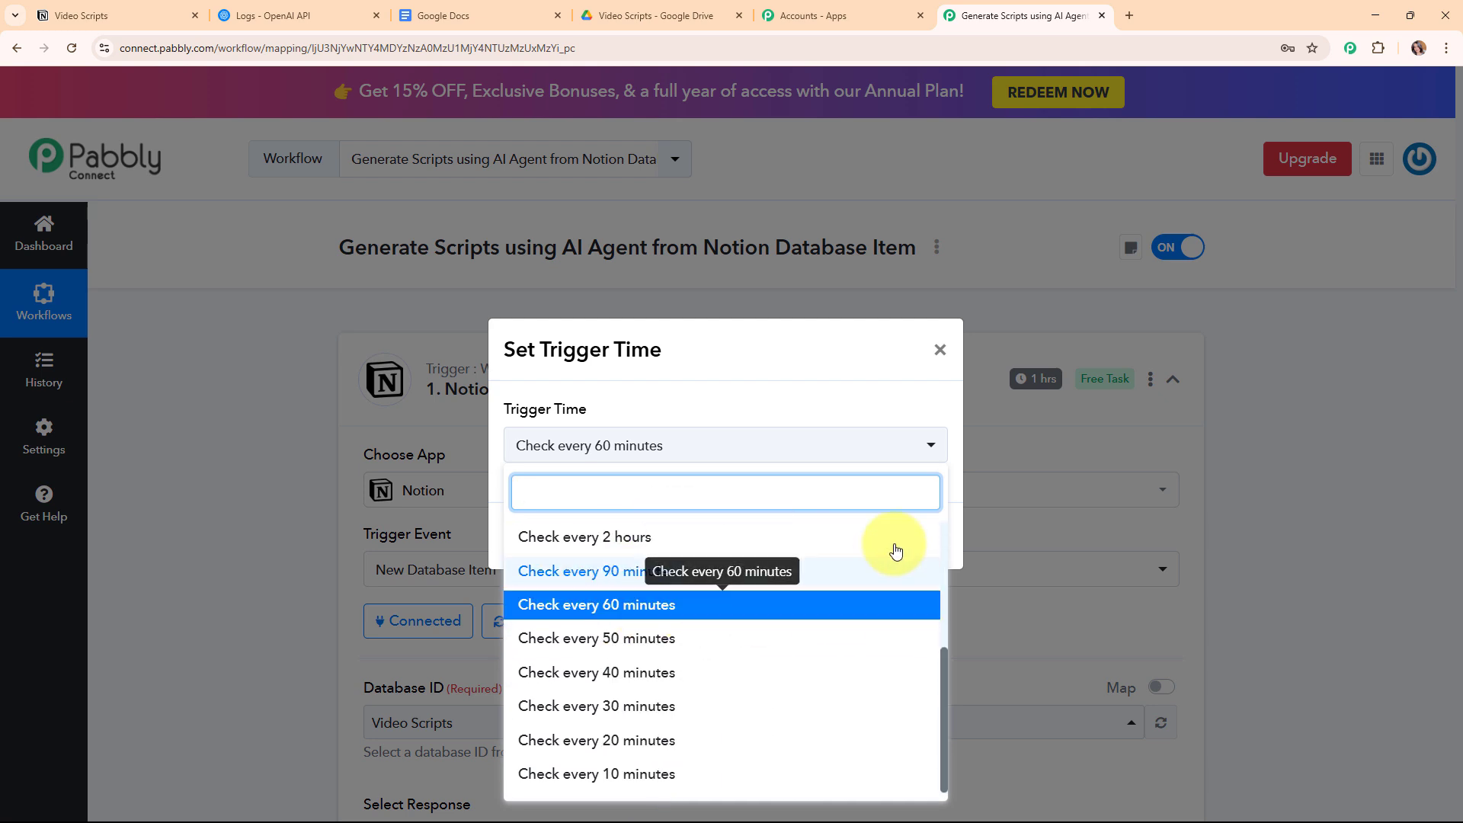
pyautogui.click(958, 354)
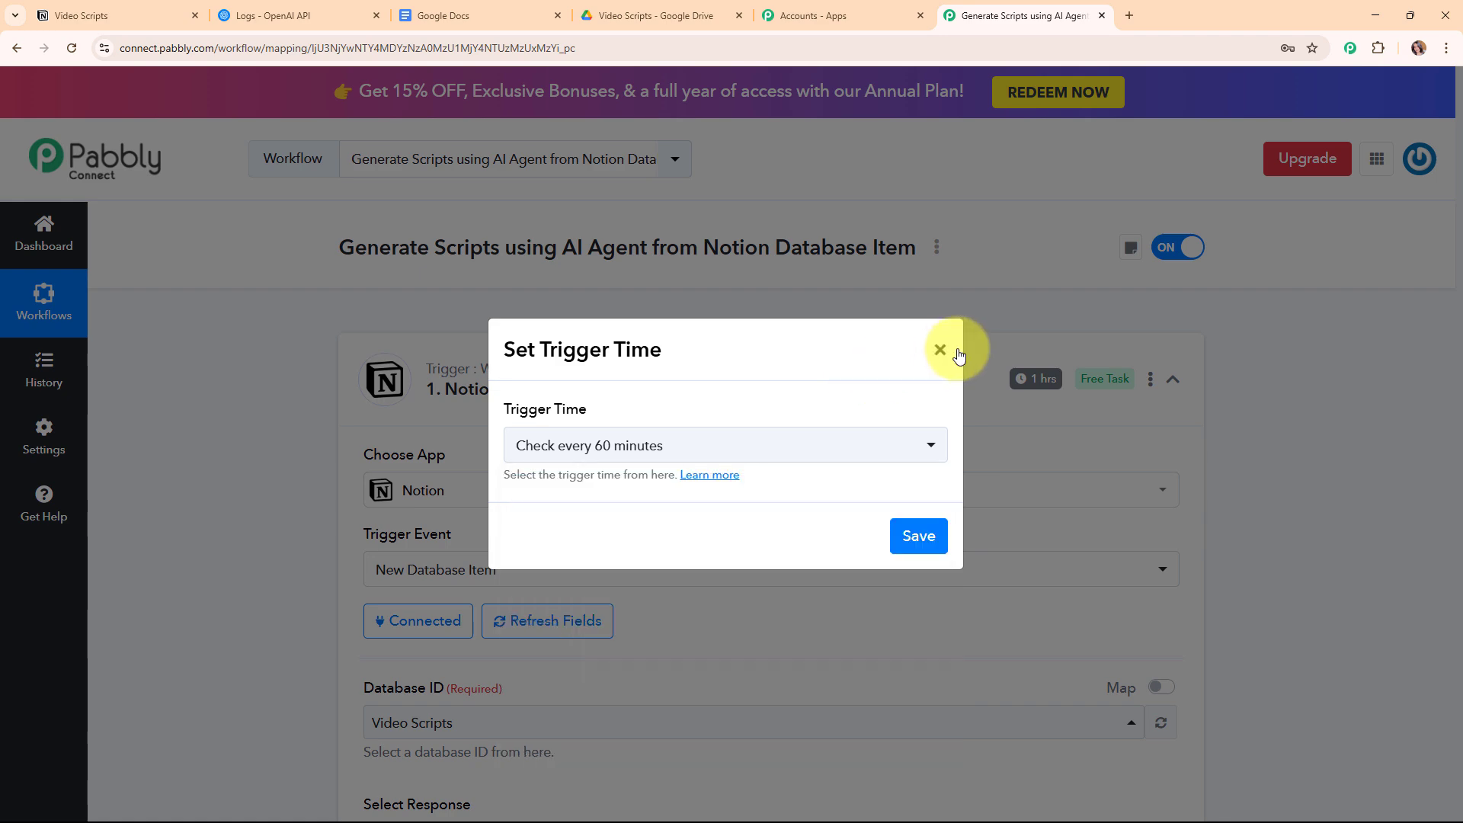
pyautogui.click(917, 532)
pyautogui.click(725, 532)
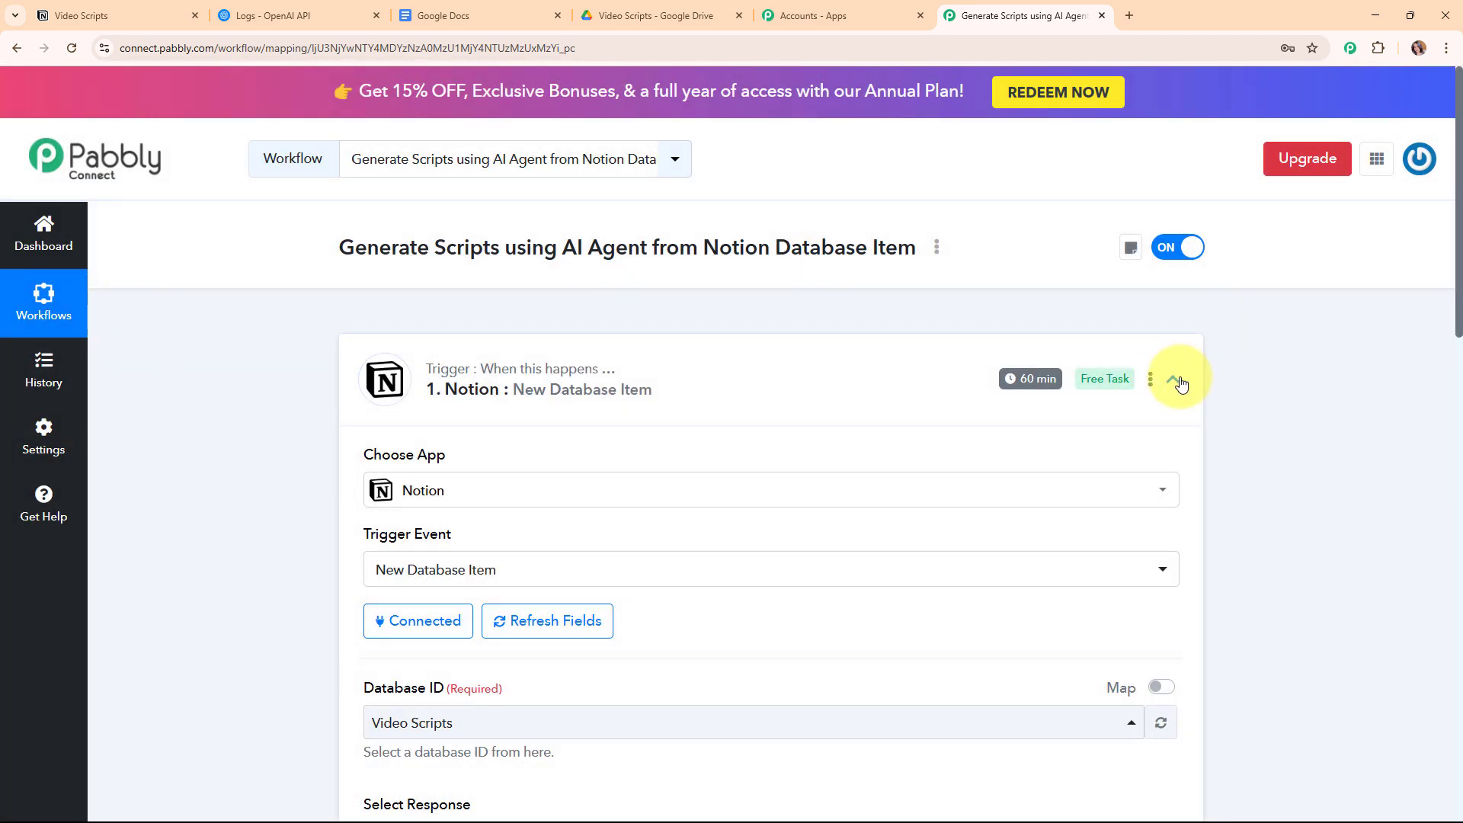
pyautogui.click(1174, 381)
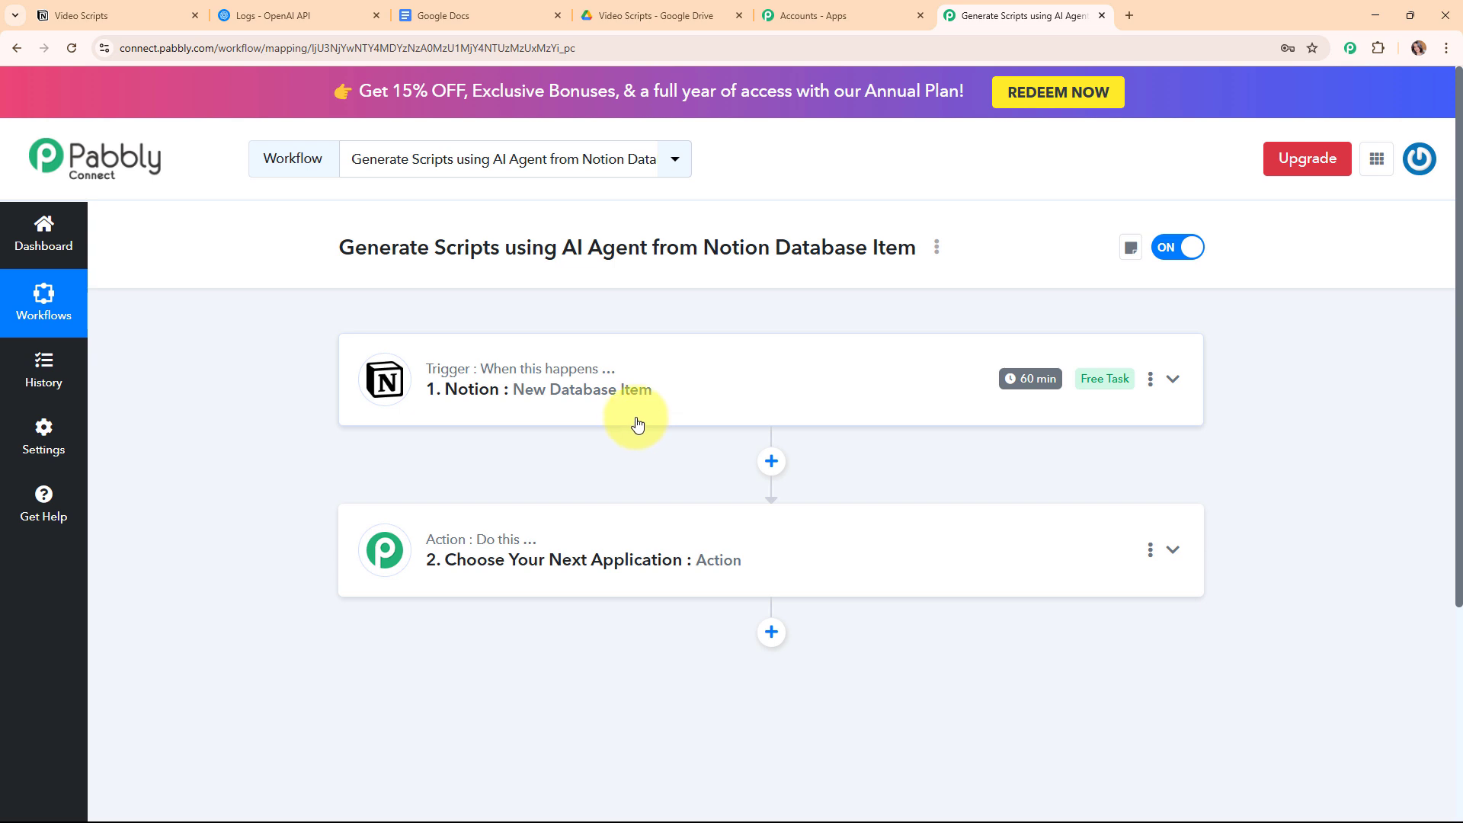
# Set the workflow's action application to OpenAI (ChatGPT, DALL-E, Whisper) with ChatGPT as the action event
pyautogui.click(741, 524)
pyautogui.click(541, 394)
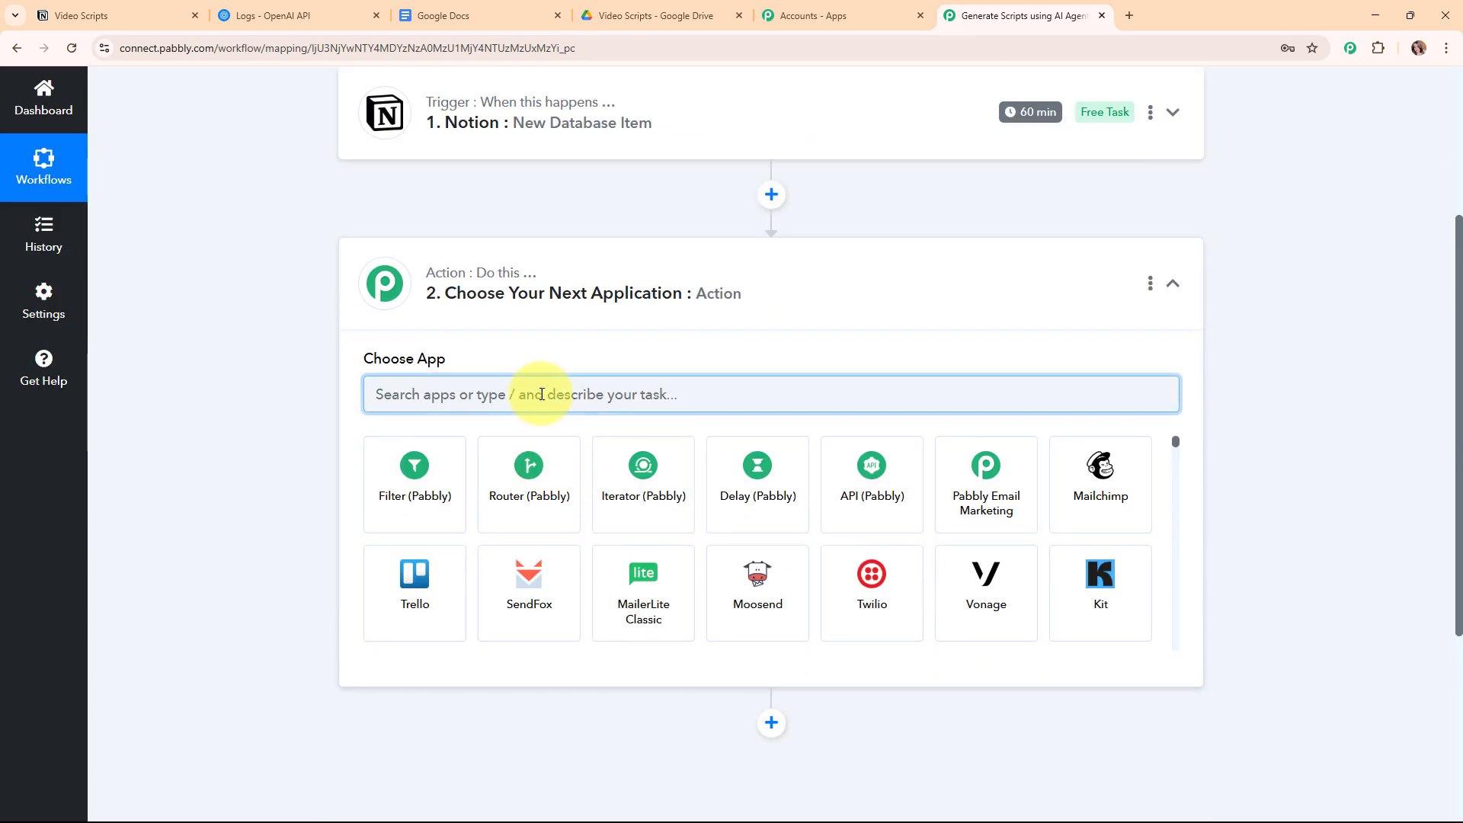
pyautogui.write('open')
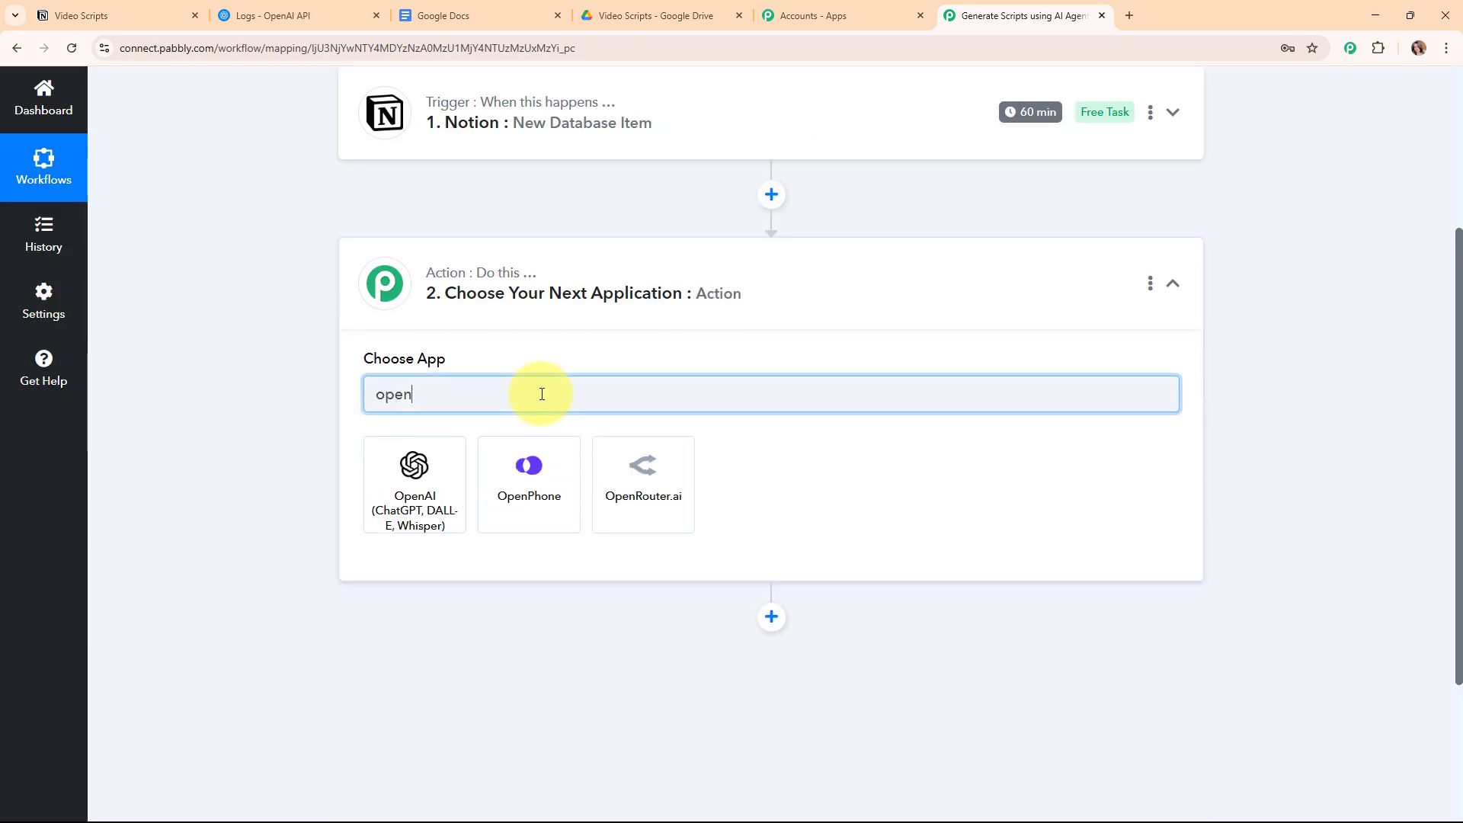
pyautogui.click(400, 488)
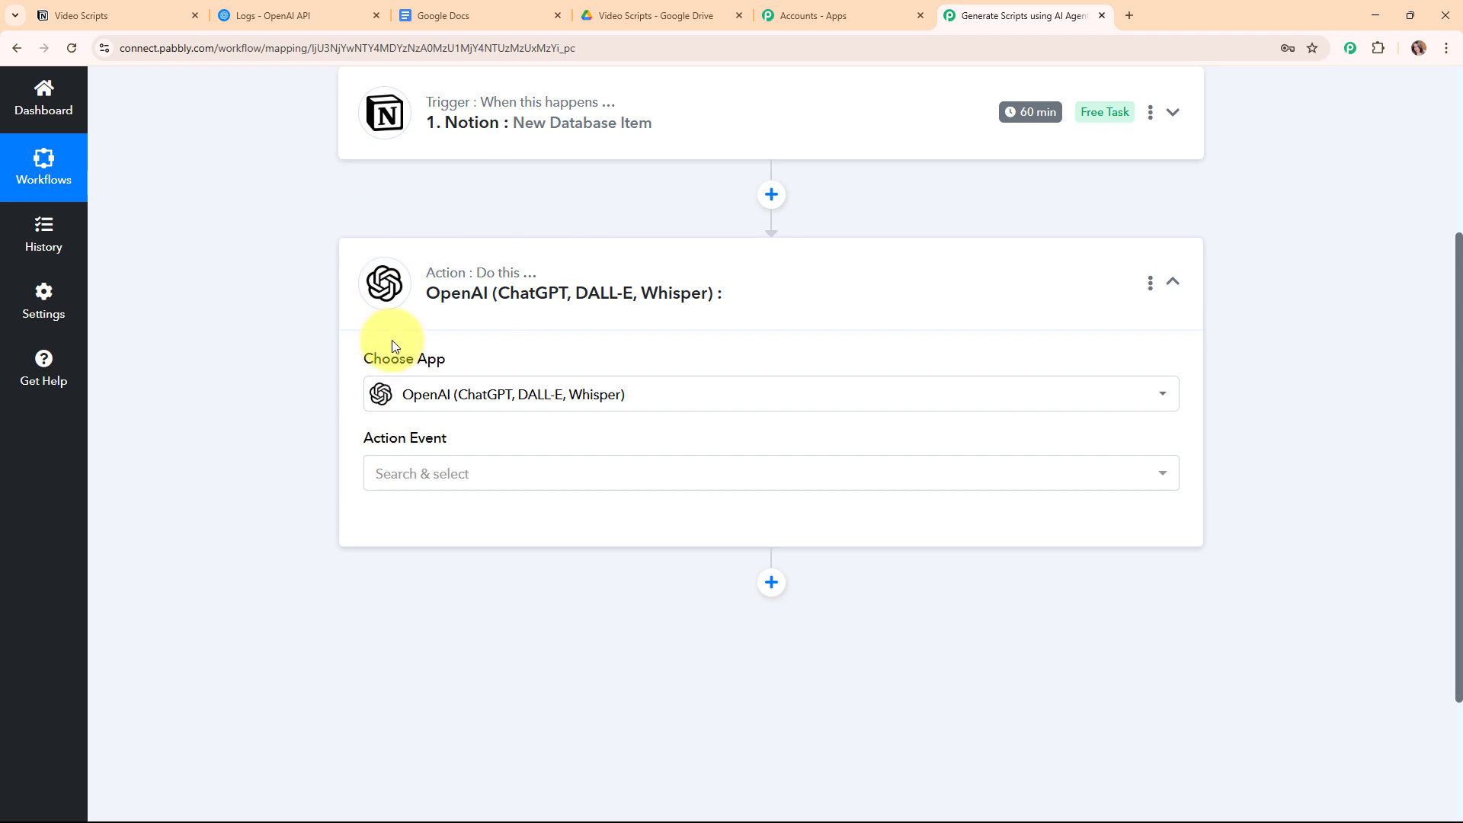
pyautogui.click(542, 475)
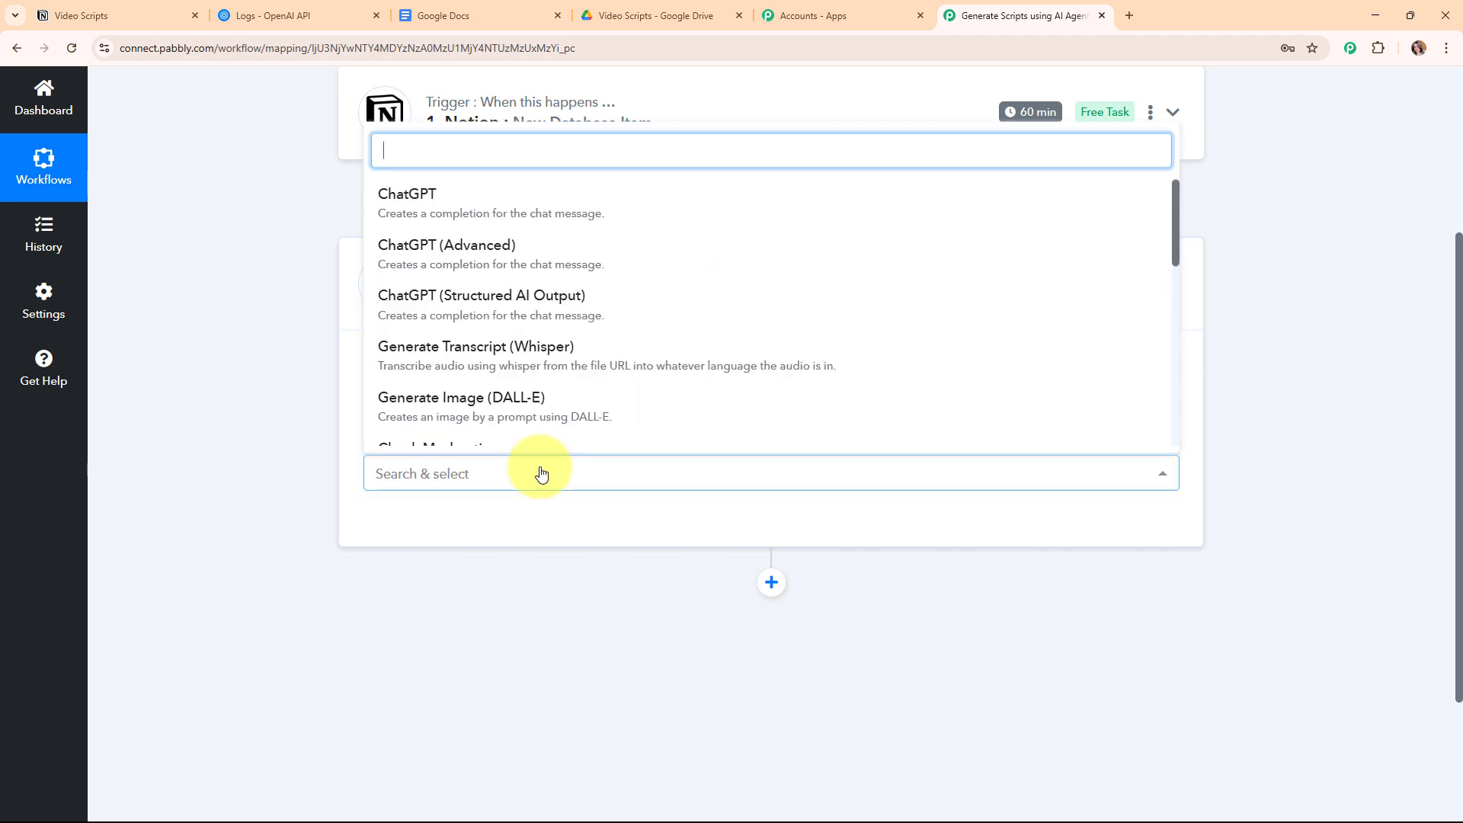
pyautogui.click(472, 208)
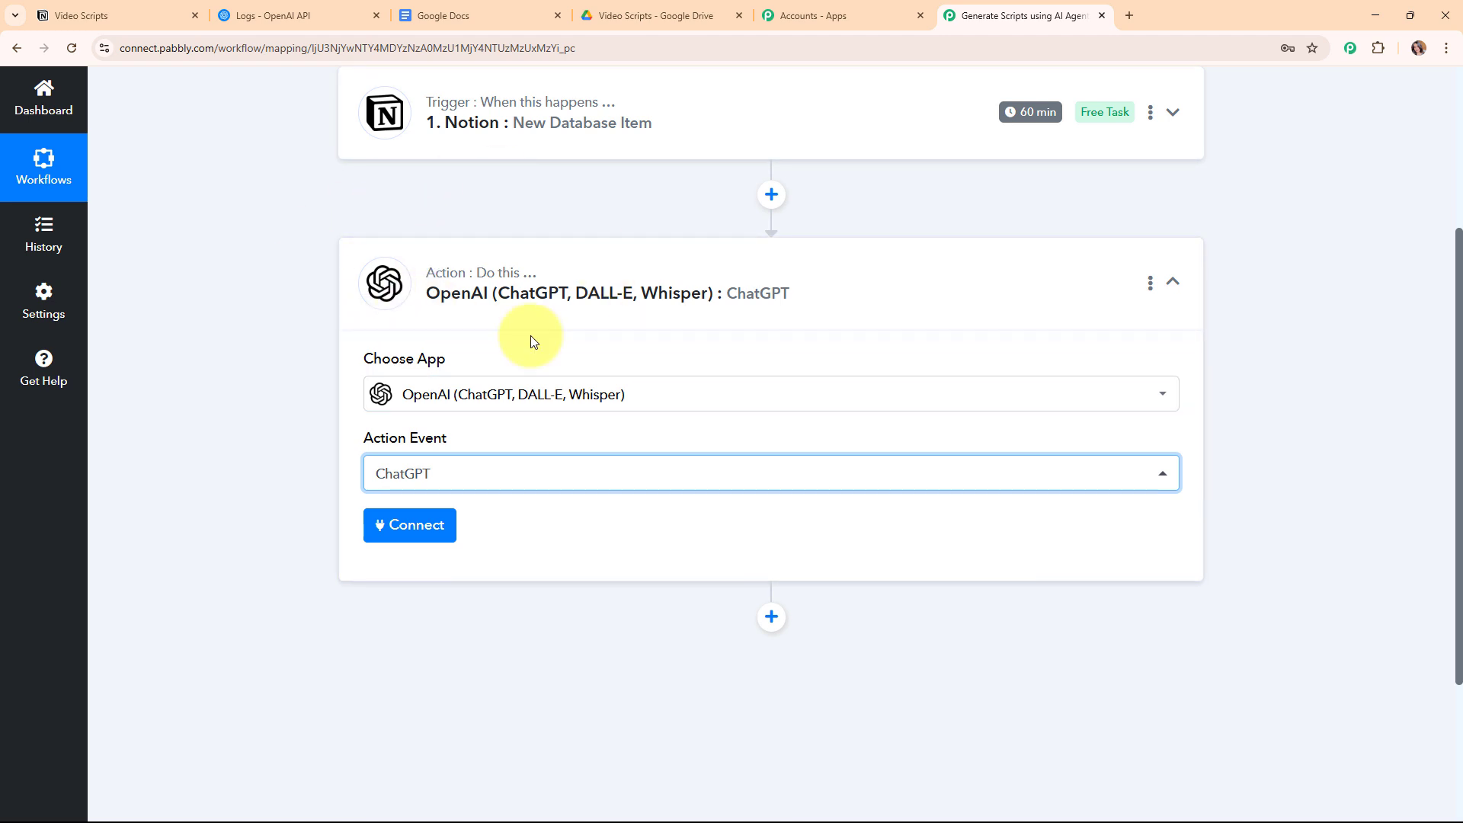
# Start adding a new OpenAI connection for the ChatGPT action and check where its API token comes from
pyautogui.click(424, 525)
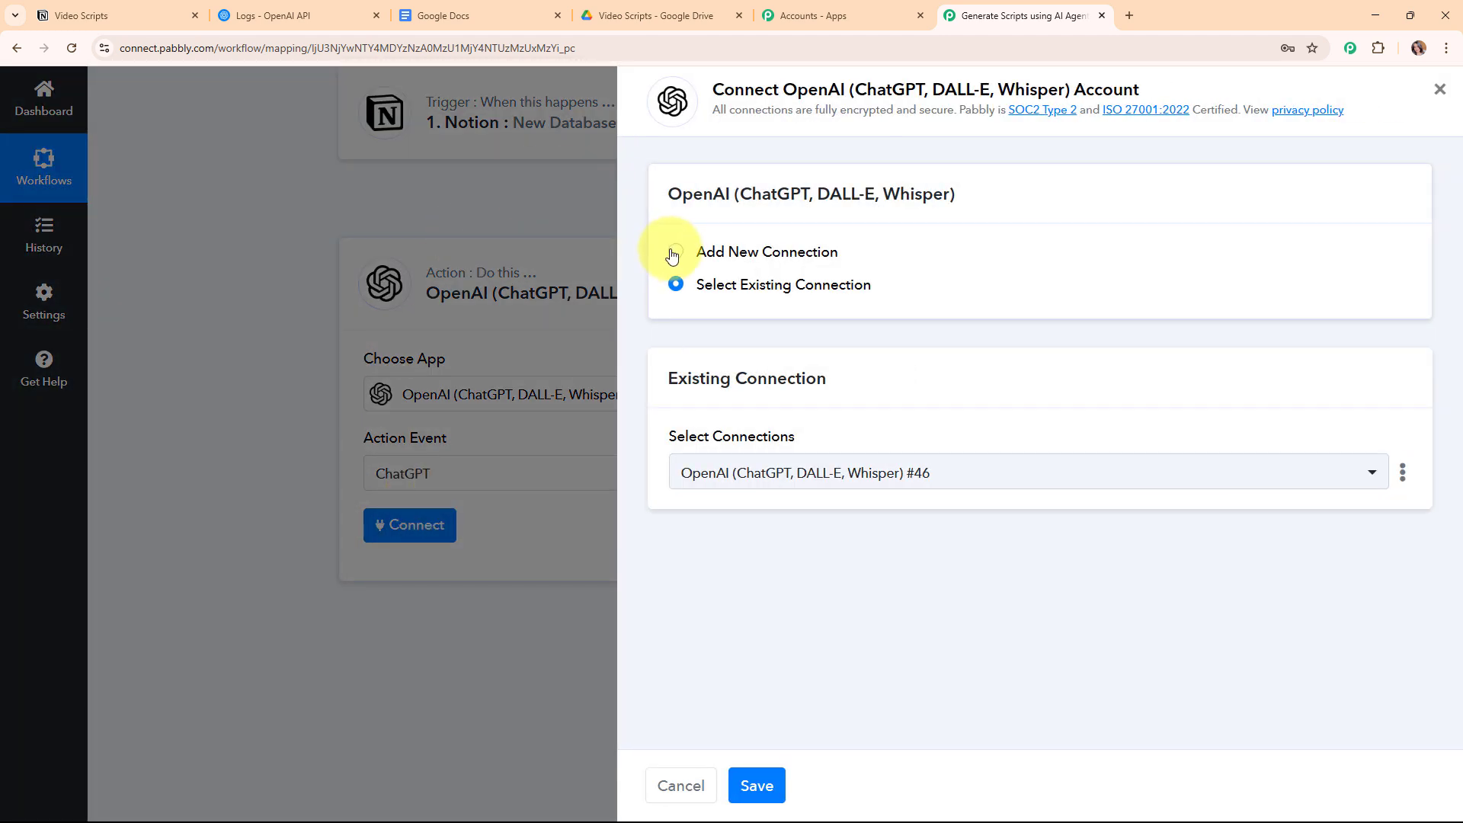
pyautogui.click(676, 253)
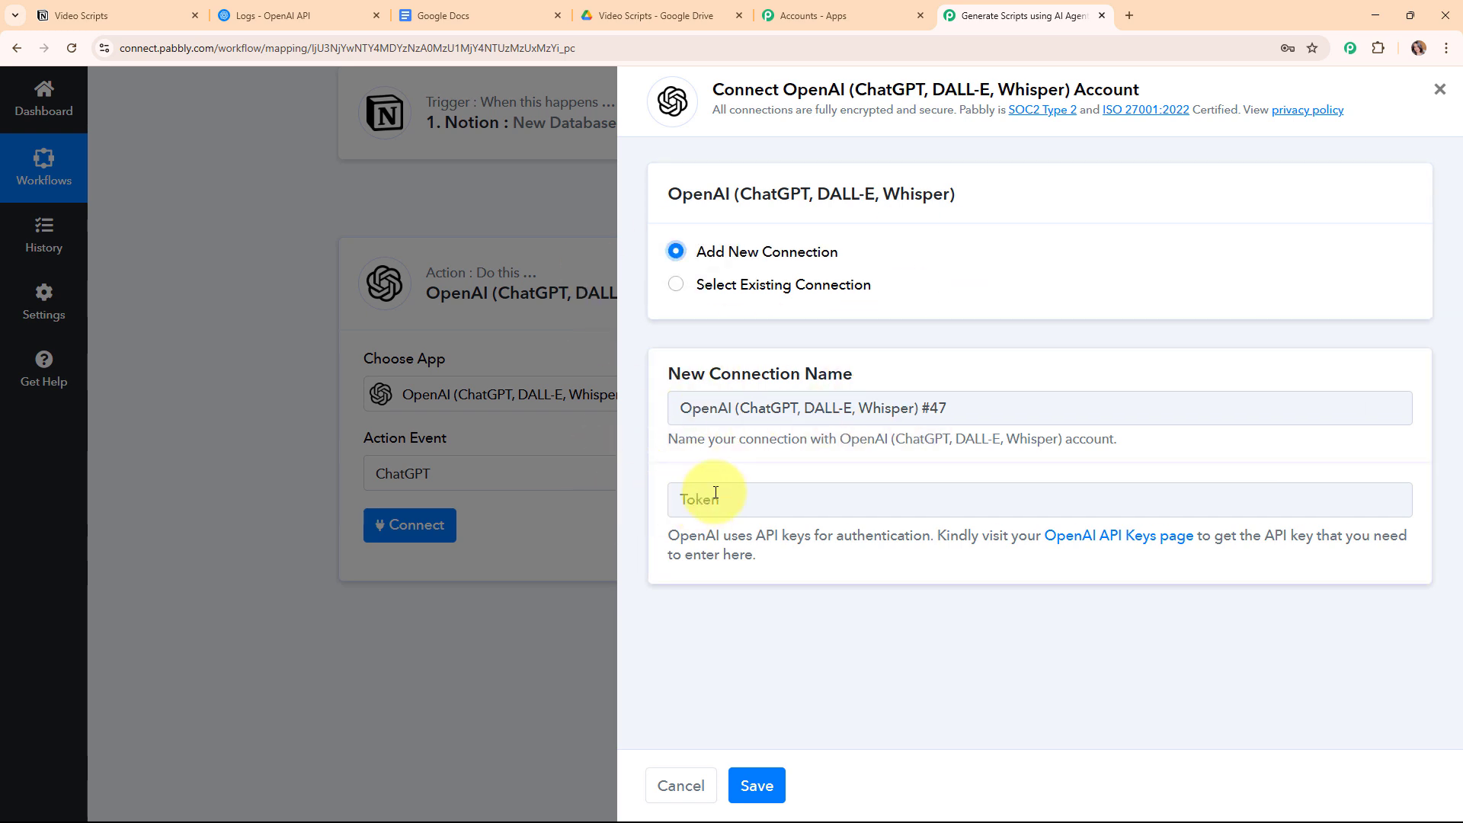
pyautogui.moveTo(664, 535); pyautogui.dragTo(955, 599)
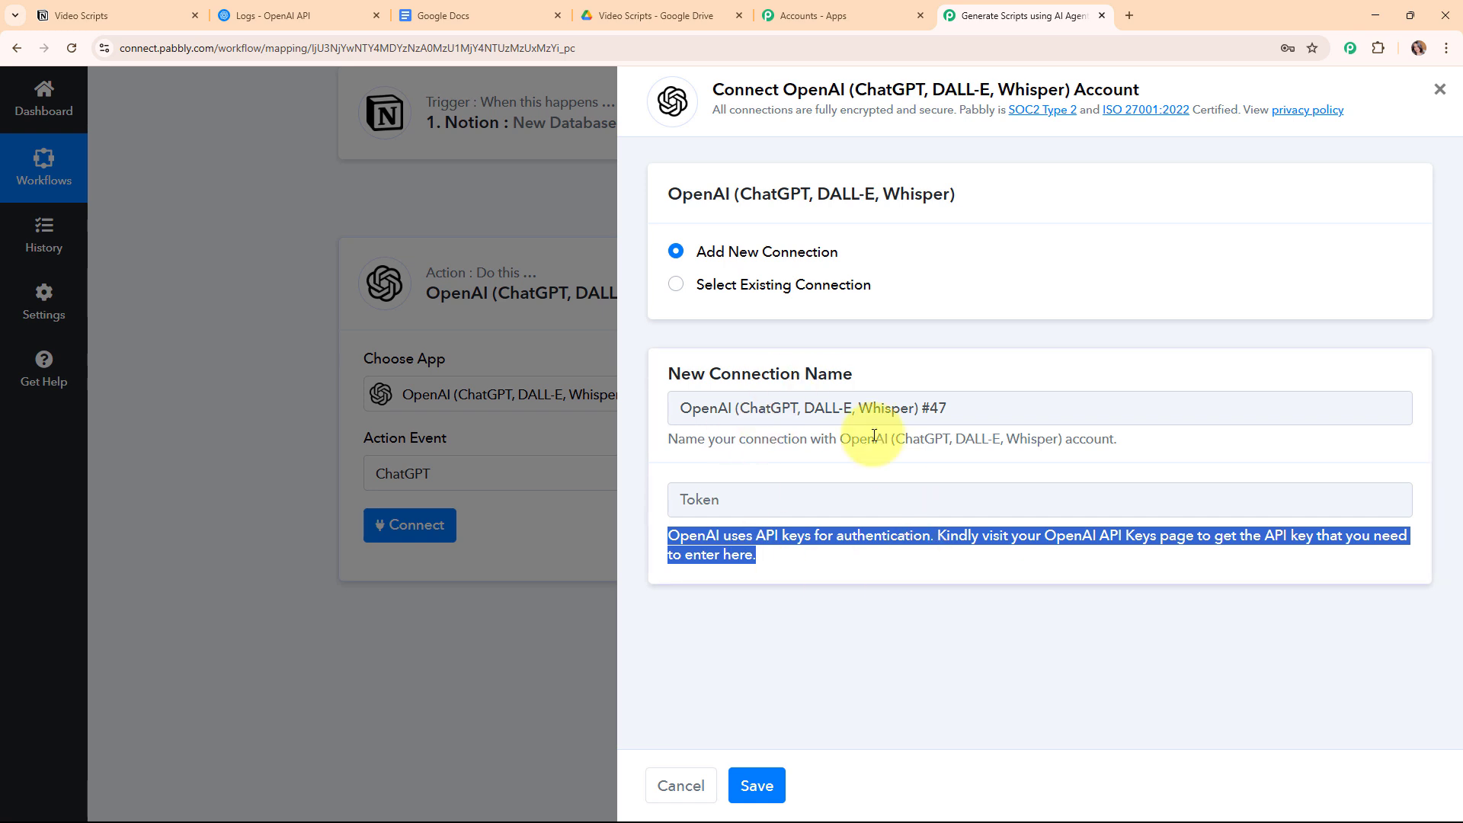
# Switch to the OpenAI platform, create an API secret key named Script in the Default project, and copy the key
pyautogui.click(270, 15)
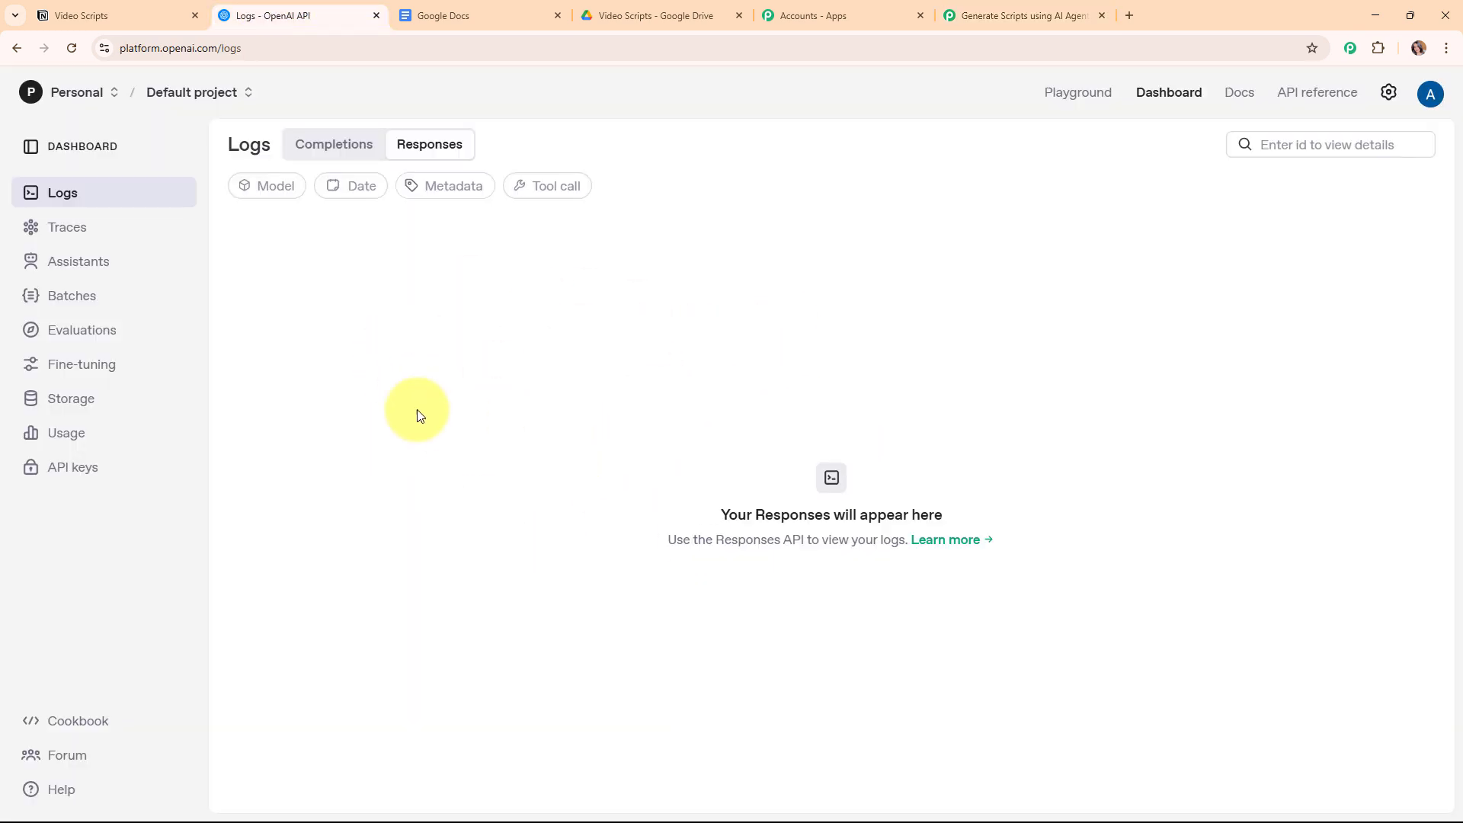
pyautogui.click(56, 471)
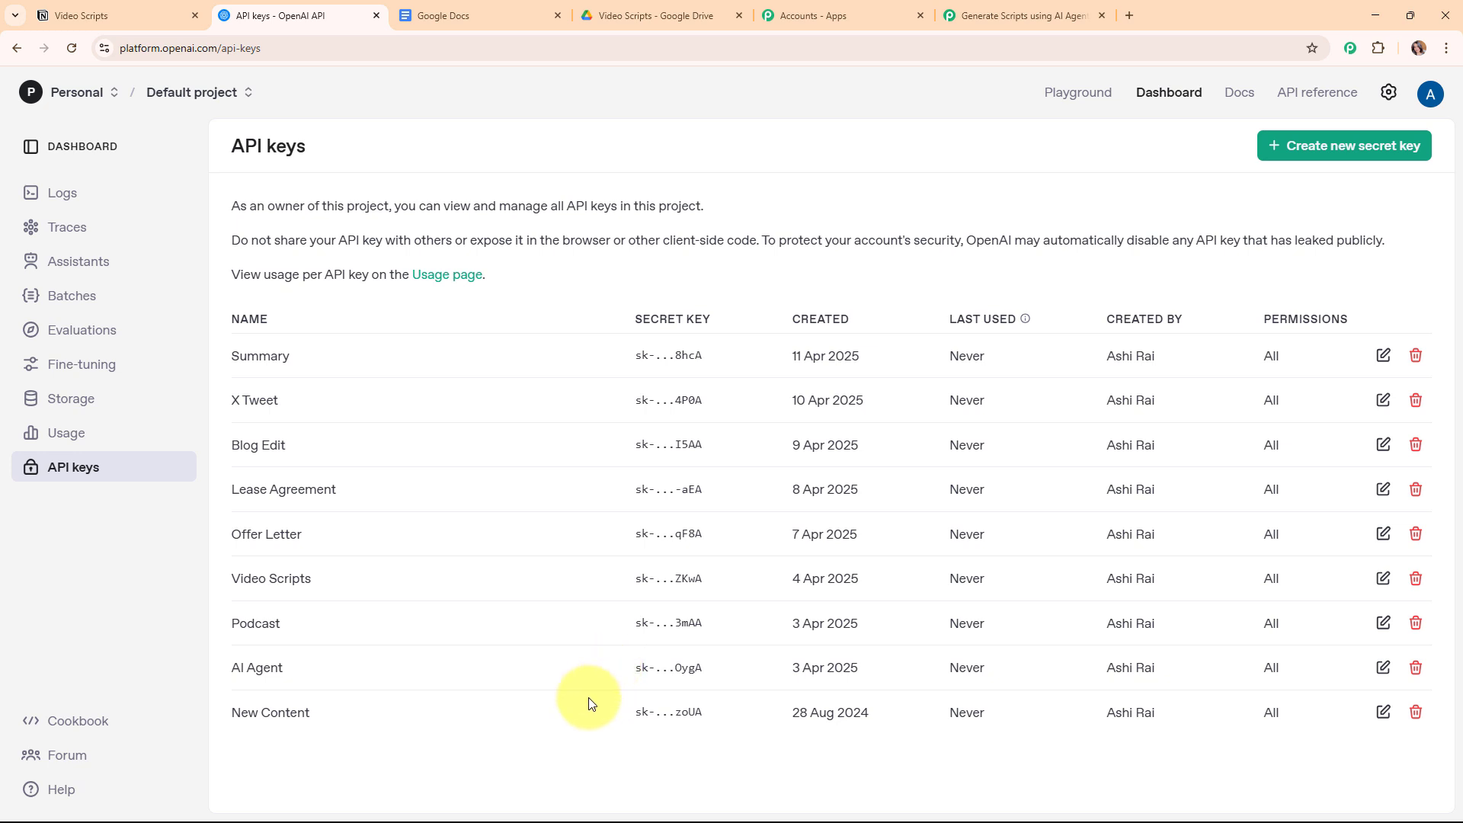
pyautogui.click(1298, 152)
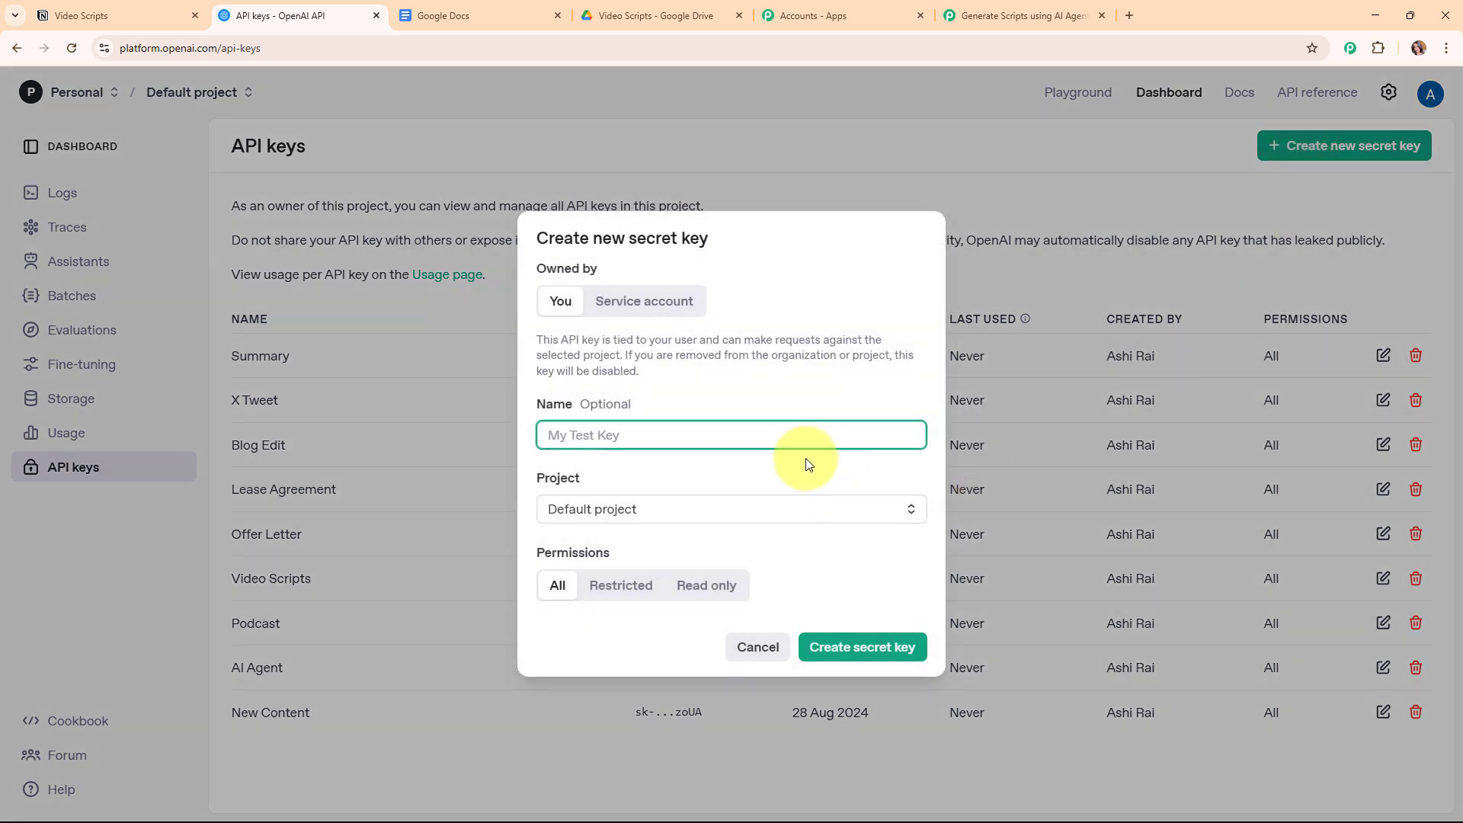
pyautogui.write('Script')
pyautogui.click(744, 506)
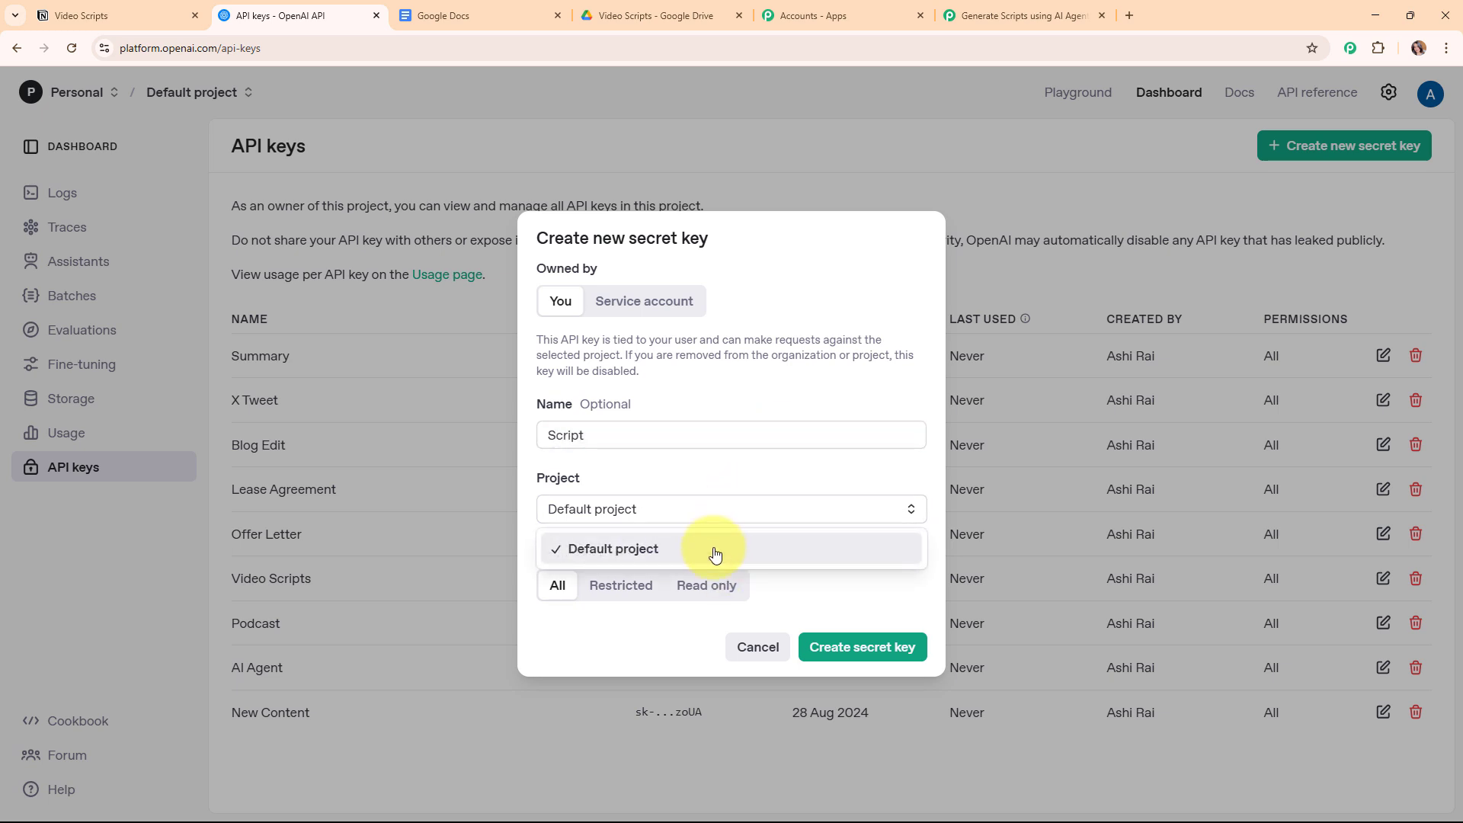
pyautogui.click(712, 552)
pyautogui.click(864, 649)
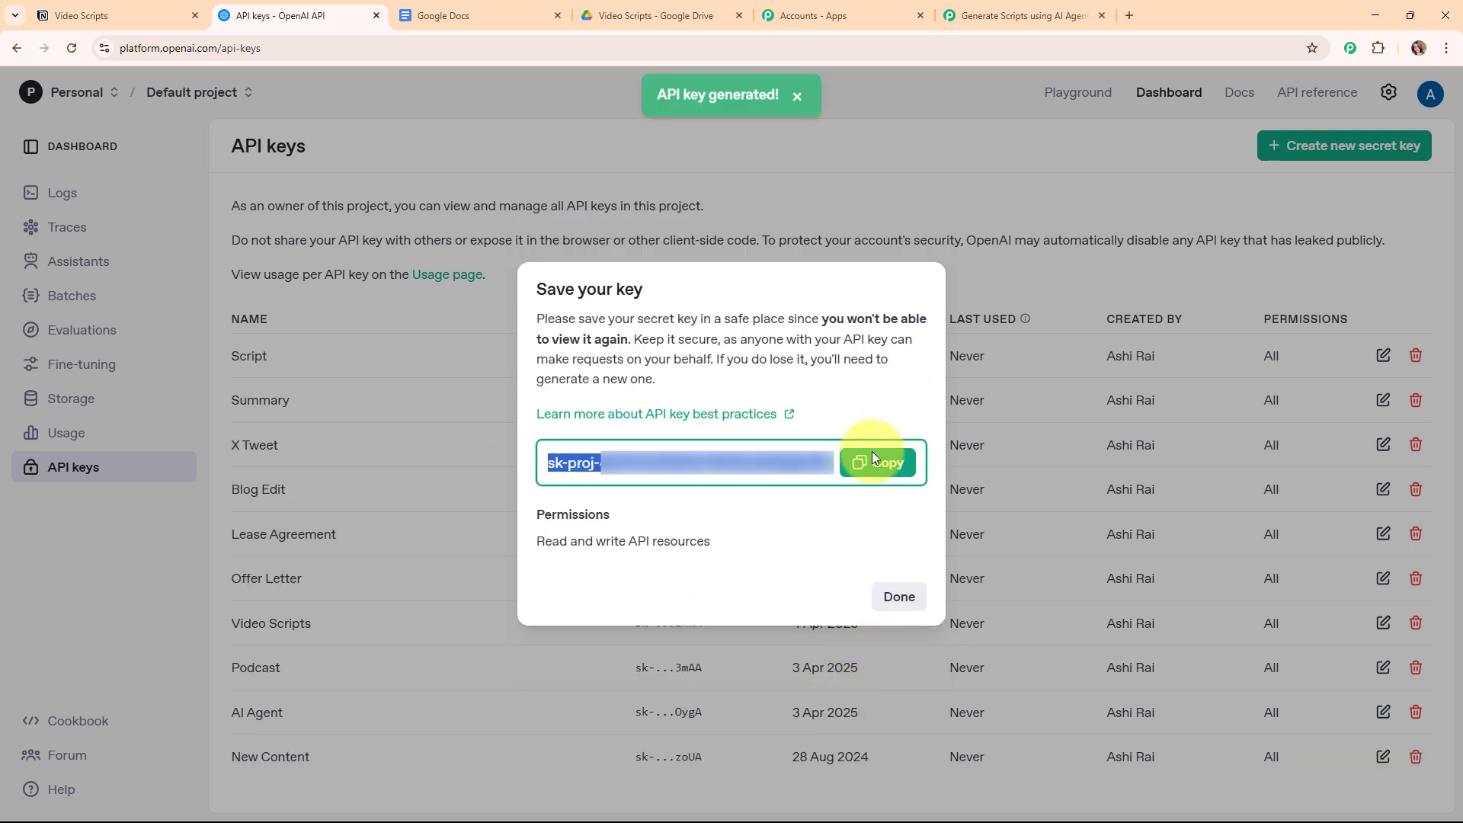
pyautogui.click(876, 458)
pyautogui.click(899, 597)
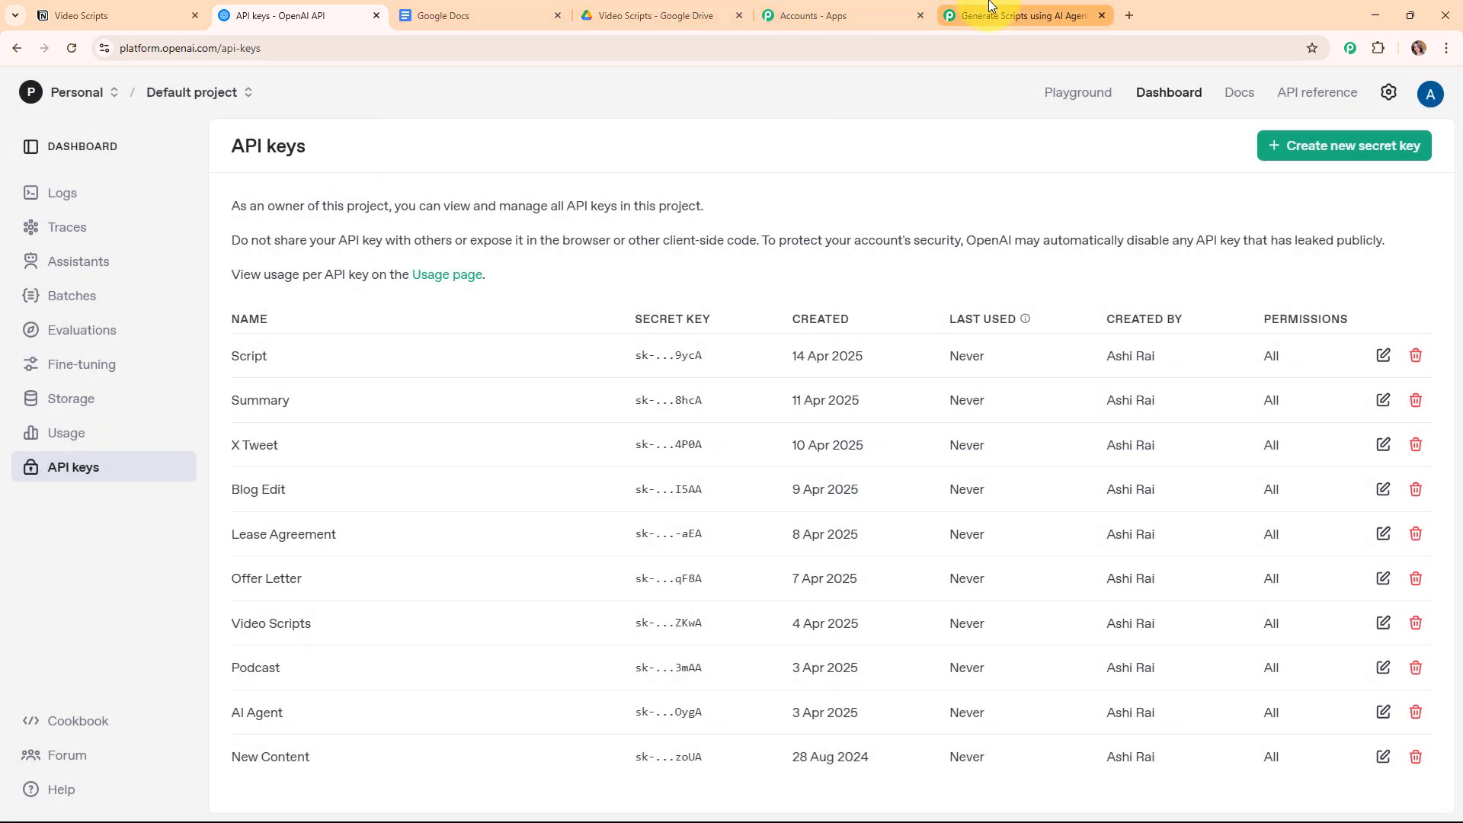
# Return to Pabbly Connect, paste the API key as the new OpenAI connection's token, and save the connection
pyautogui.click(1014, 15)
pyautogui.rightClick(761, 500)
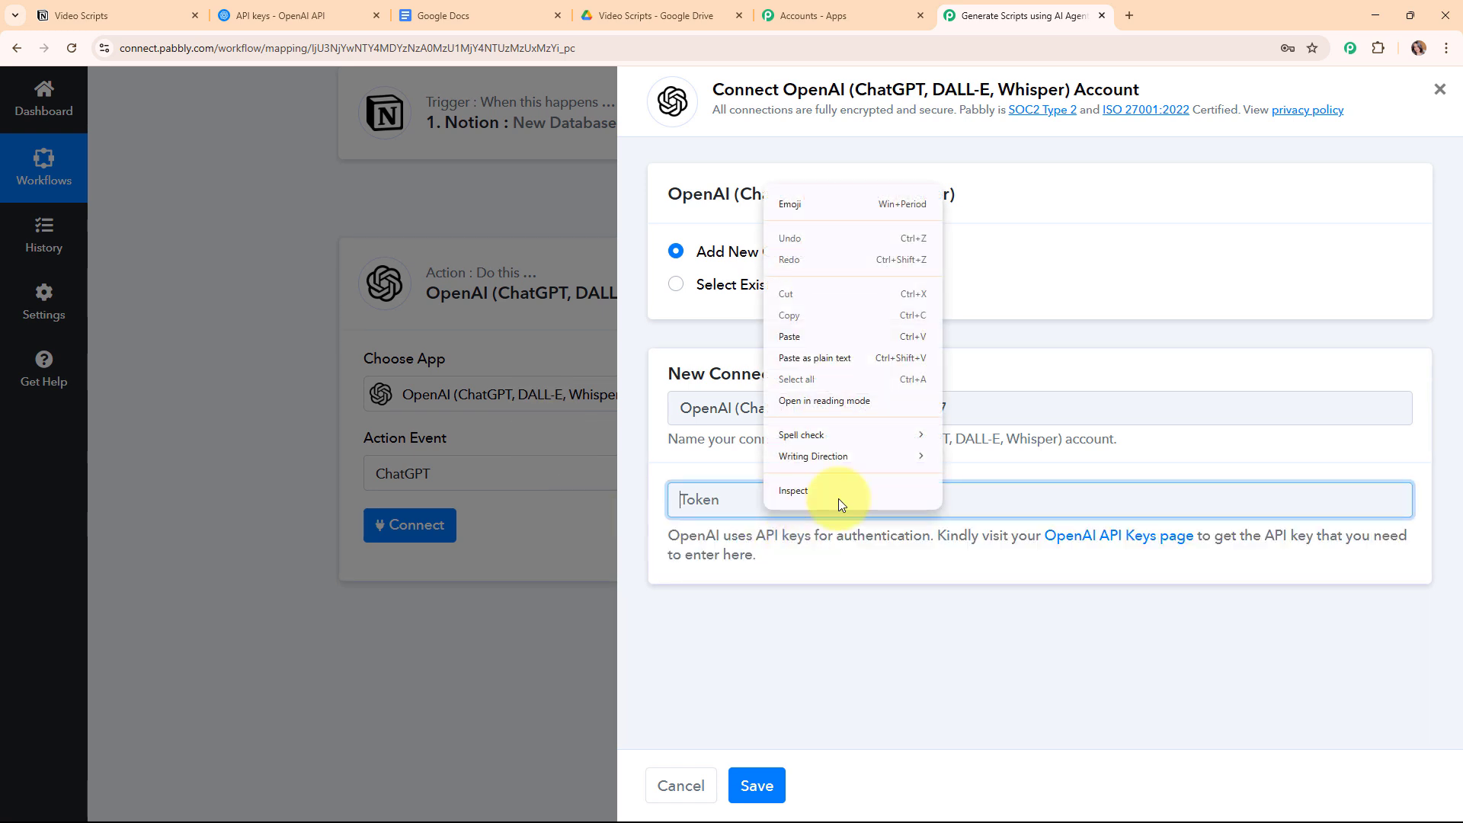
pyautogui.click(851, 337)
pyautogui.click(545, 371)
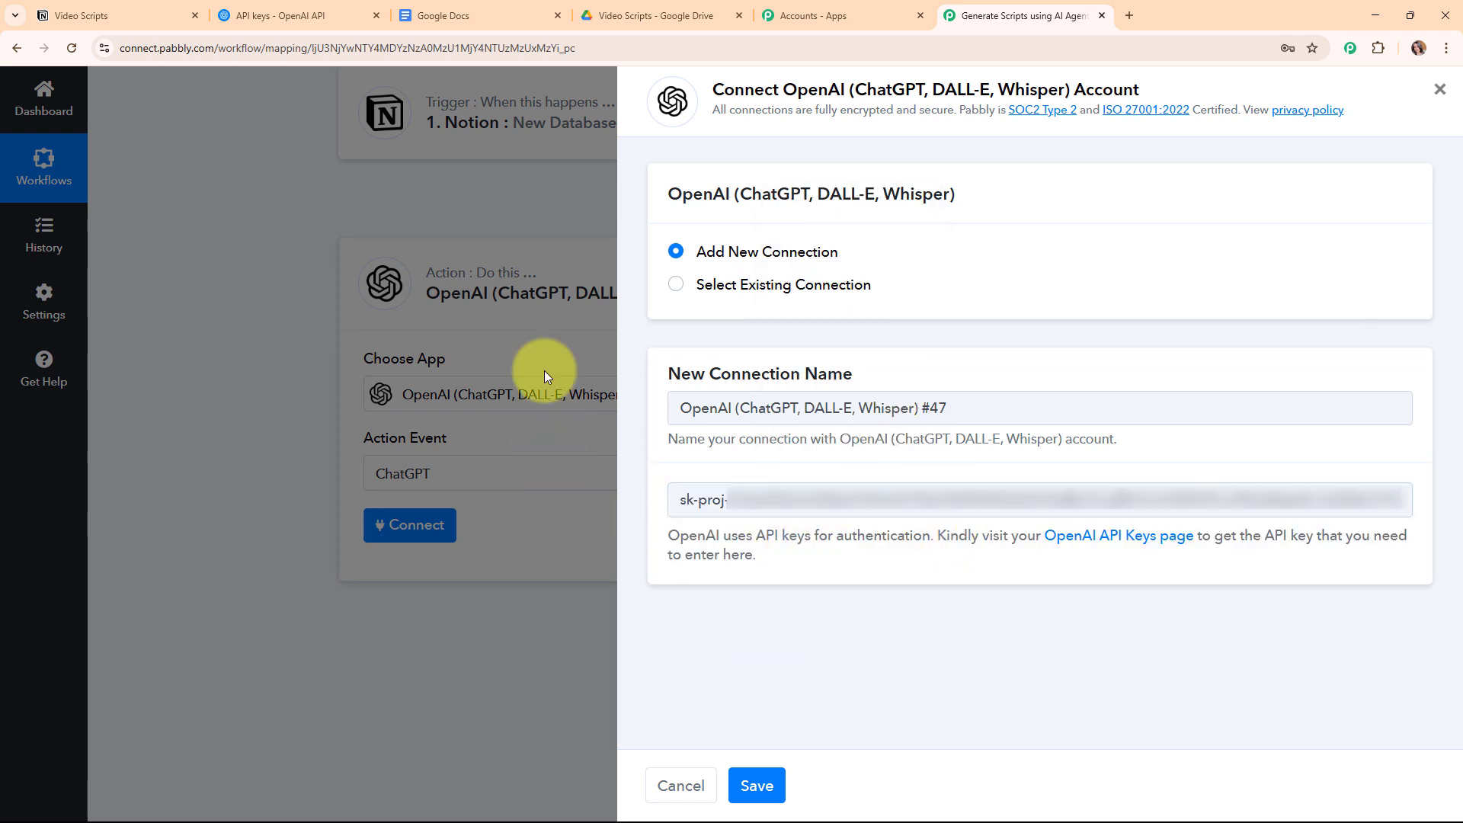
pyautogui.click(747, 796)
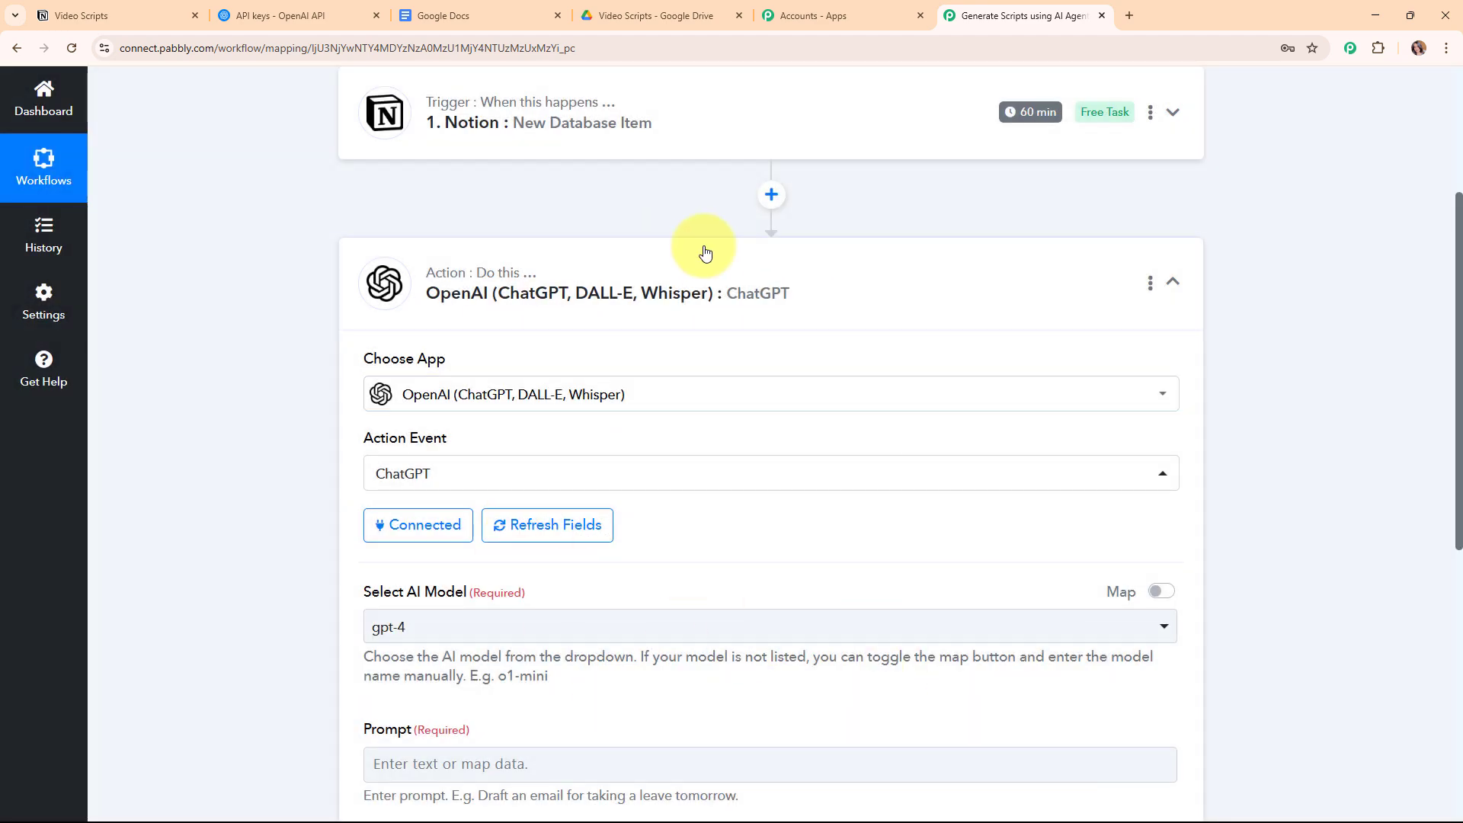
# Review the AI models available for the ChatGPT action and select gpt-4
pyautogui.scroll(-1, 818, 481)
pyautogui.scroll(-2, 821, 481)
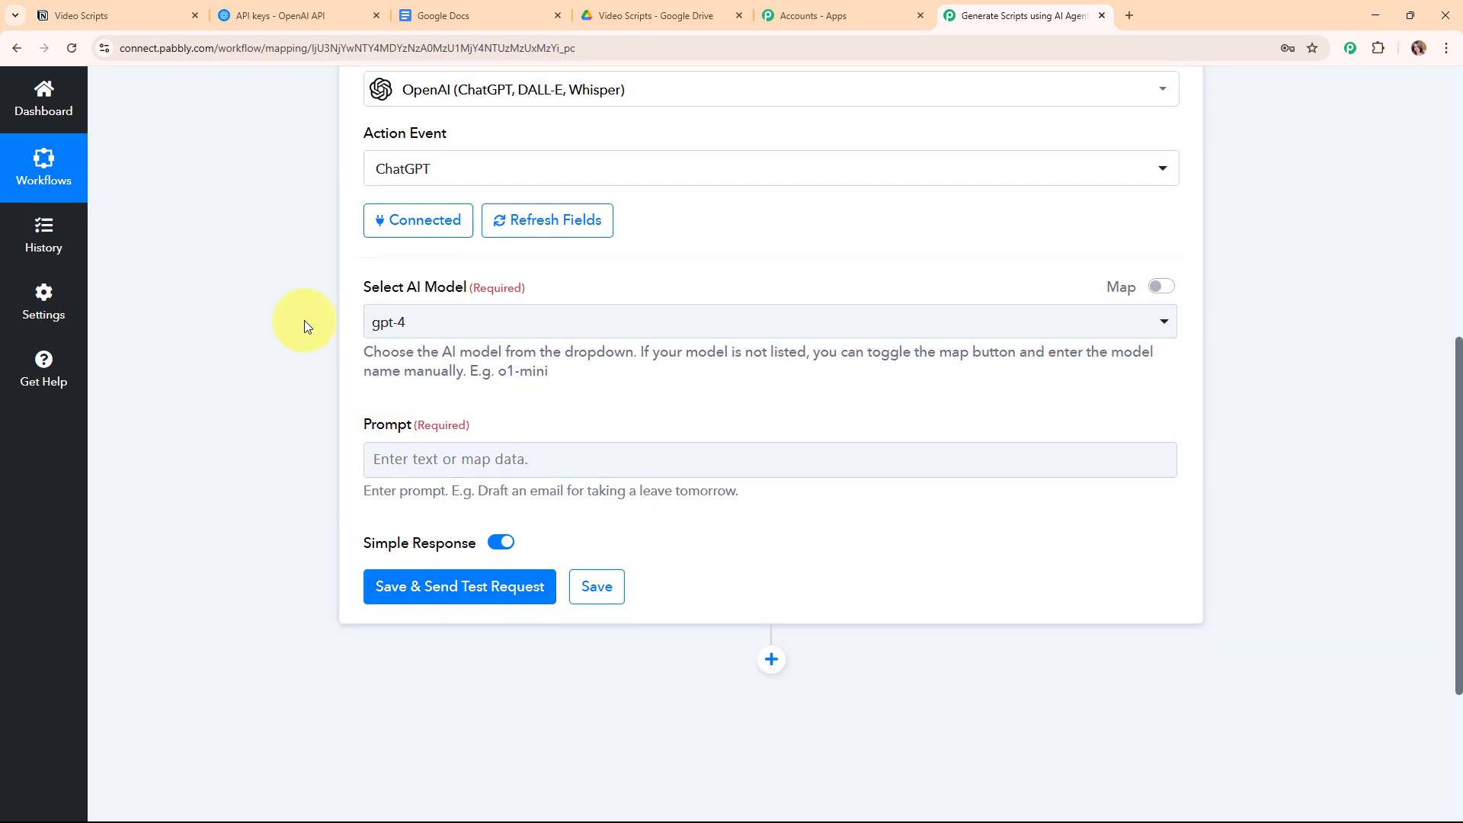
pyautogui.moveTo(366, 288); pyautogui.dragTo(594, 300)
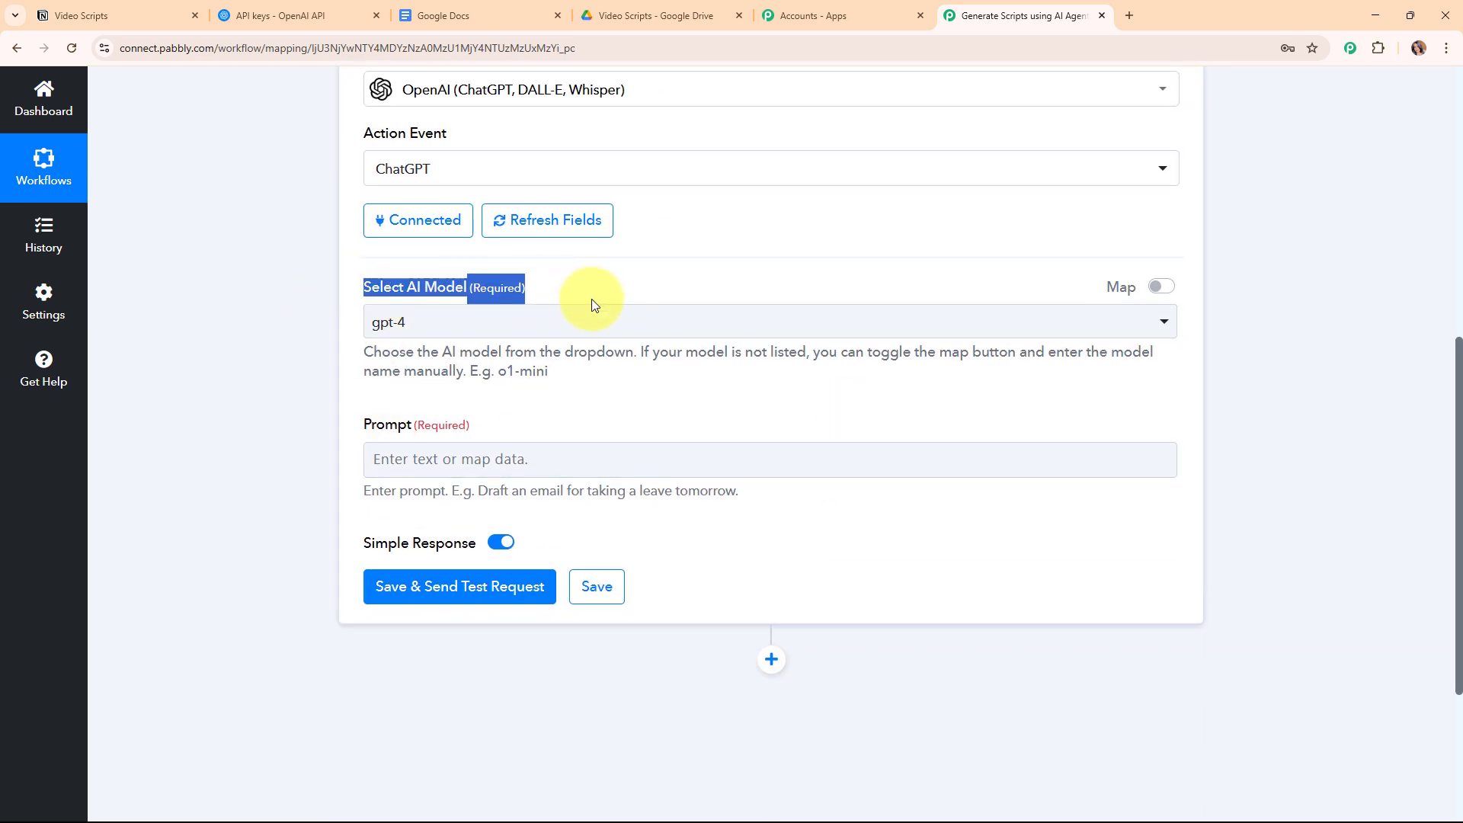
pyautogui.click(599, 431)
pyautogui.click(746, 319)
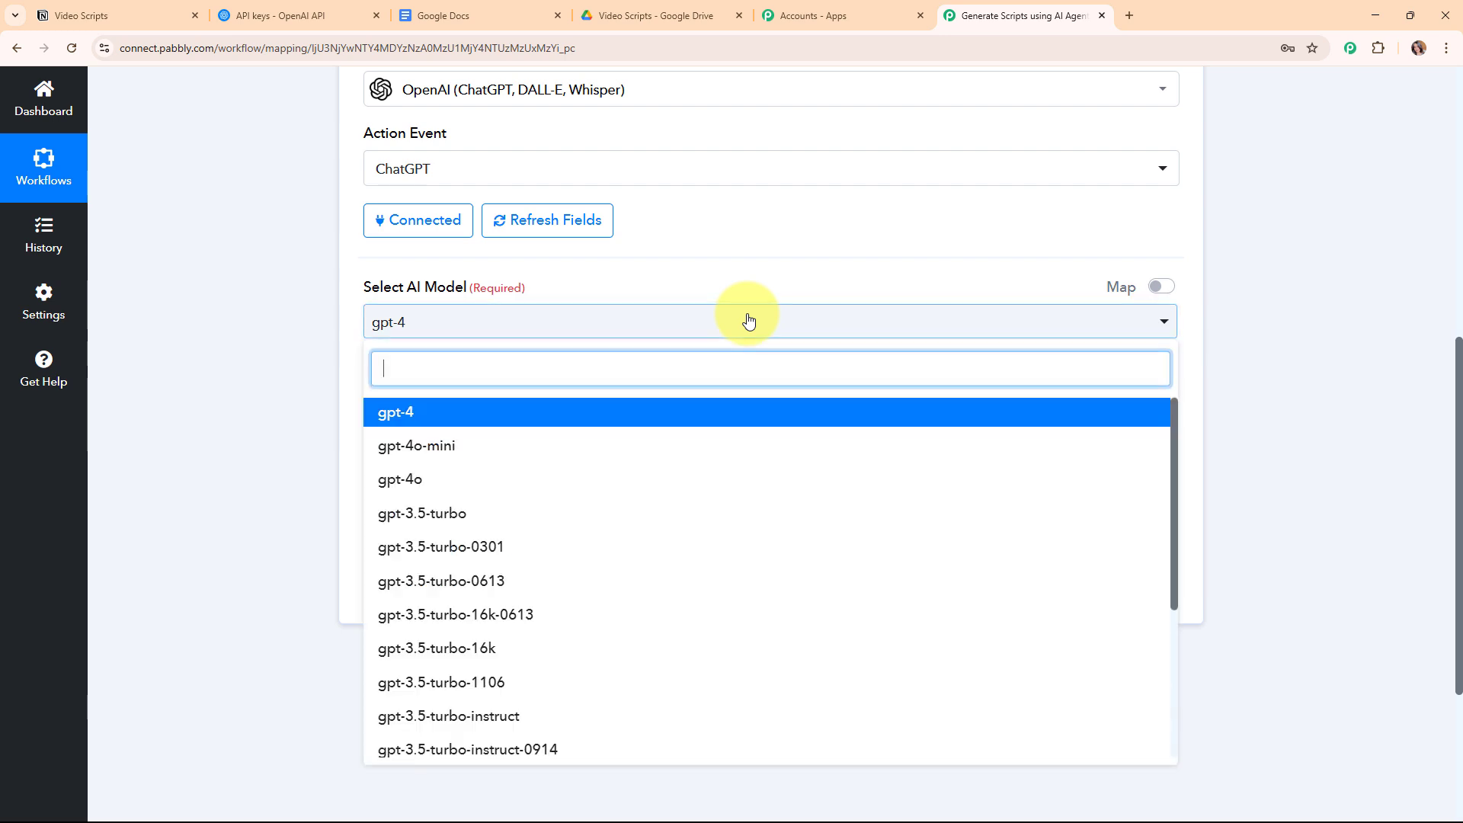
pyautogui.scroll(-4, 701, 747)
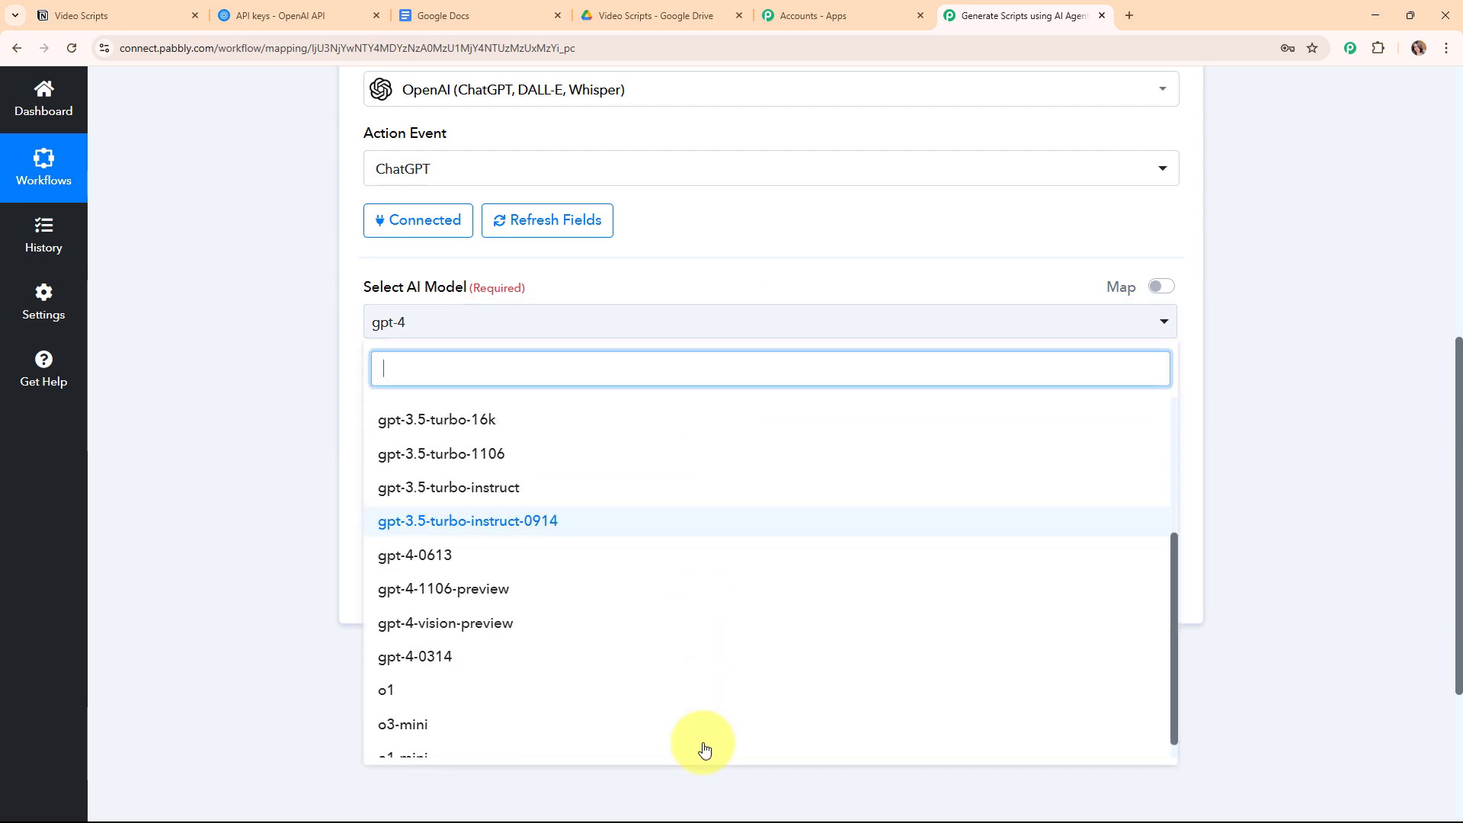
pyautogui.scroll(4, 696, 716)
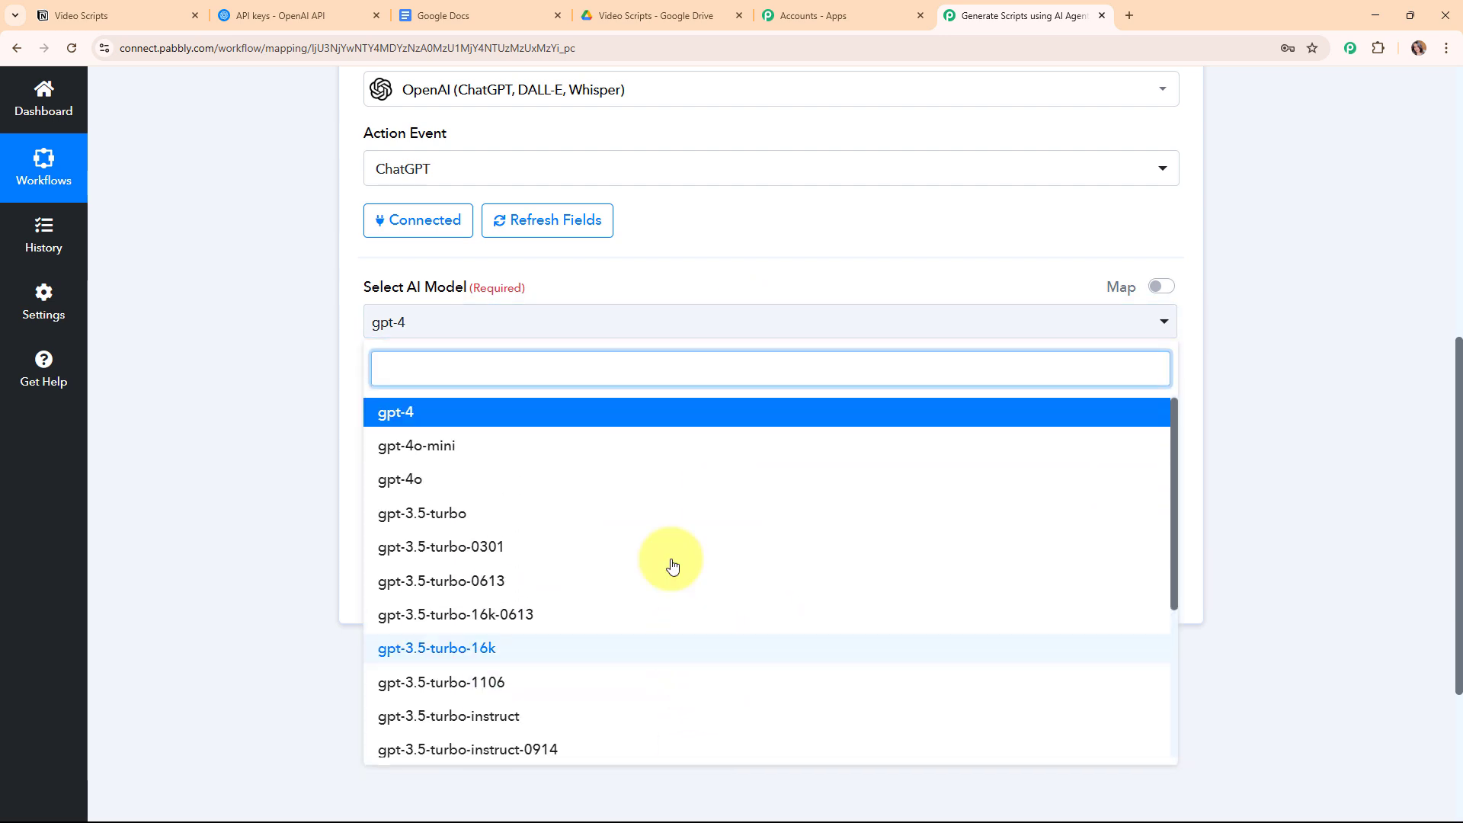
pyautogui.click(474, 424)
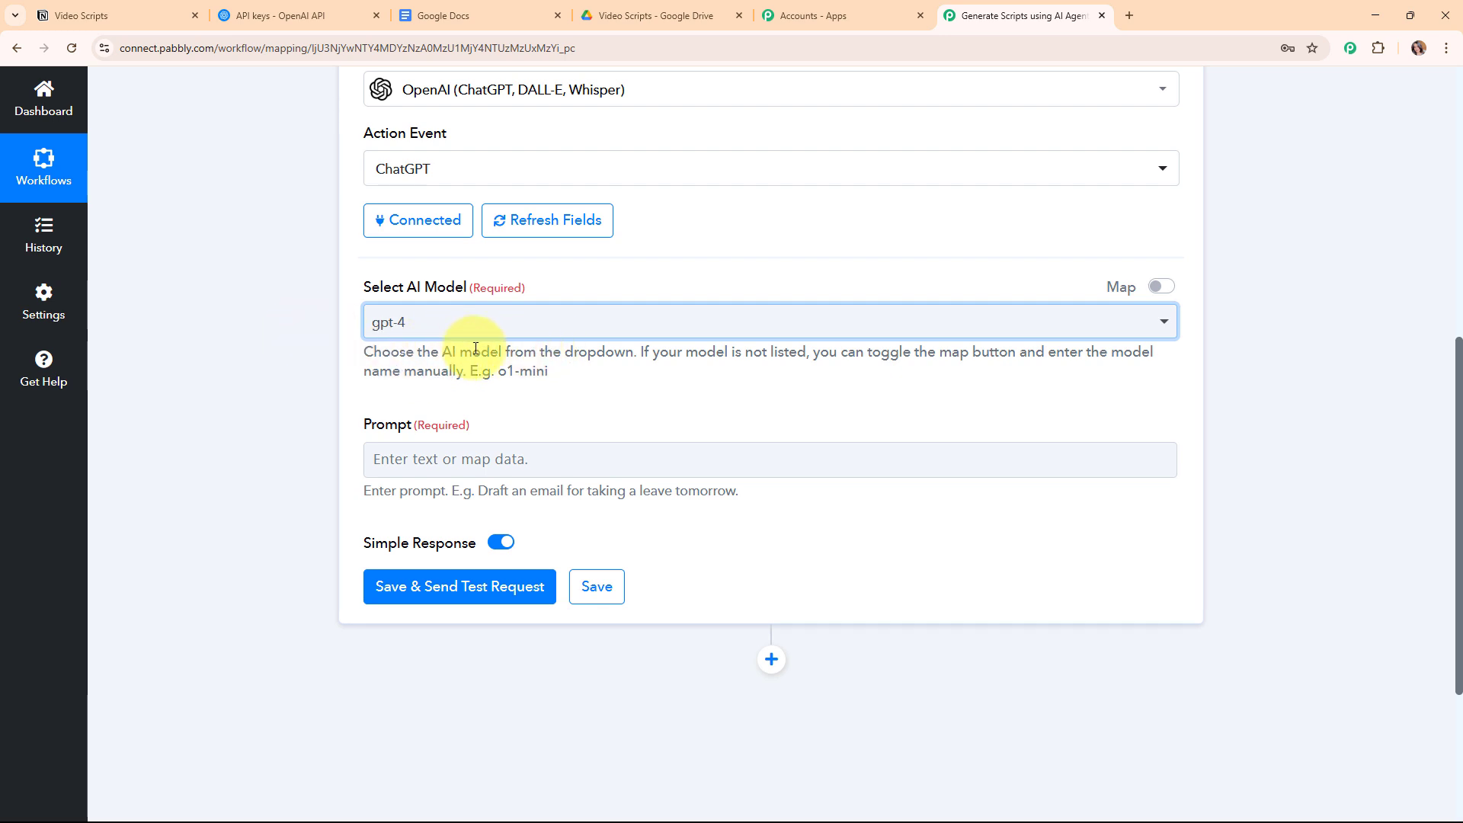
# Paste the prepared video content writer prompt into the ChatGPT action's prompt and read it through
pyautogui.scroll(-1, 488, 365)
pyautogui.click(386, 385)
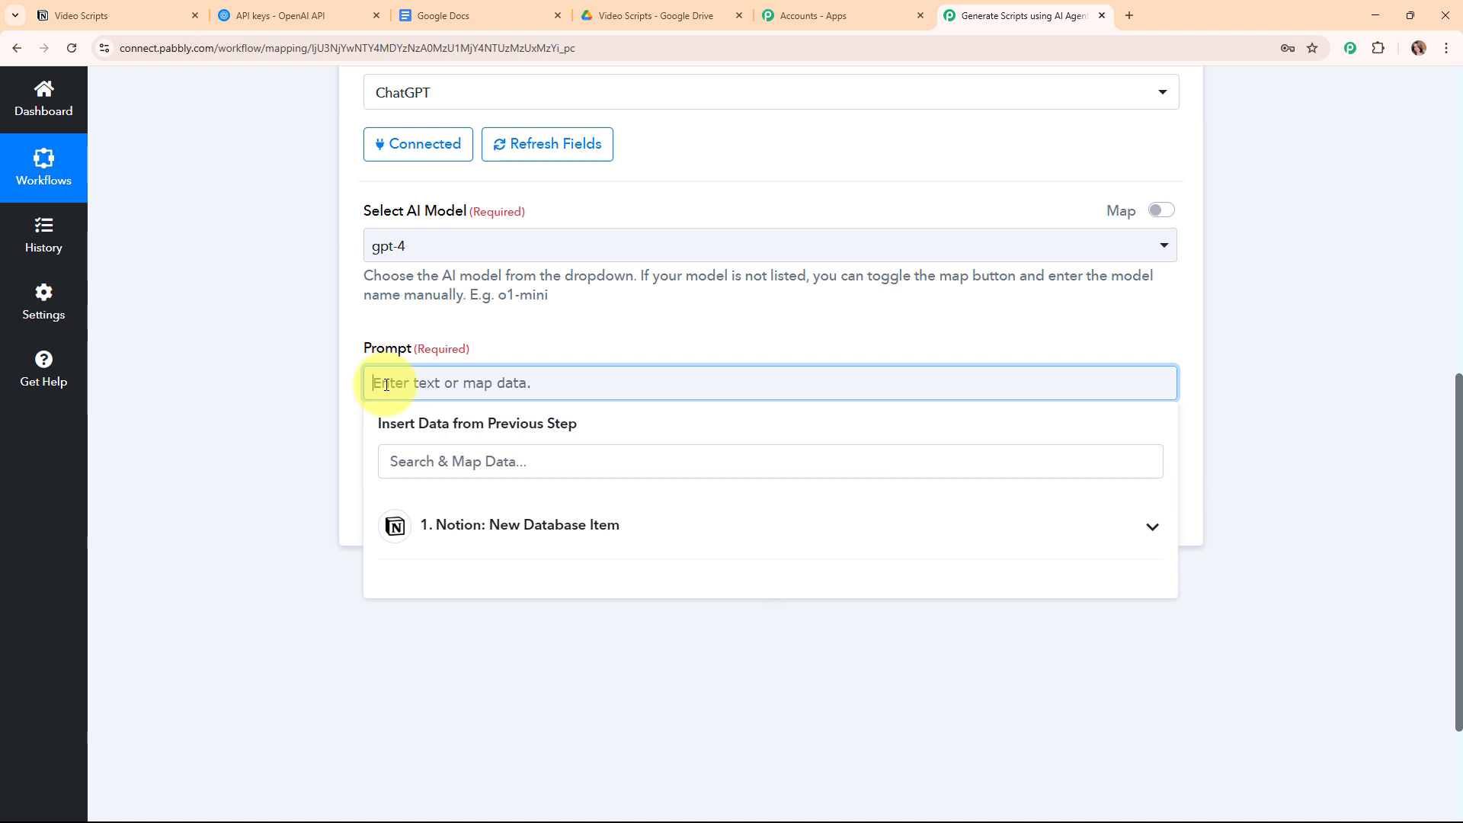
pyautogui.hotkey('ctrl', 'v')
pyautogui.scroll(2, 787, 461)
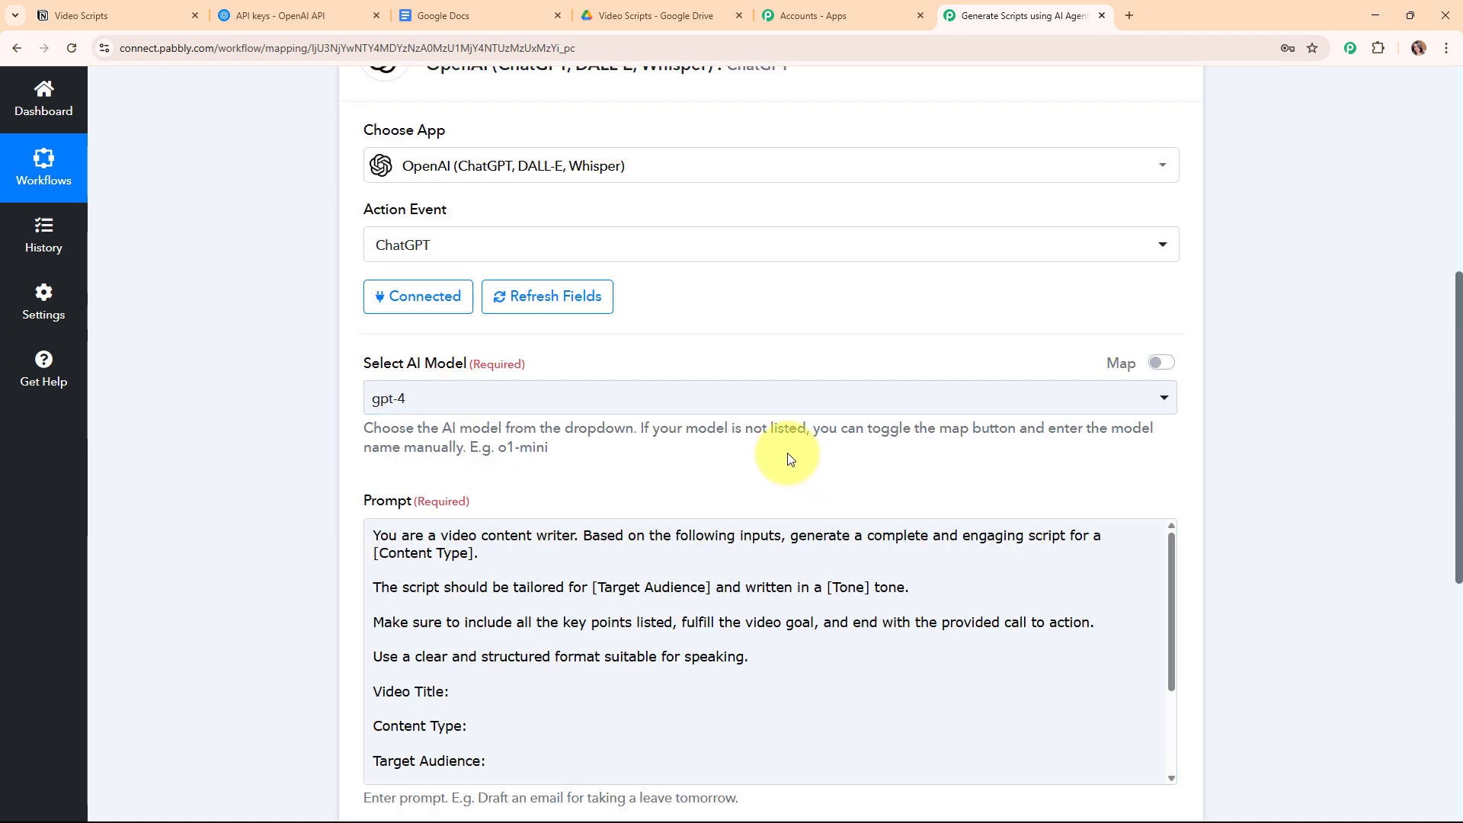
pyautogui.scroll(-3, 800, 441)
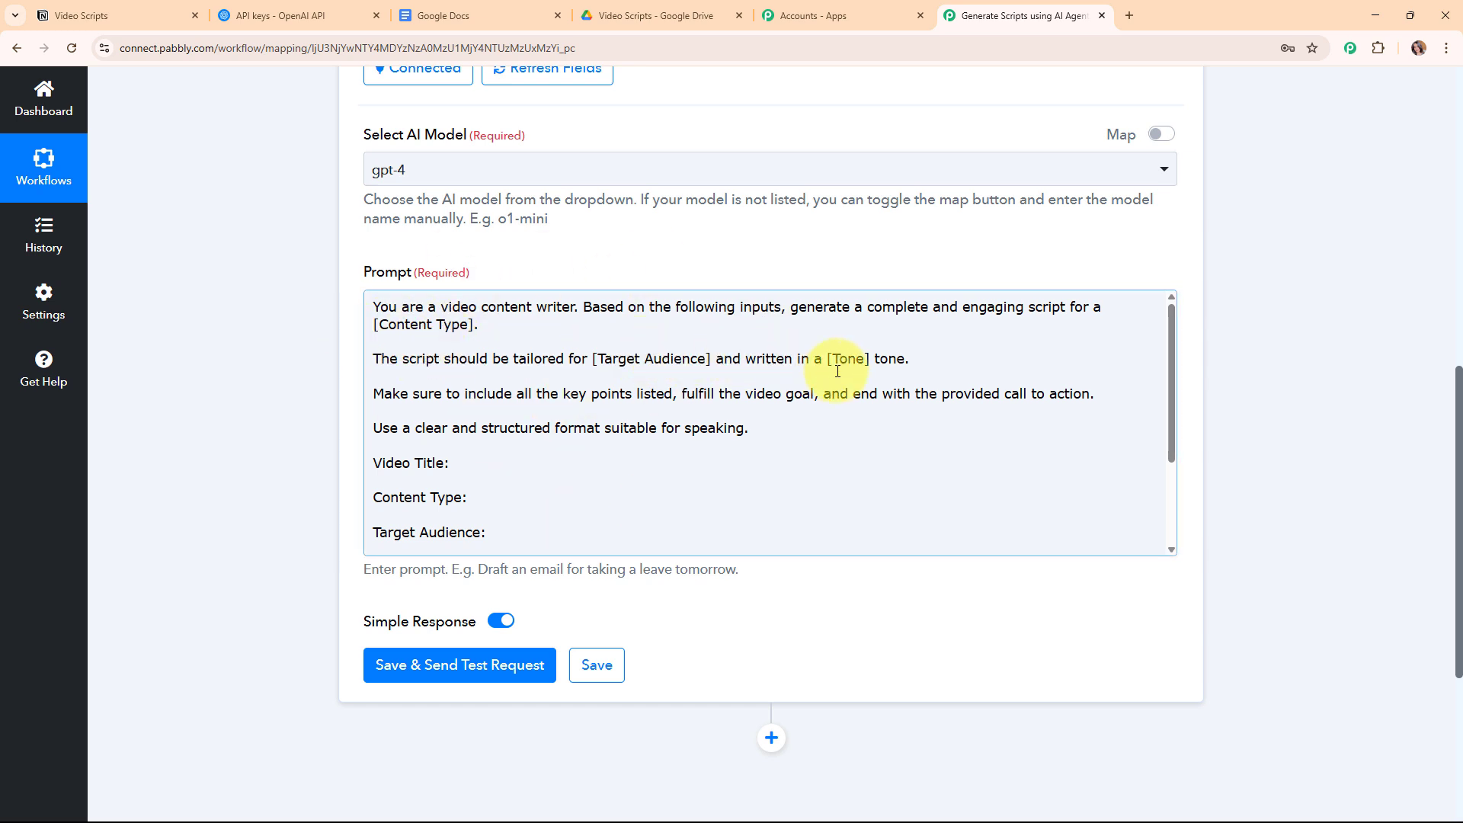
pyautogui.scroll(-2, 411, 419)
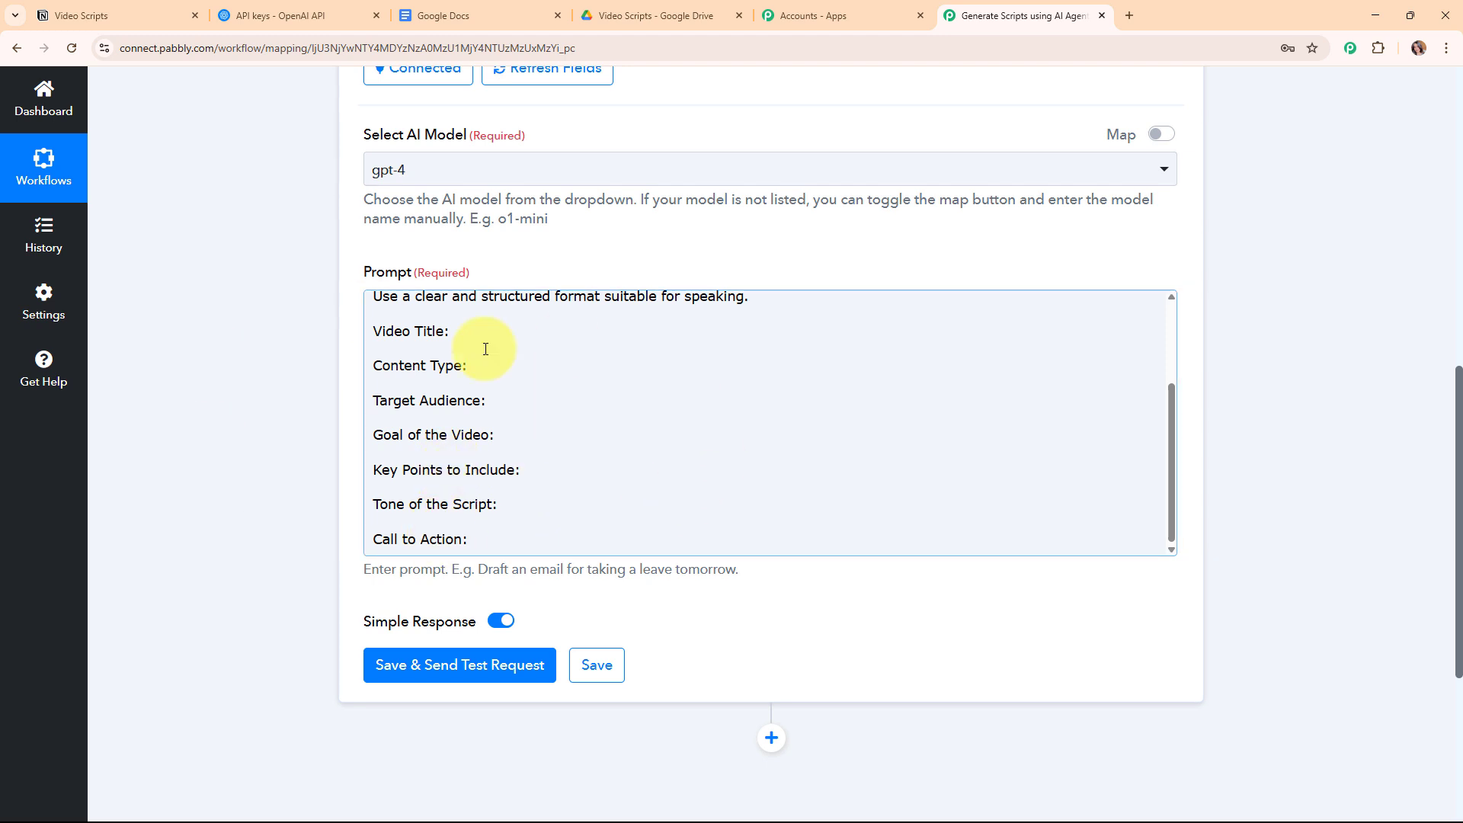
pyautogui.scroll(1, 572, 450)
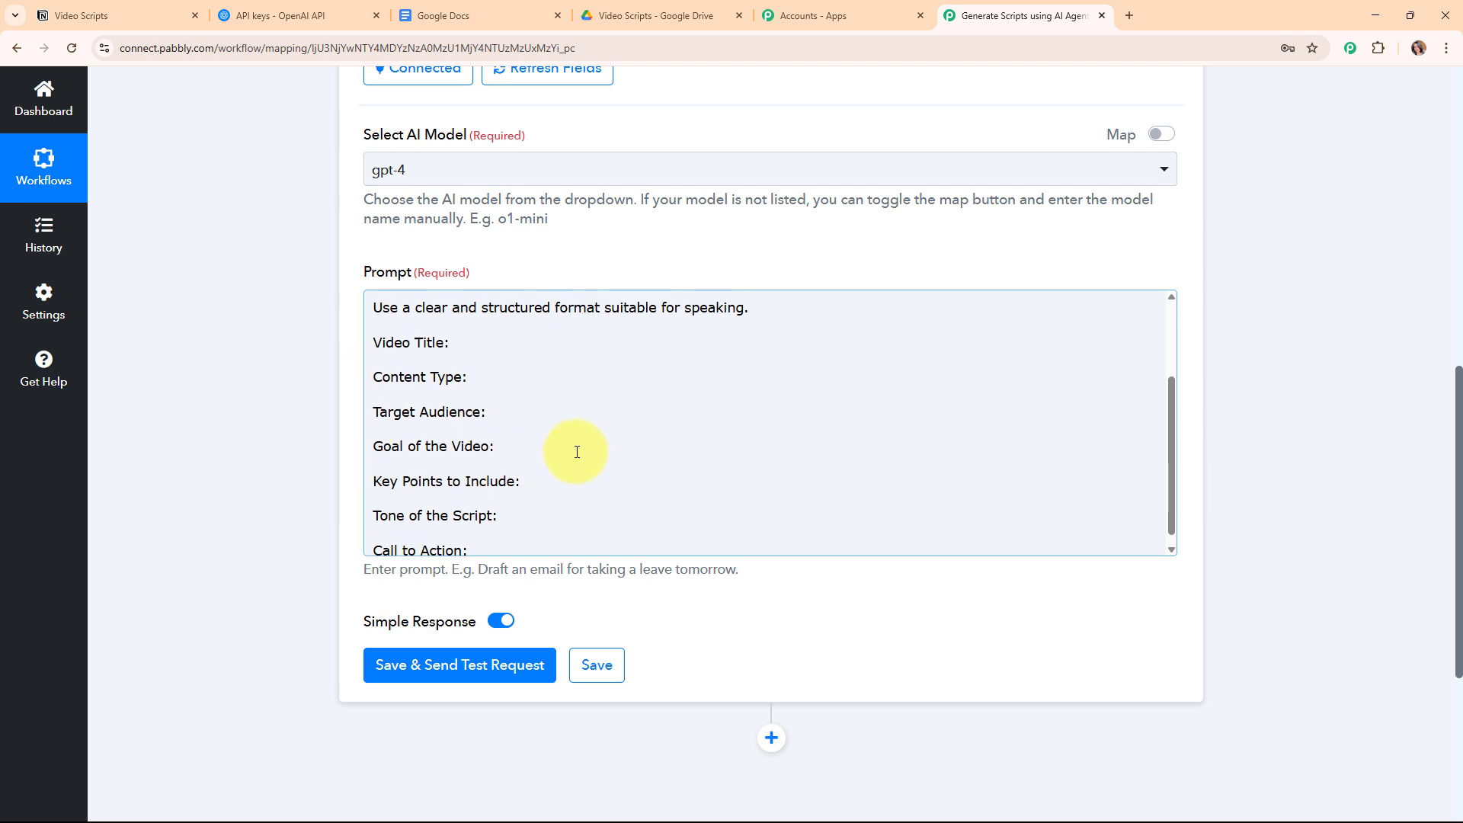
pyautogui.scroll(2, 577, 452)
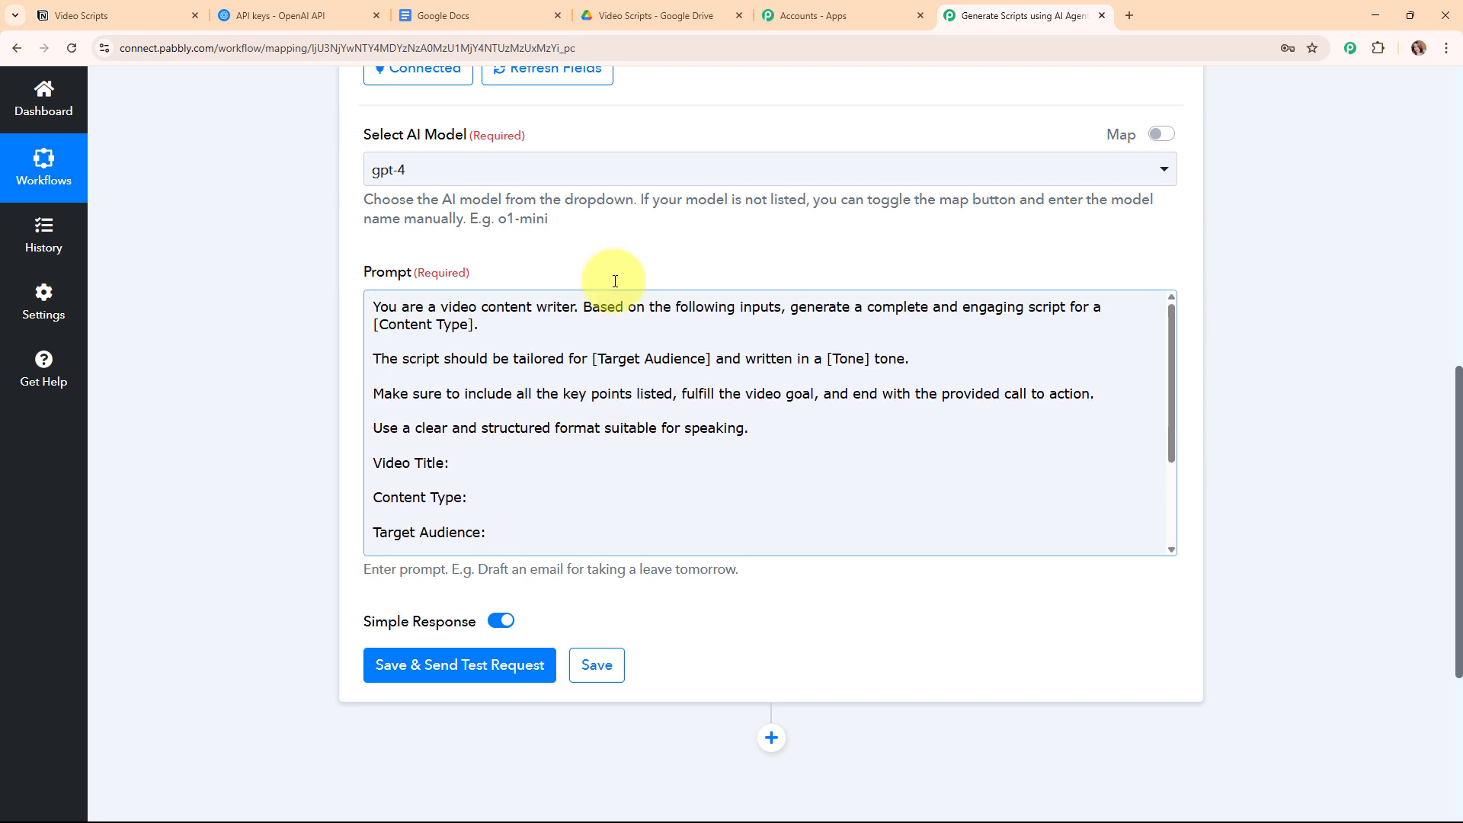
# Replace the prompt's [Content Type] placeholder with the Notion trigger's Content Type Rich Text 0 Text Content value
pyautogui.click(475, 327)
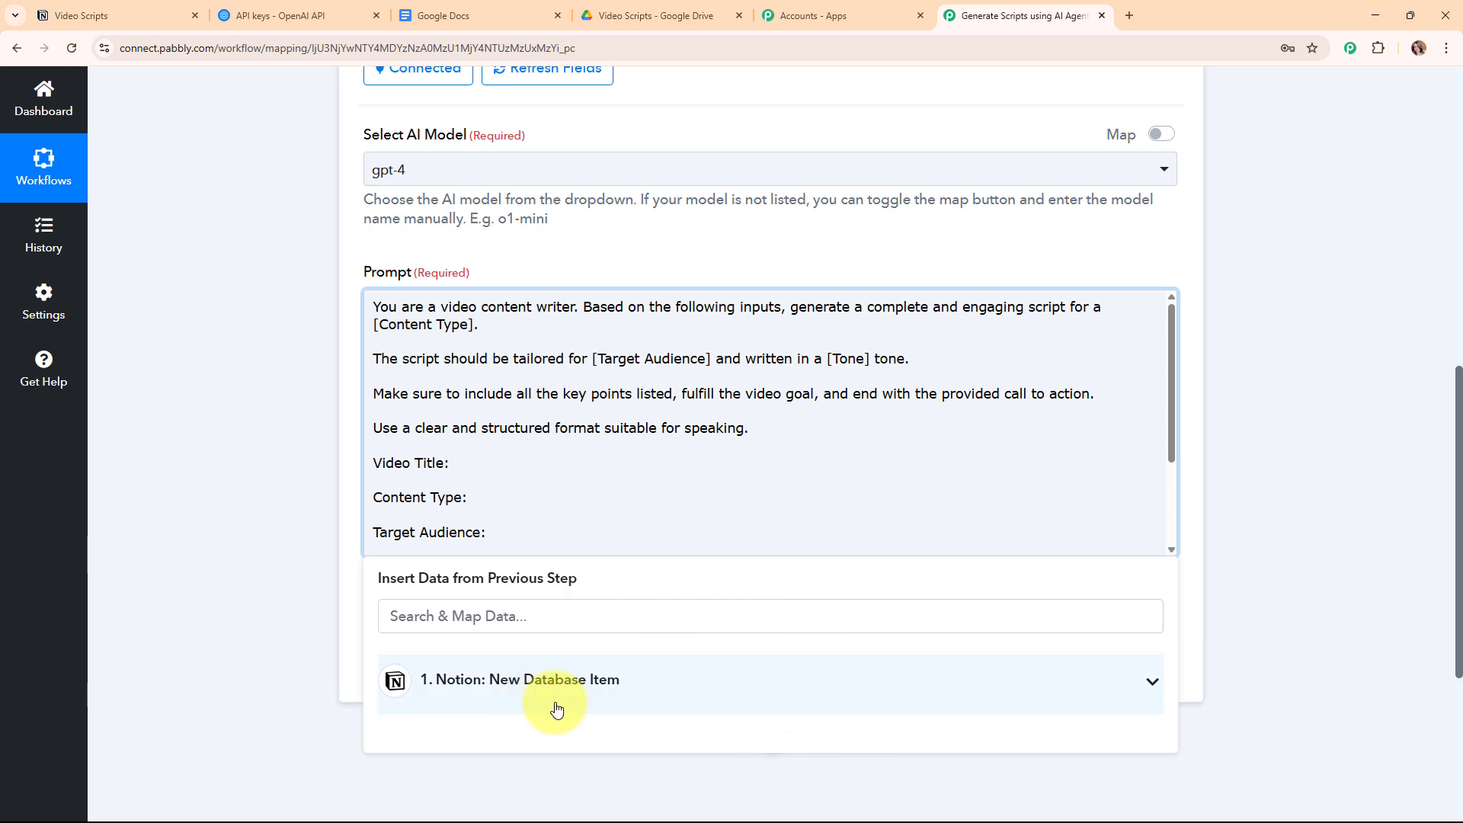
pyautogui.keyDown('shift'); pyautogui.click(366, 329); pyautogui.keyUp('shift')
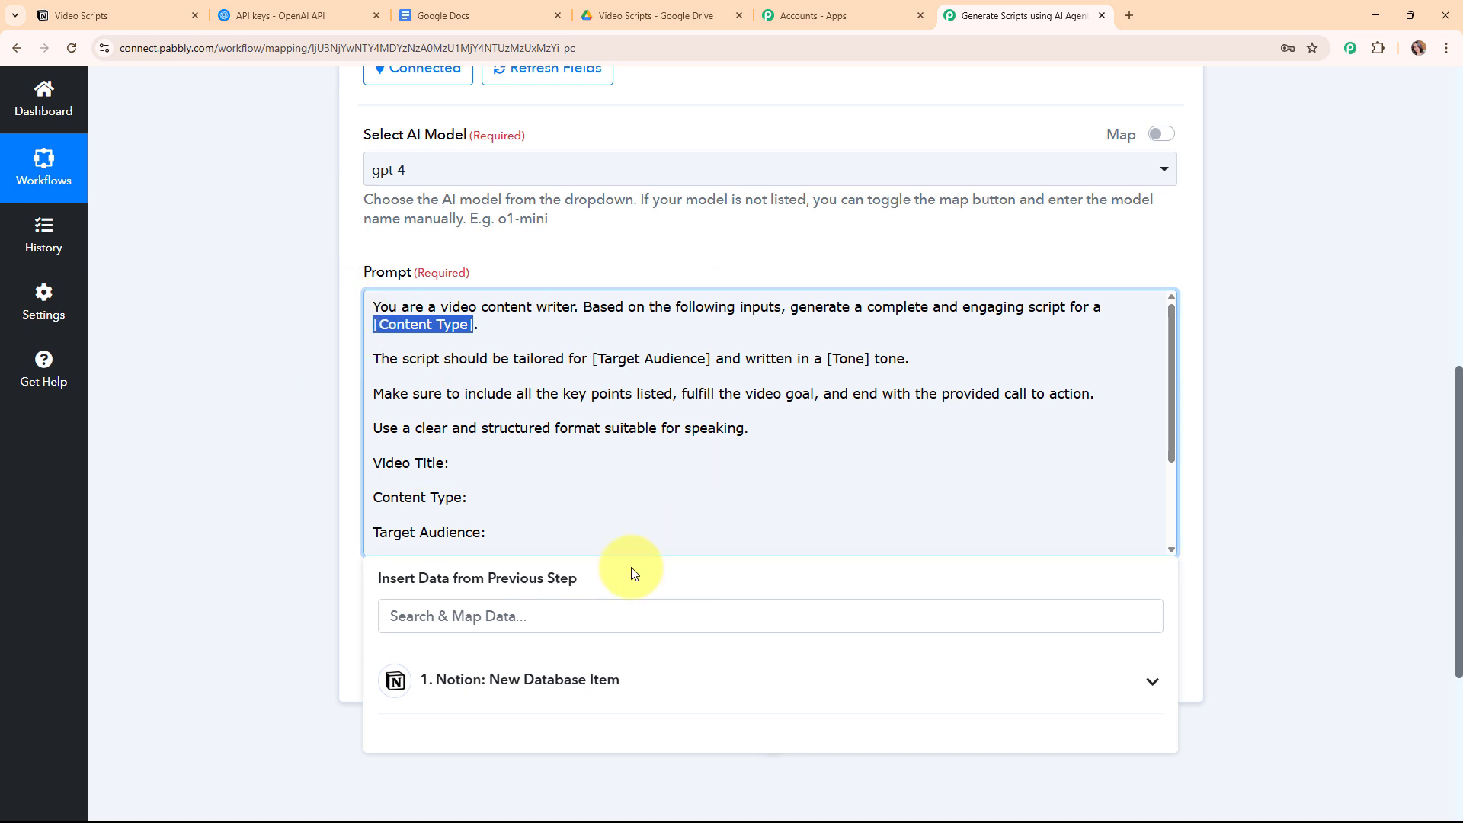
pyautogui.click(612, 706)
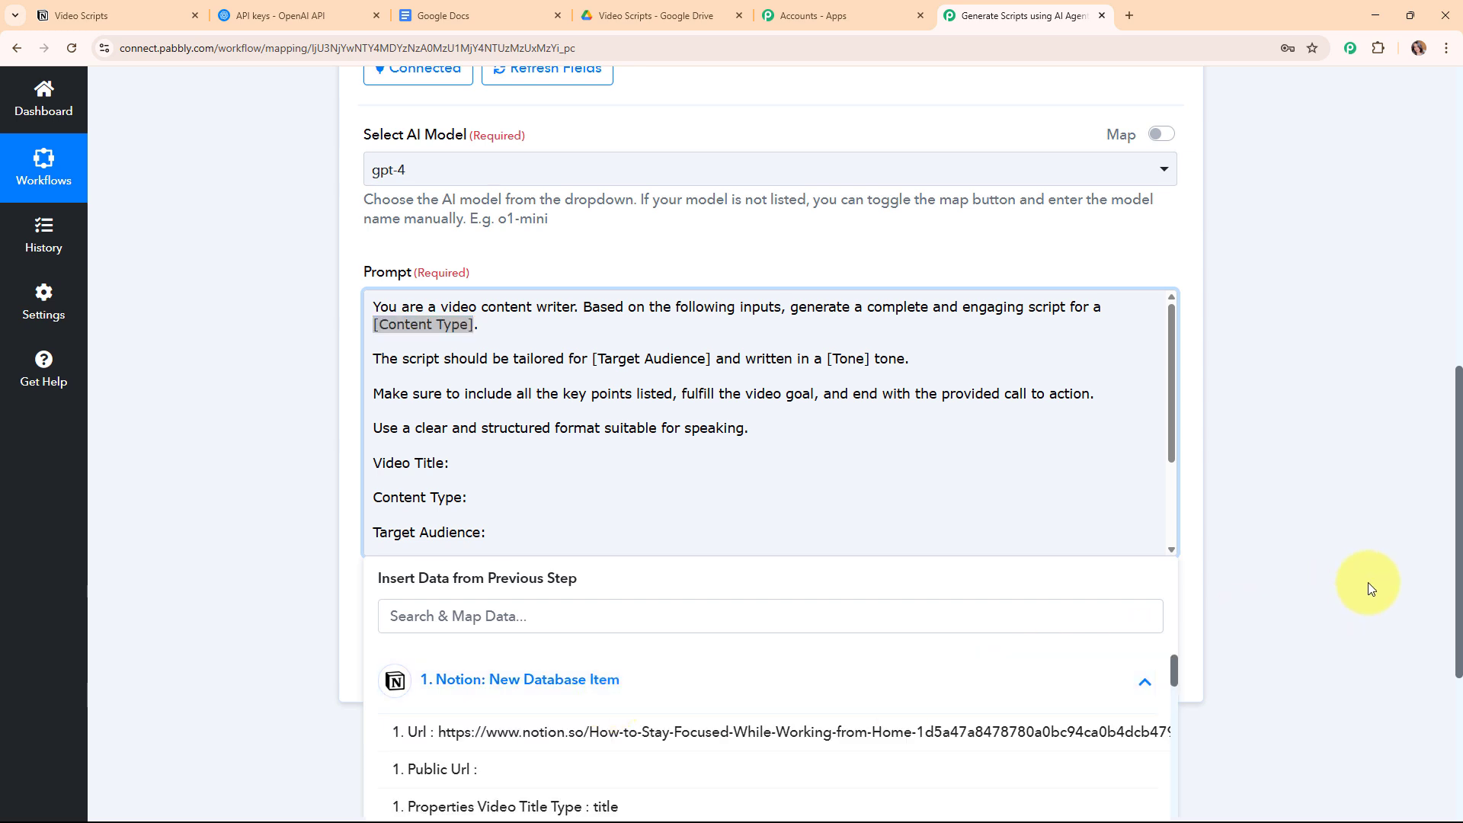
pyautogui.scroll(-3, 1237, 557)
pyautogui.click(535, 392)
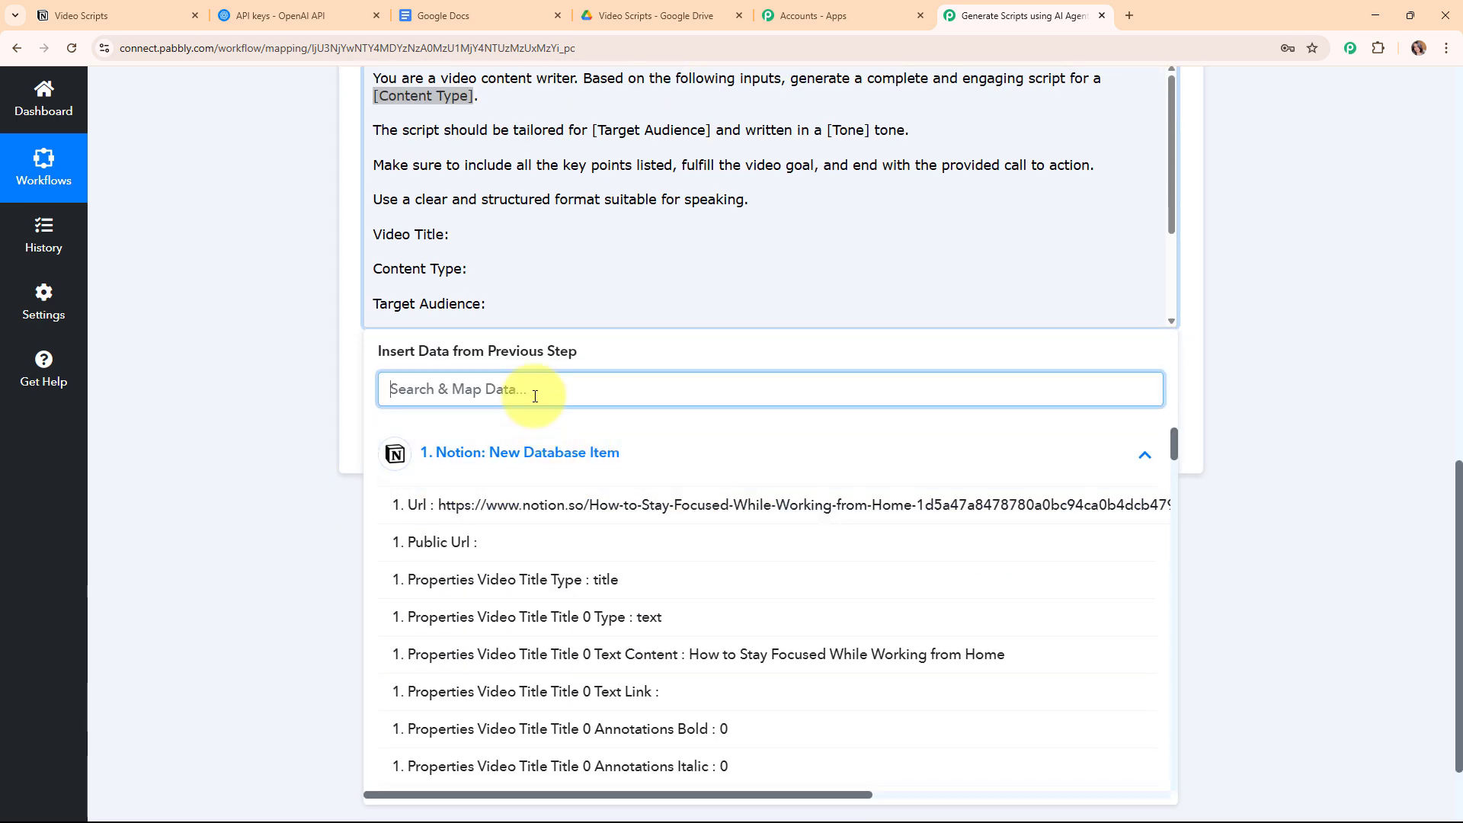
pyautogui.write('conte')
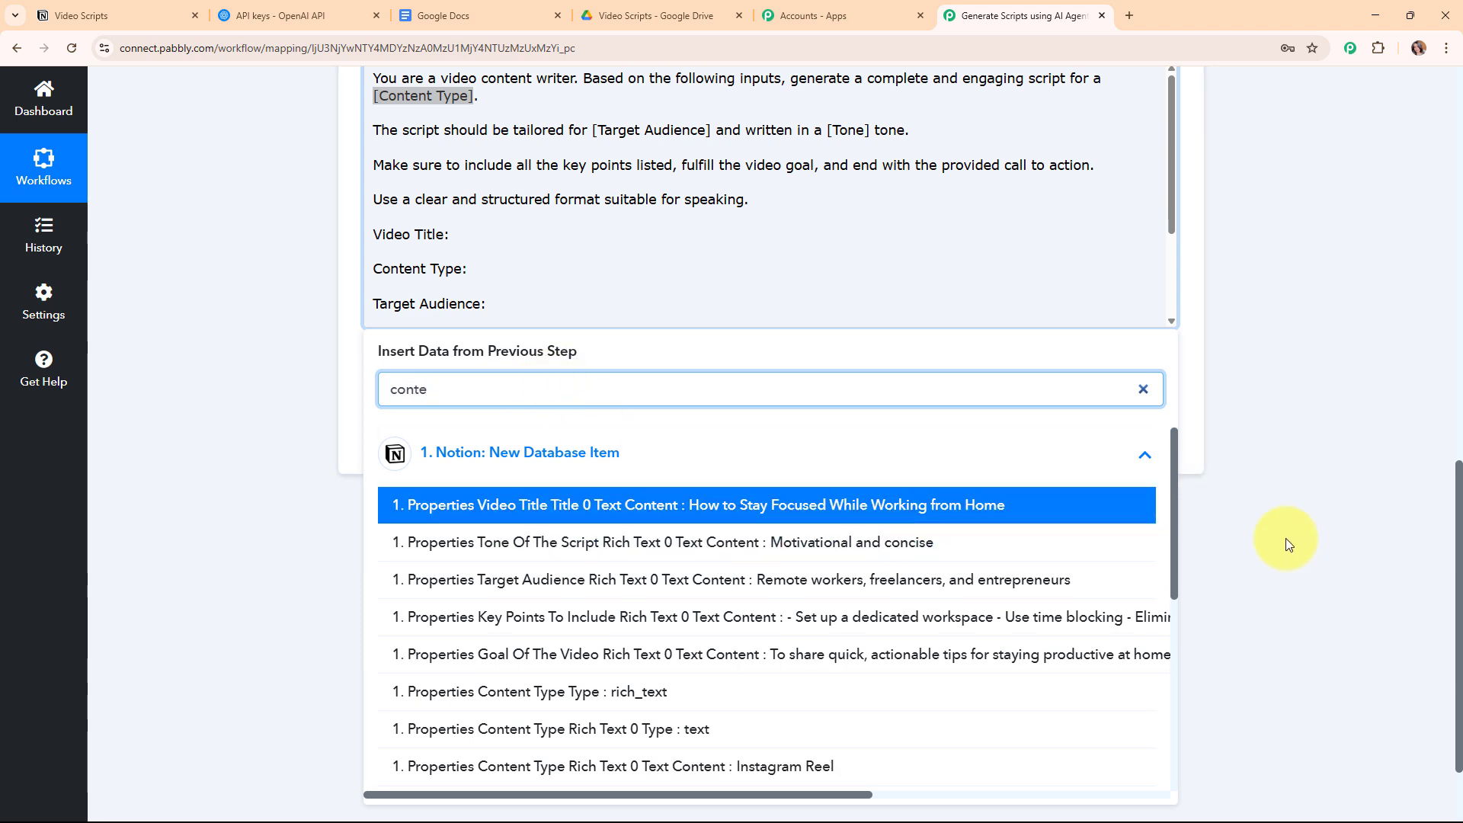
pyautogui.scroll(-1, 759, 638)
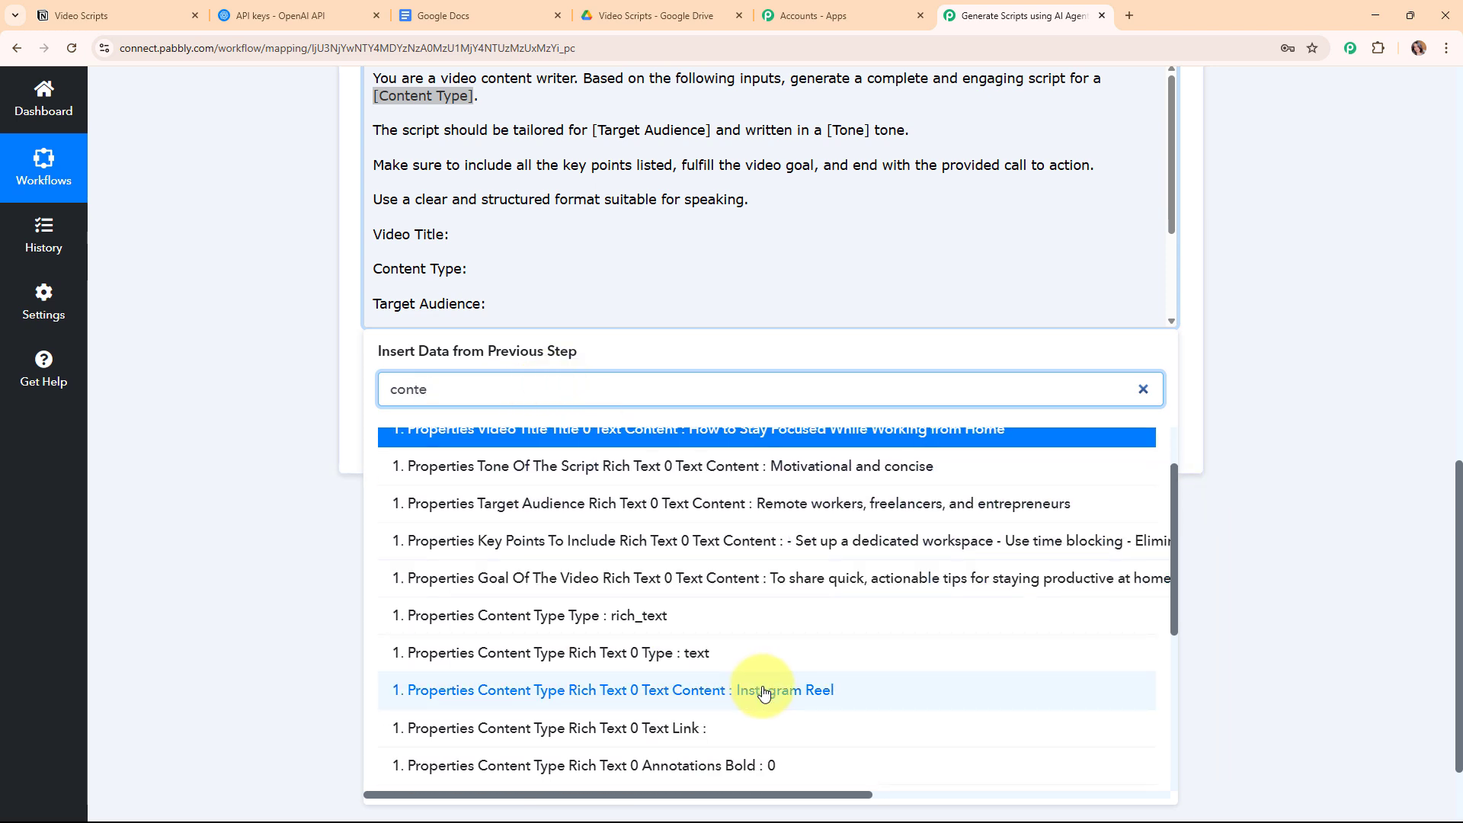
pyautogui.click(765, 692)
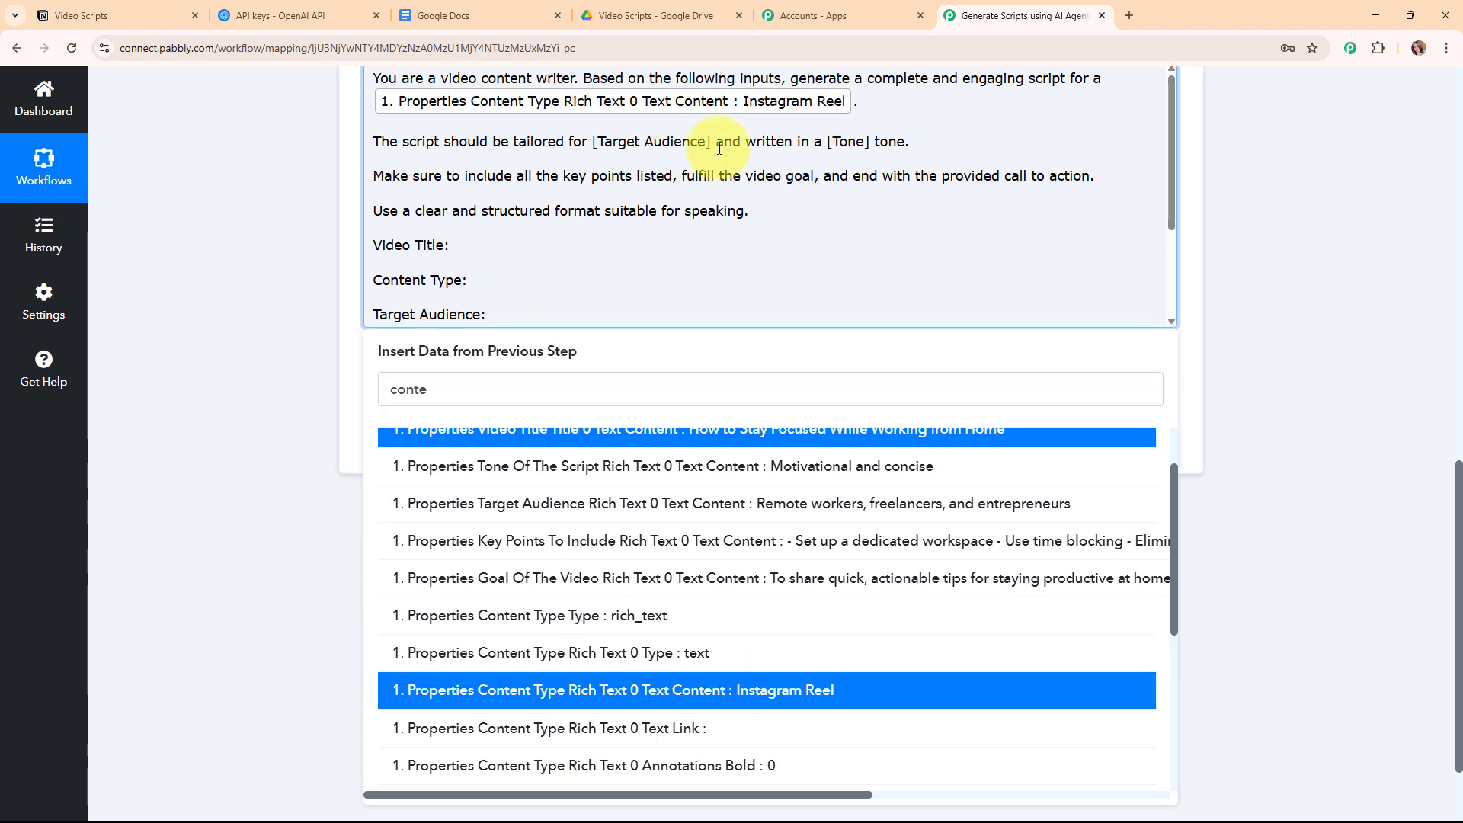
# Replace the prompt's [Target Audience] and [Tone] placeholders with the Notion Text Content values for Target Audience and Tone Of The Script
pyautogui.moveTo(593, 142); pyautogui.dragTo(710, 142)
pyautogui.write('free')
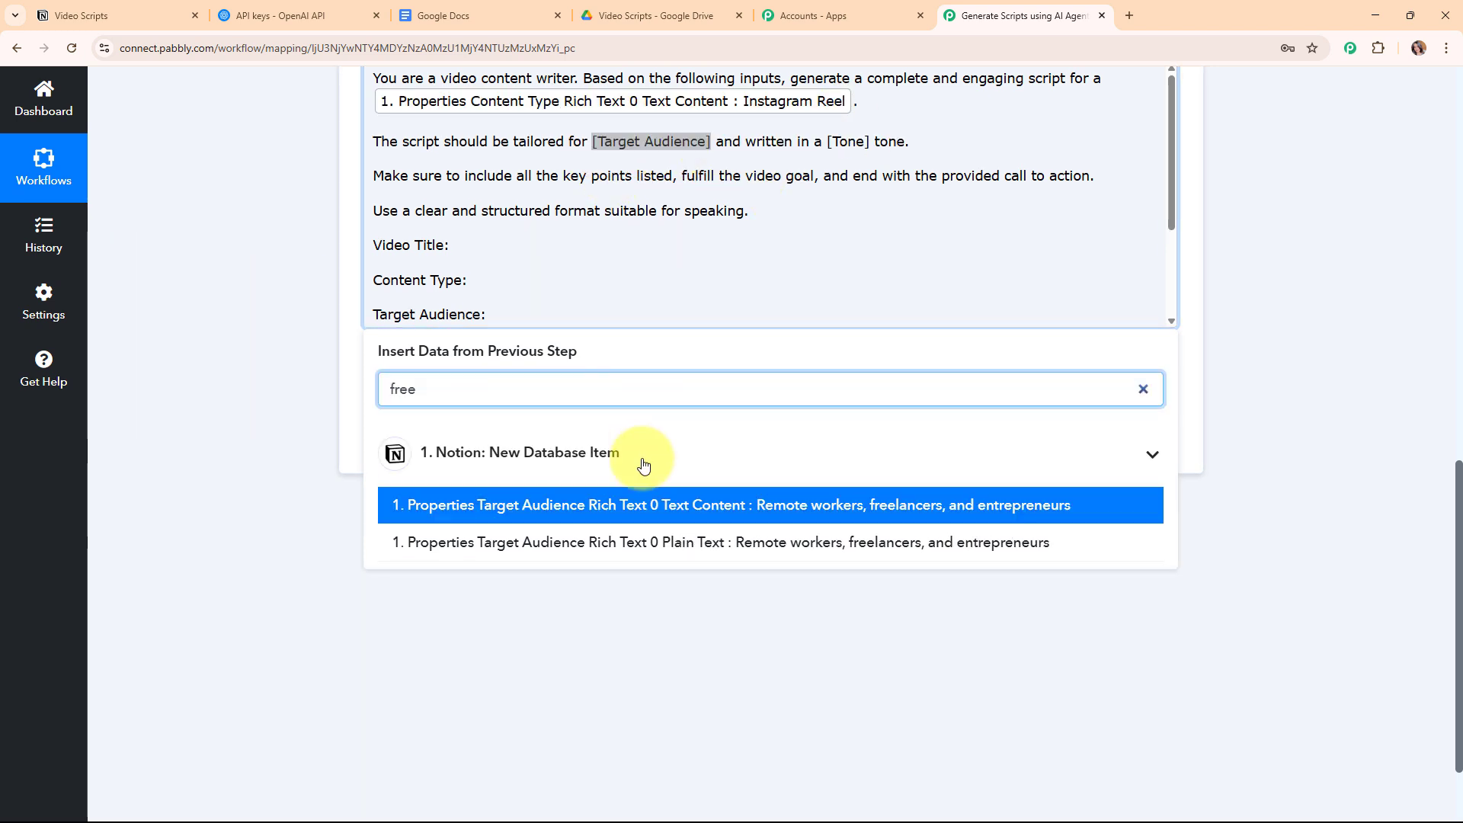
pyautogui.click(774, 507)
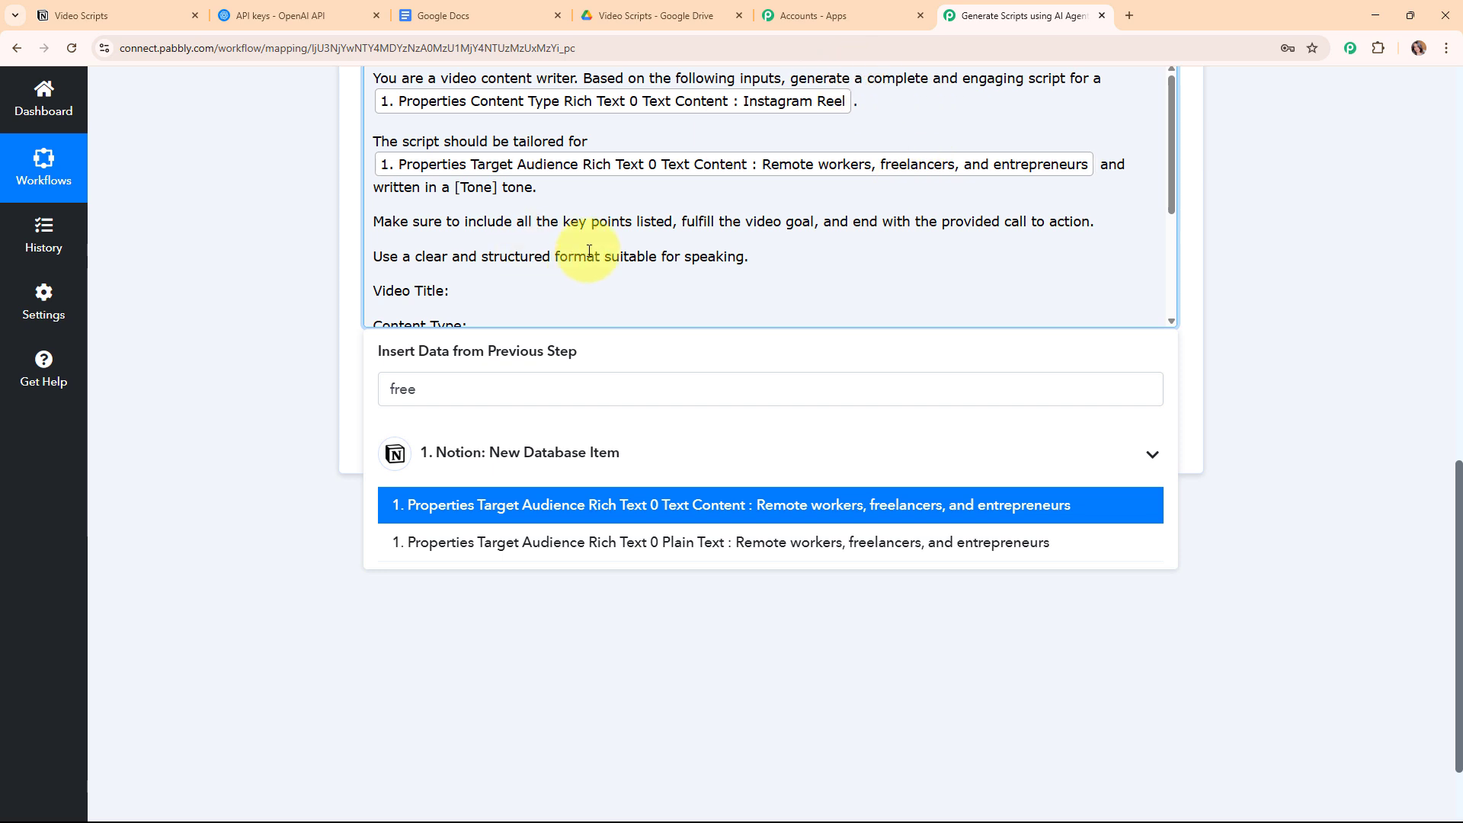
pyautogui.moveTo(502, 187); pyautogui.dragTo(455, 187)
pyautogui.write('tone')
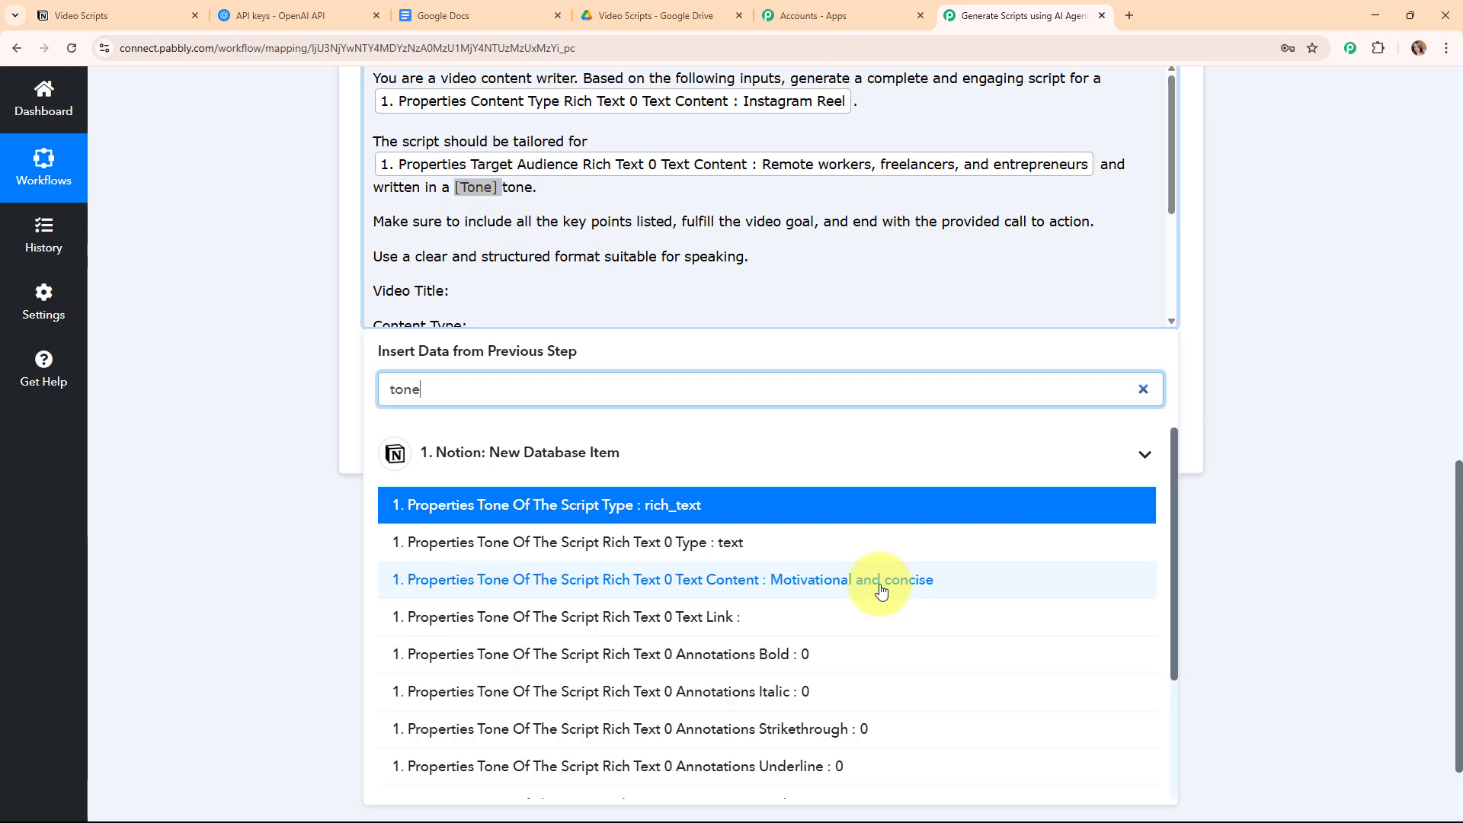
pyautogui.click(882, 591)
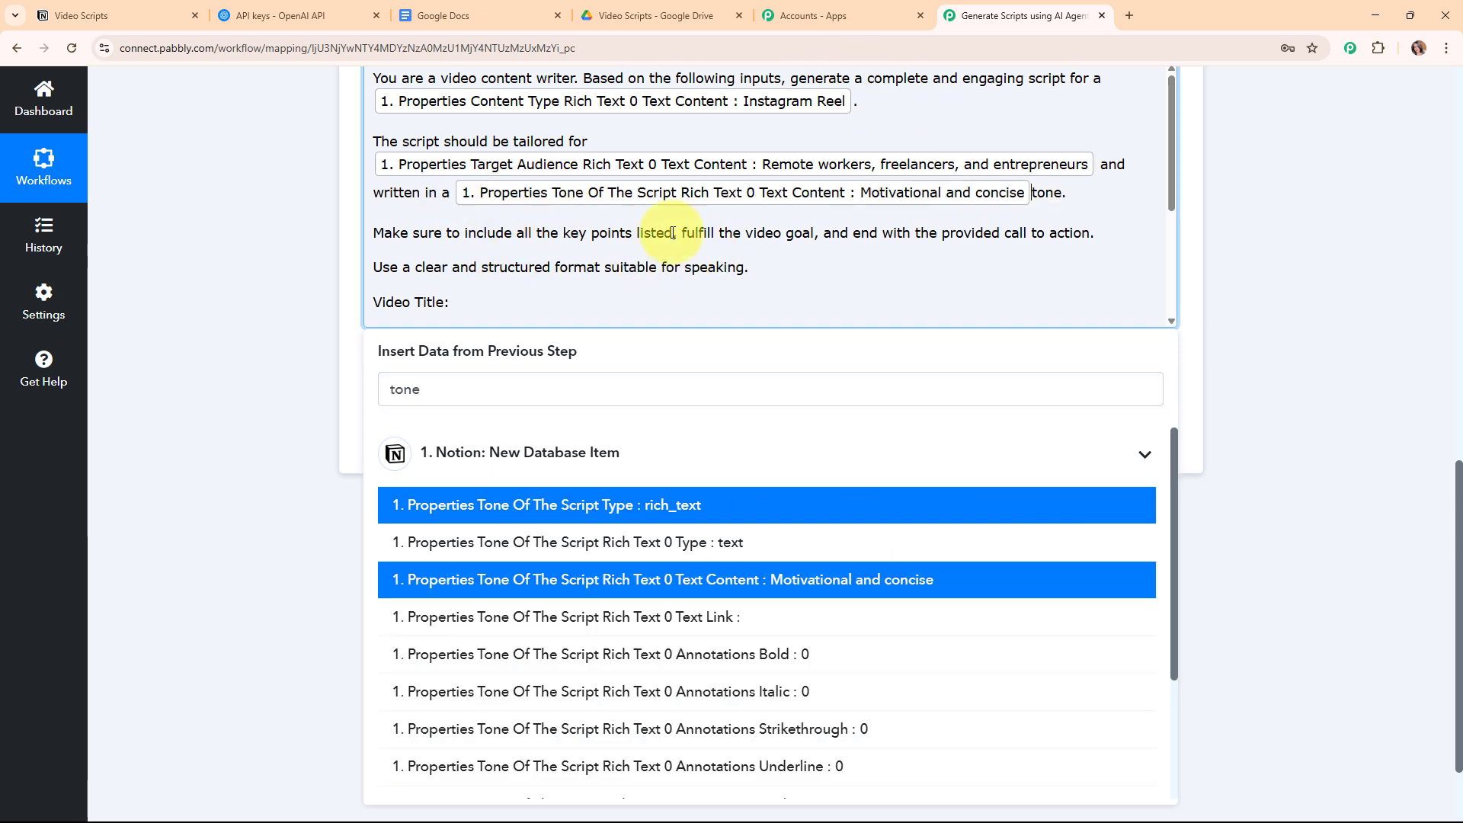
# Map the Notion Text Content values for Video Title, Content Type and Target Audience after their matching labels in the prompt
pyautogui.scroll(-1, 491, 217)
pyautogui.click(491, 217)
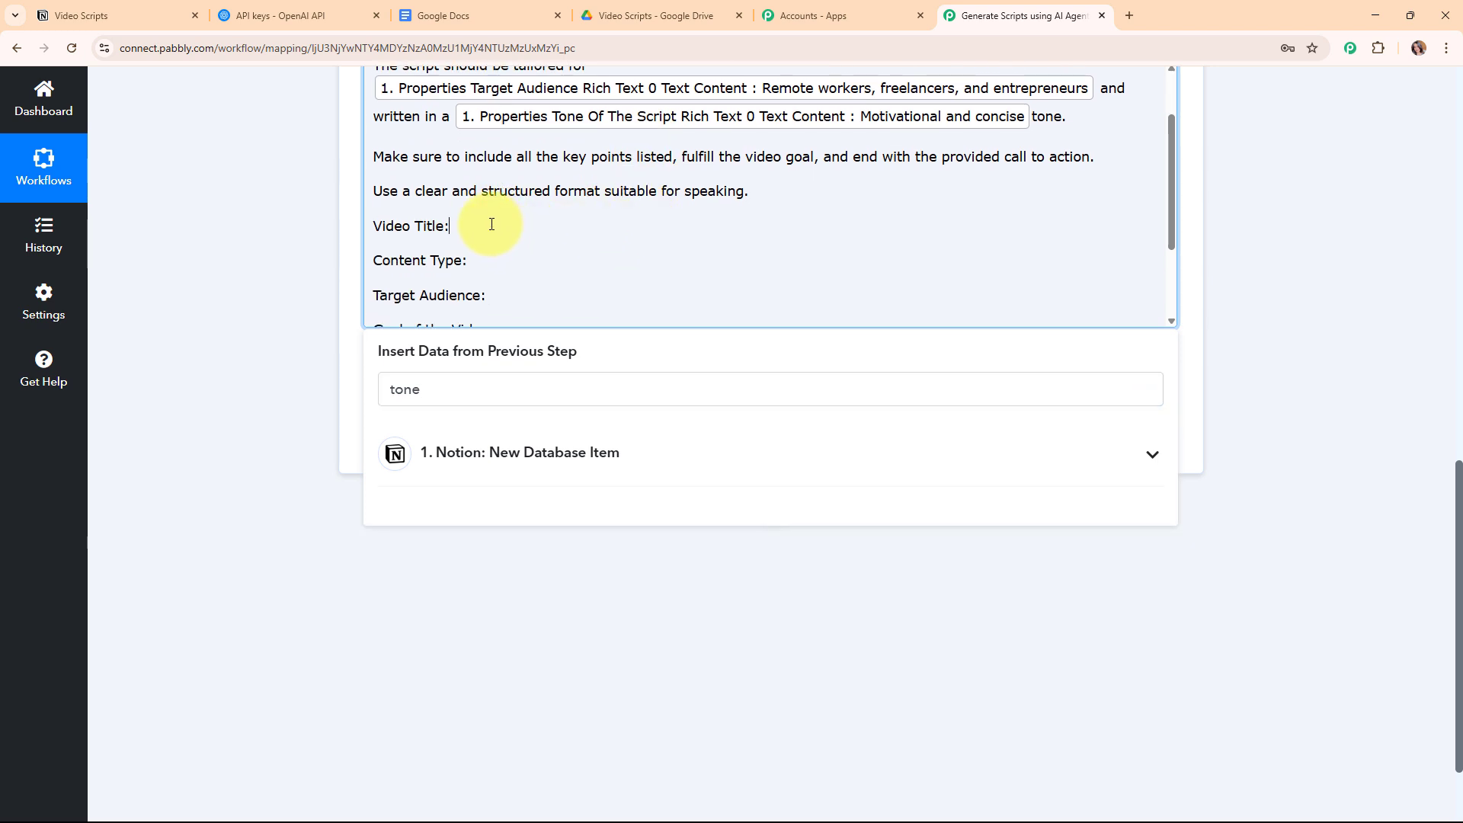
pyautogui.click(461, 460)
pyautogui.click(524, 273)
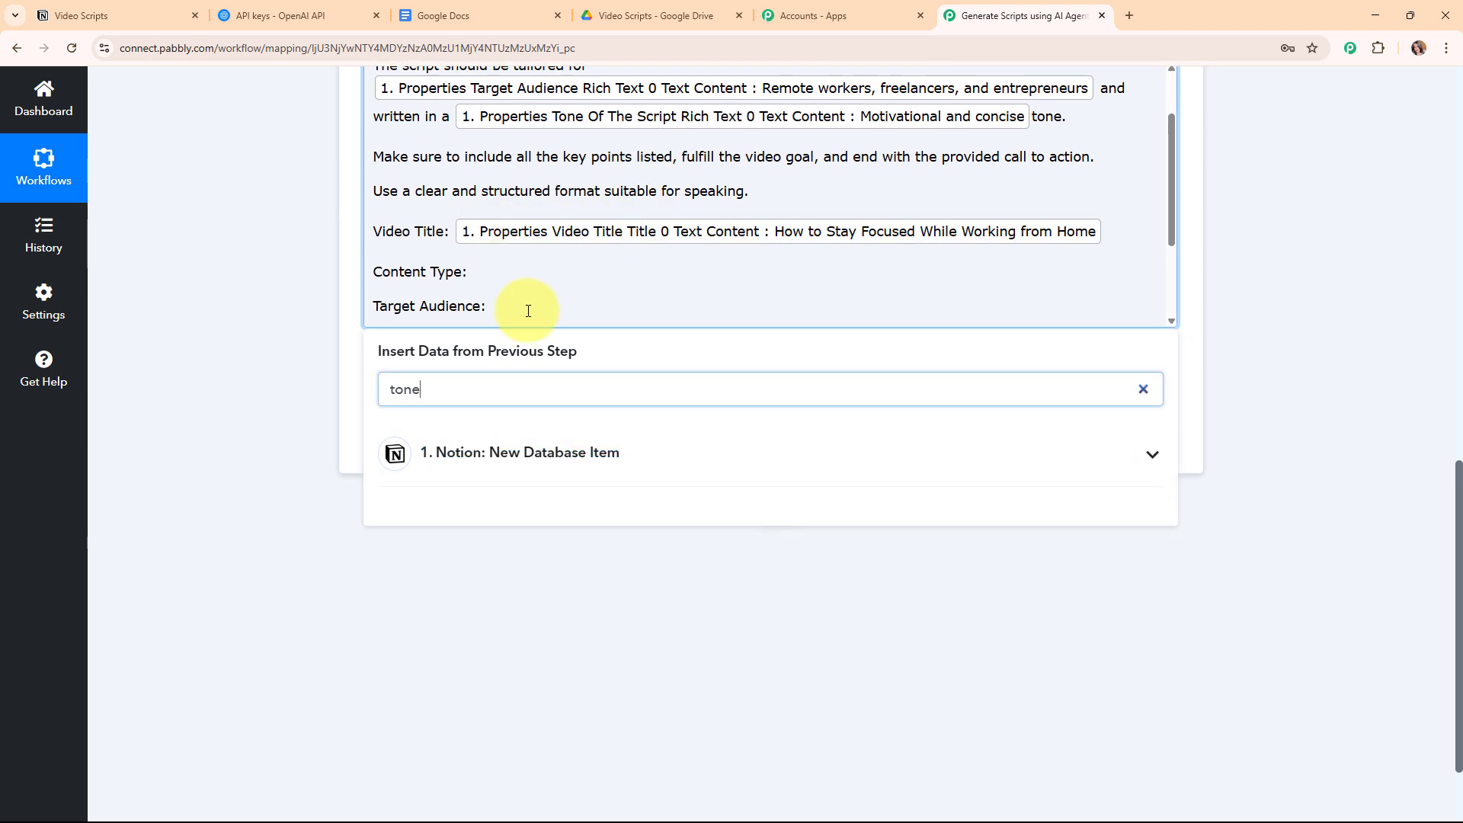
pyautogui.click(550, 456)
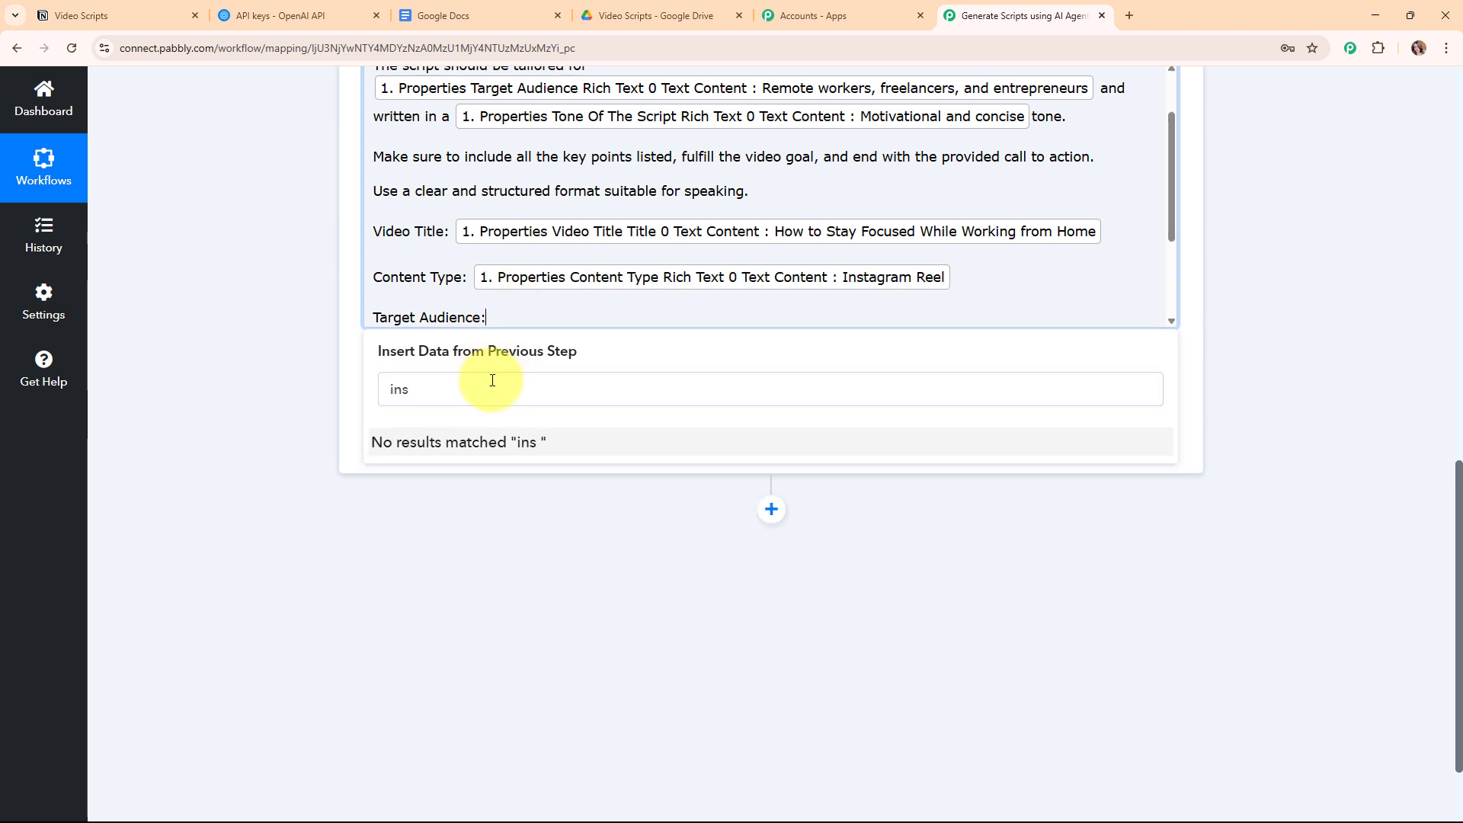
pyautogui.click(467, 395)
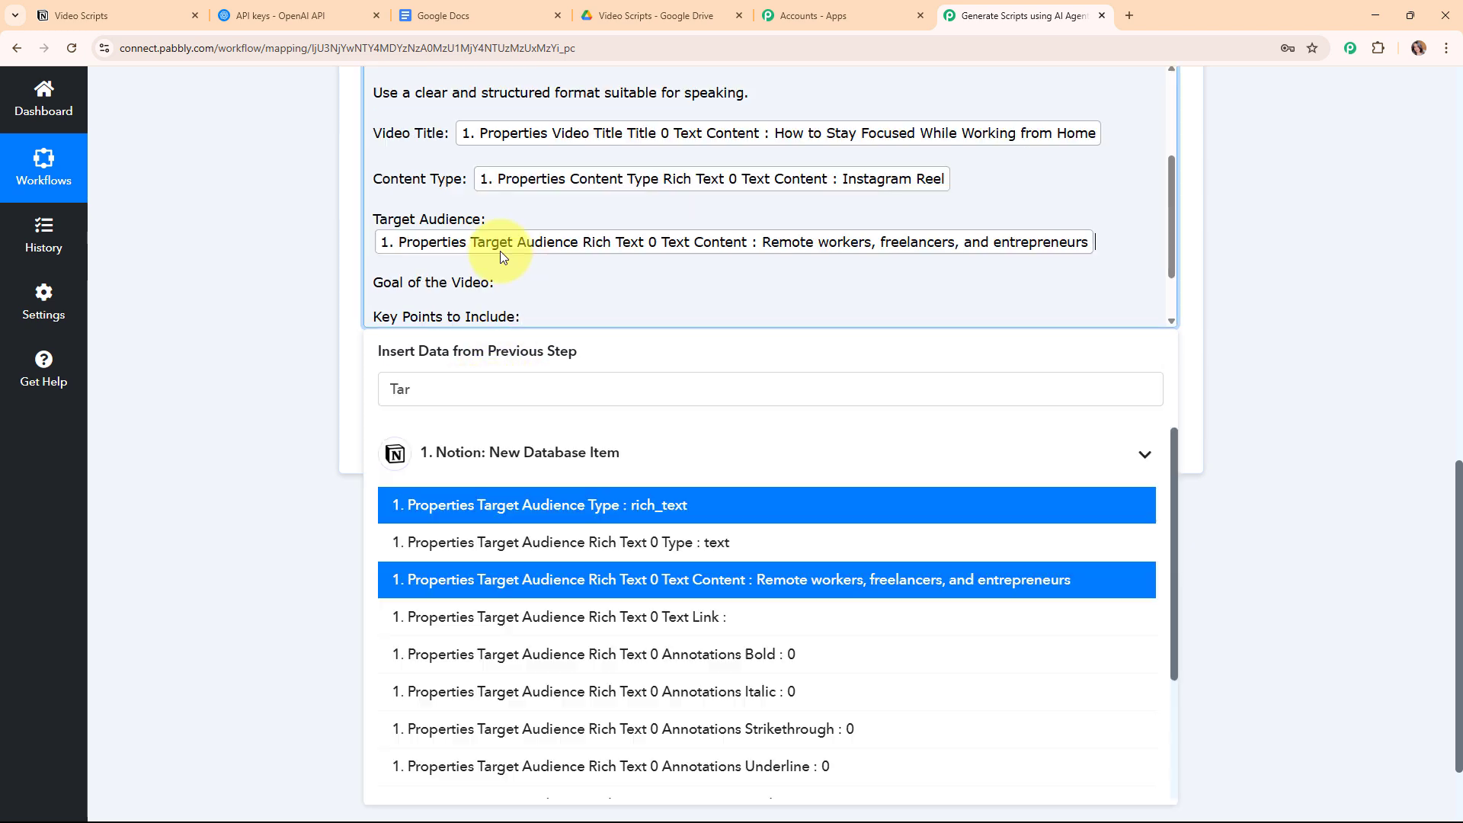
# Map the Notion Text Content values for Goal Of The Video, Key Points To Include and Tone Of The Script after their prompt labels
pyautogui.moveTo(447, 390); pyautogui.dragTo(368, 383)
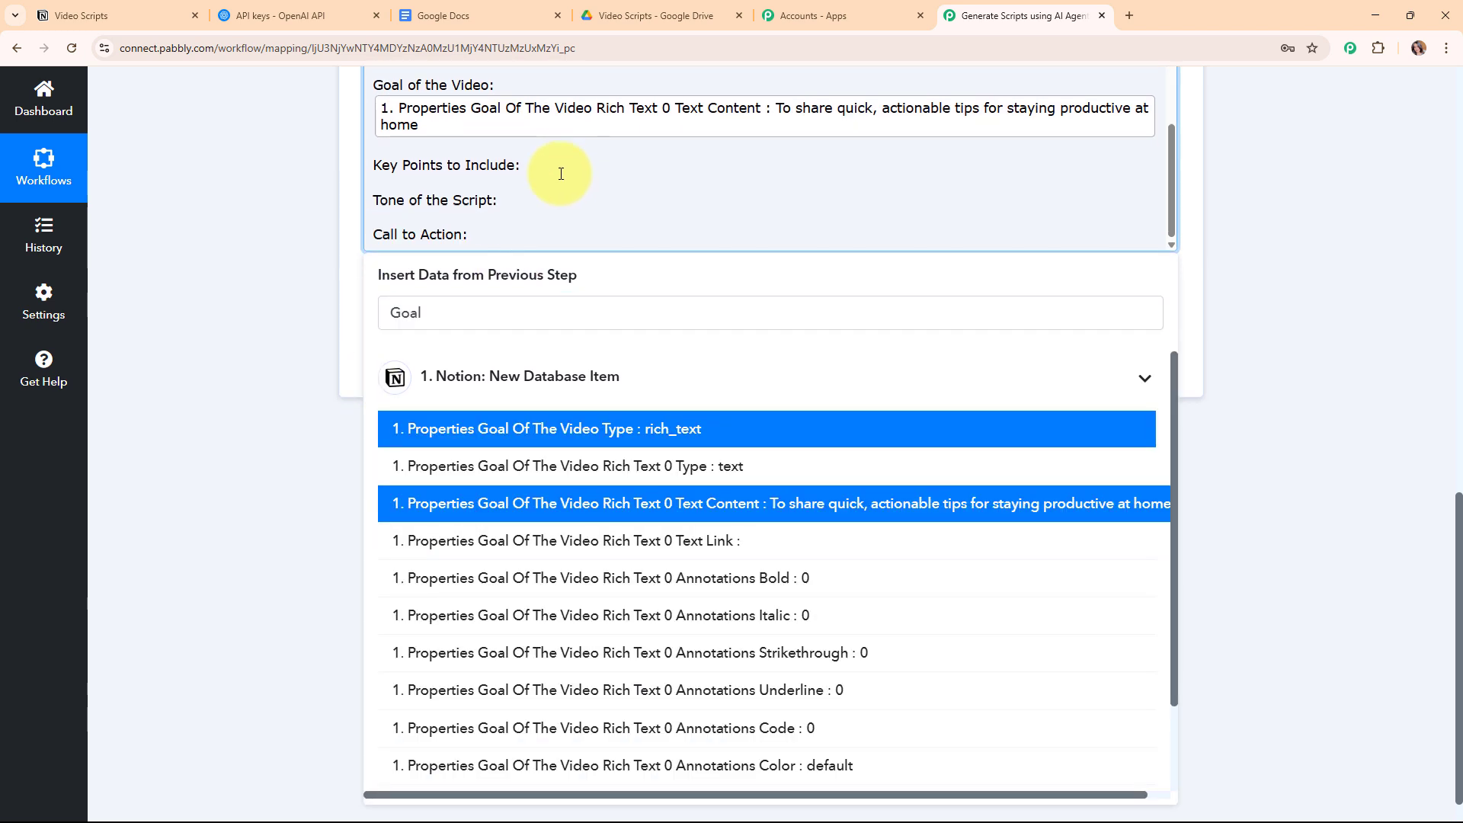
pyautogui.click(561, 170)
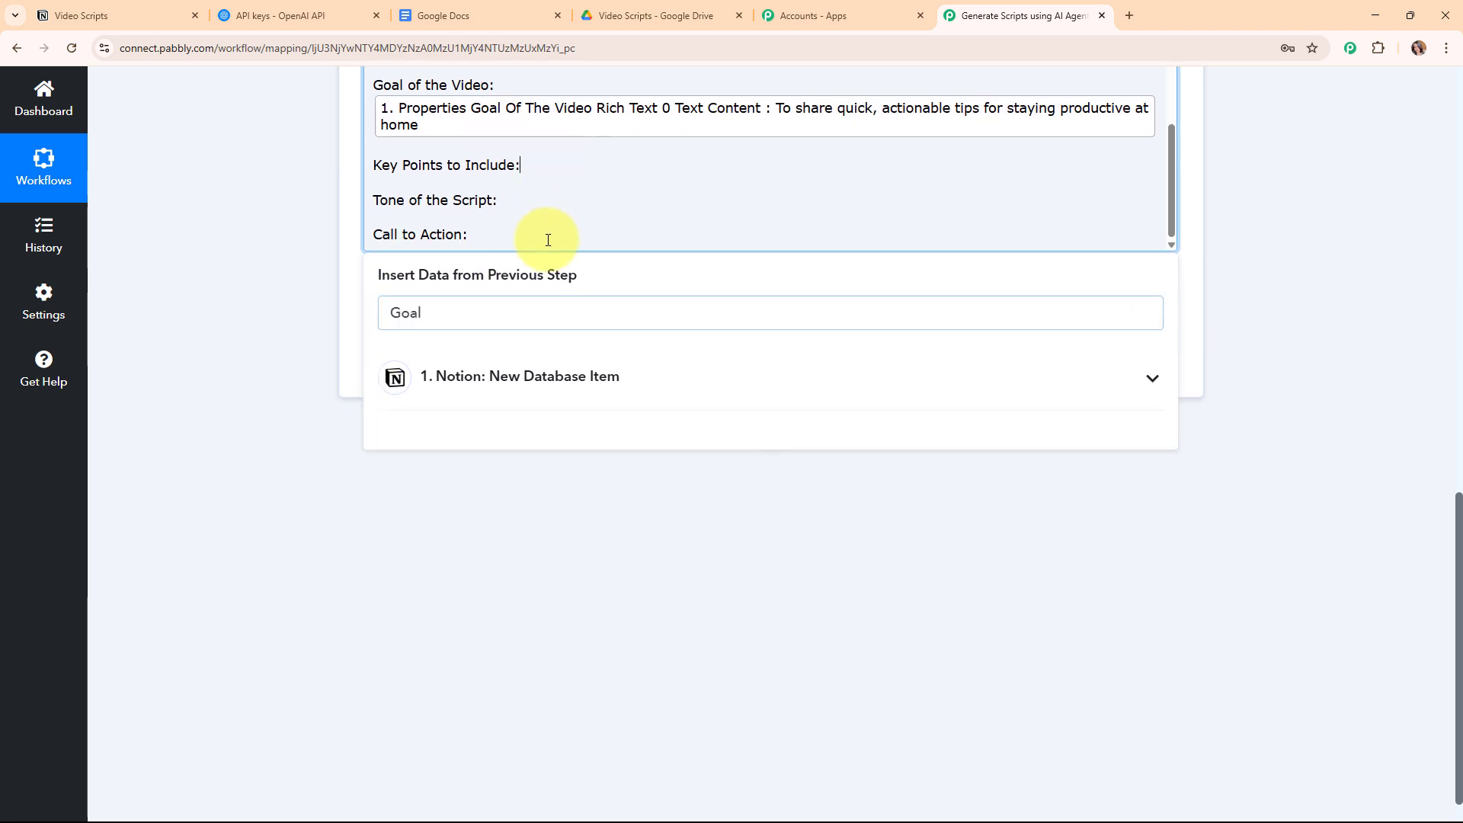
pyautogui.click(467, 305)
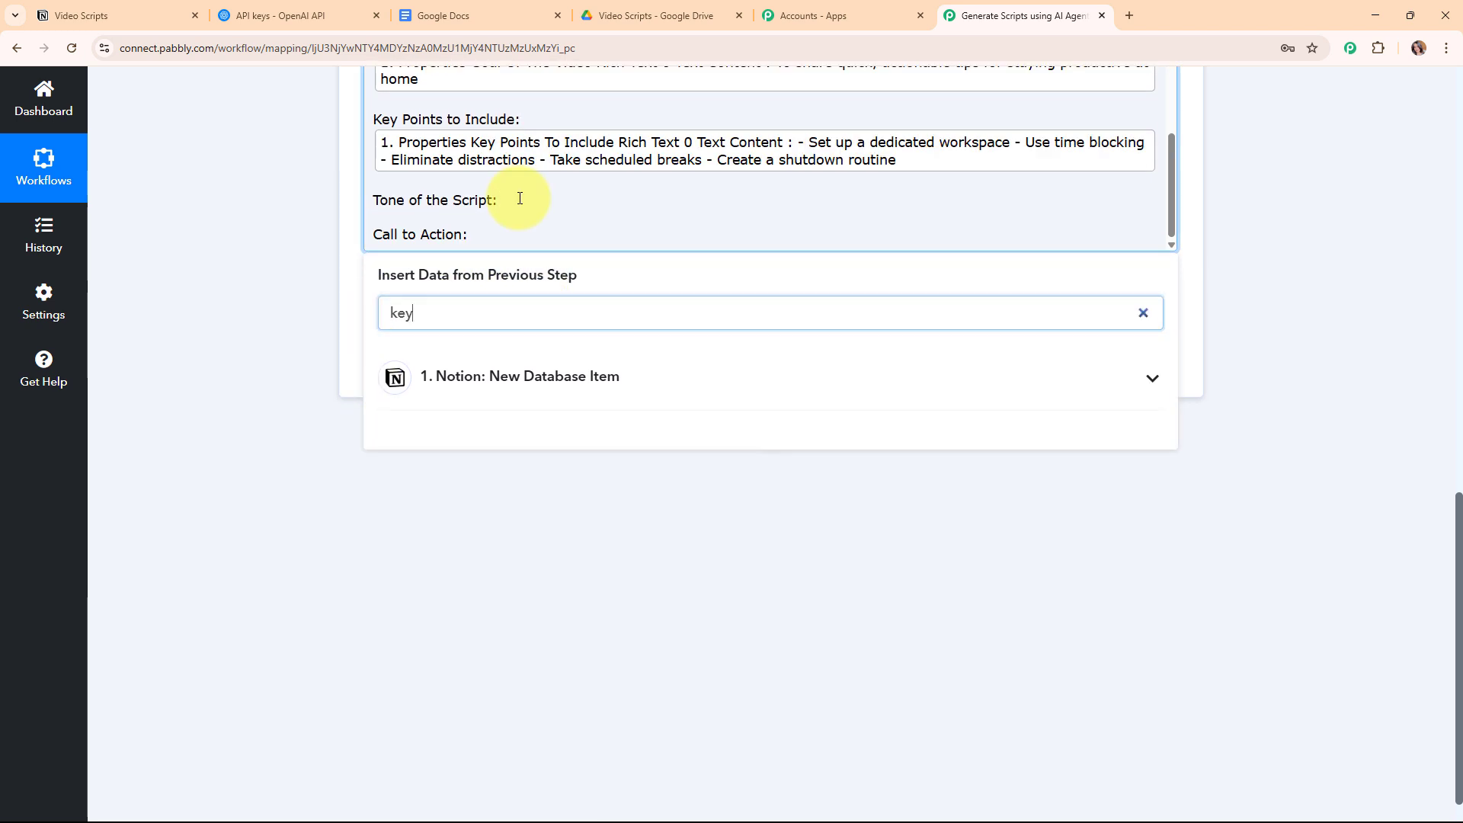
pyautogui.click(518, 198)
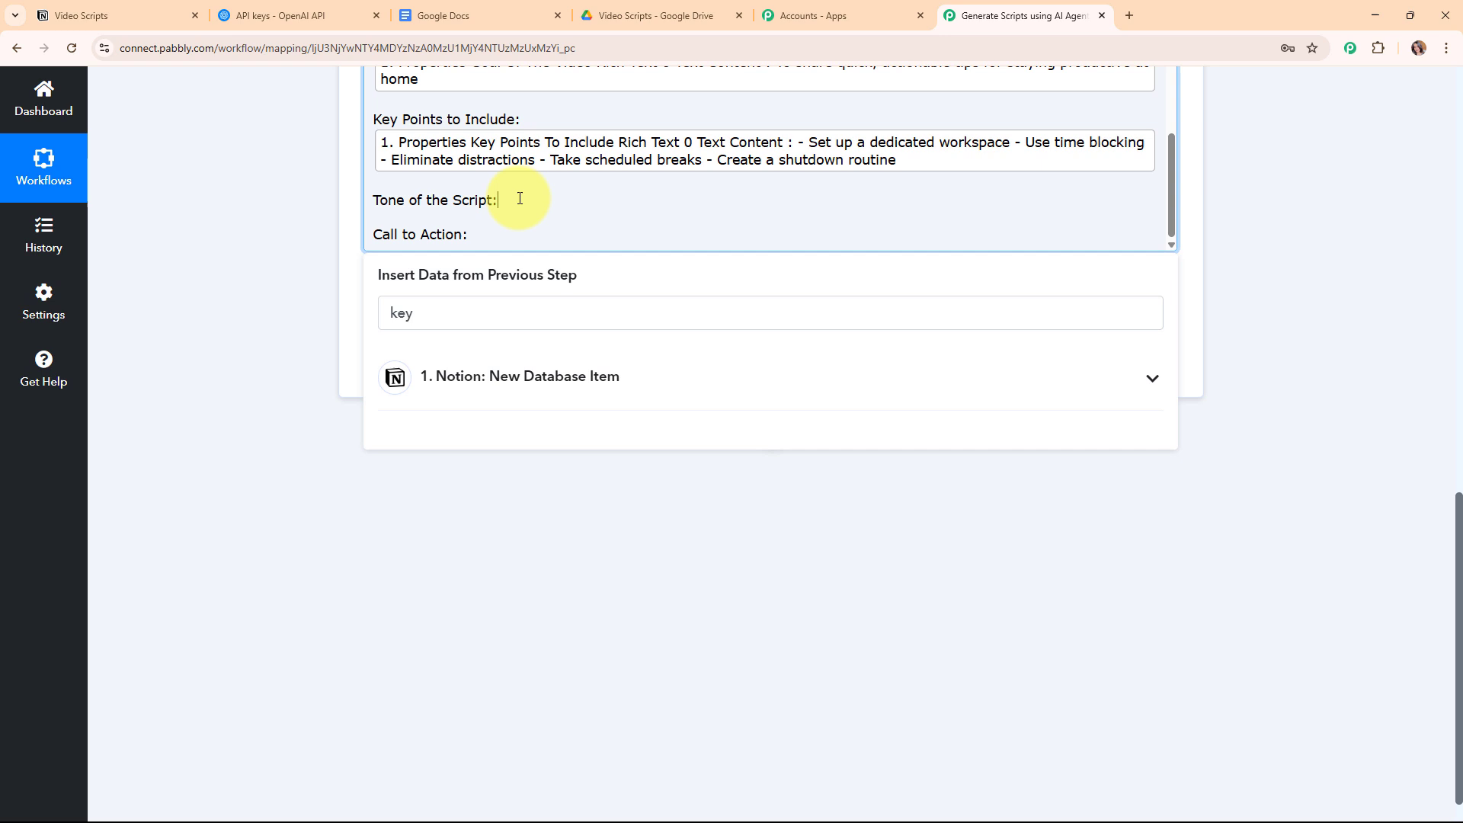
pyautogui.click(433, 320)
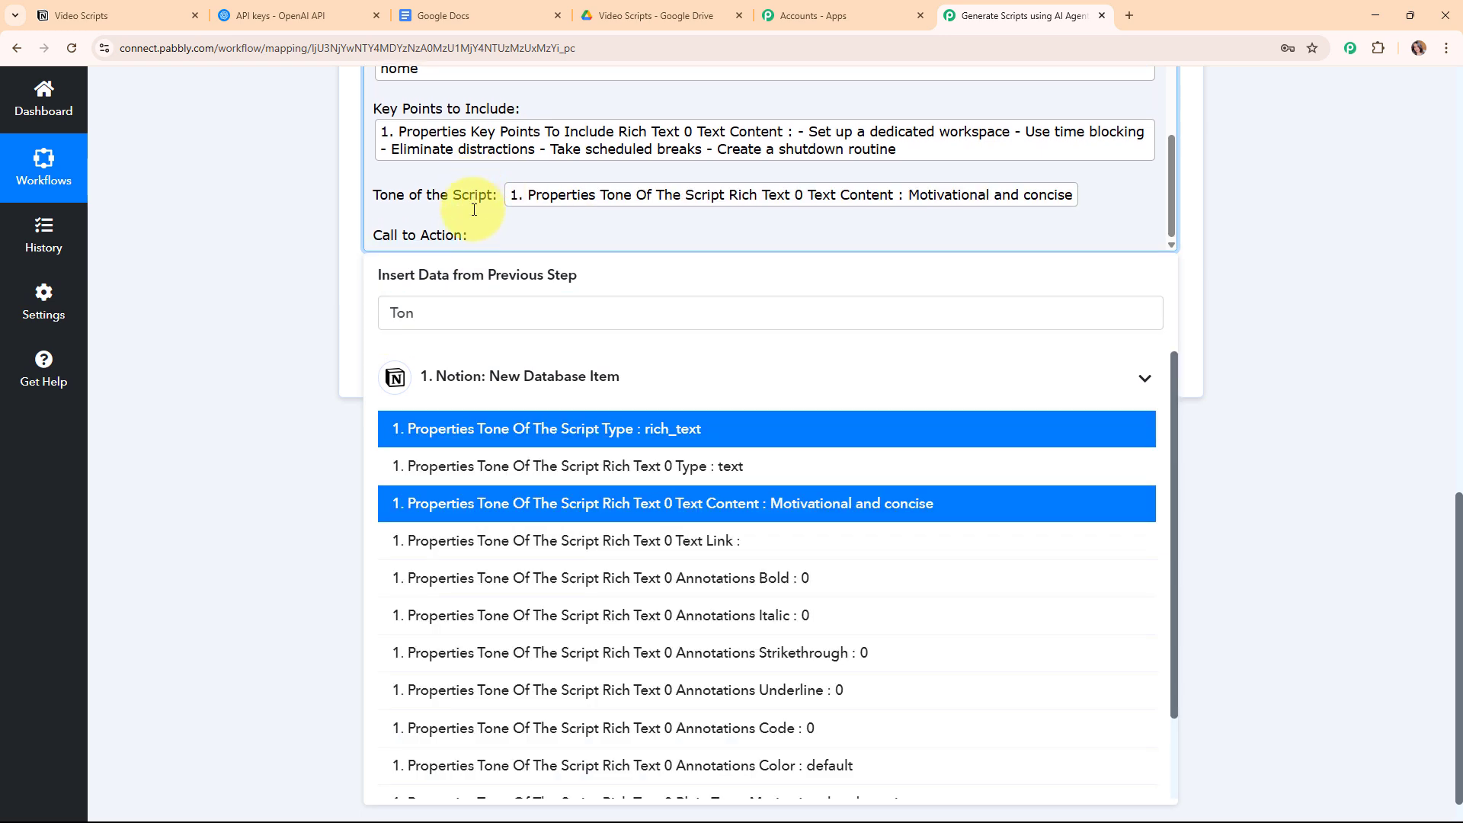
# Find the Notion Call To Action Rich Text 0 Text Content value and map it after the prompt's Call to Action label
pyautogui.click(474, 232)
pyautogui.moveTo(434, 314); pyautogui.dragTo(380, 313)
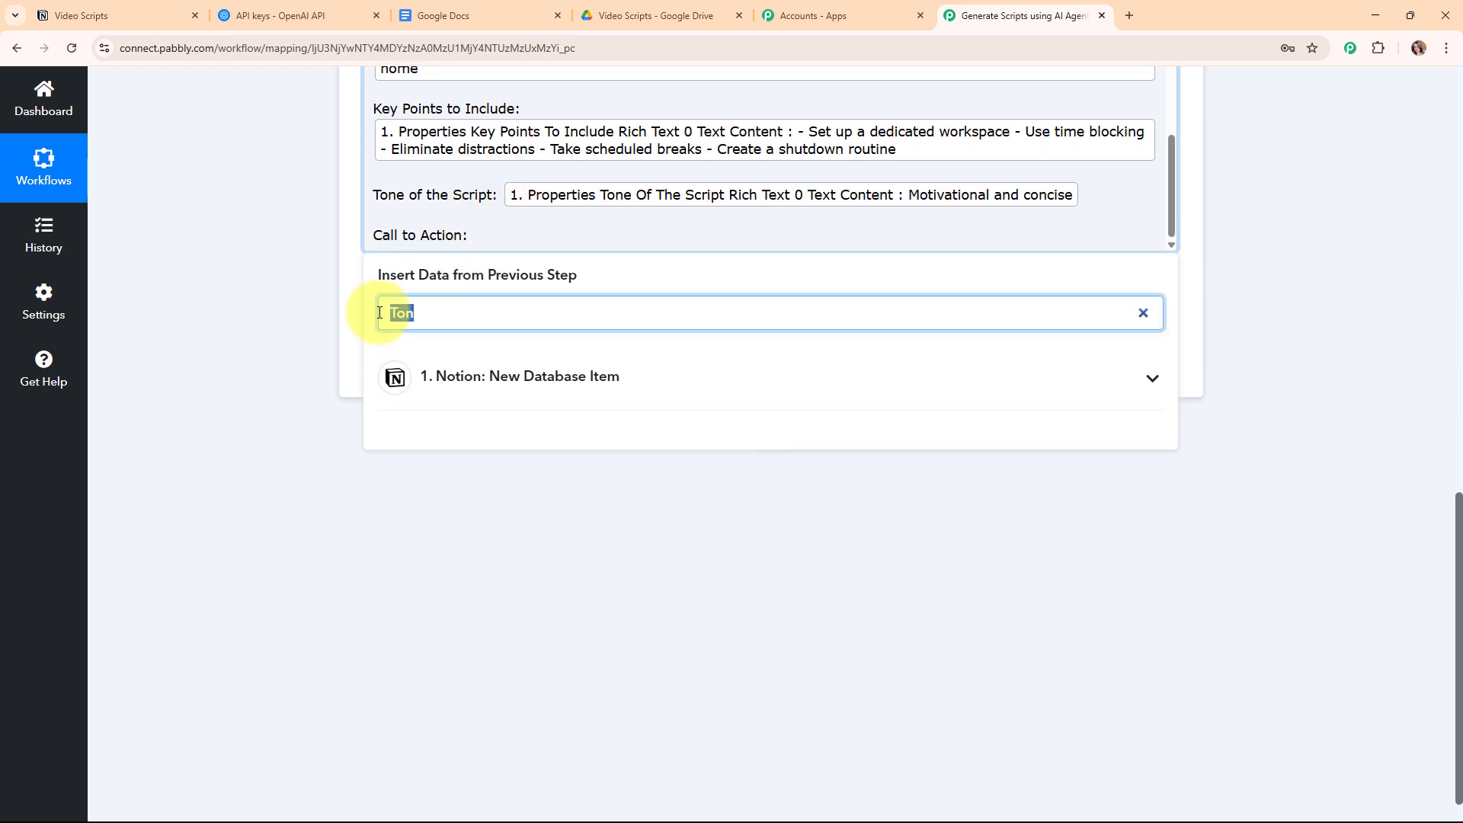
pyautogui.press('BackSpace')
pyautogui.write('Call')
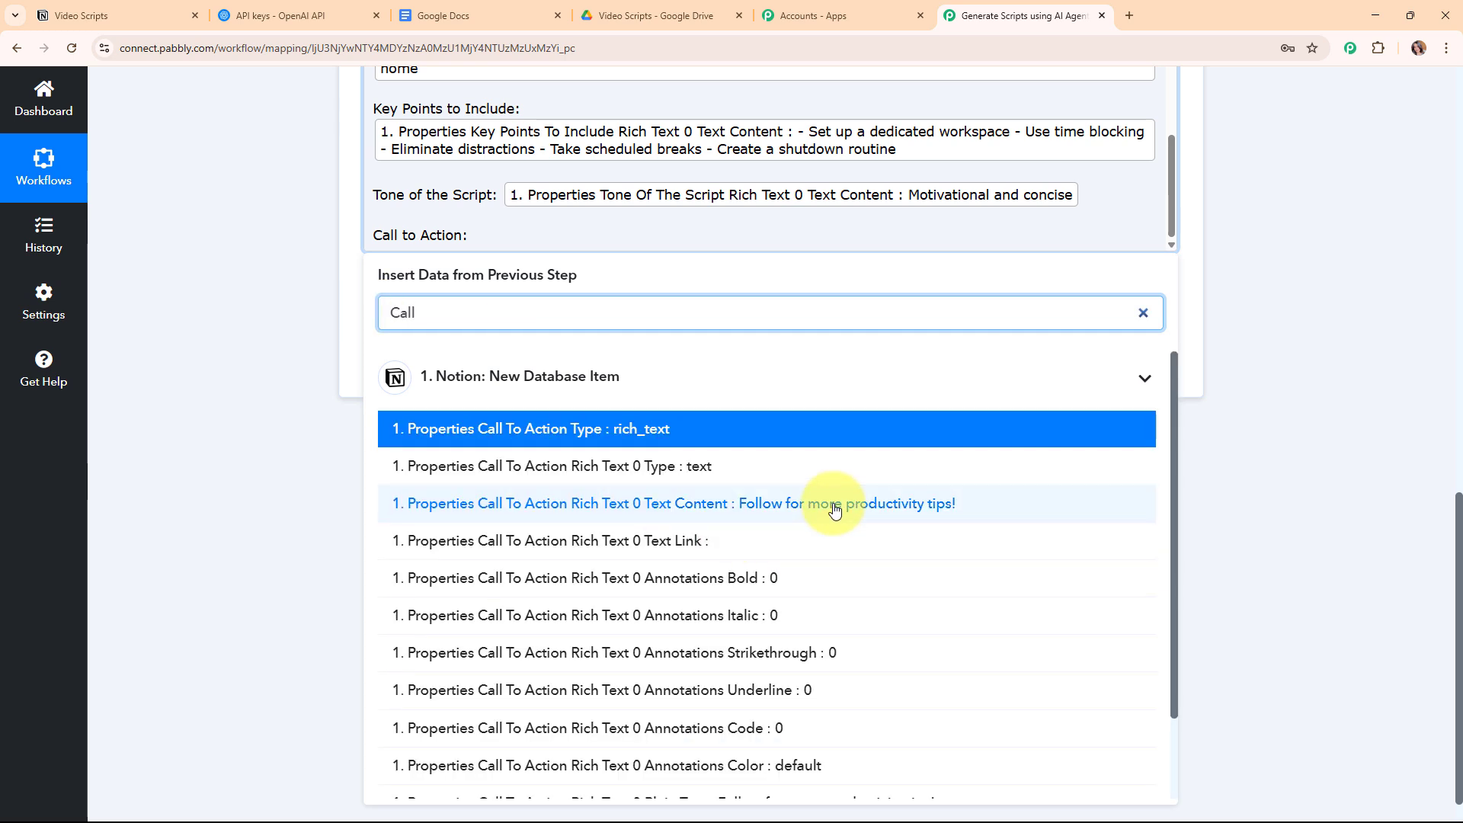
pyautogui.click(834, 509)
pyautogui.click(303, 263)
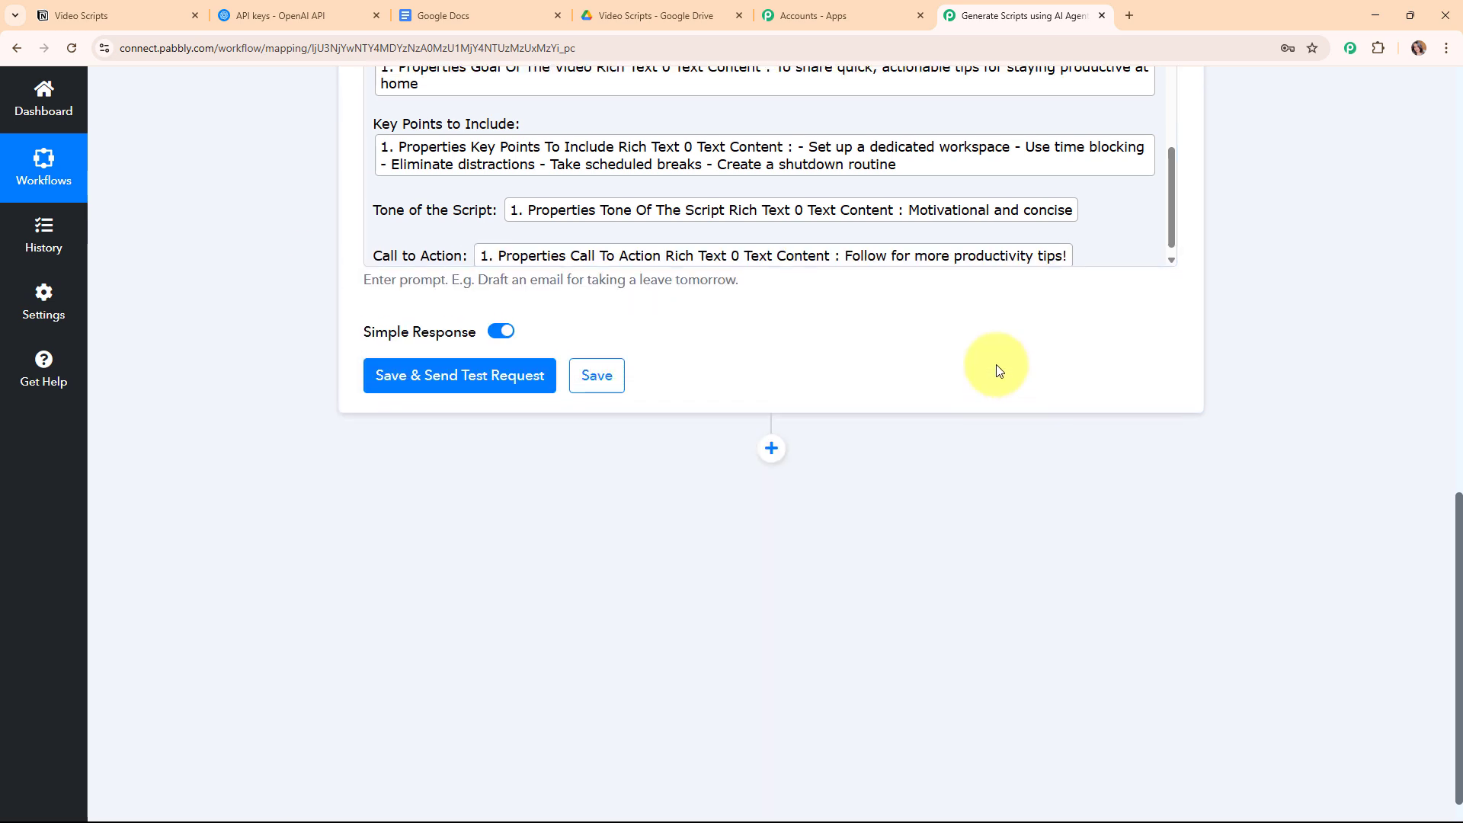
# Check the fully mapped prompt, save the ChatGPT action and send its test request
pyautogui.scroll(4, 995, 364)
pyautogui.scroll(5, 853, 480)
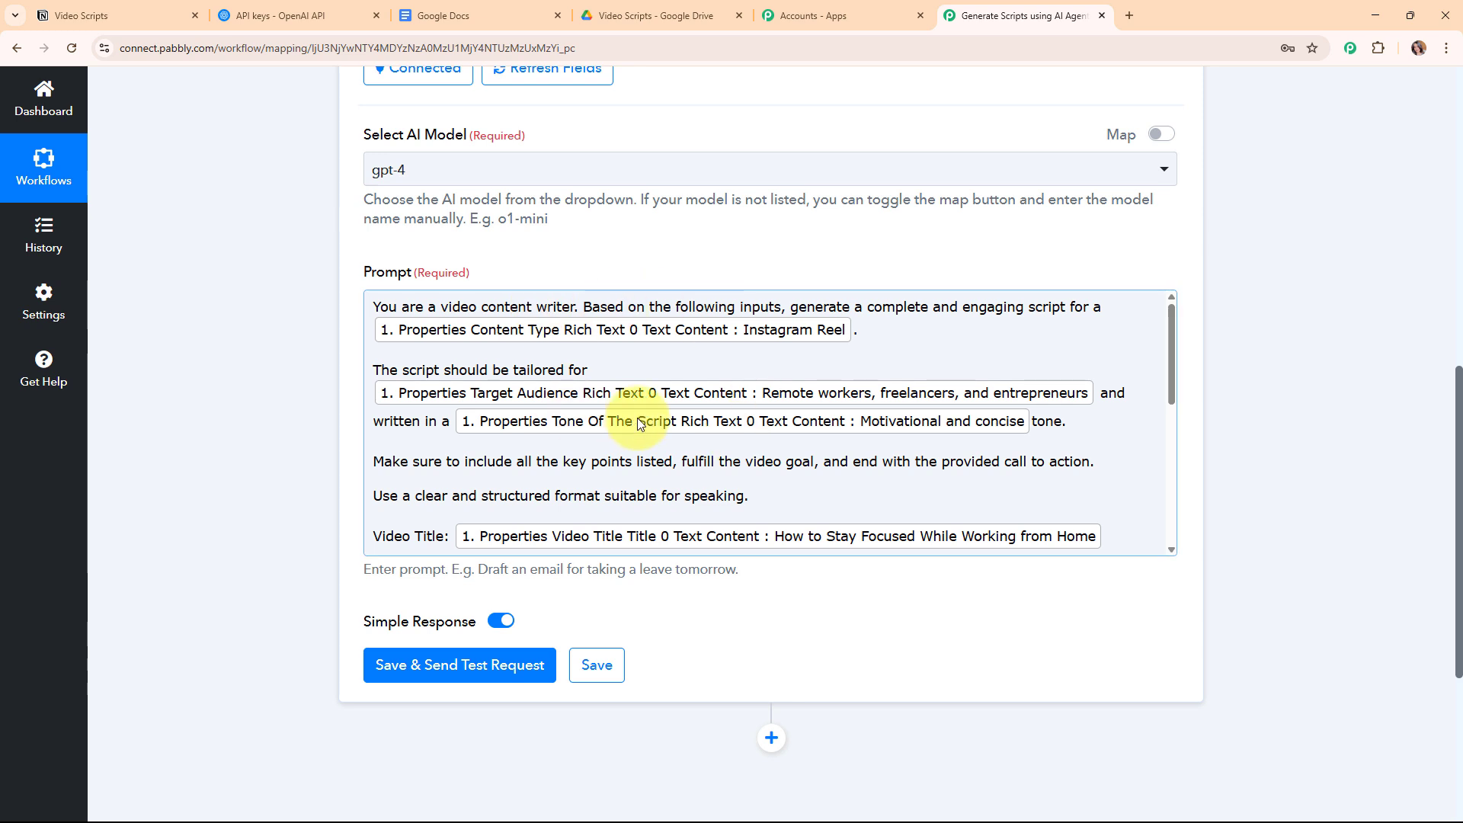
pyautogui.scroll(-1, 697, 215)
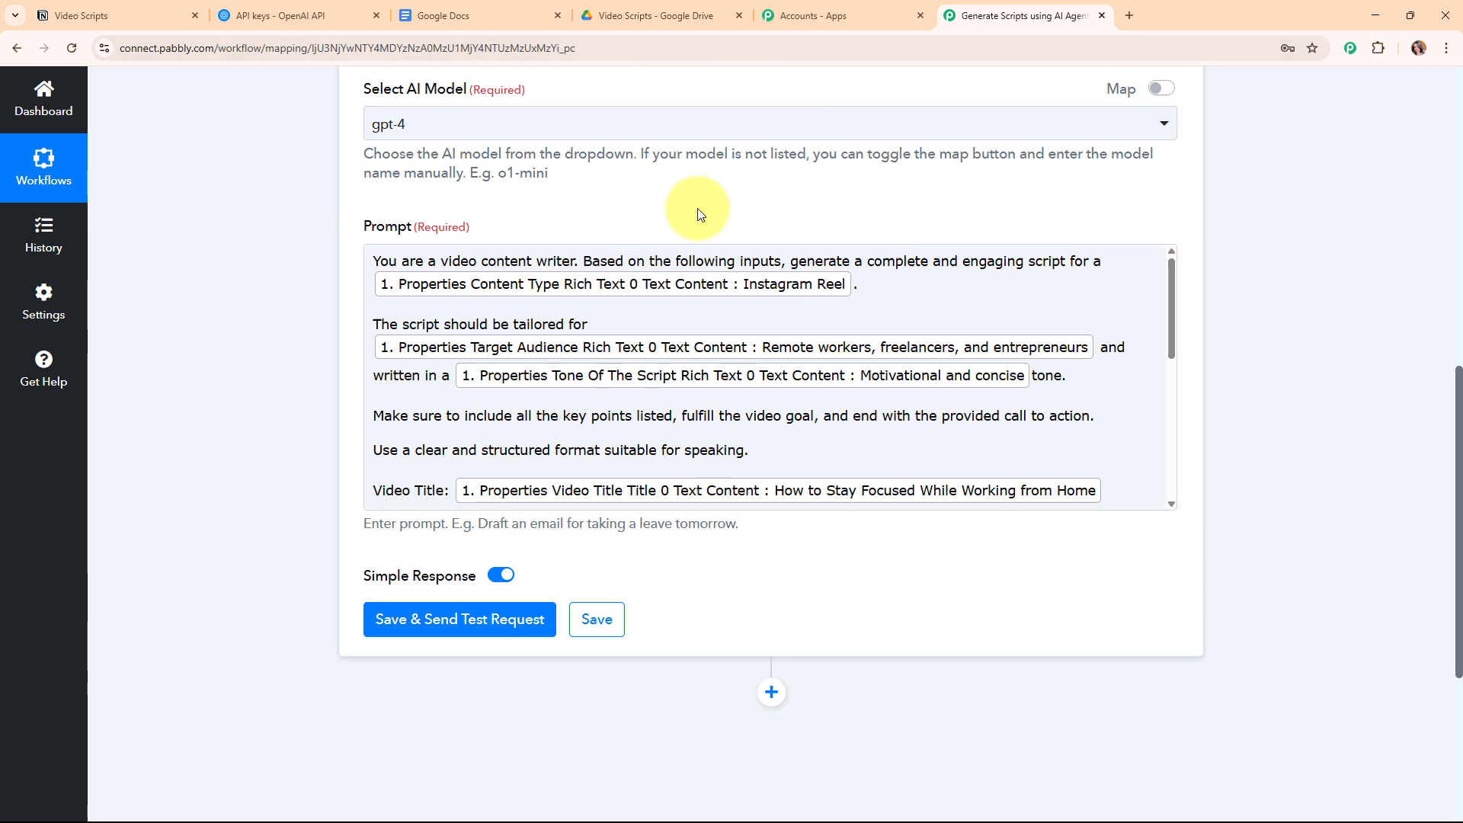
pyautogui.scroll(-2, 697, 213)
pyautogui.click(516, 515)
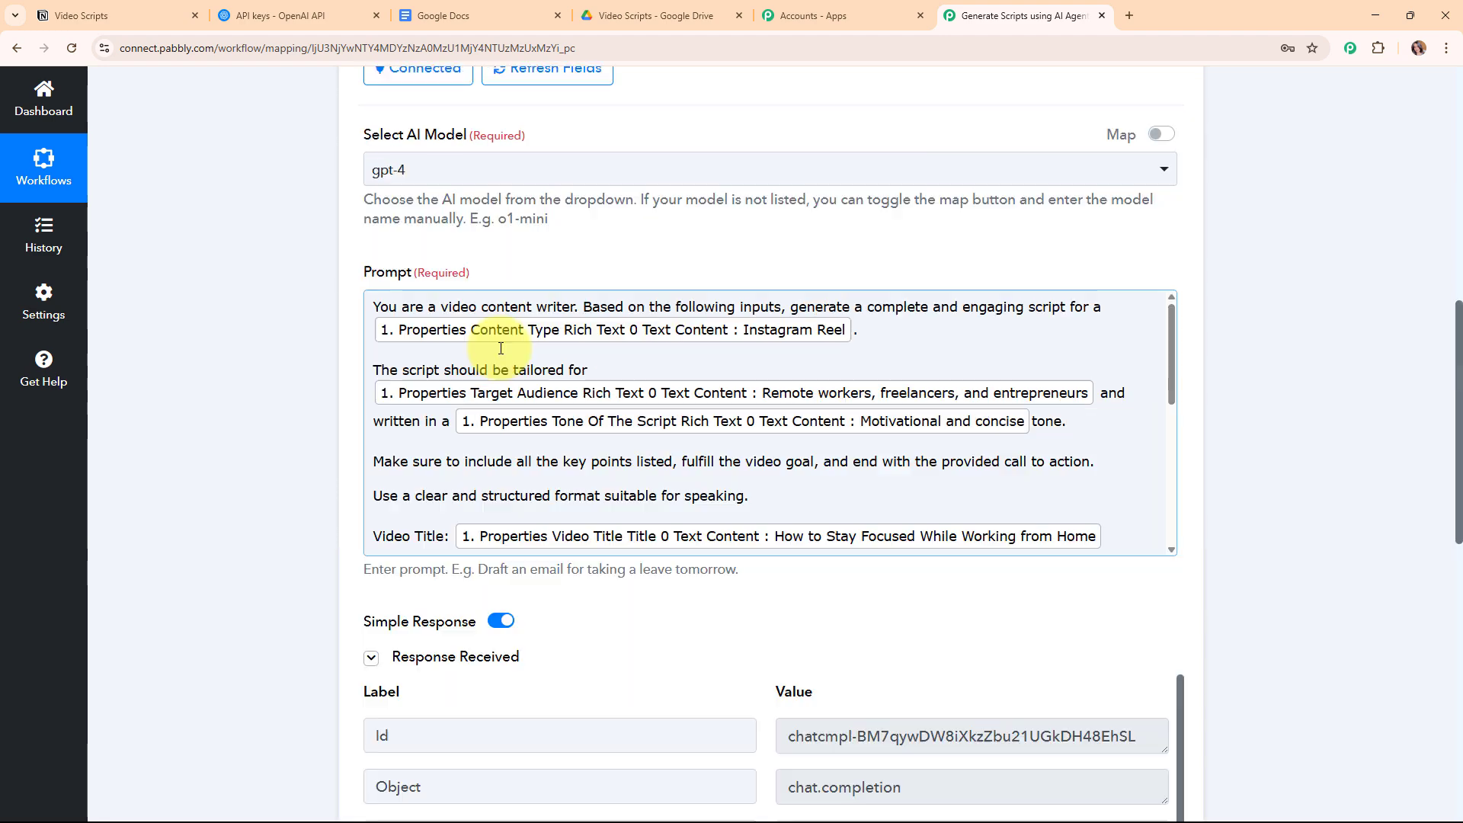
# Enlarge the Choices 0 Message Content value in the ChatGPT response and read the generated script to its end
pyautogui.scroll(-8, 1343, 363)
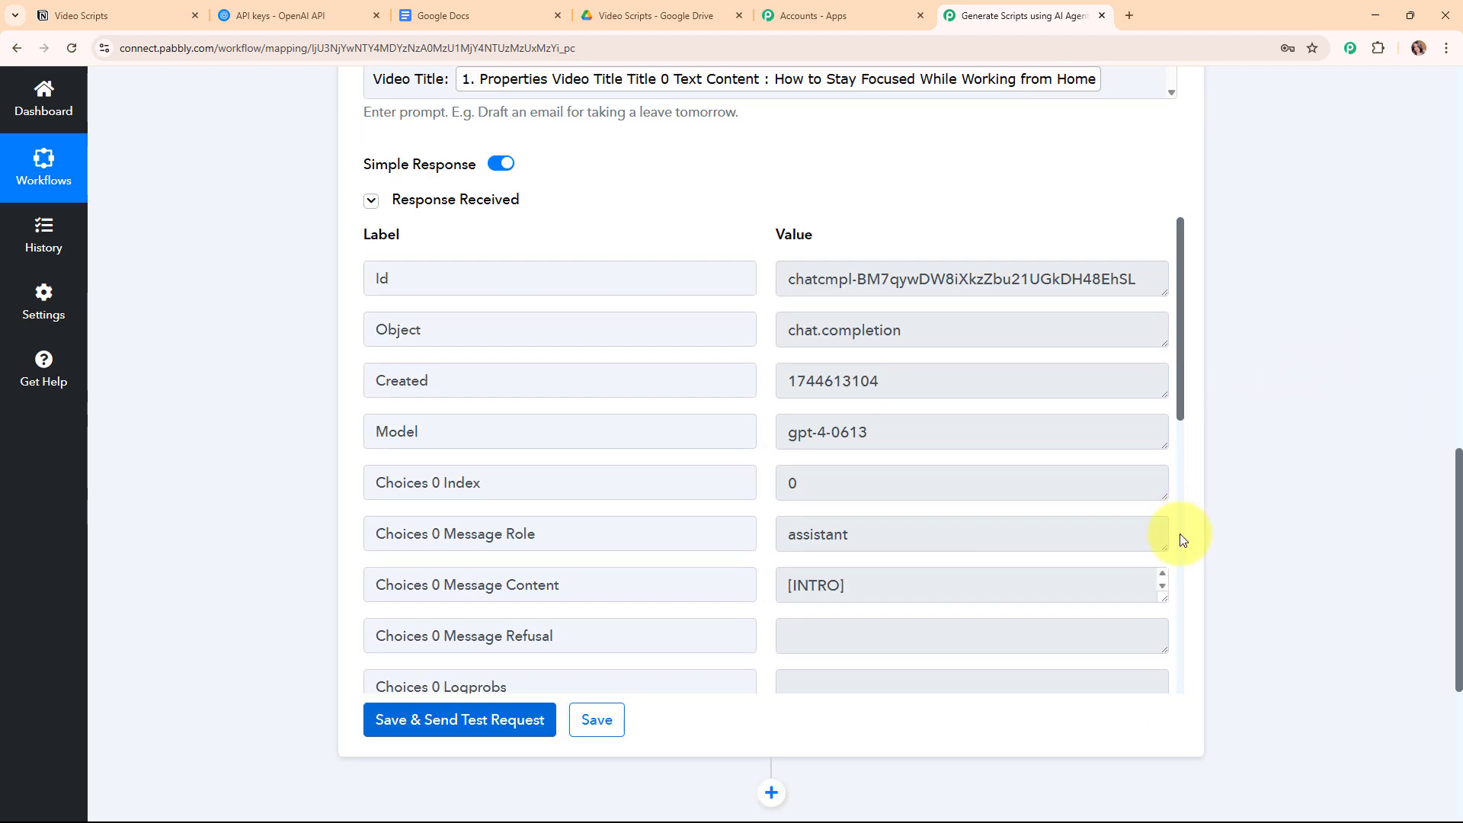
pyautogui.moveTo(1182, 320); pyautogui.dragTo(1182, 430)
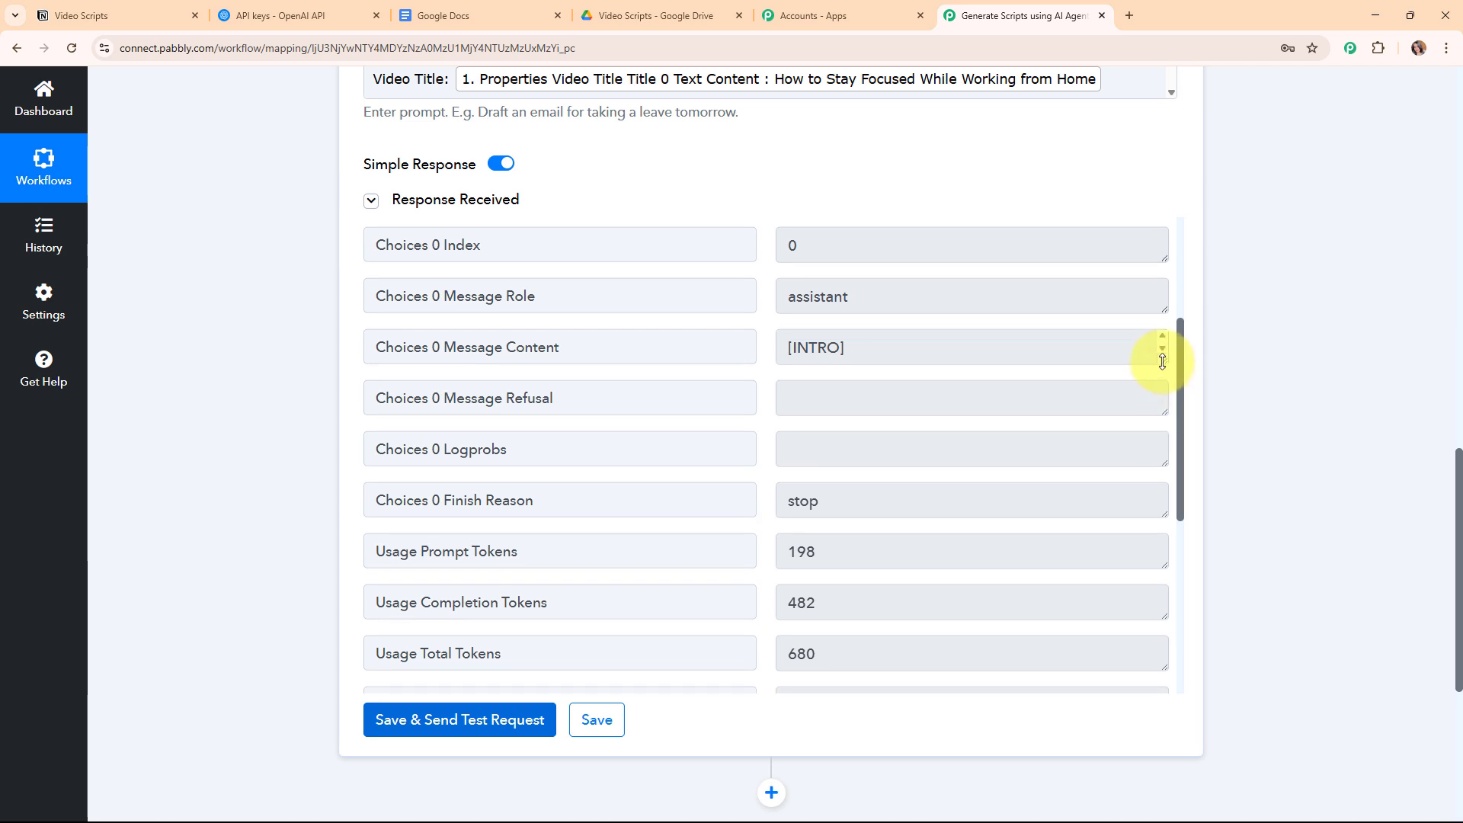
pyautogui.moveTo(1163, 366); pyautogui.dragTo(1140, 663)
pyautogui.scroll(-3, 918, 431)
pyautogui.scroll(-12, 917, 432)
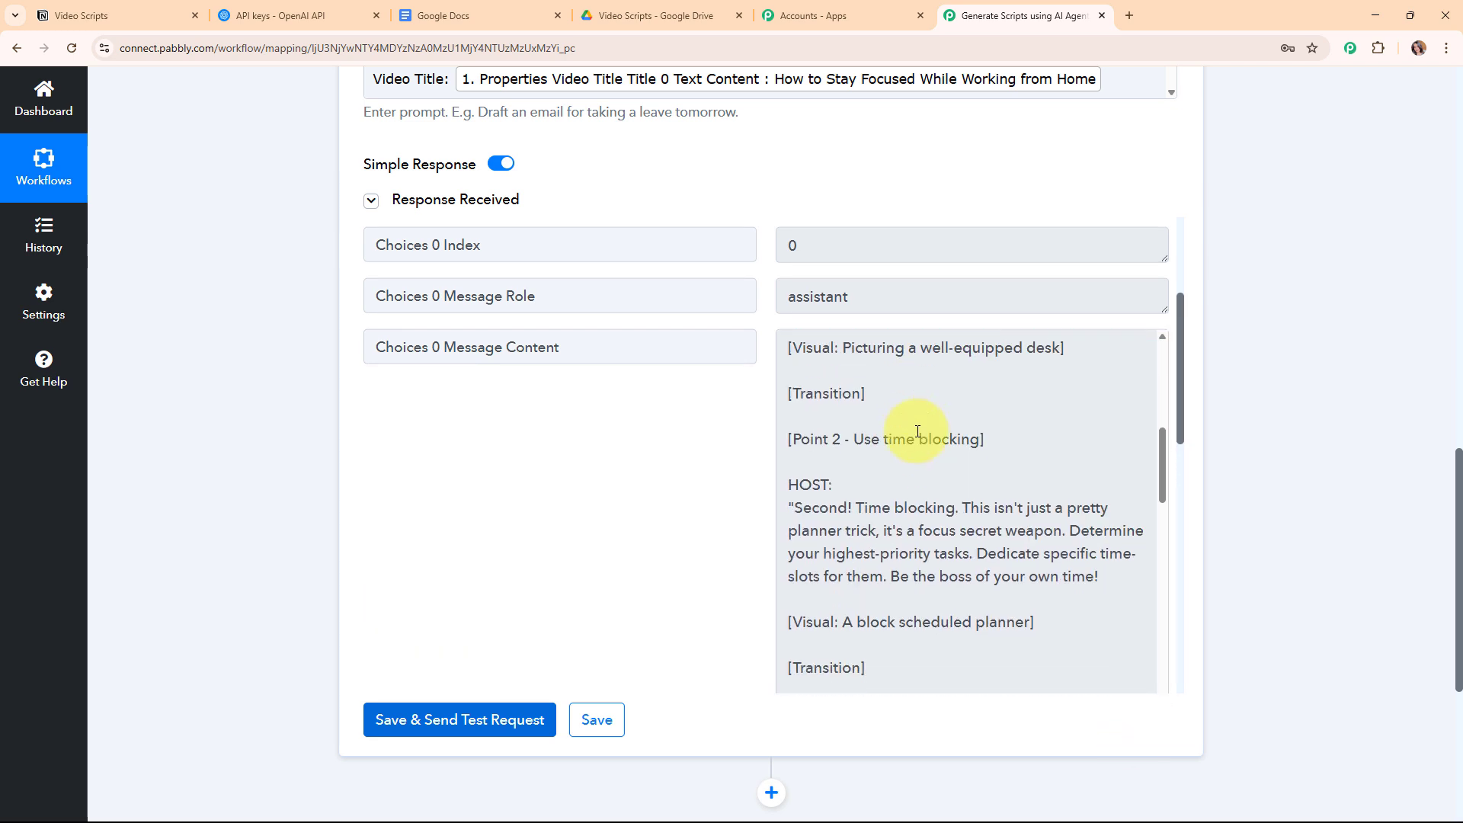
pyautogui.scroll(-5, 918, 423)
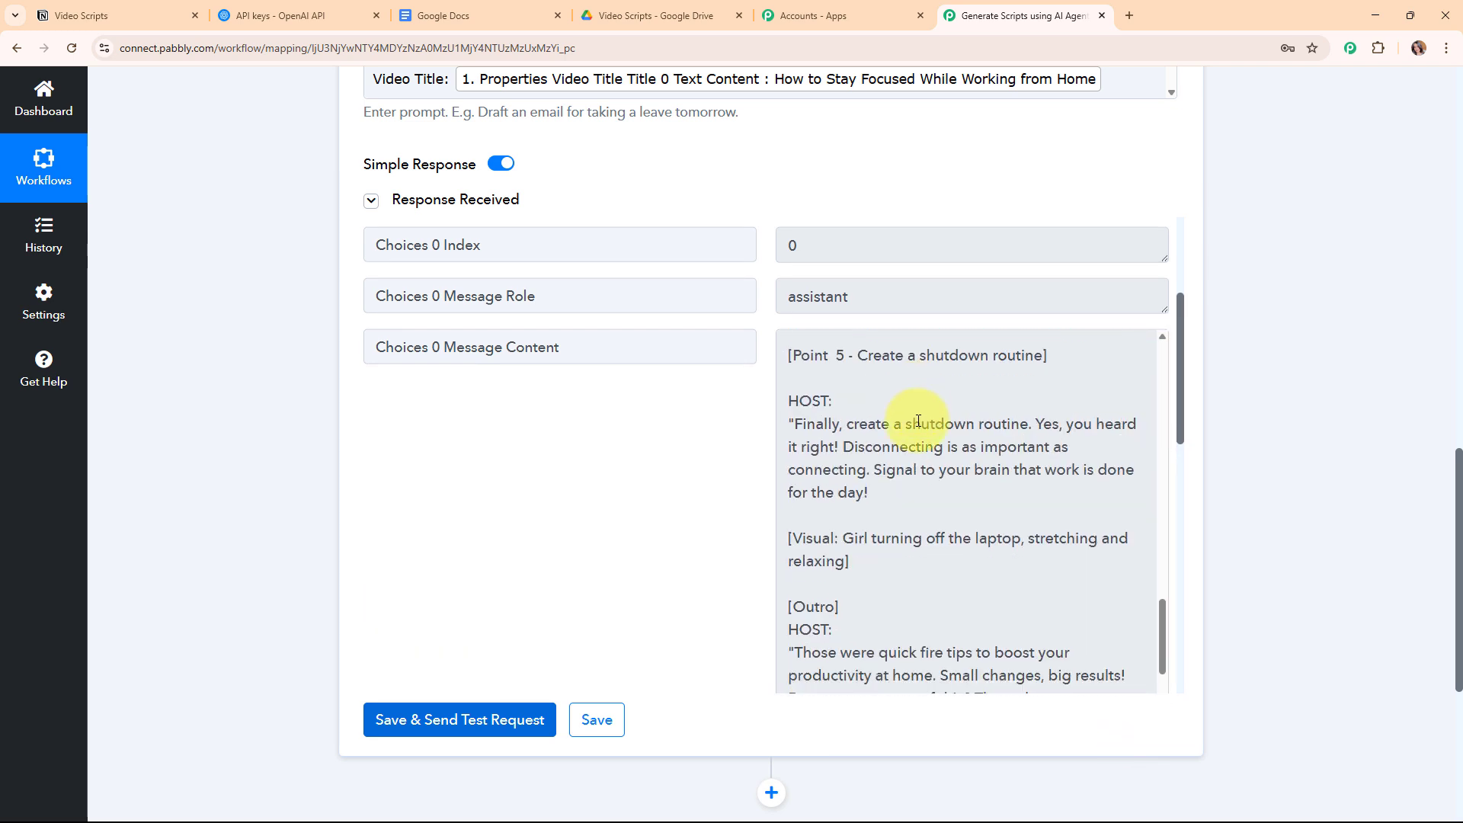
pyautogui.scroll(-1, 998, 443)
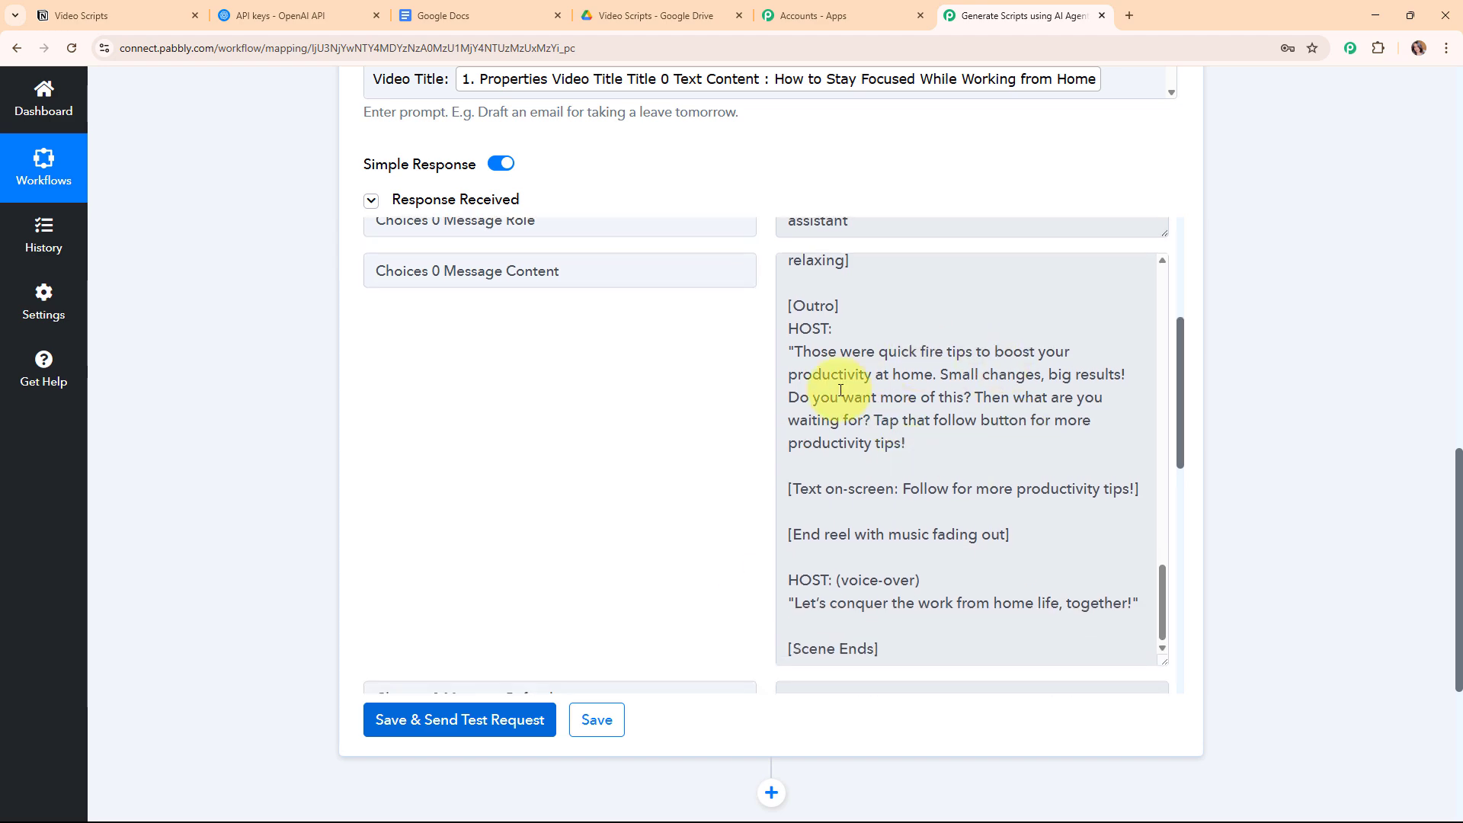
# Collapse the ChatGPT action and add a Google Docs action after it with the Create a Blank Document event
pyautogui.scroll(15, 1232, 388)
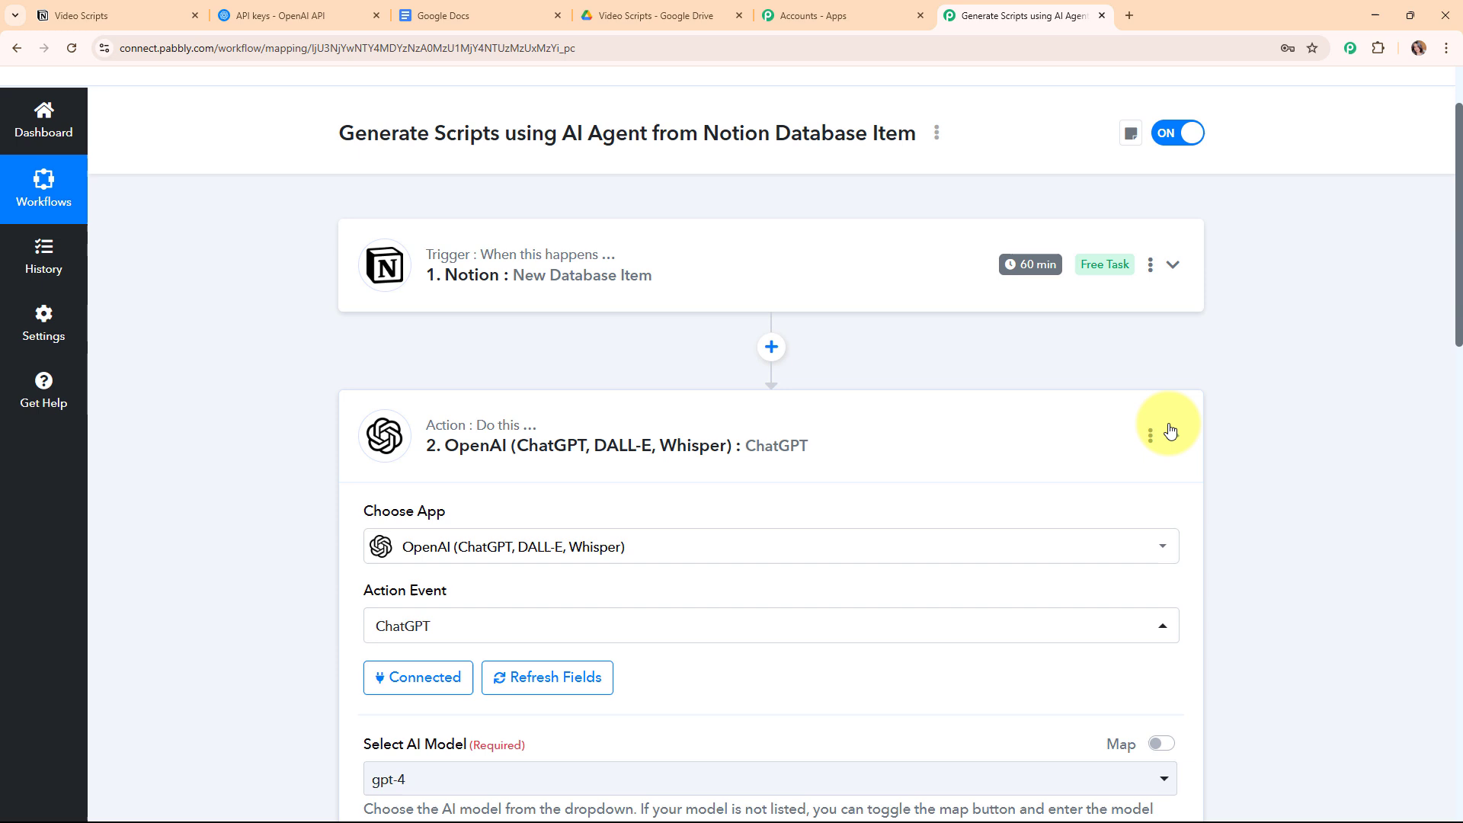
pyautogui.click(1171, 432)
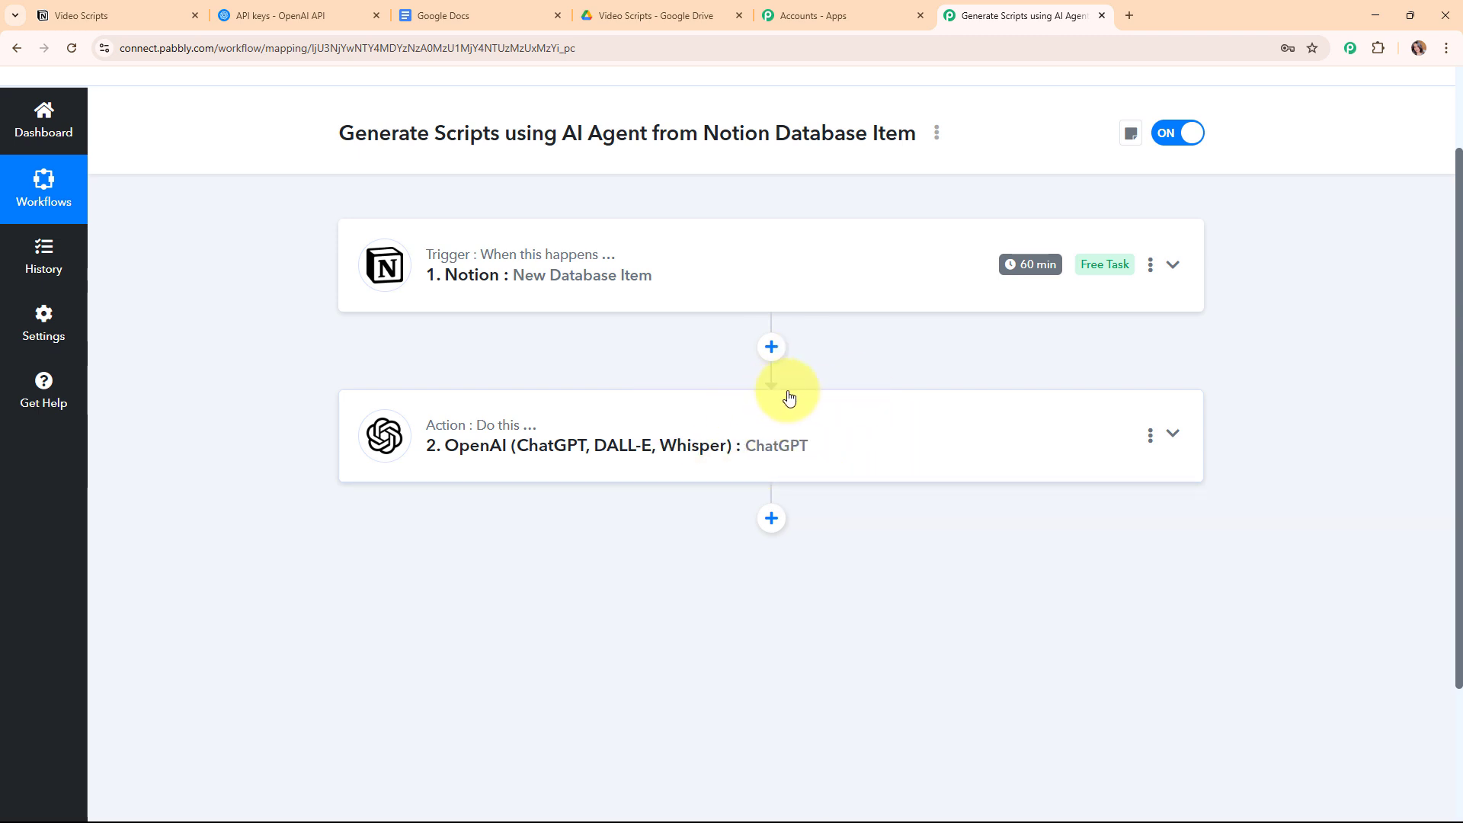
pyautogui.click(772, 520)
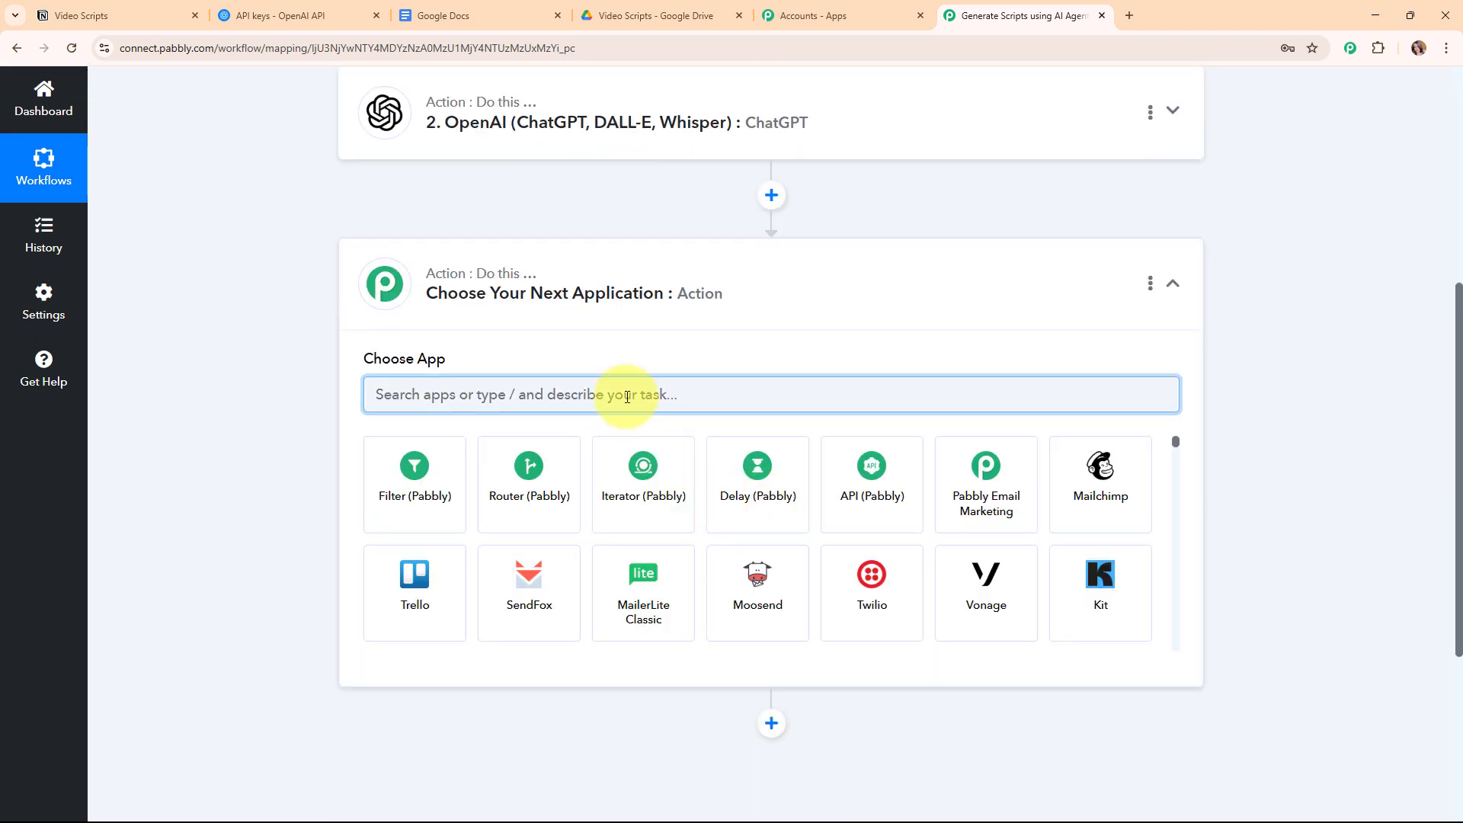
pyautogui.write('goo')
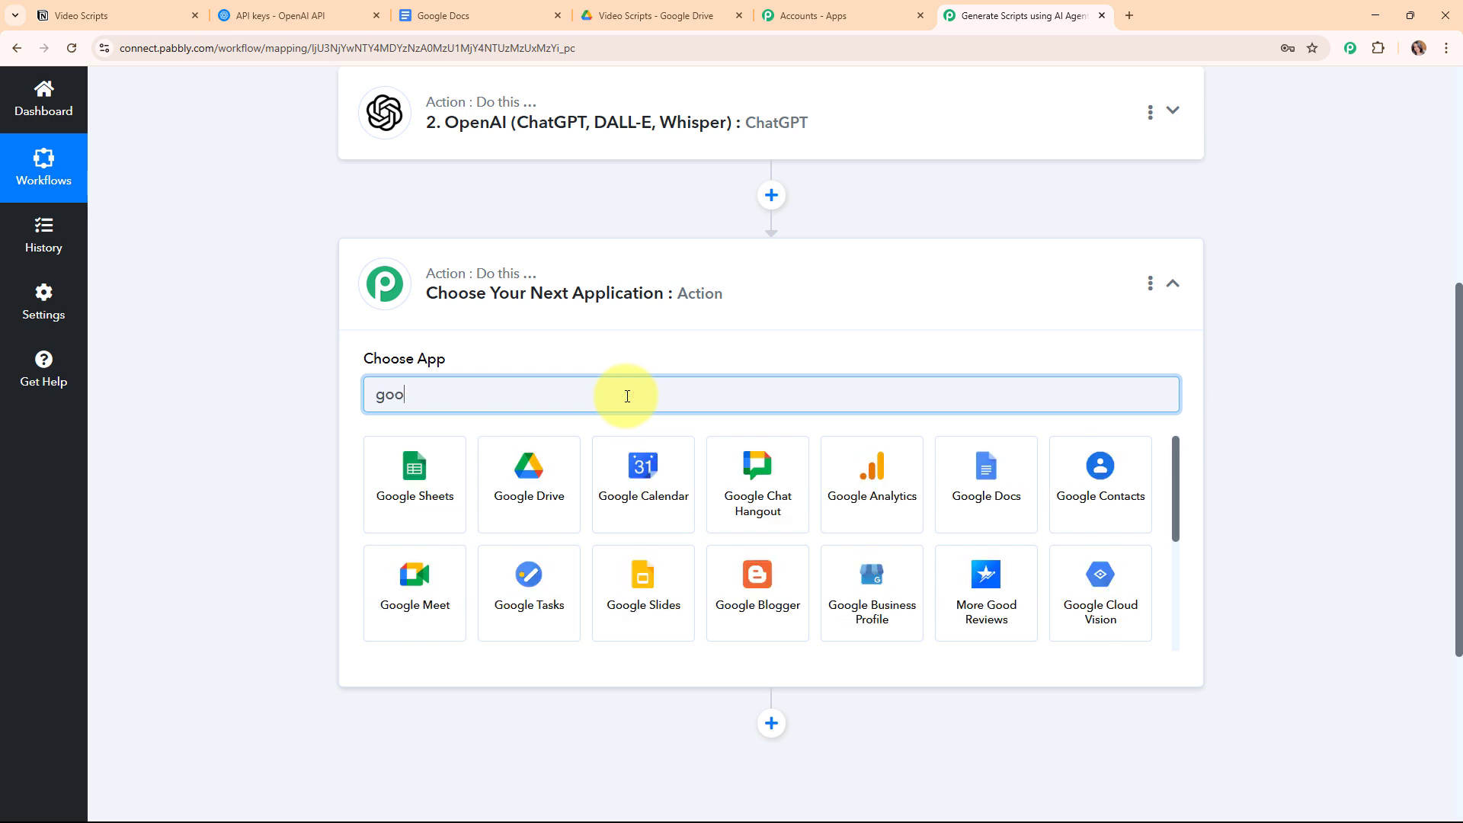
pyautogui.click(1007, 509)
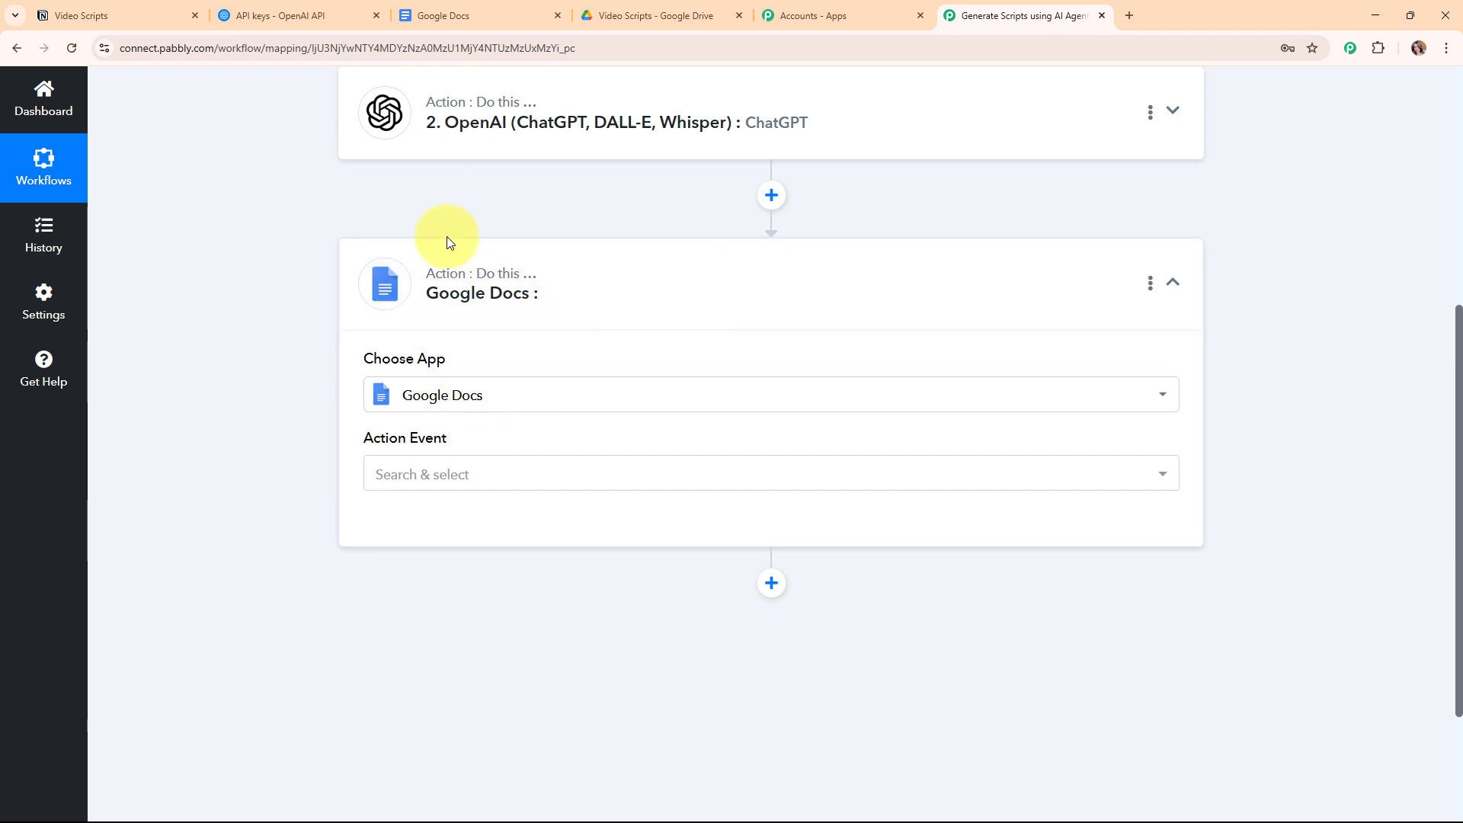
pyautogui.click(499, 476)
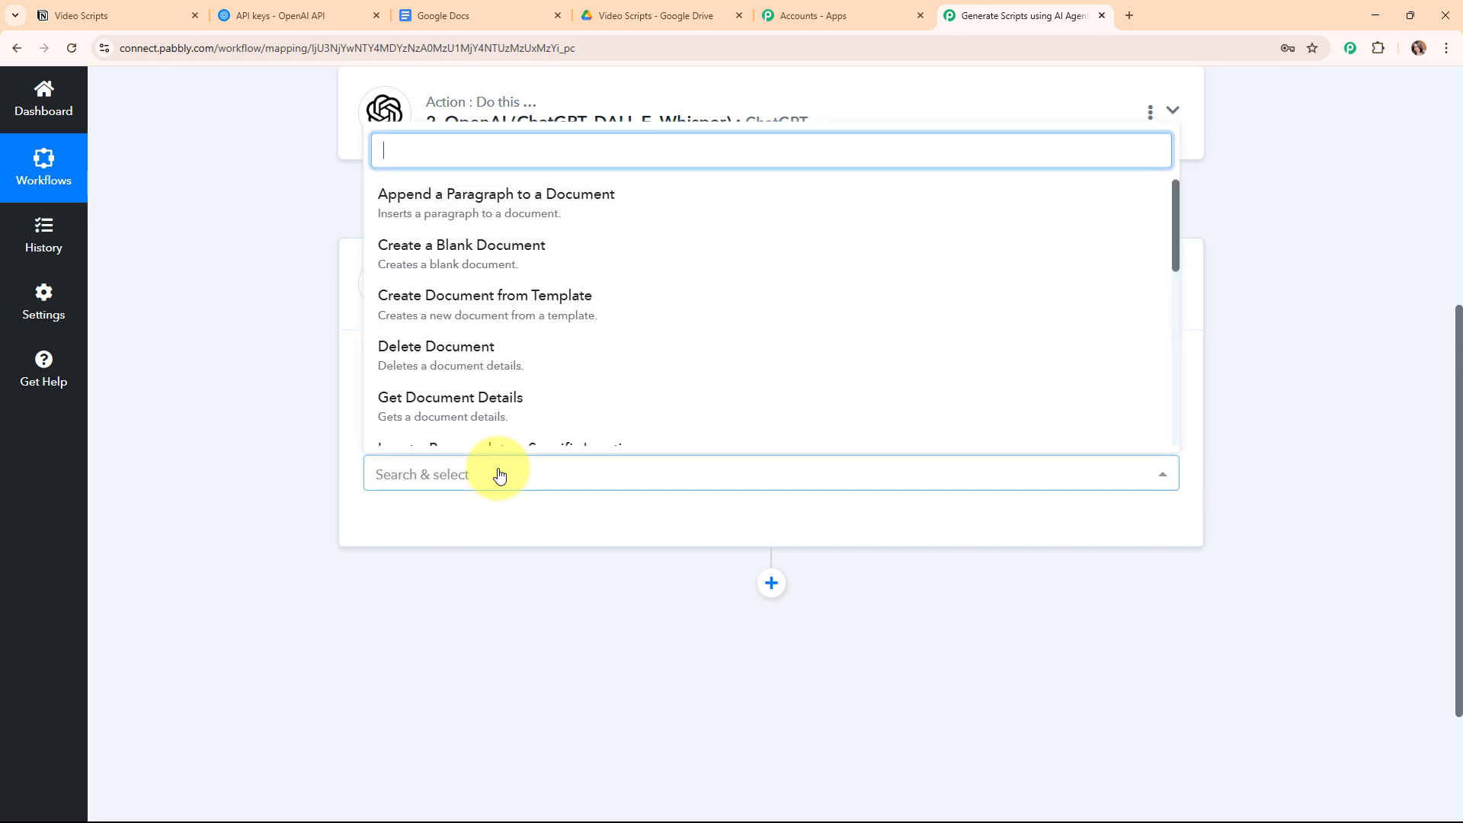
pyautogui.click(463, 259)
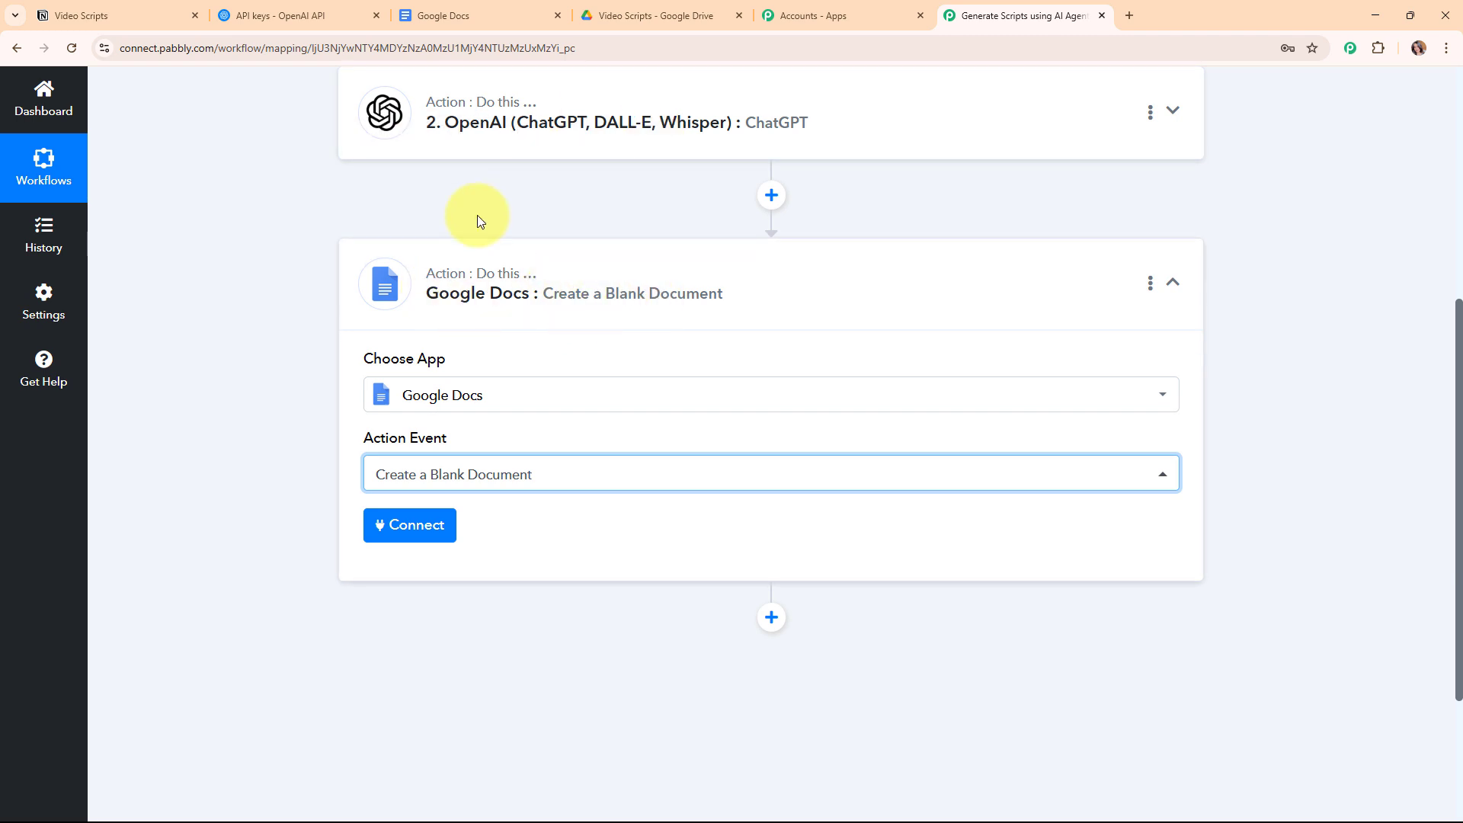
# Add a new Google Docs connection to the action and authorize Pabbly Connect's access with the first listed Google account
pyautogui.click(423, 527)
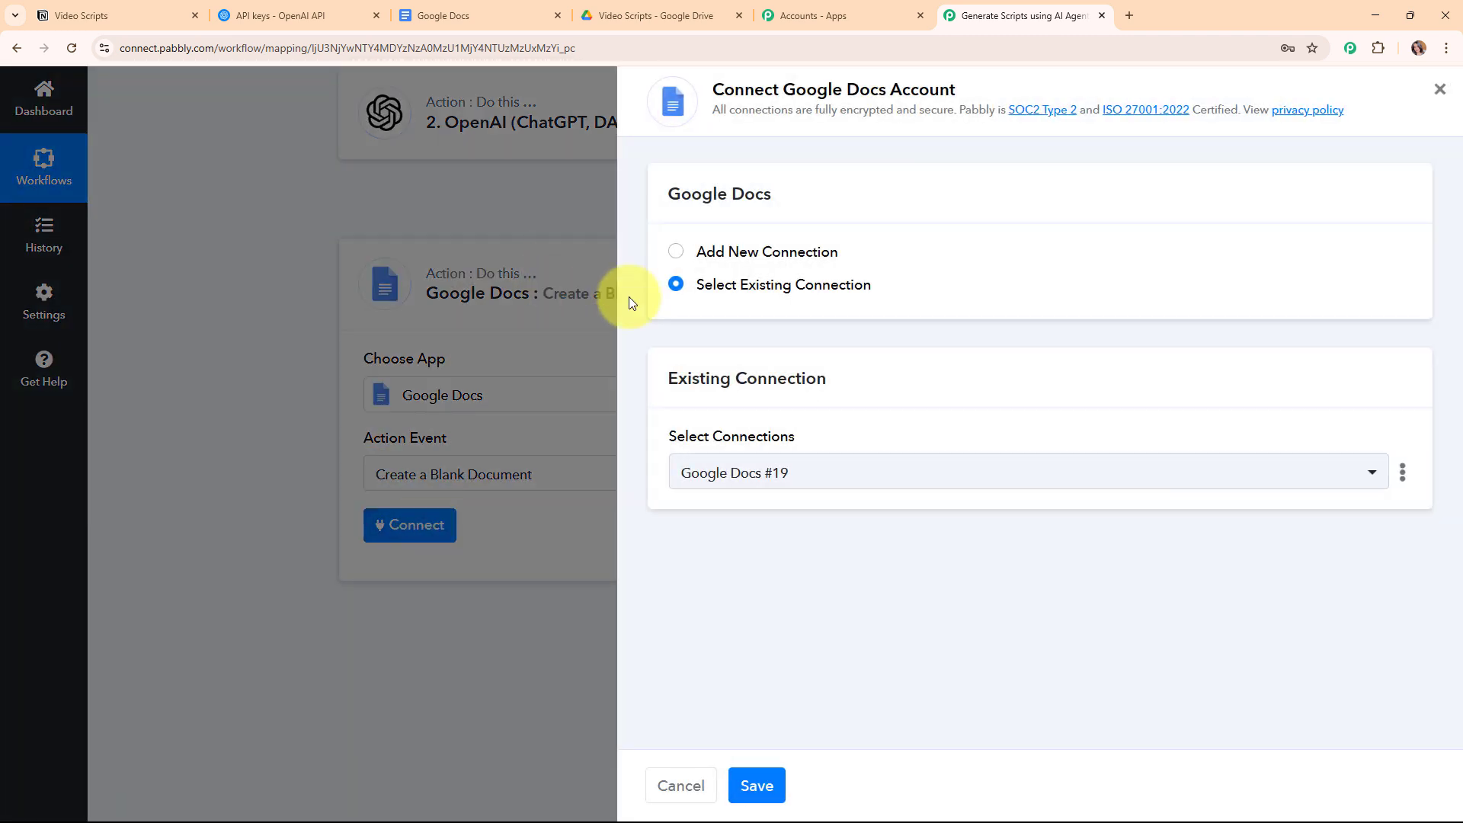
pyautogui.click(677, 254)
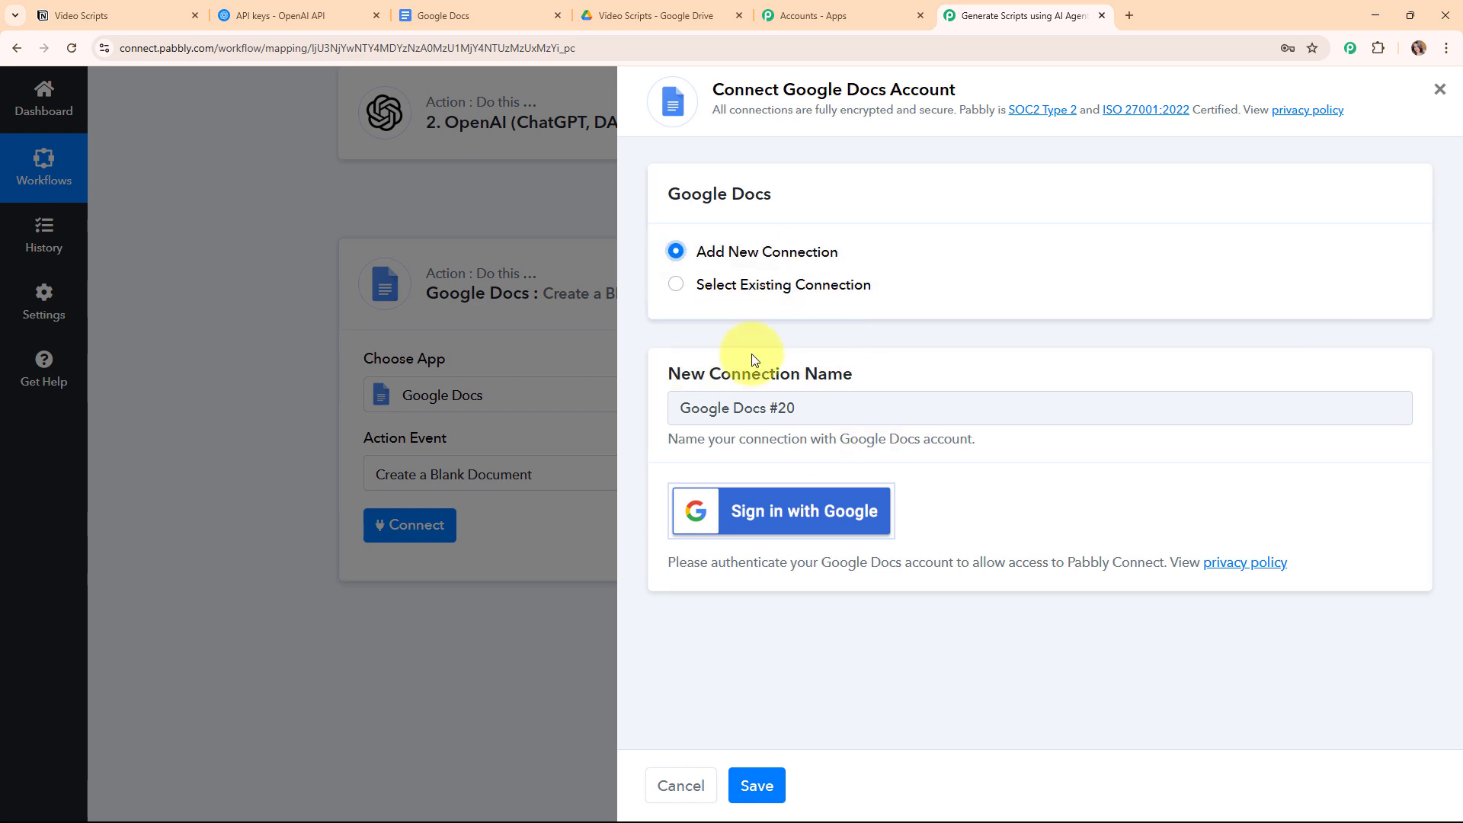
pyautogui.click(831, 527)
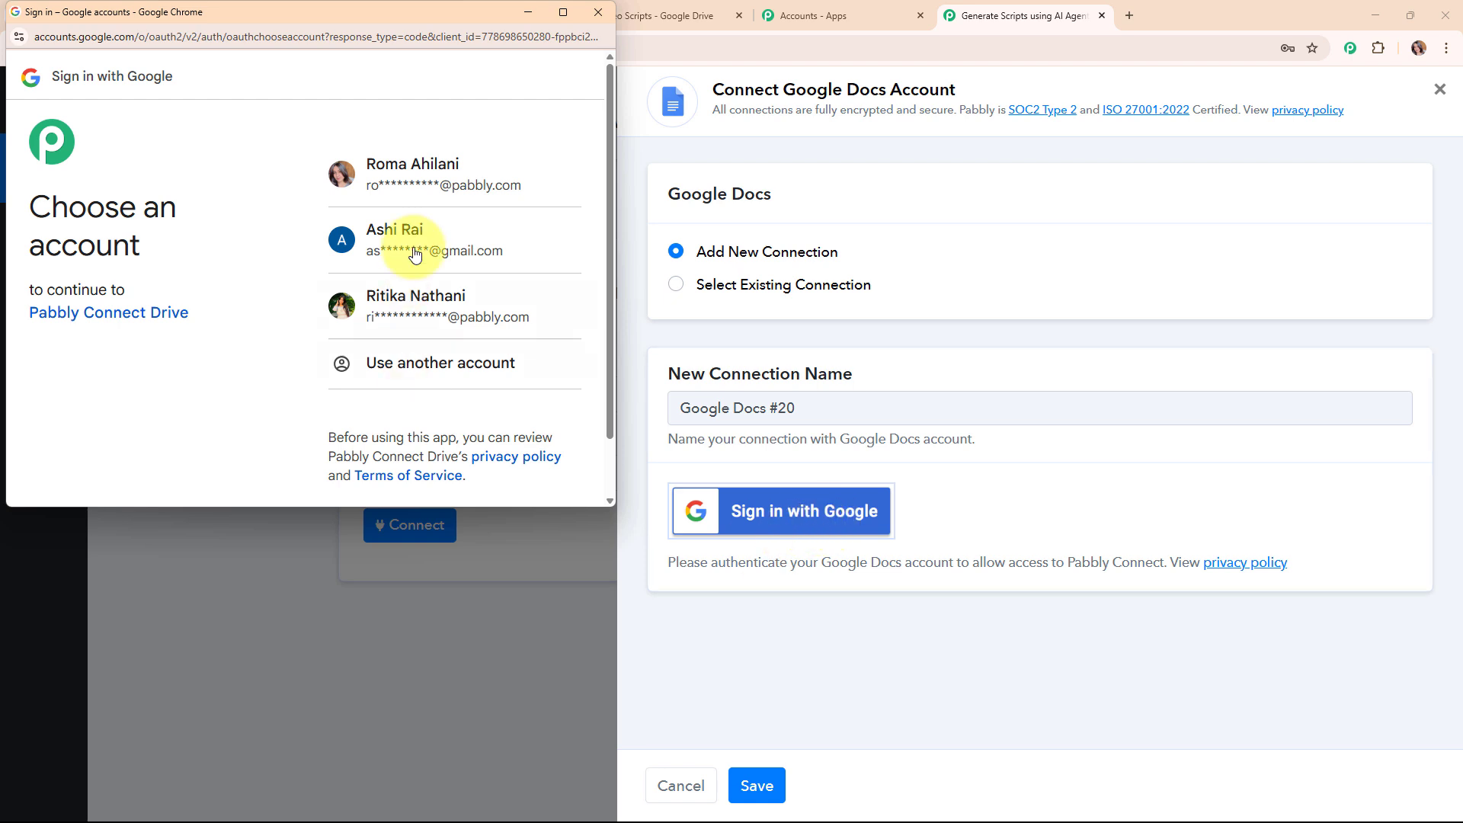
pyautogui.click(433, 199)
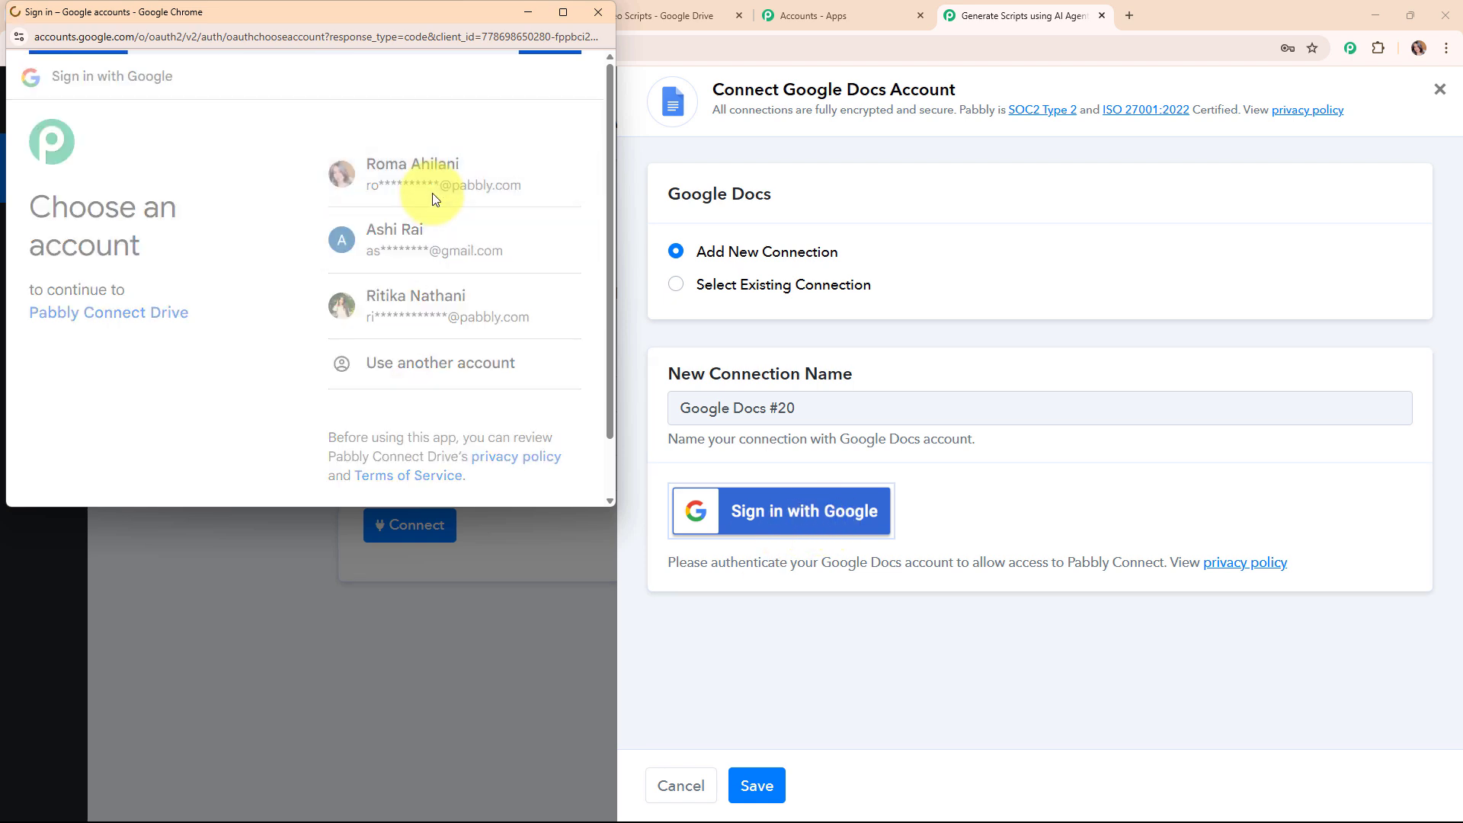
pyautogui.click(521, 472)
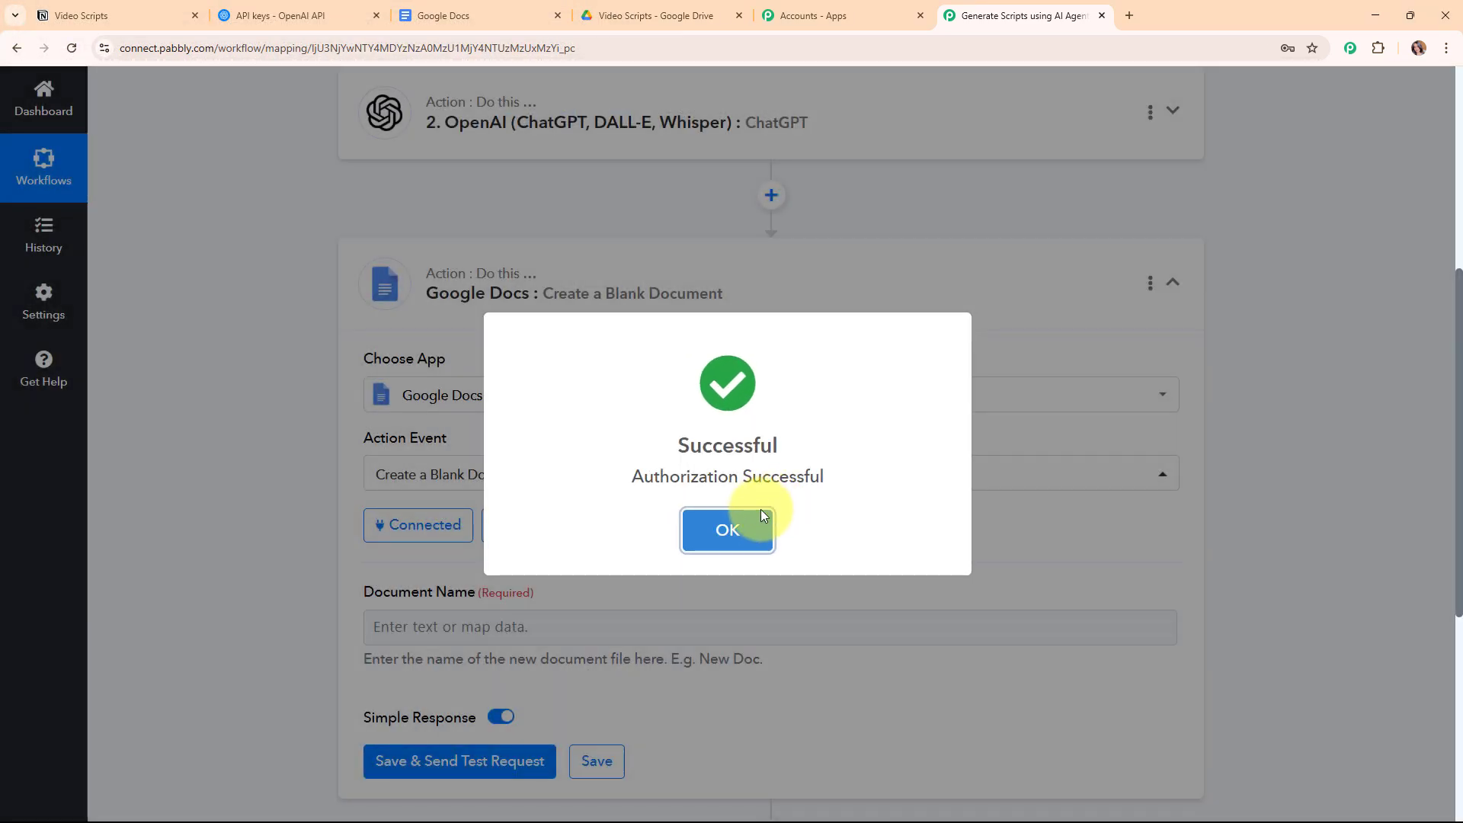
pyautogui.click(758, 516)
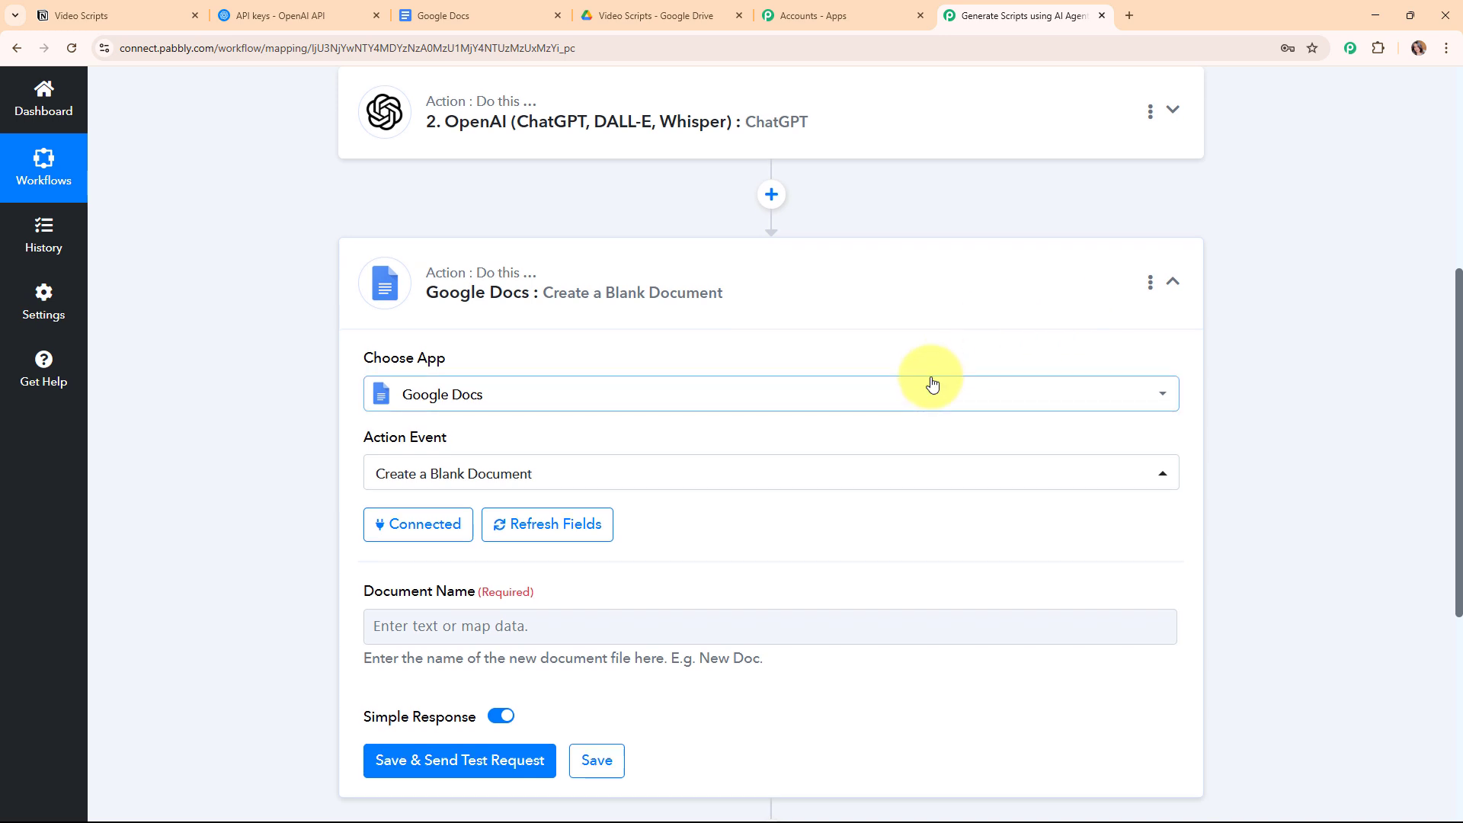
# Map the Document Name to the Properties Video Title Title 0 Text Content value from the Notion step
pyautogui.scroll(-5, 928, 382)
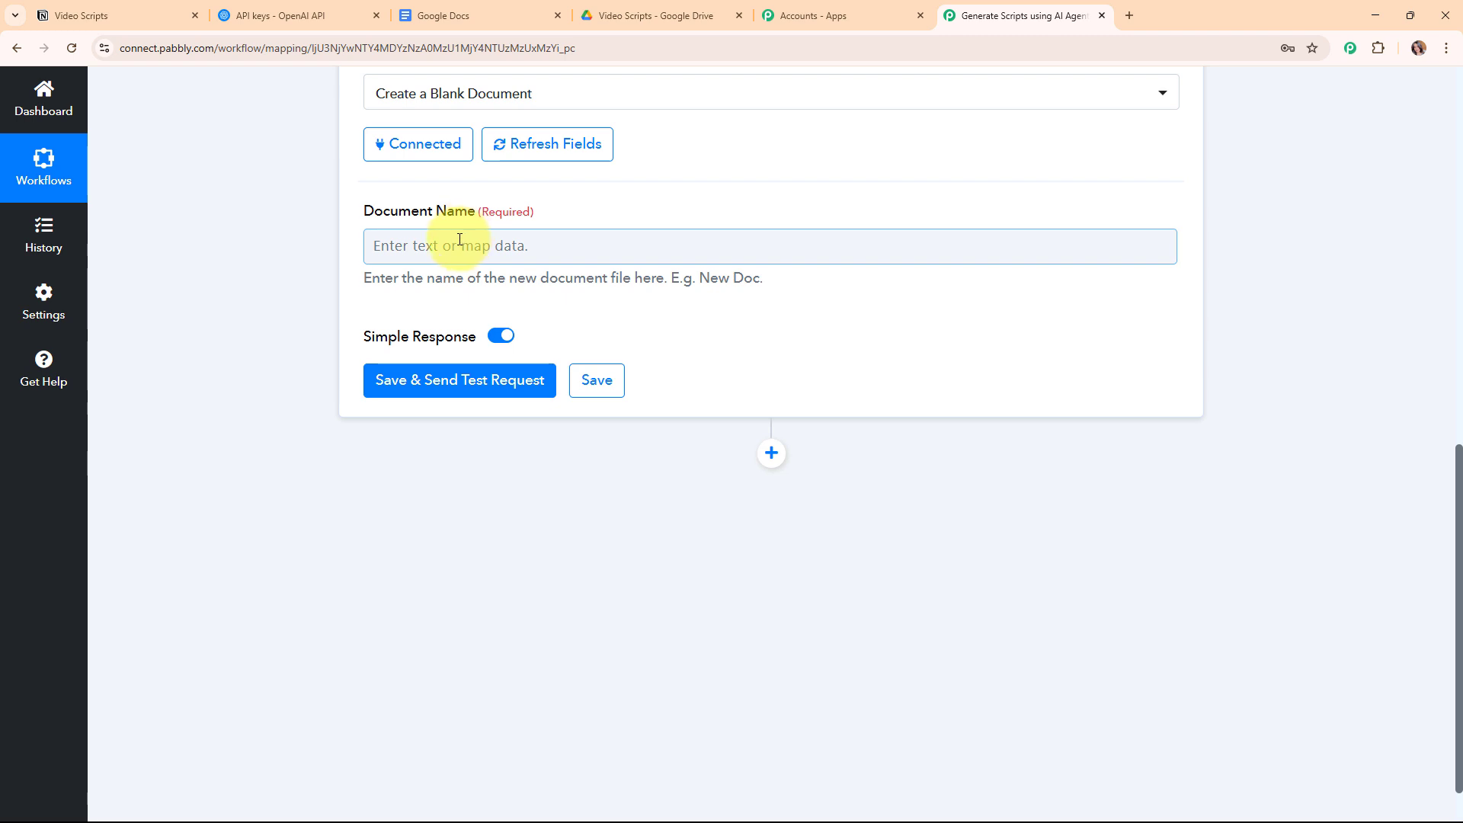
pyautogui.click(400, 257)
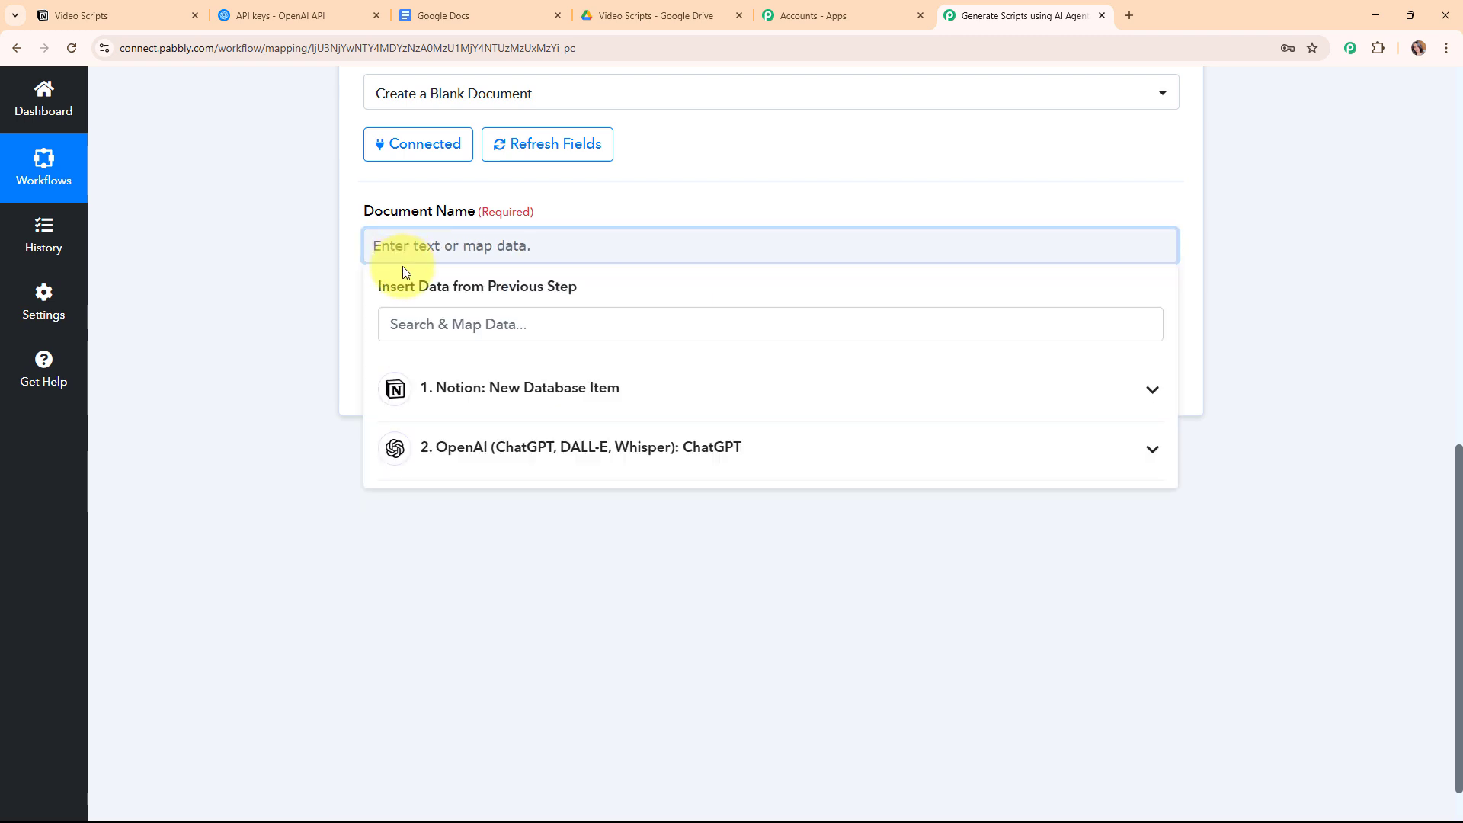
pyautogui.click(675, 399)
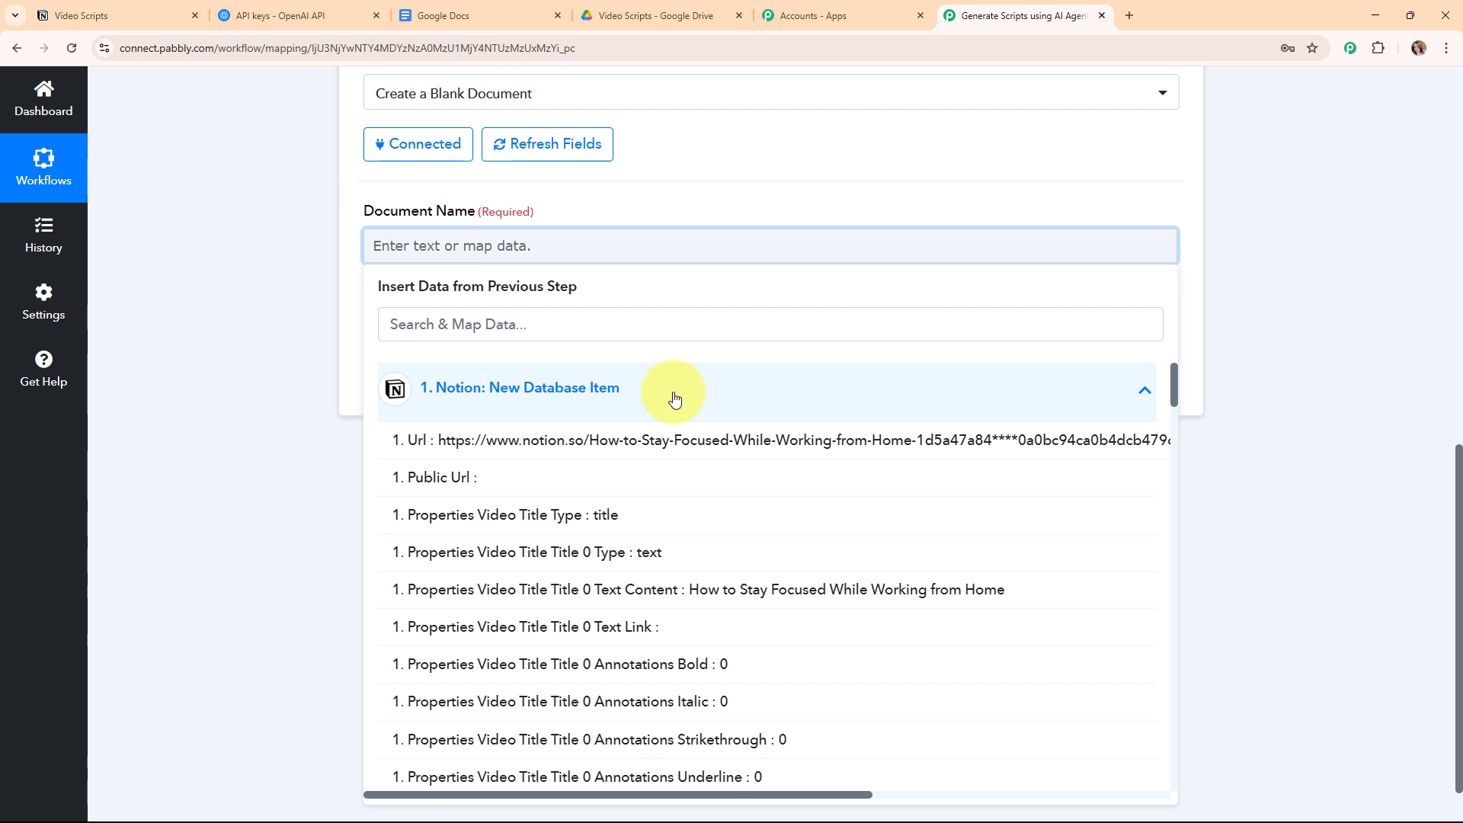
pyautogui.scroll(-2, 846, 509)
pyautogui.click(836, 453)
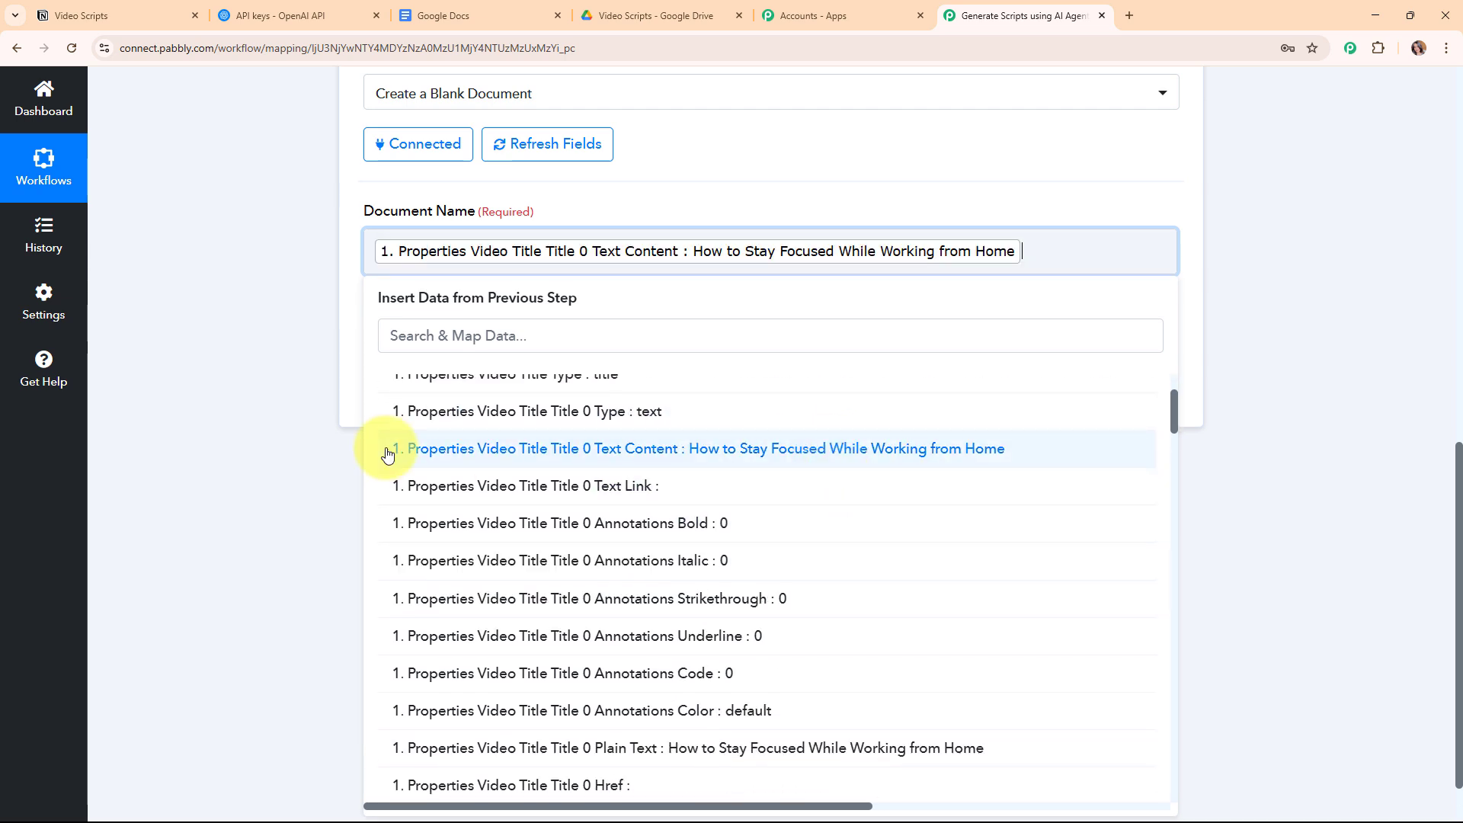
pyautogui.click(211, 343)
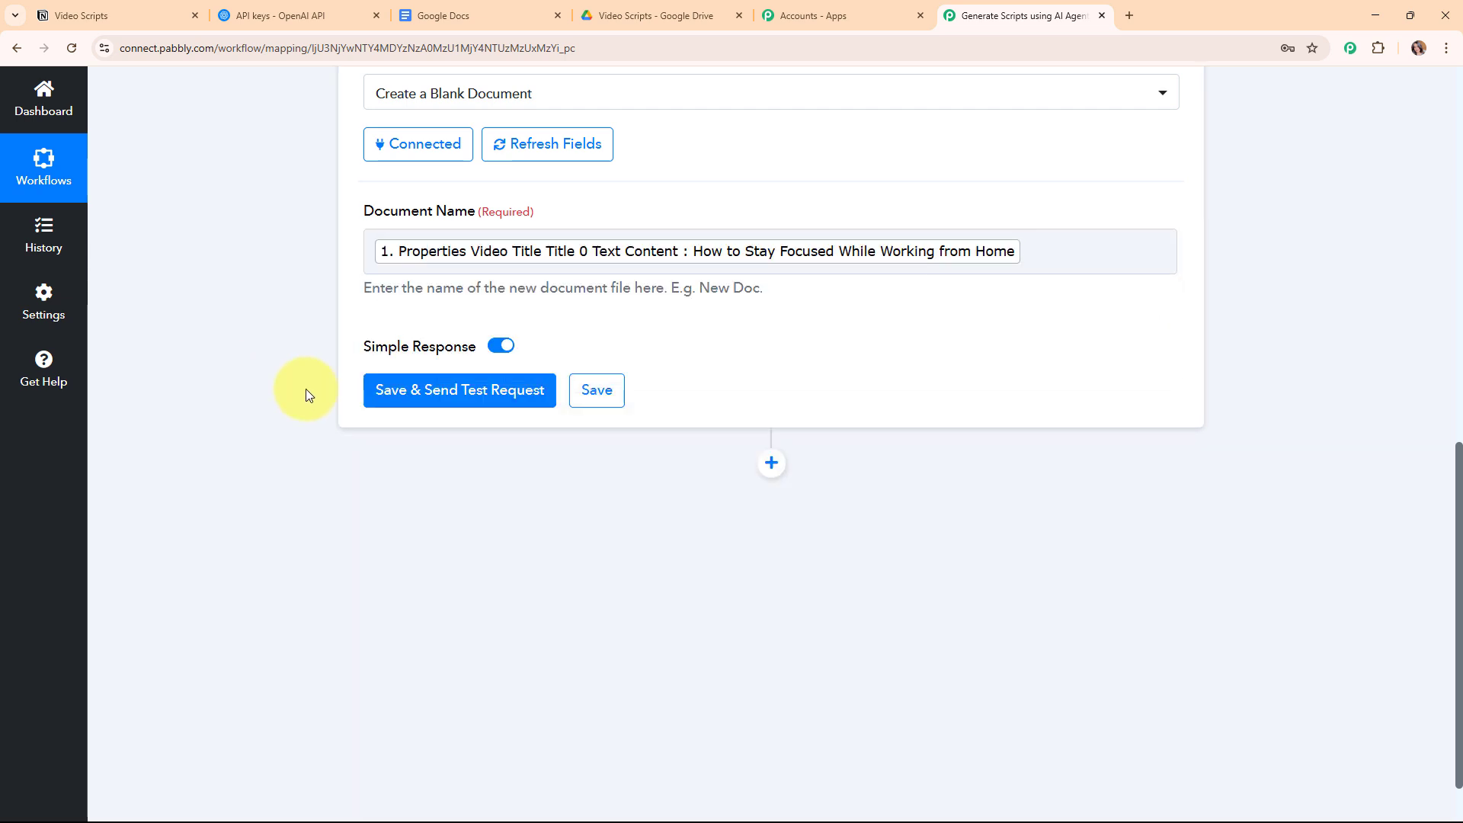
# Save the Create a Blank Document action with a test request, check the response and collapse the action
pyautogui.click(449, 395)
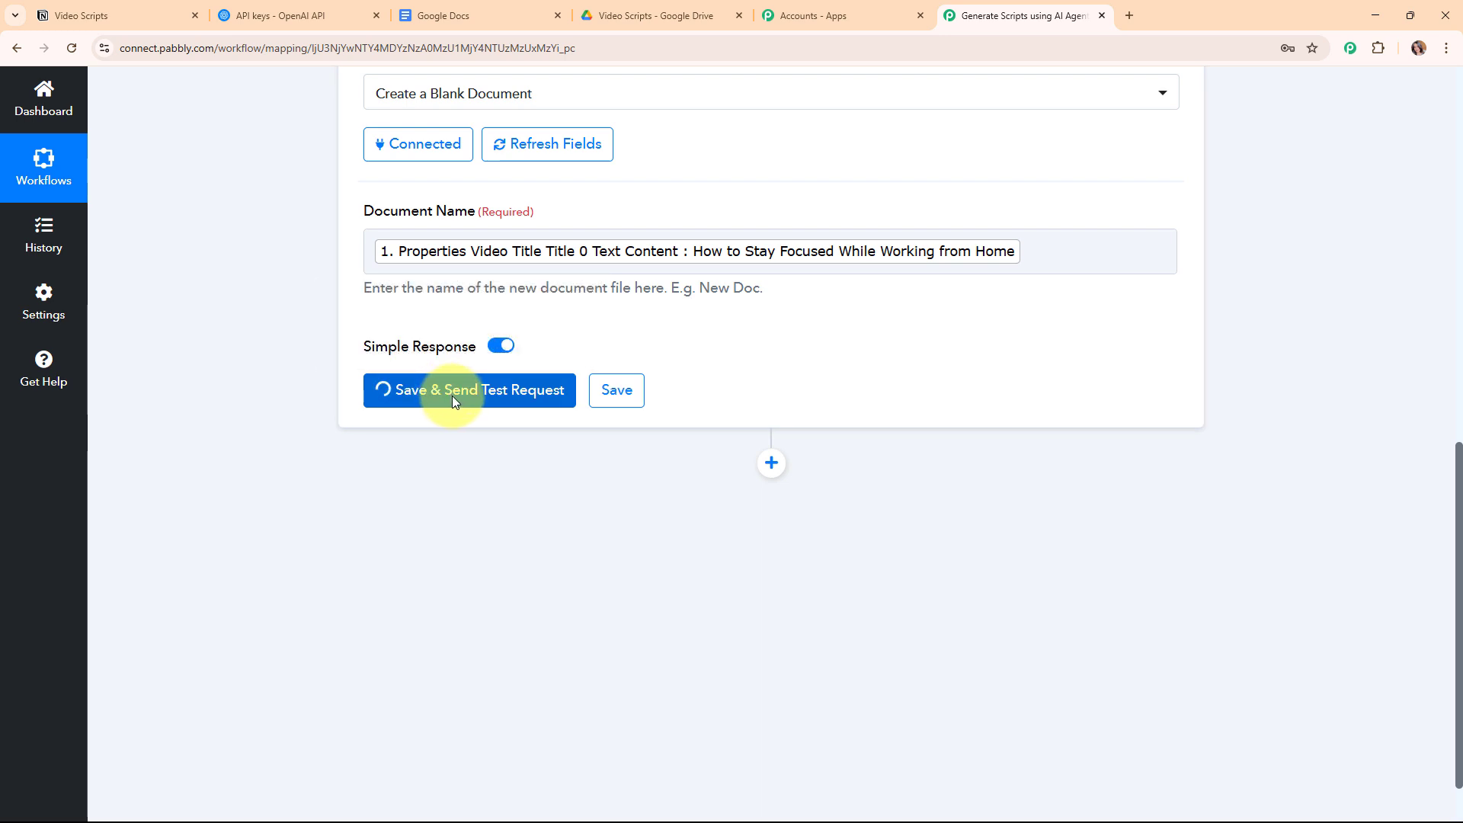
pyautogui.scroll(-3, 1259, 386)
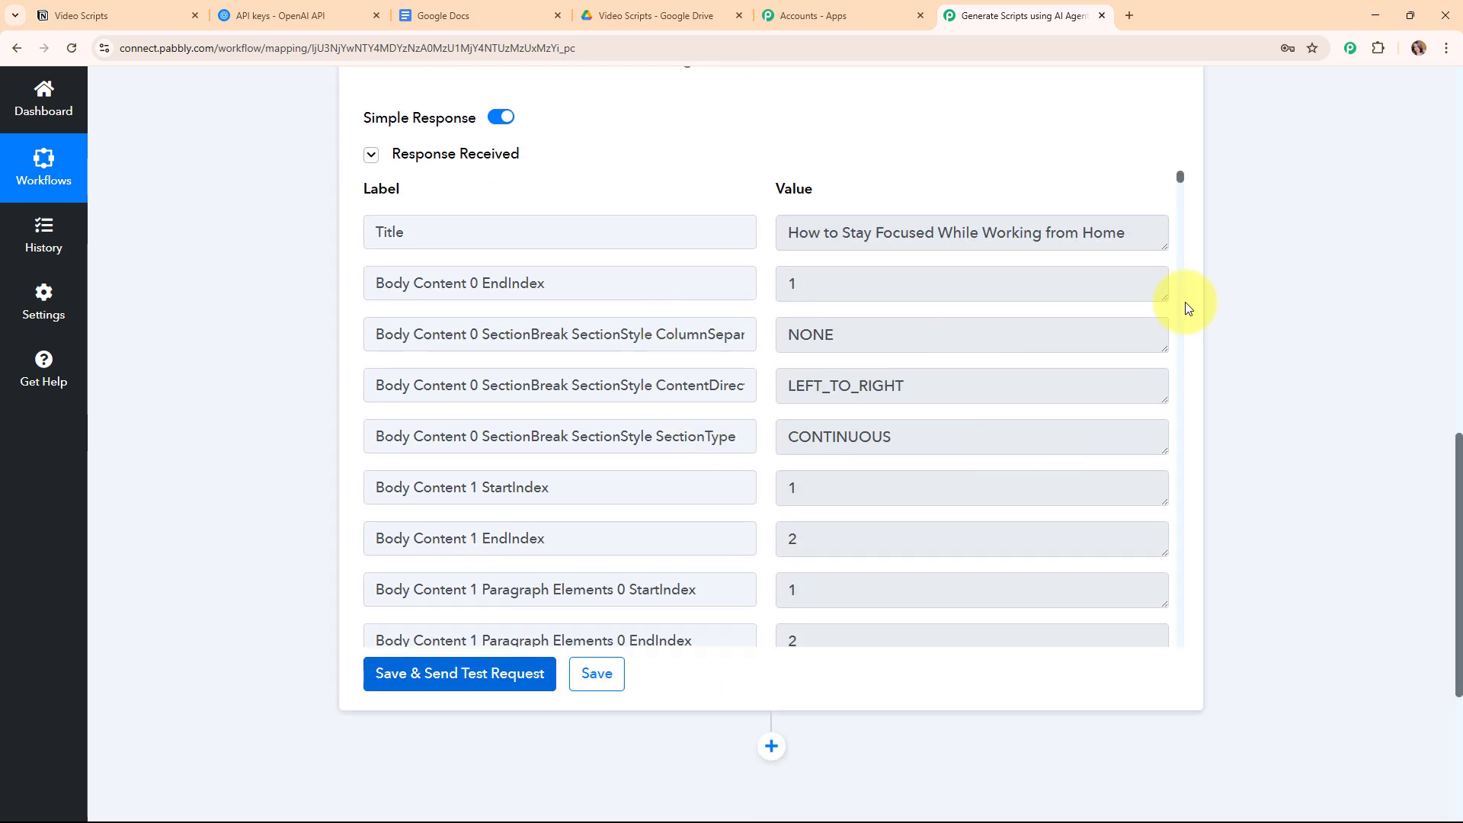
pyautogui.scroll(5, 1338, 381)
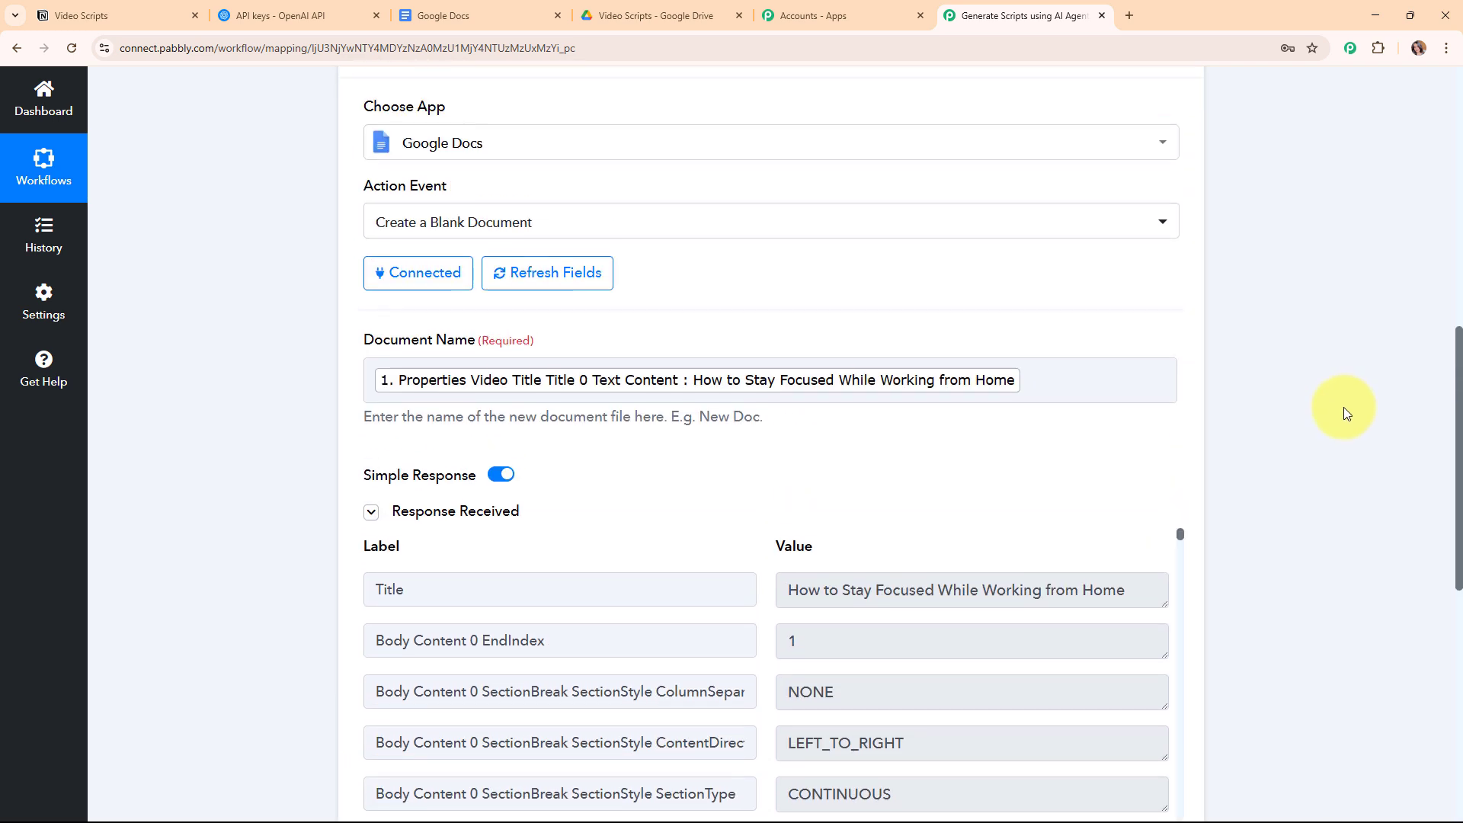
pyautogui.scroll(4, 1342, 406)
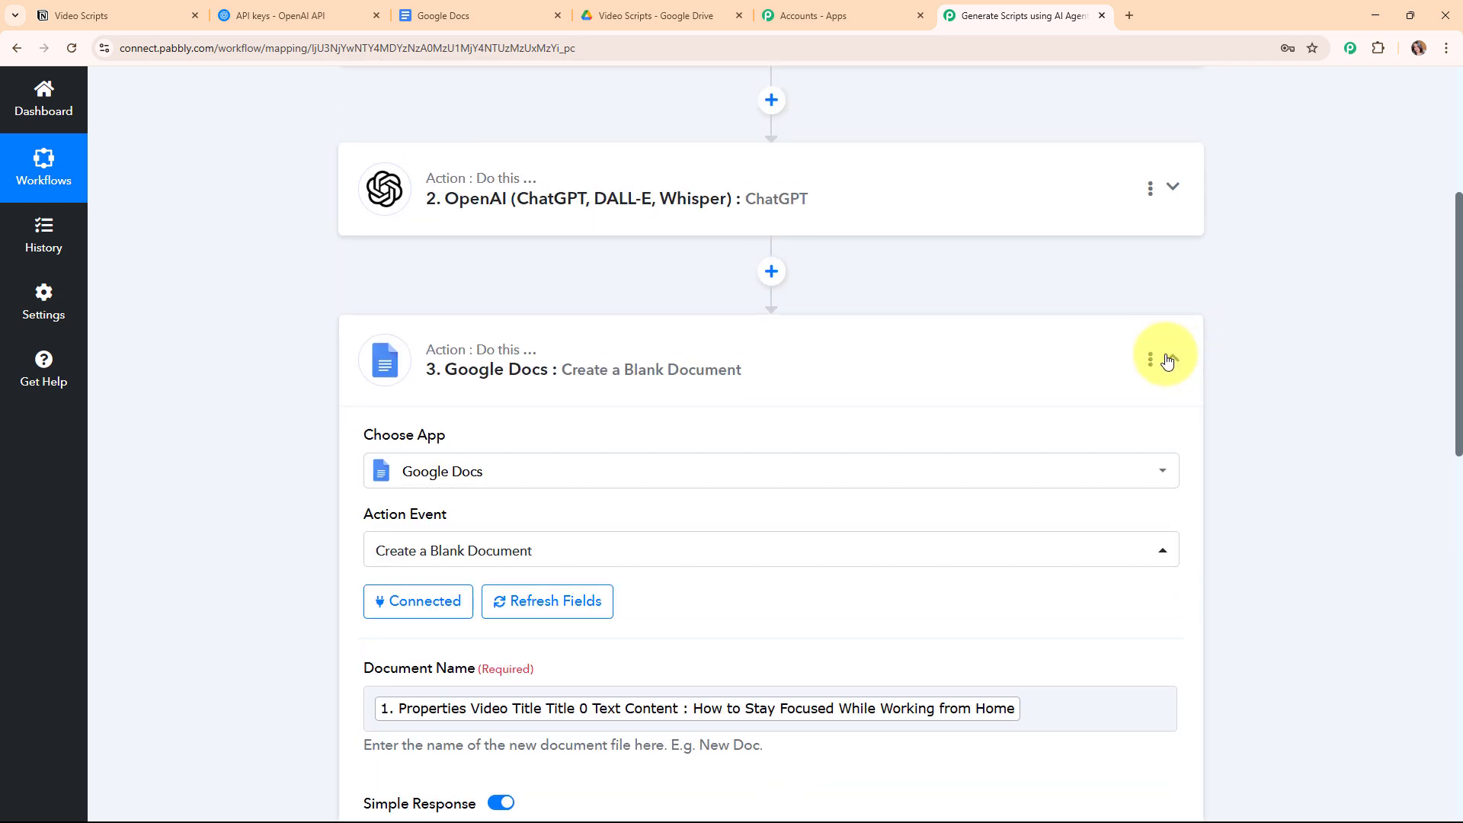
pyautogui.click(1168, 361)
# Switch to Google Docs, inspect the new "How to Stay Focused While Working from Home" document and return to the Pabbly Connect workflow
pyautogui.click(410, 7)
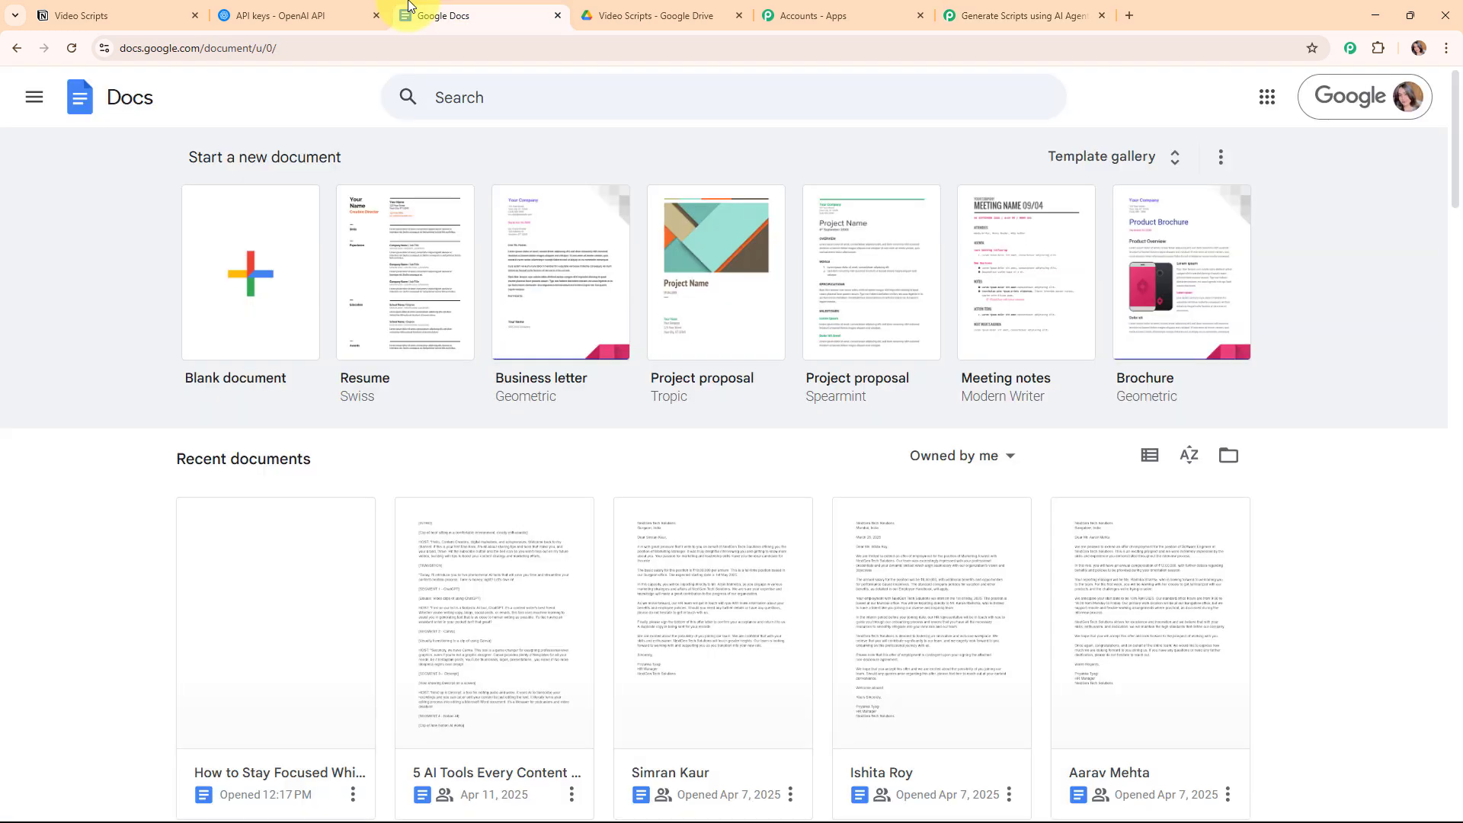
pyautogui.click(340, 561)
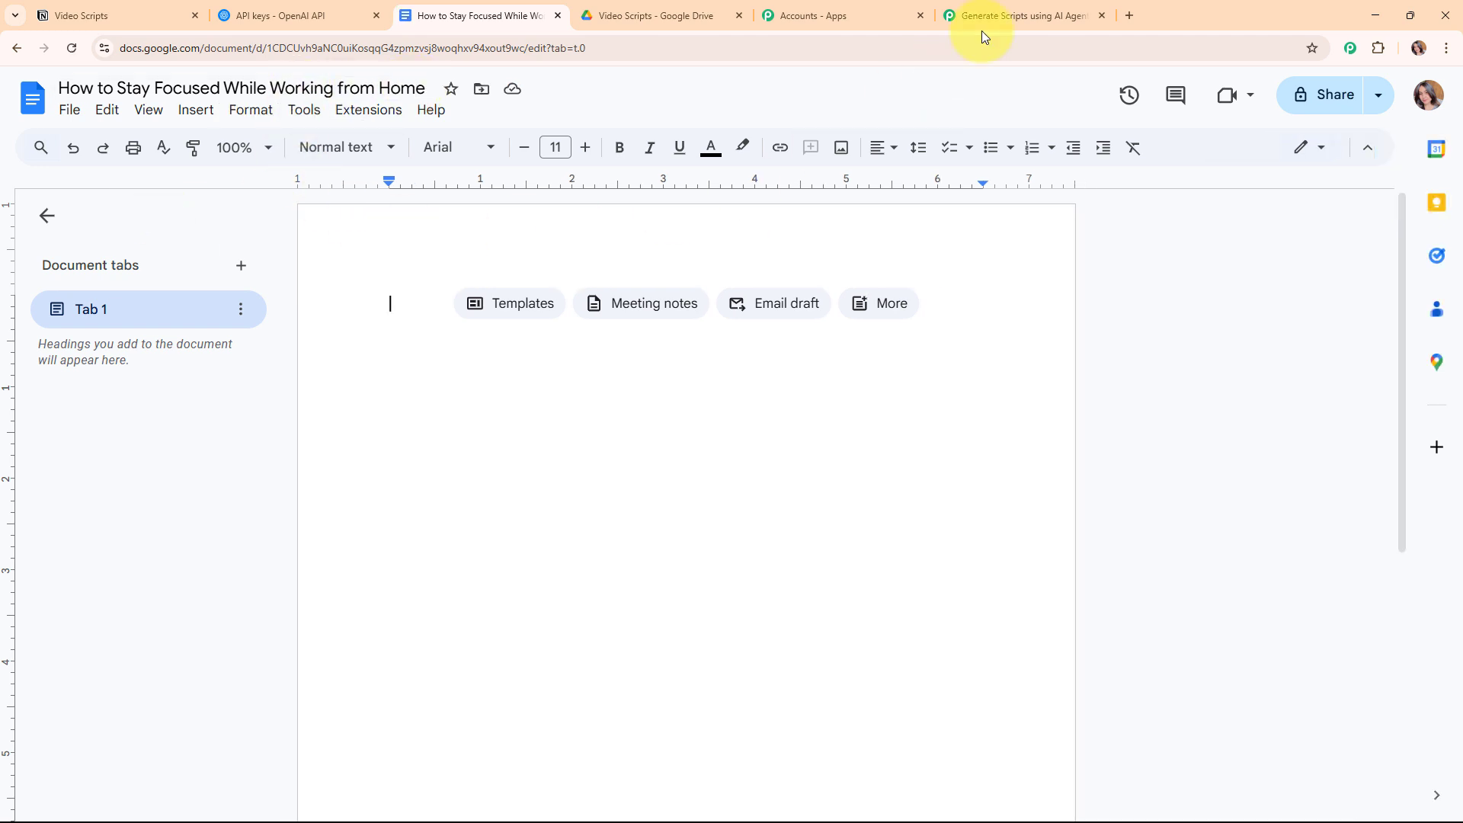
pyautogui.click(1029, 13)
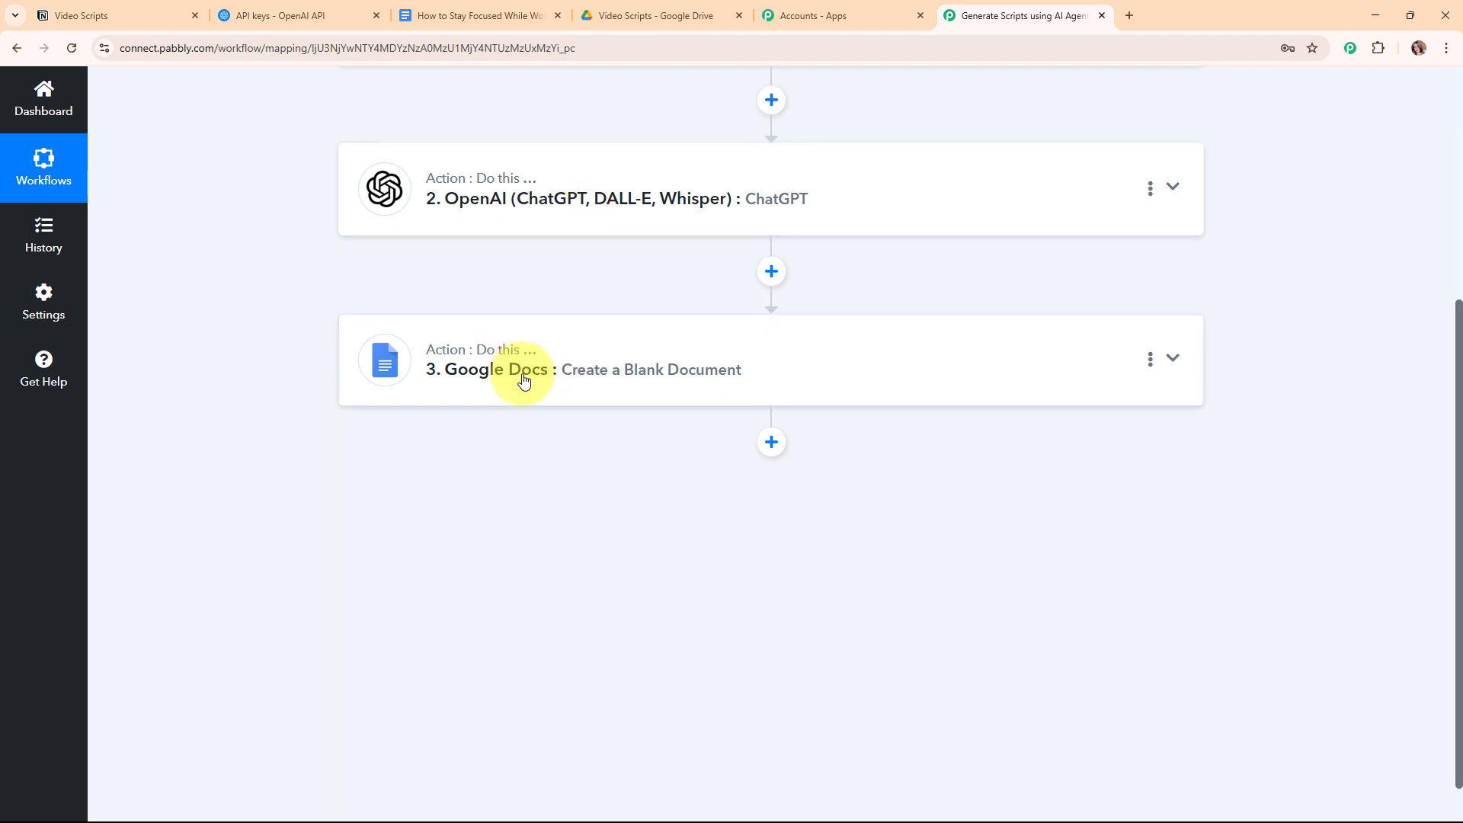
# Add and connect another Google Docs action at the end of the workflow with the Append a Paragraph to a Document event
pyautogui.click(772, 446)
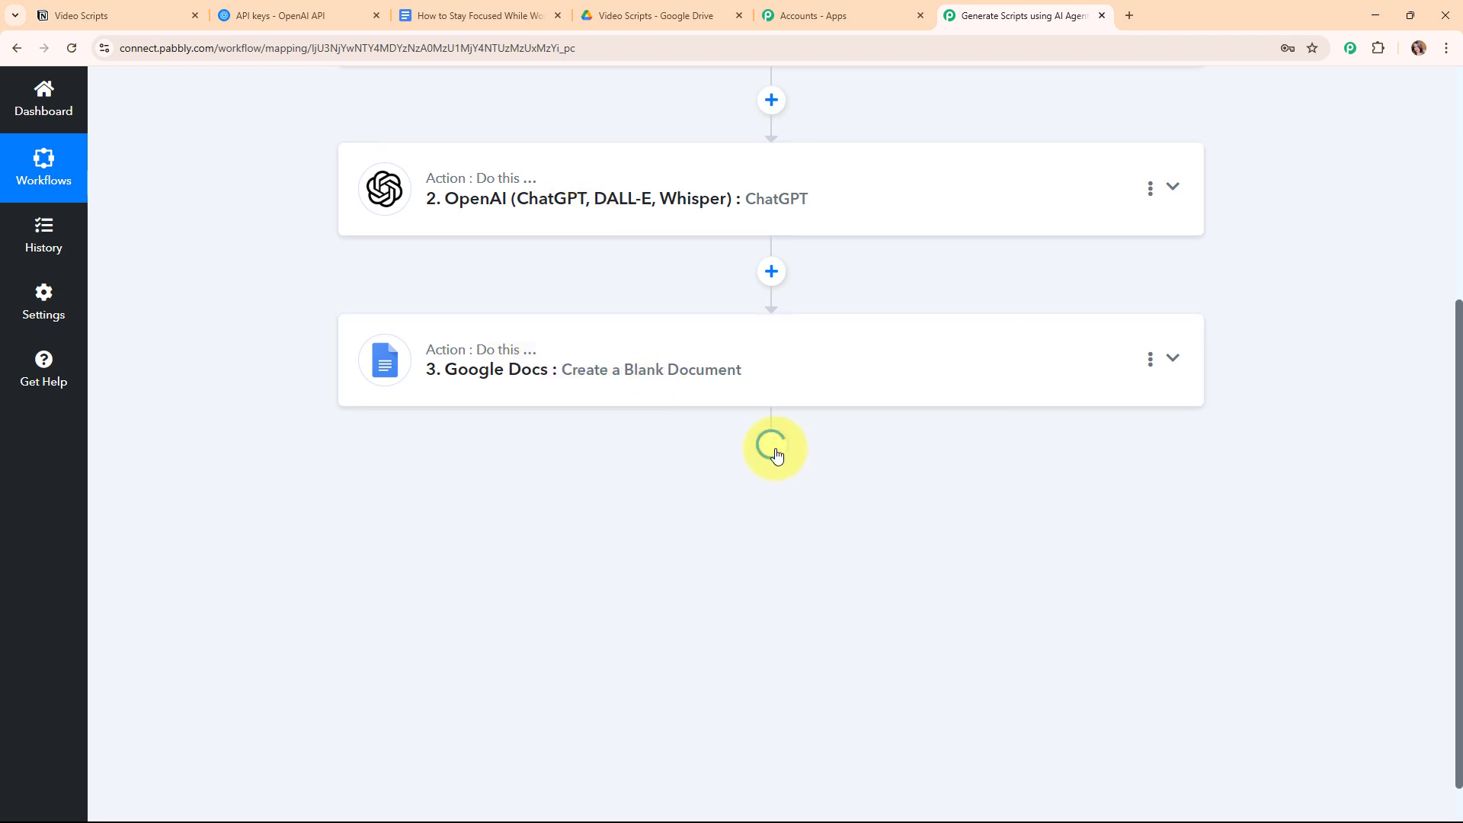
pyautogui.scroll(-1, 777, 455)
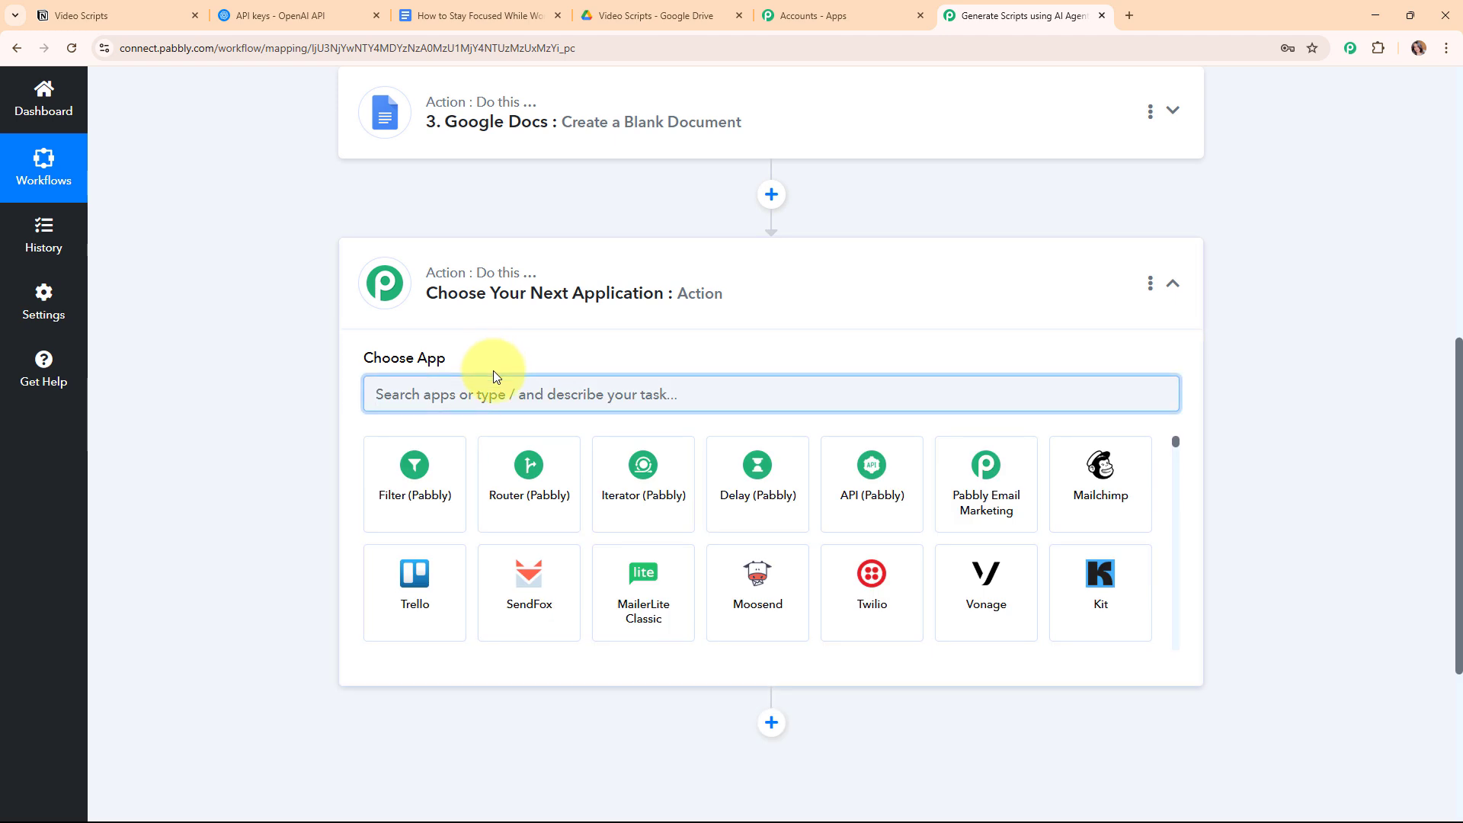
pyautogui.write('goo')
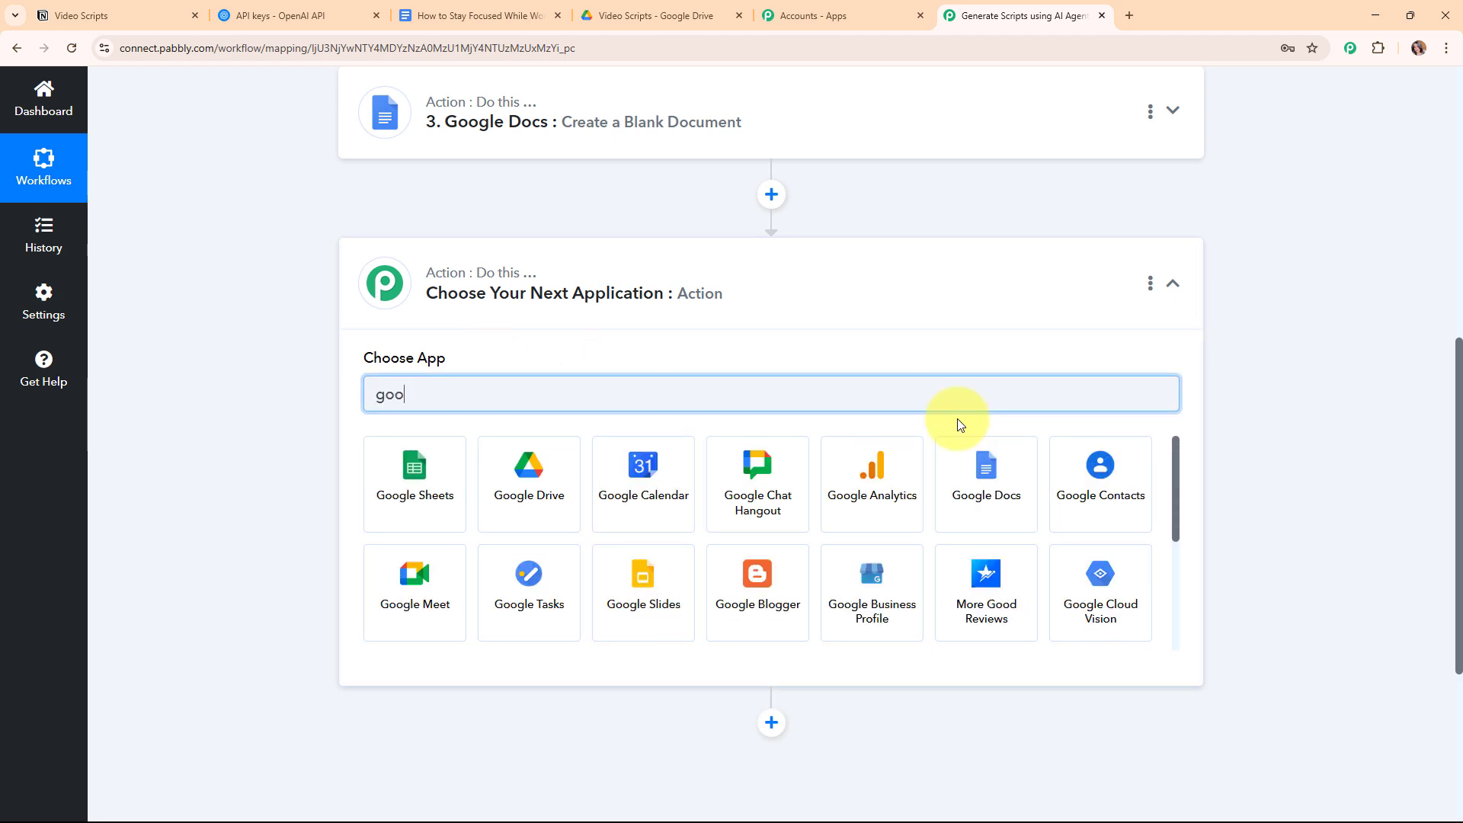
pyautogui.click(993, 497)
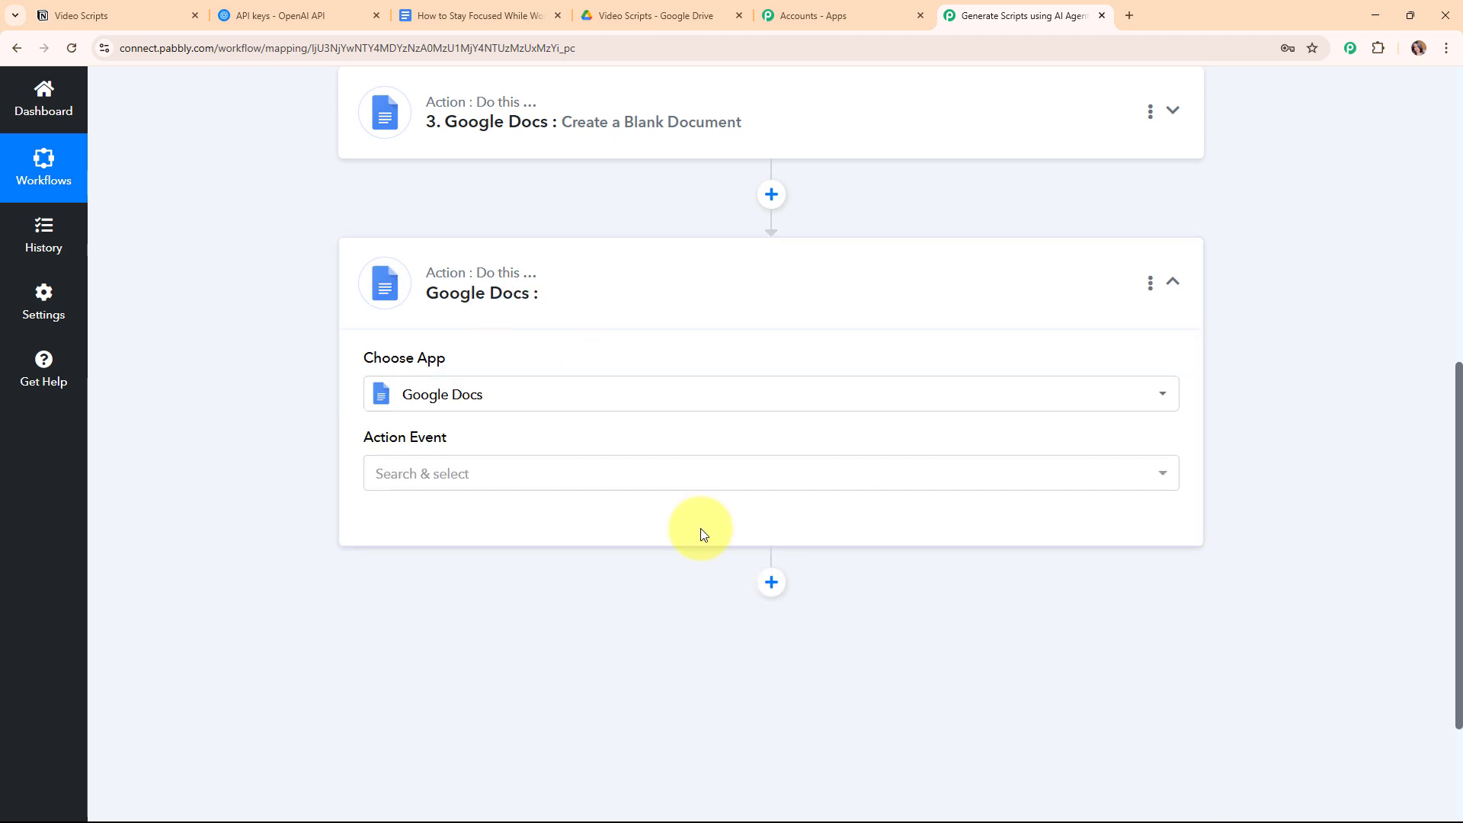
pyautogui.click(415, 473)
pyautogui.click(494, 224)
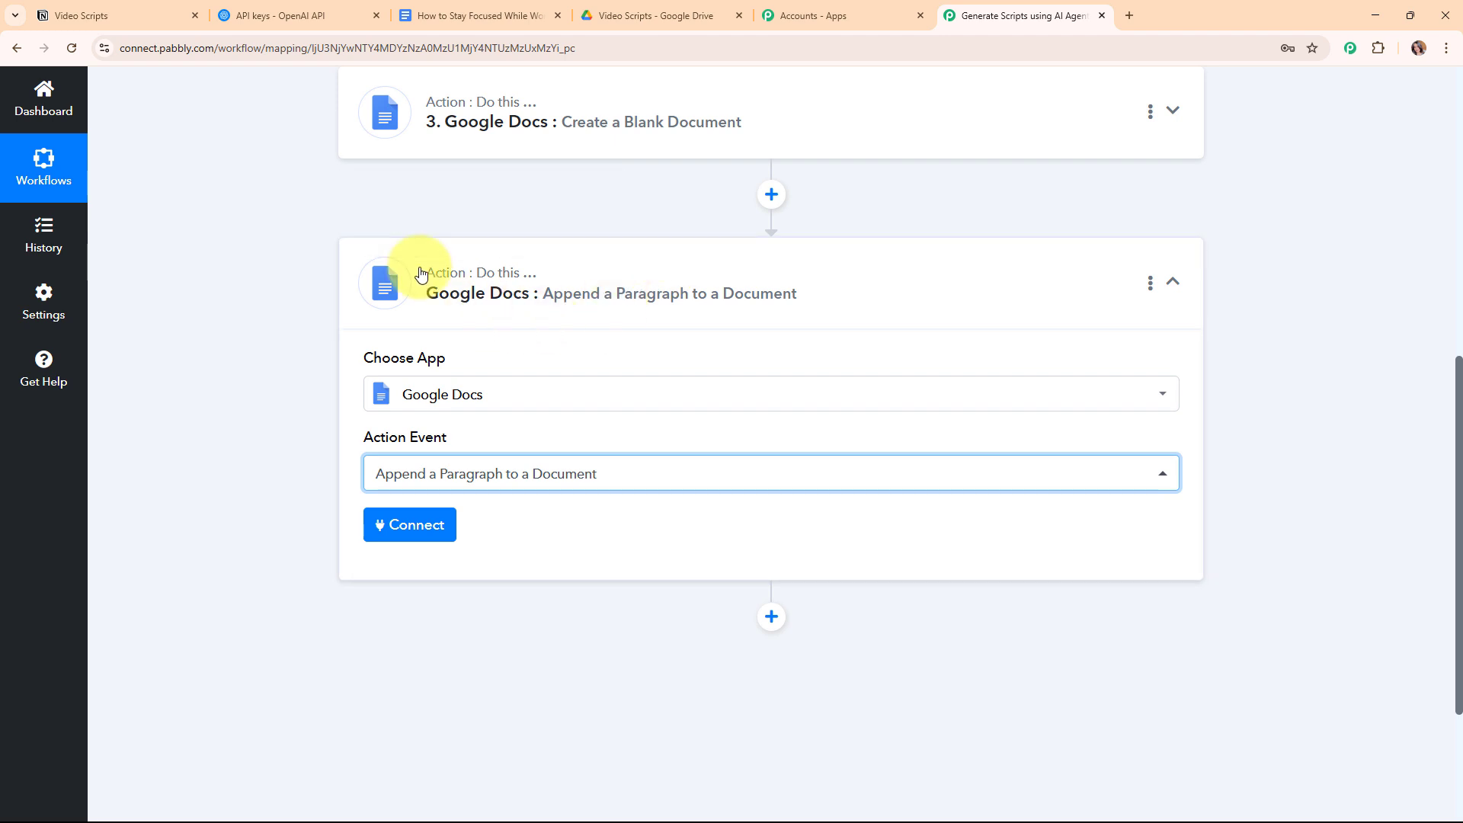
pyautogui.click(436, 524)
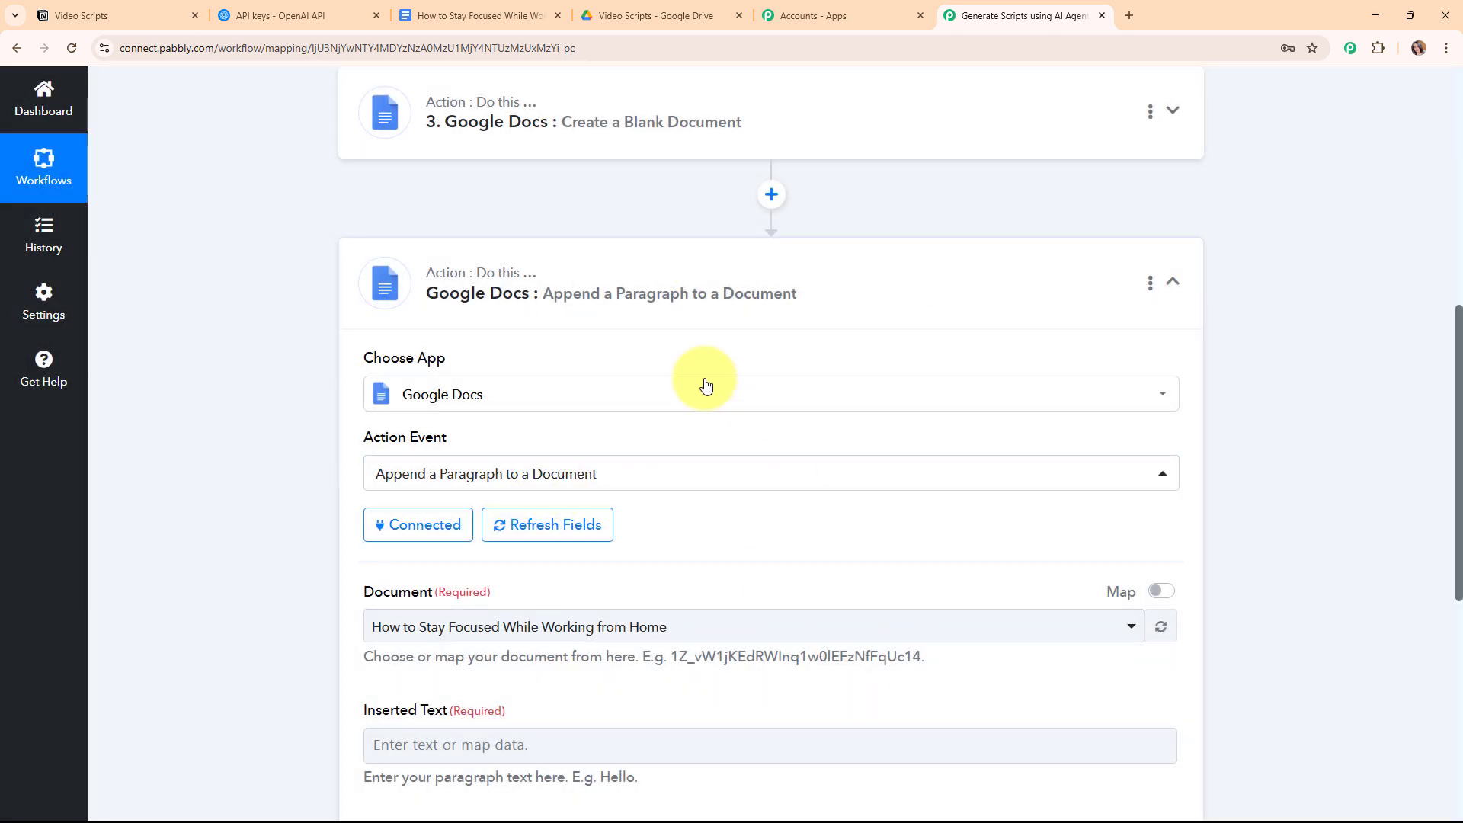
# Examine the Document field and its list of selectable documents in the Append a Paragraph to a Document action
pyautogui.scroll(-3, 871, 532)
pyautogui.scroll(-1, 865, 523)
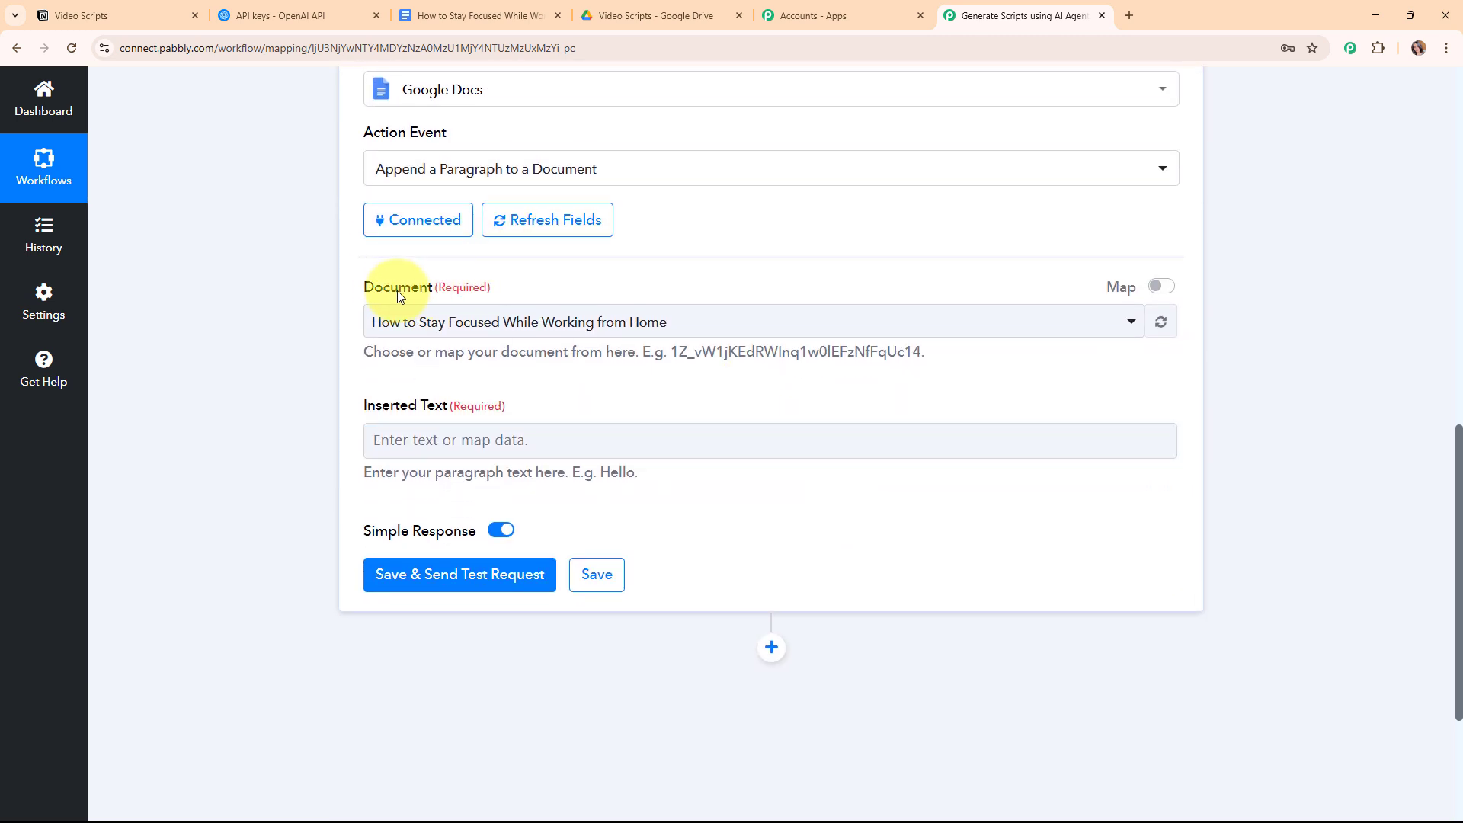
pyautogui.moveTo(361, 288); pyautogui.dragTo(594, 313)
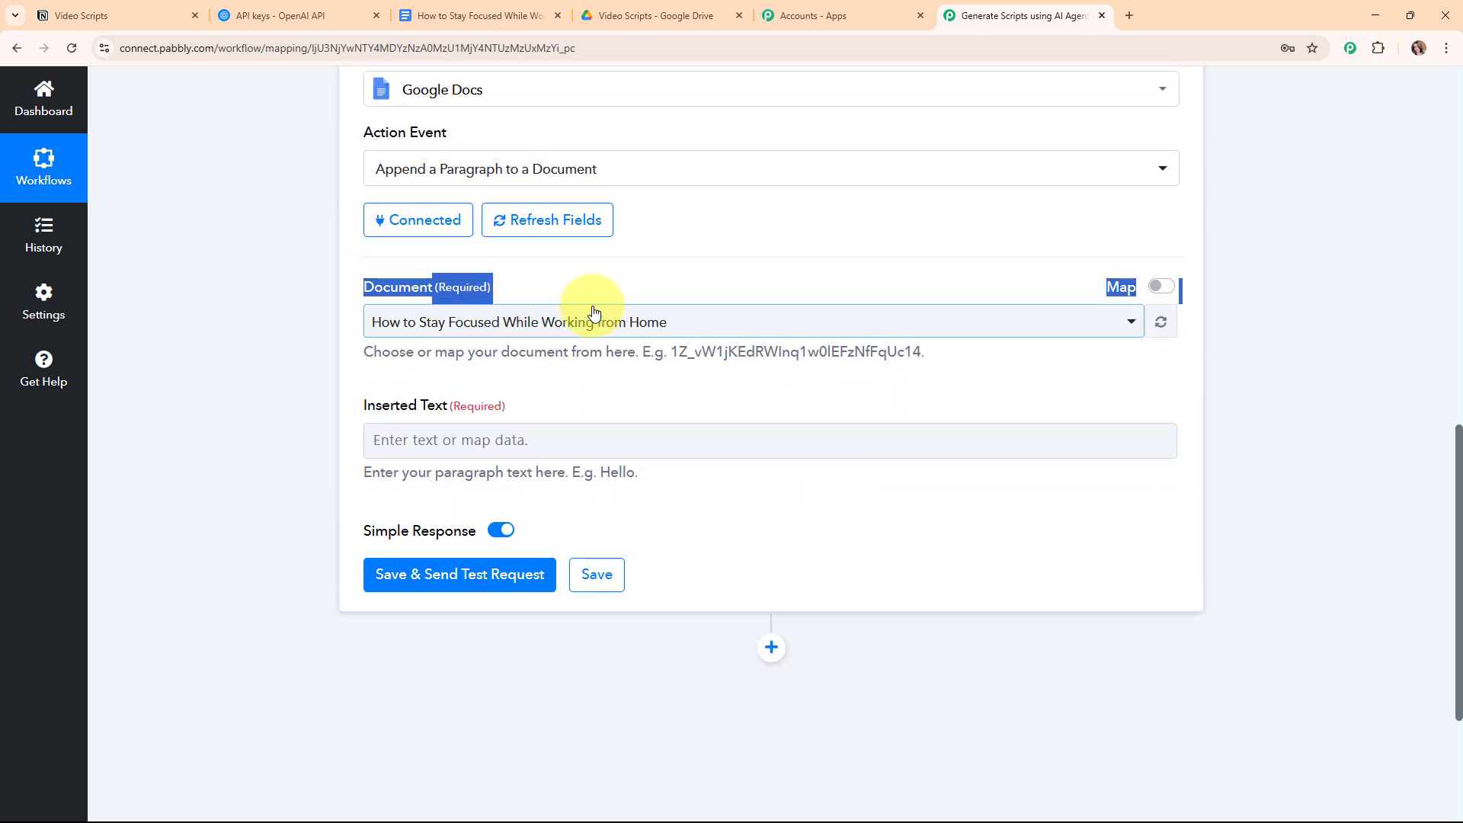
pyautogui.click(695, 367)
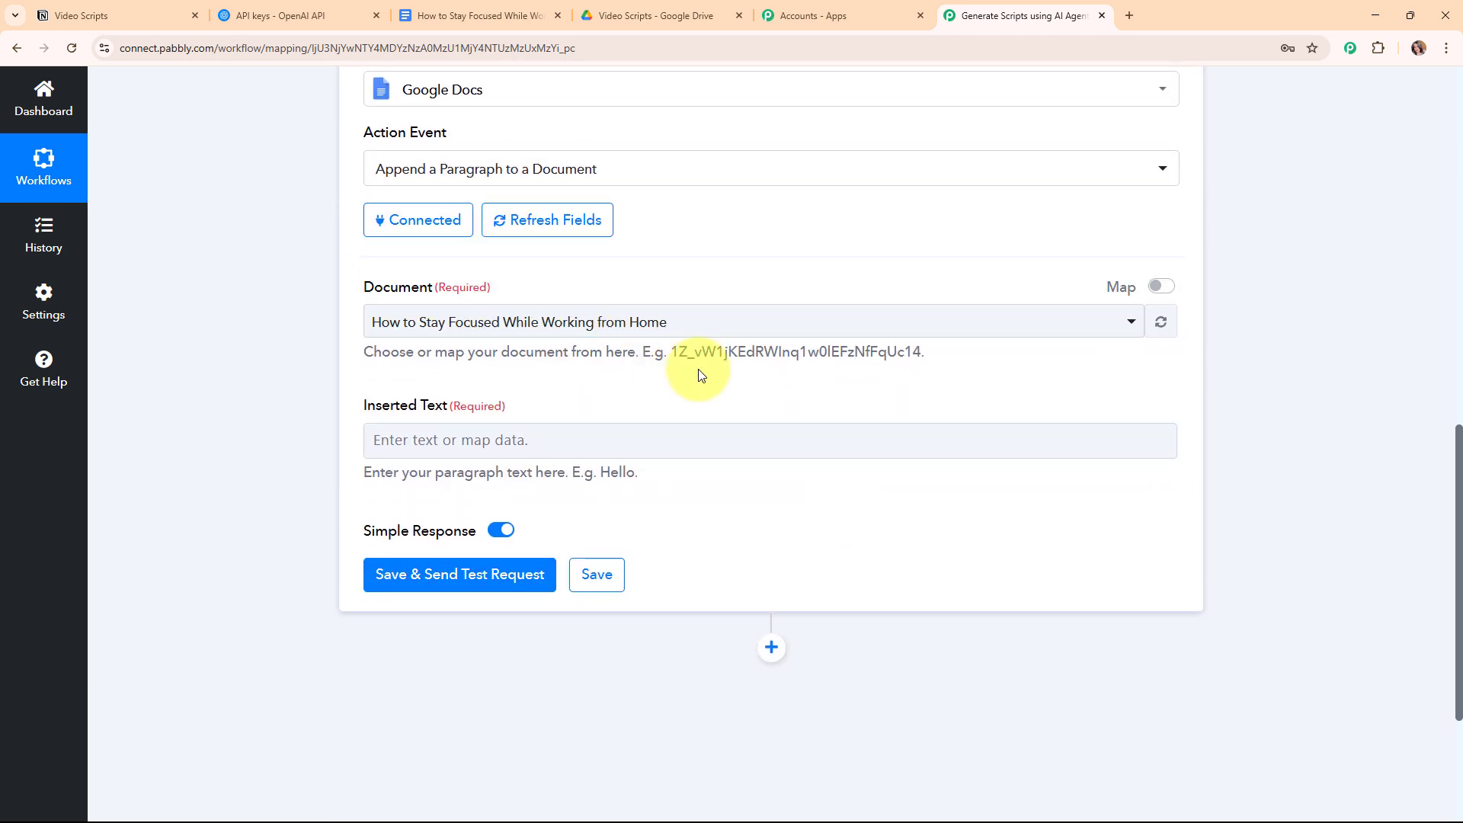
pyautogui.click(725, 321)
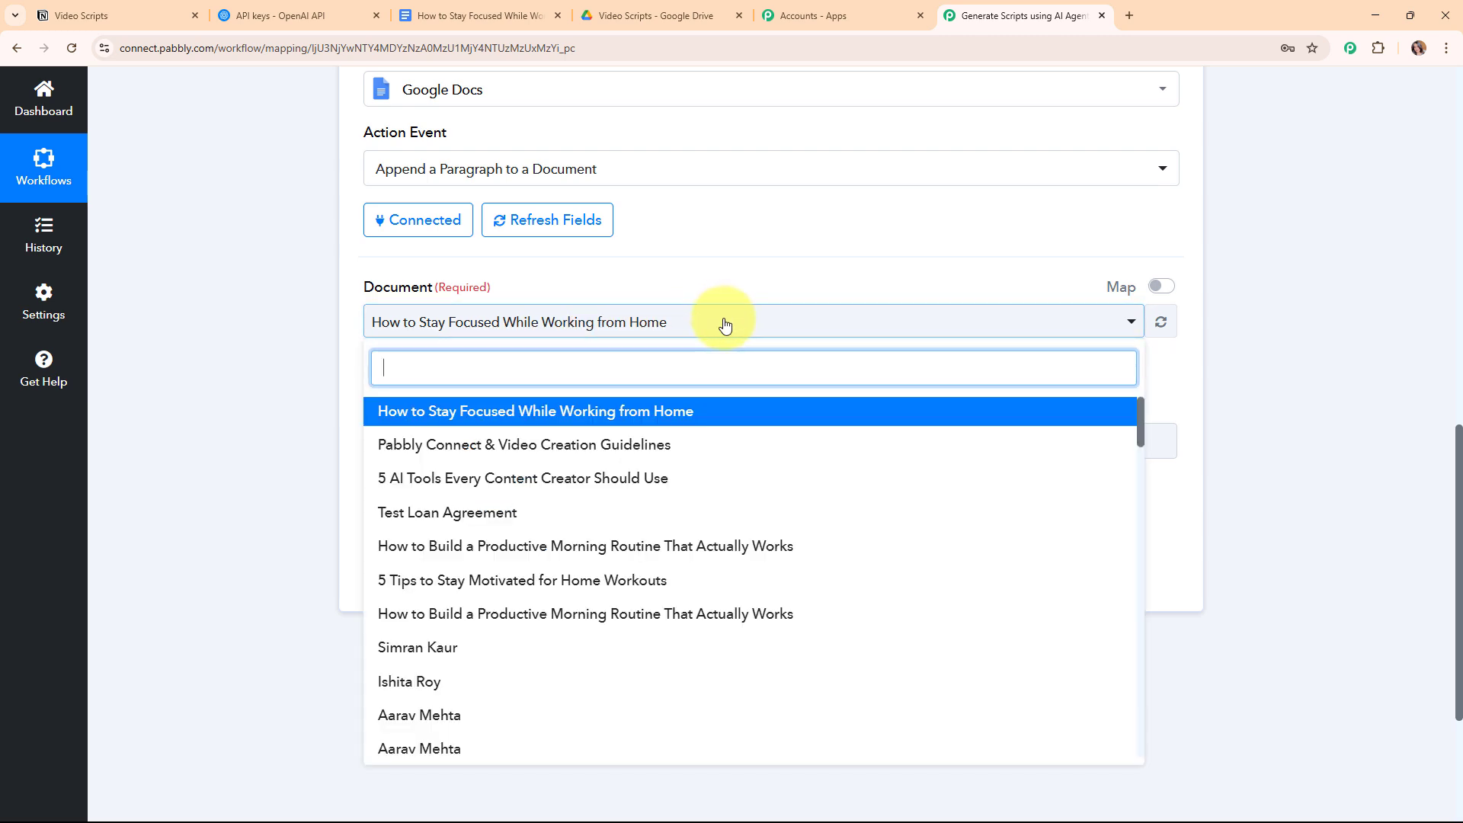
pyautogui.click(725, 323)
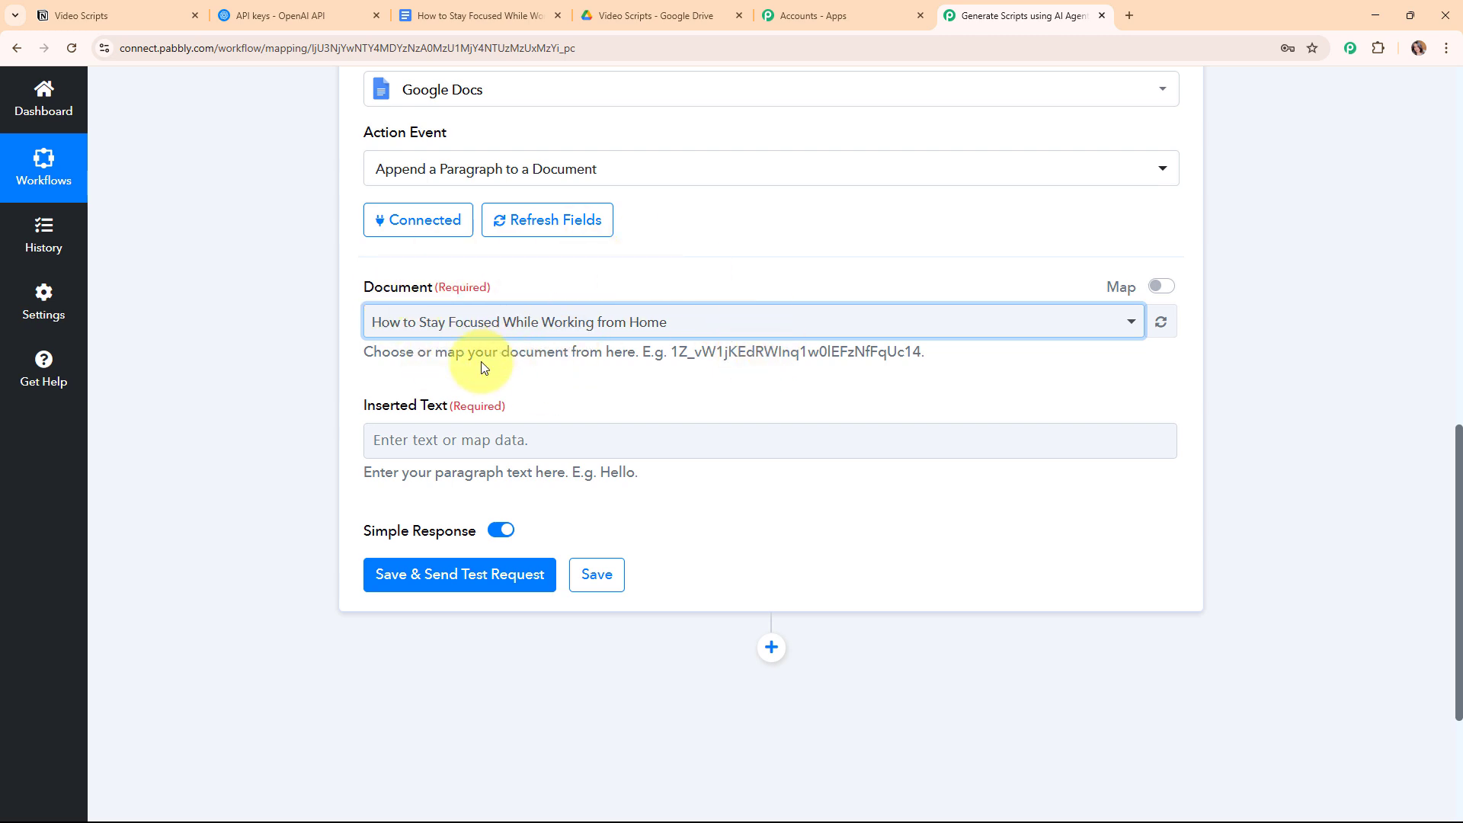
# Enable mapping for the Document field and clear the fixed document ID from it
pyautogui.click(1161, 288)
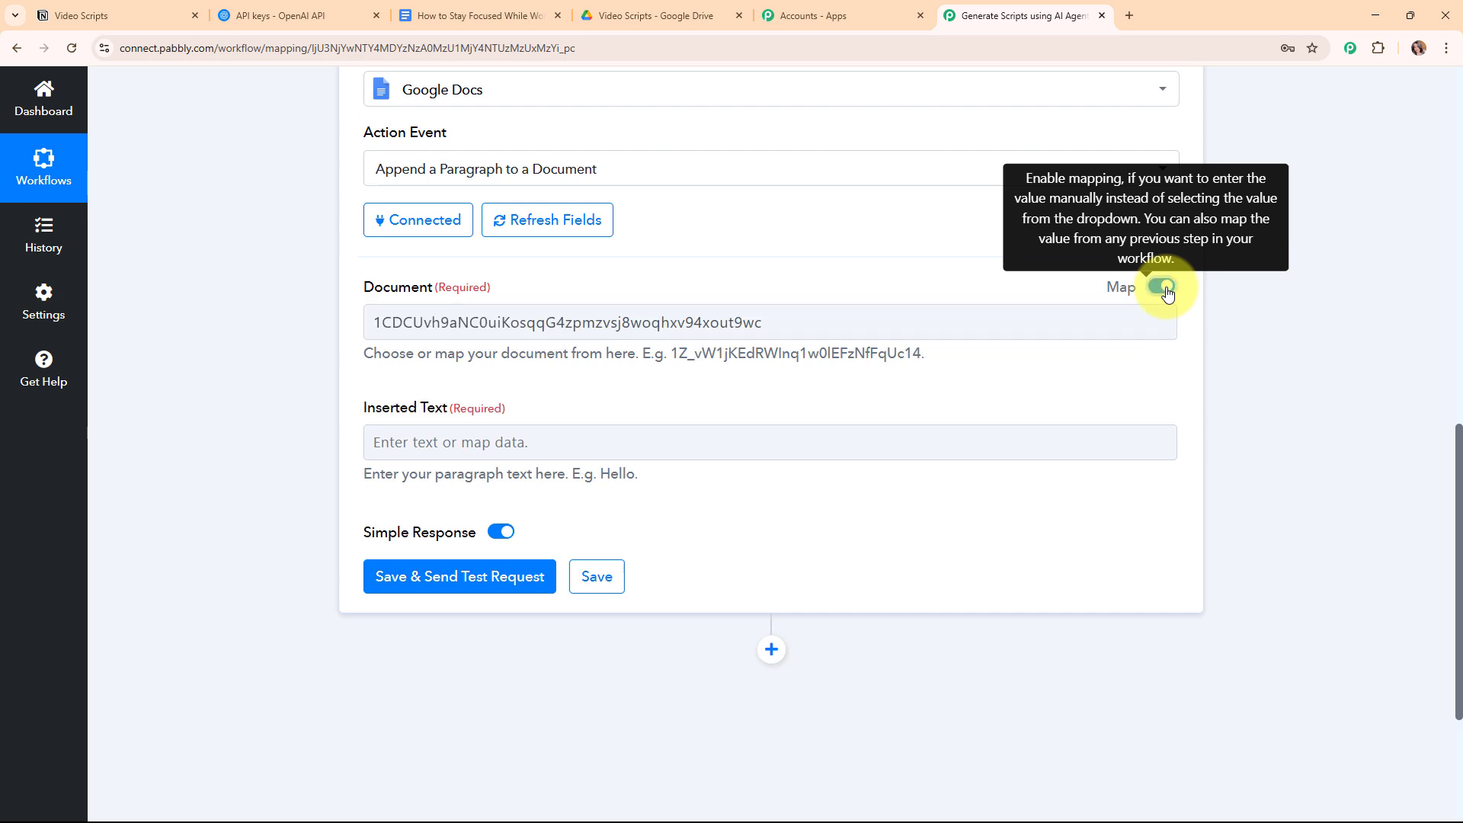
pyautogui.moveTo(804, 327); pyautogui.dragTo(340, 334)
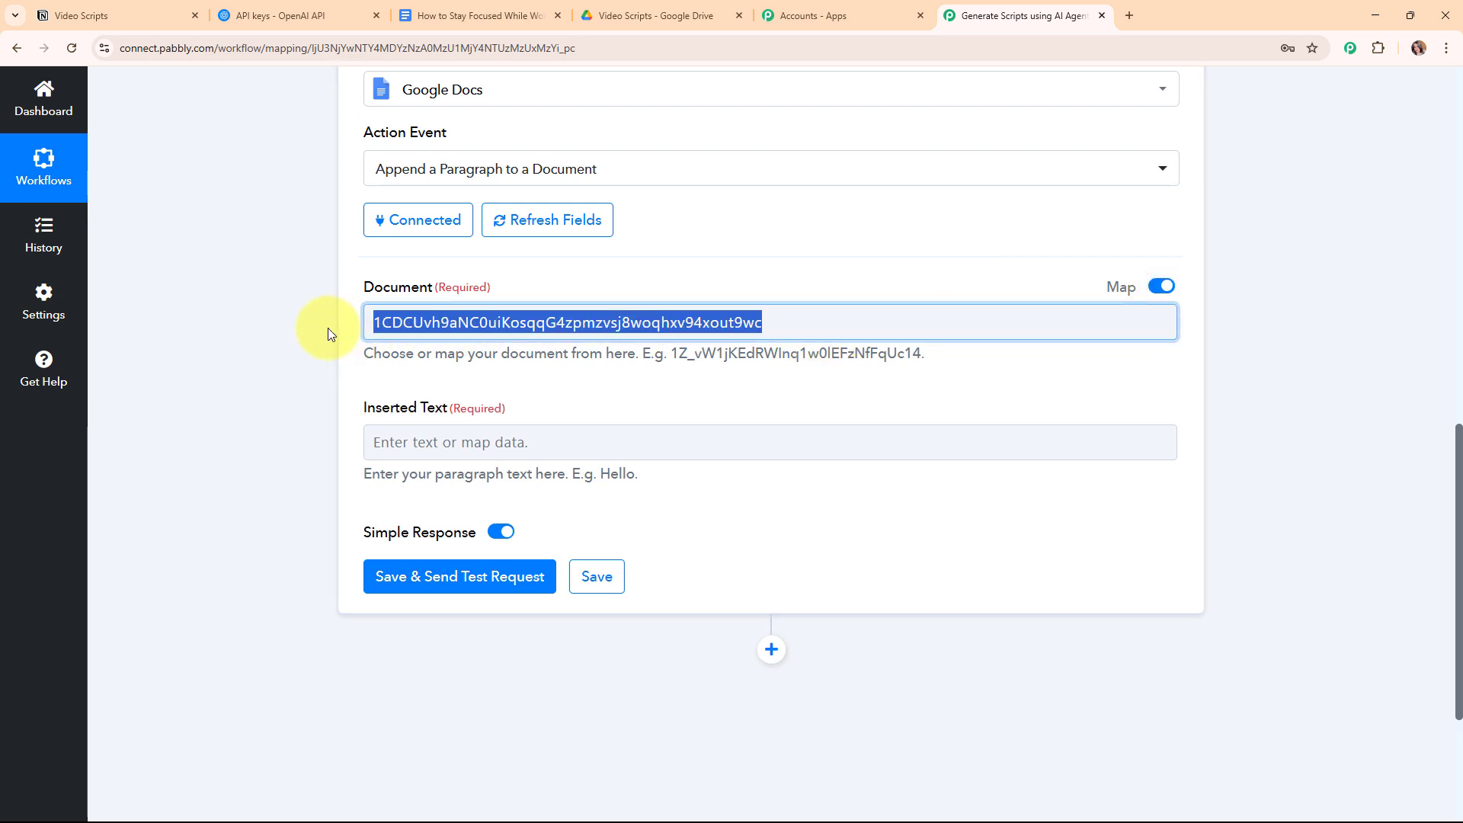
pyautogui.press('BackSpace')
pyautogui.click(583, 235)
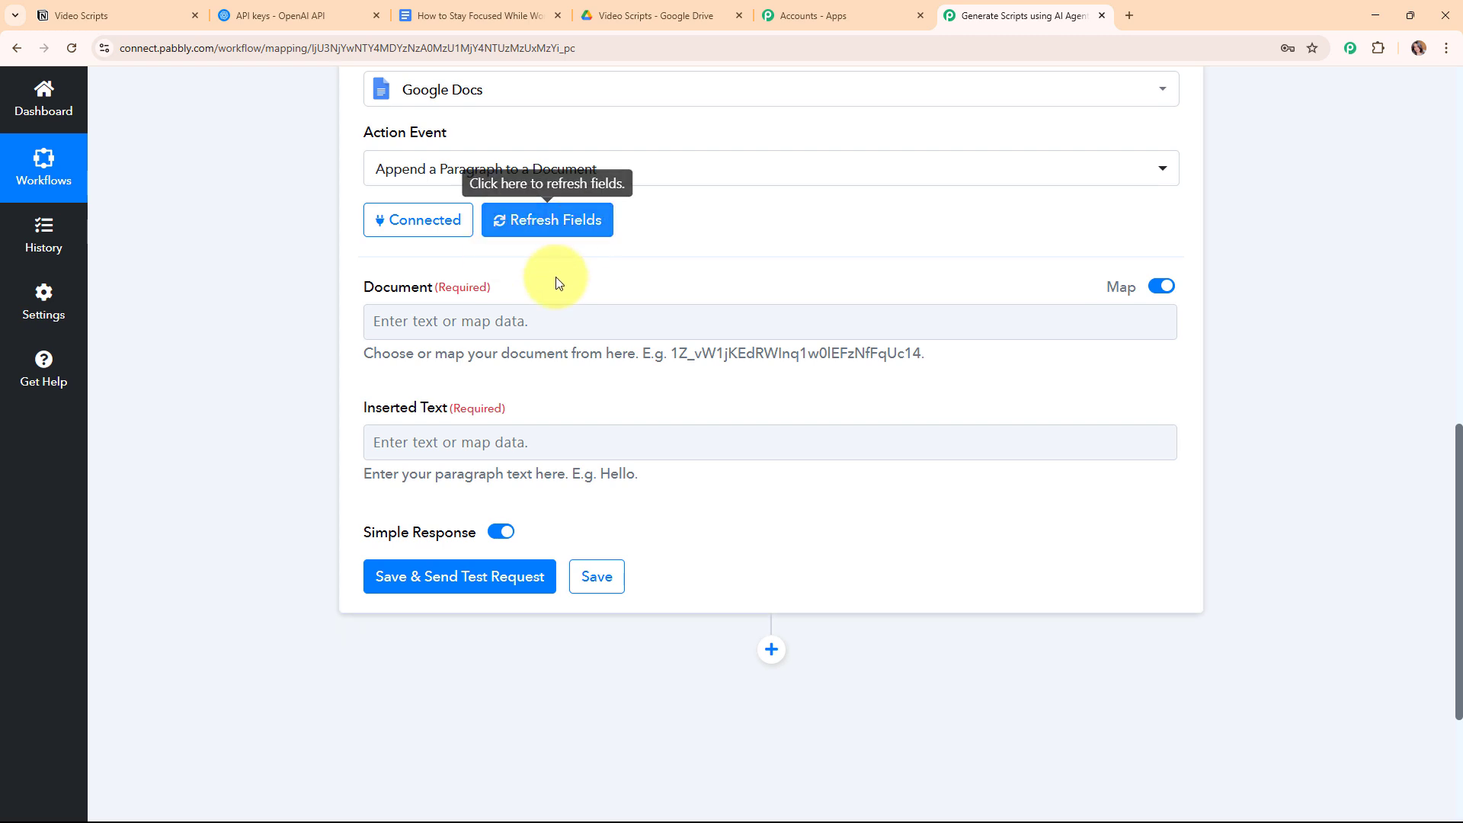
pyautogui.click(486, 308)
# Search the previous steps' data for "documentId" and map the Create a Blank Document step's DocumentId into the Document field
pyautogui.click(463, 321)
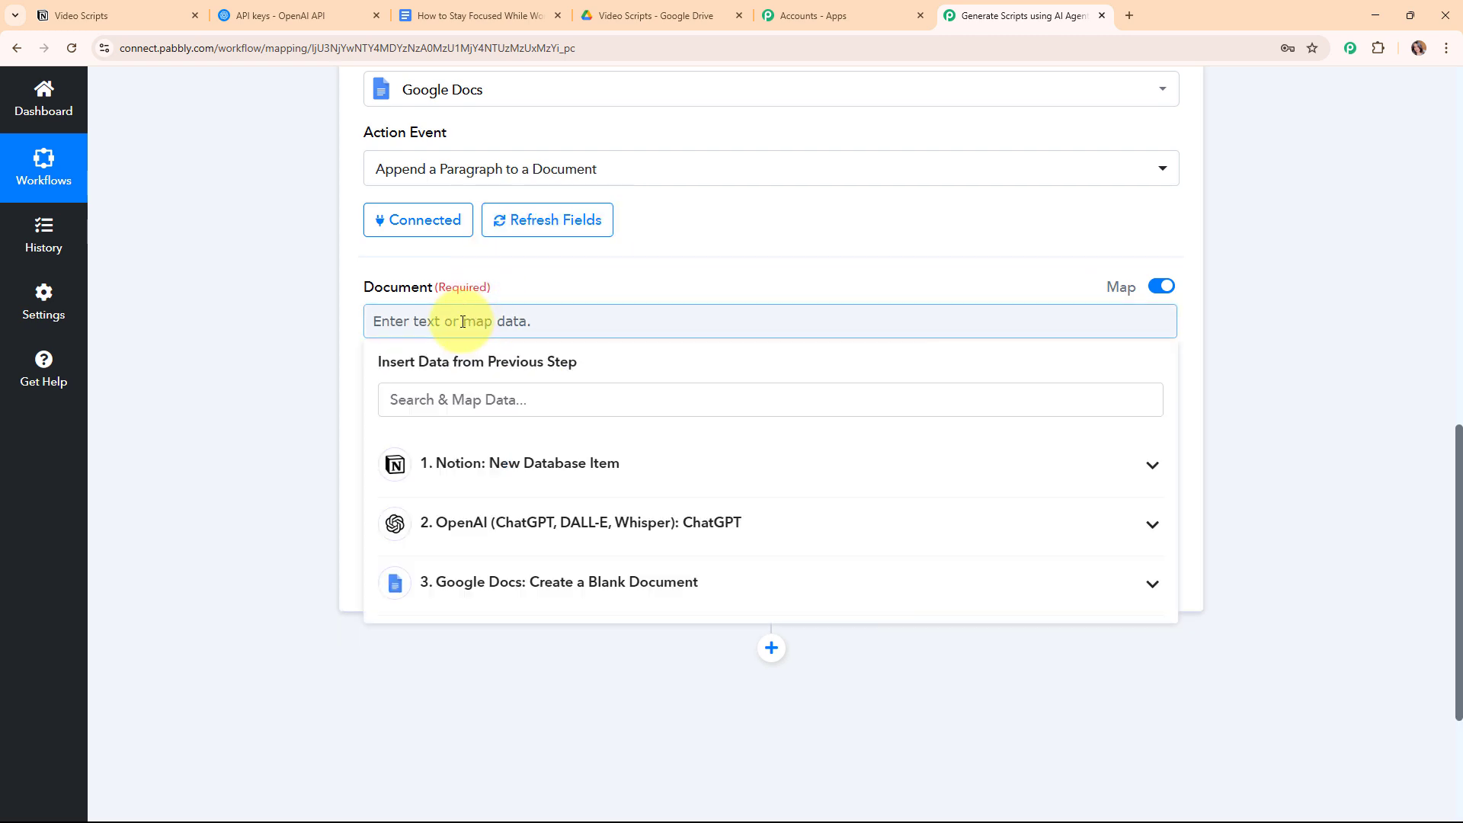
pyautogui.click(462, 401)
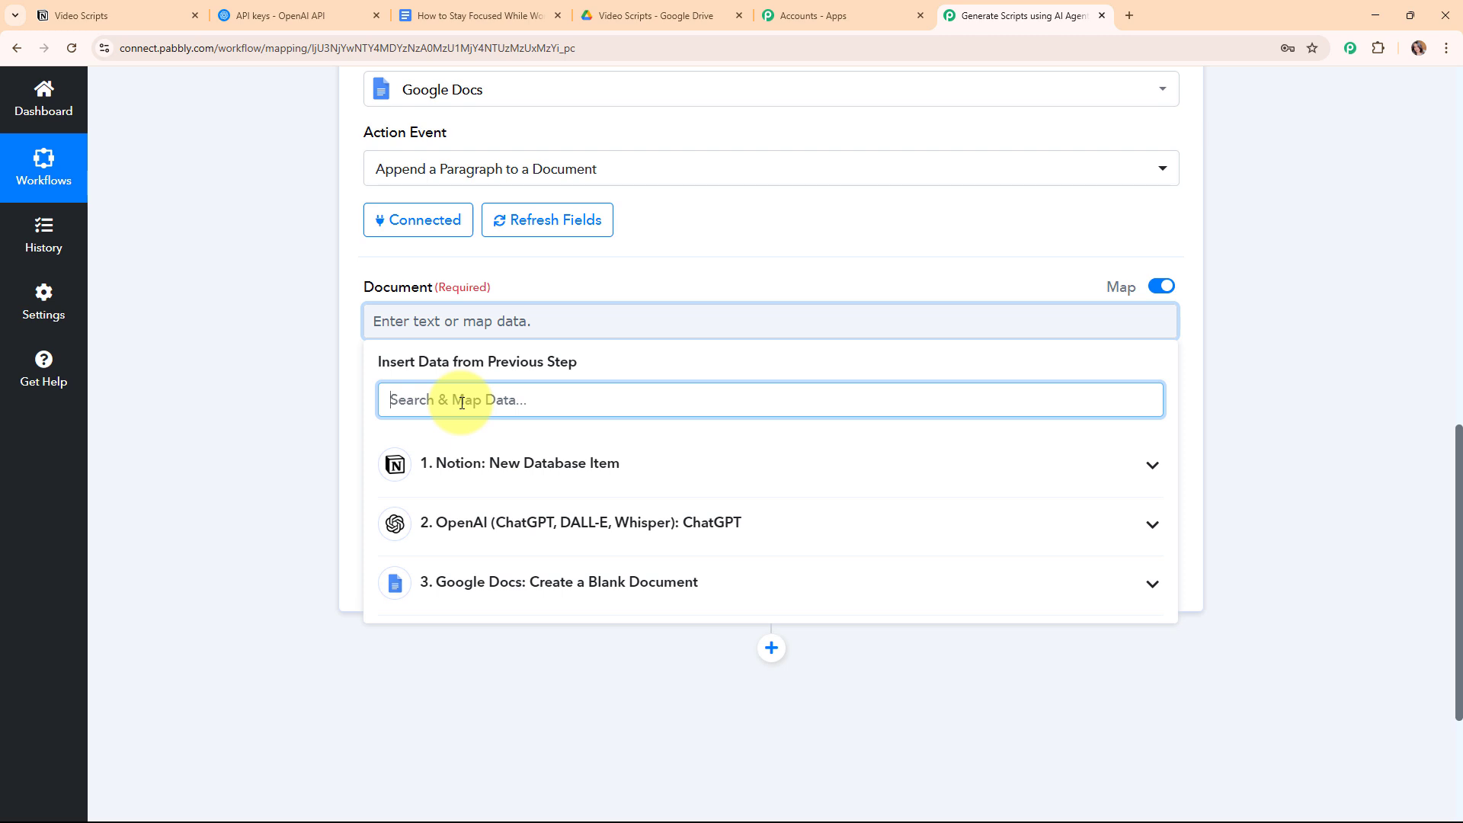
pyautogui.write('document')
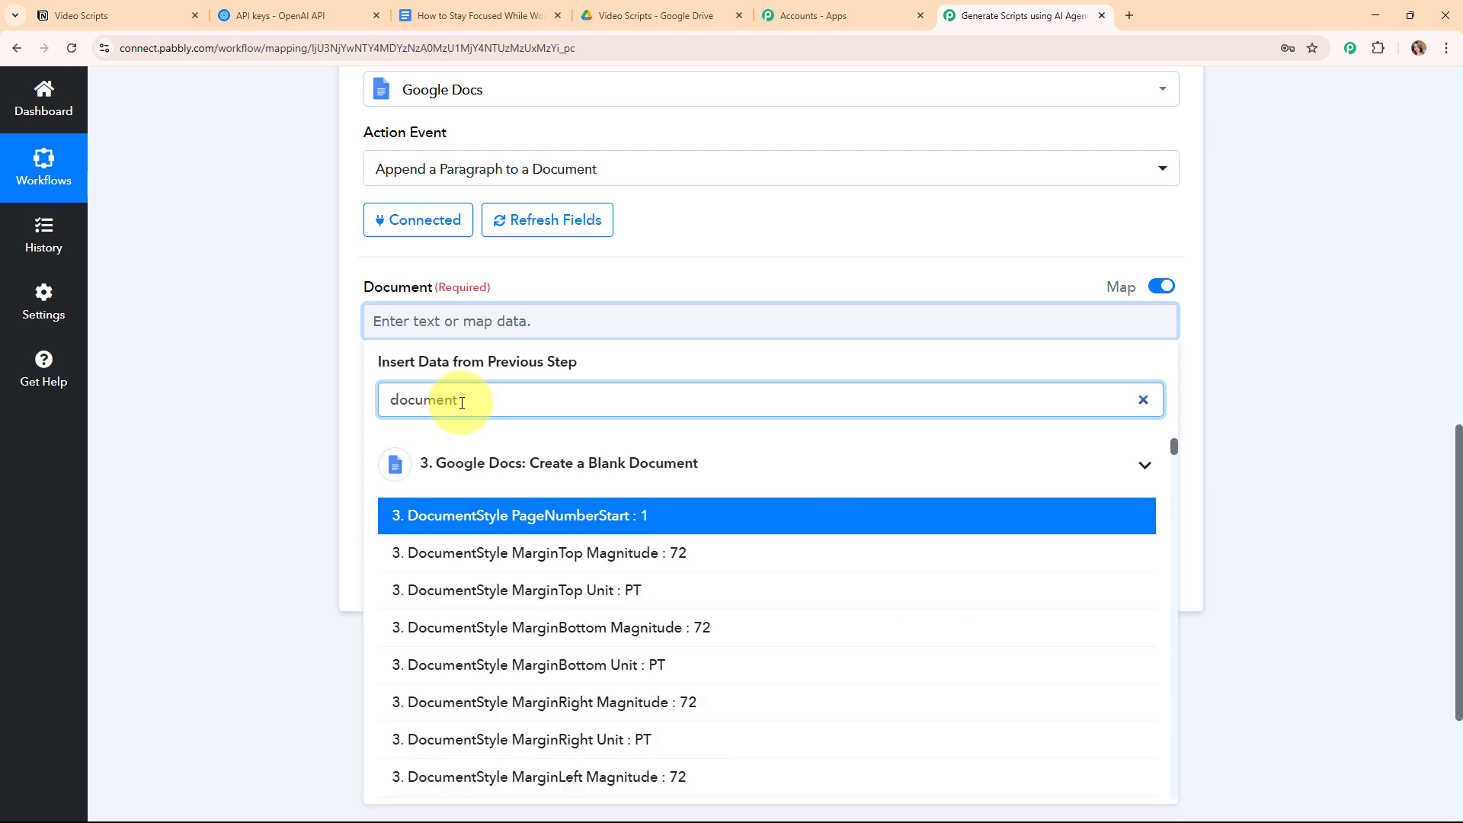
pyautogui.write('Id')
pyautogui.click(647, 518)
pyautogui.click(267, 324)
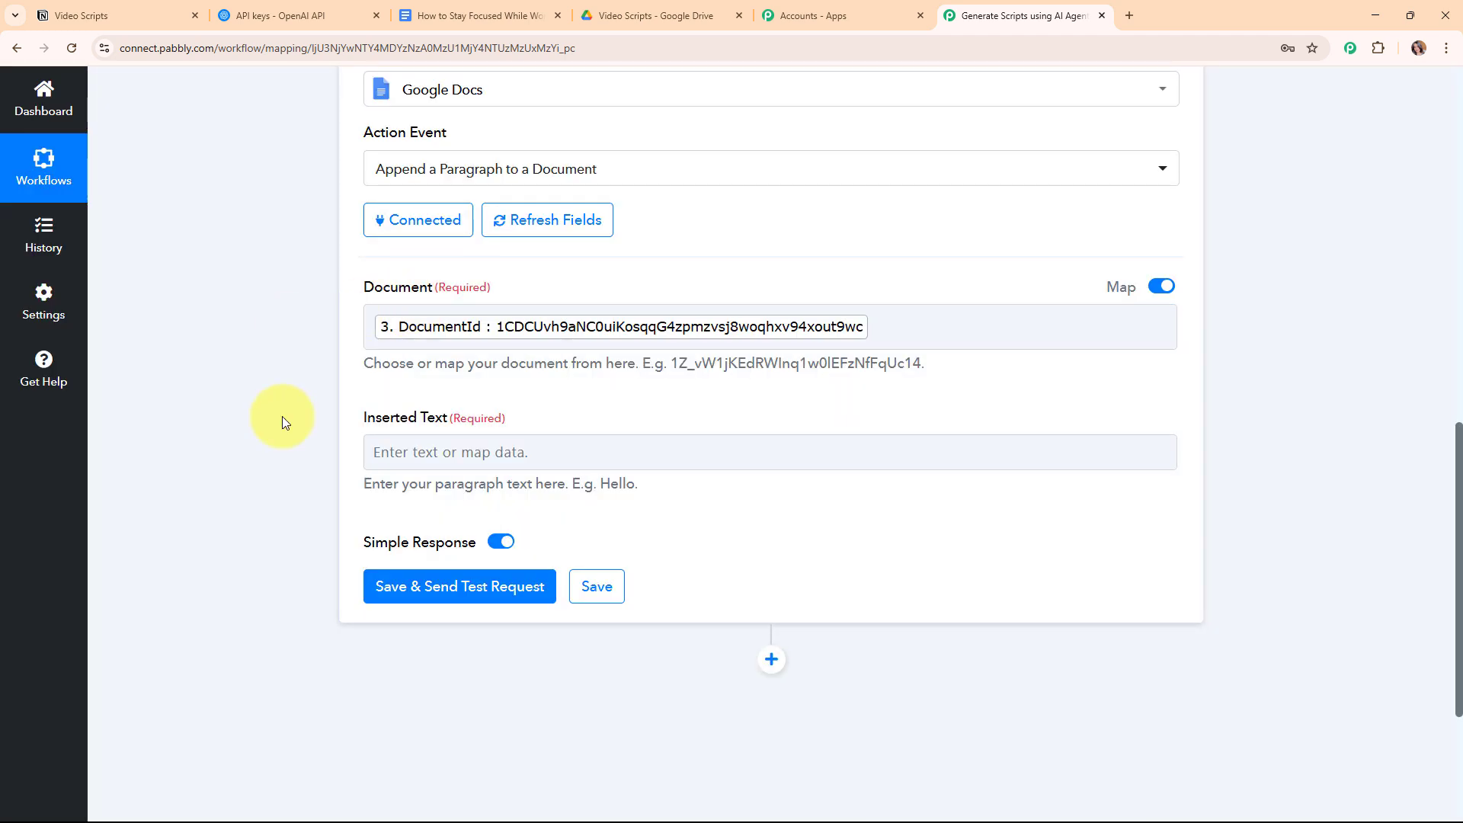
# Map the Inserted Text to the Choices 0 Message Content value from the ChatGPT step
pyautogui.click(490, 450)
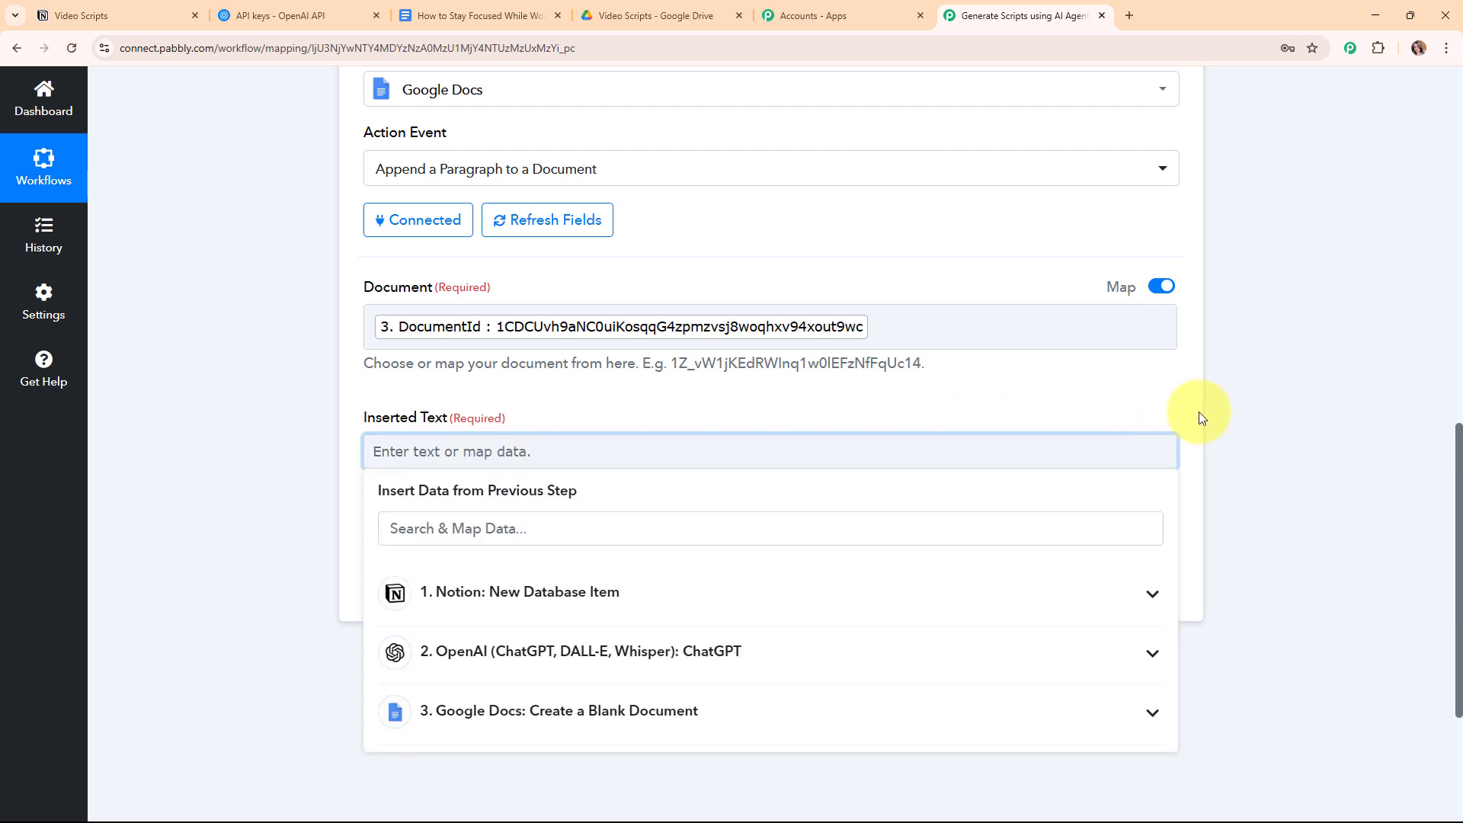
pyautogui.scroll(-3, 1231, 407)
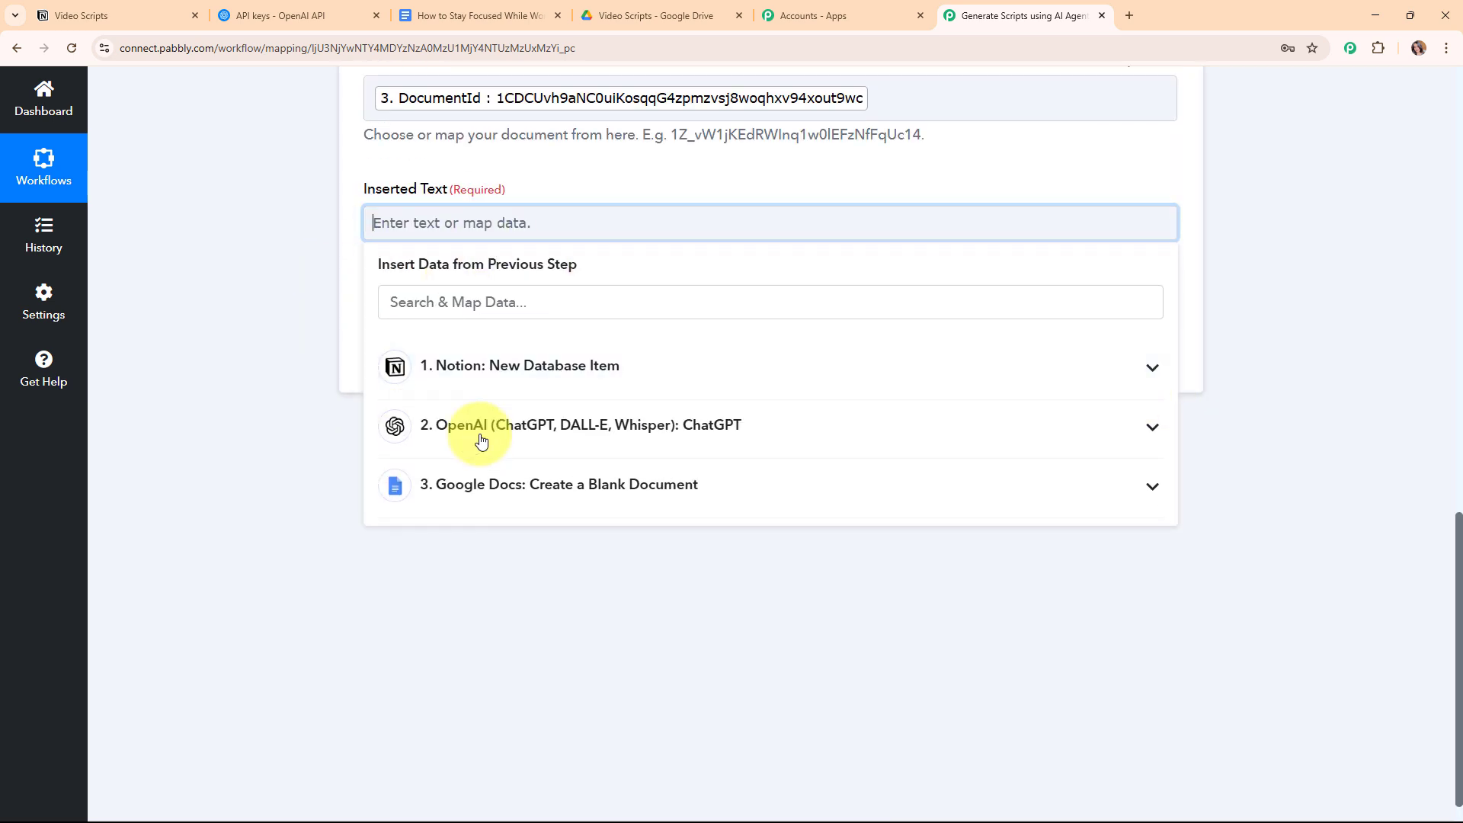
pyautogui.click(591, 425)
pyautogui.scroll(-3, 605, 591)
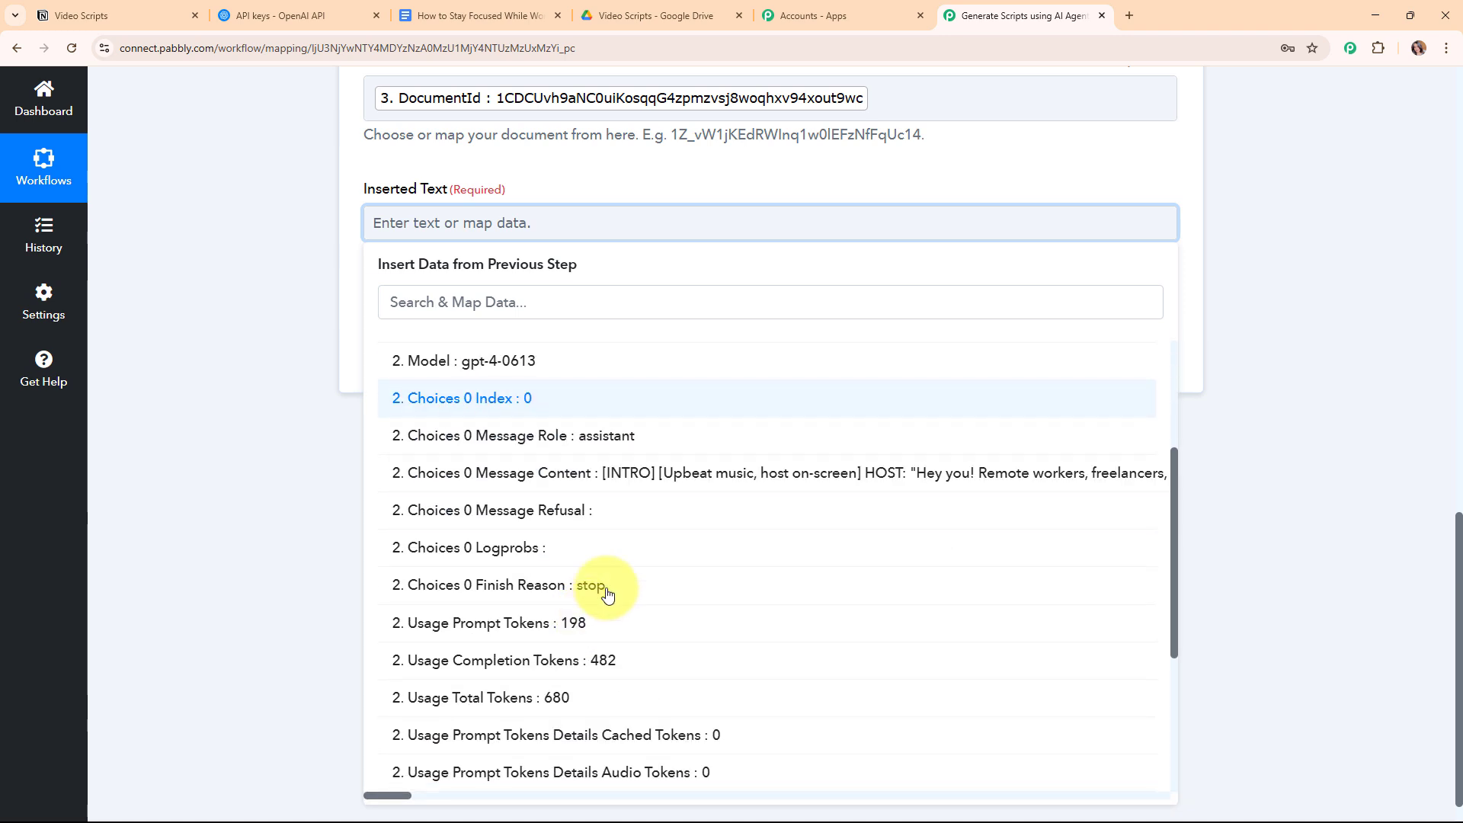
pyautogui.click(633, 475)
# Check the mapped script text, save the Append a Paragraph to a Document action and send its test request
pyautogui.scroll(-2, 876, 294)
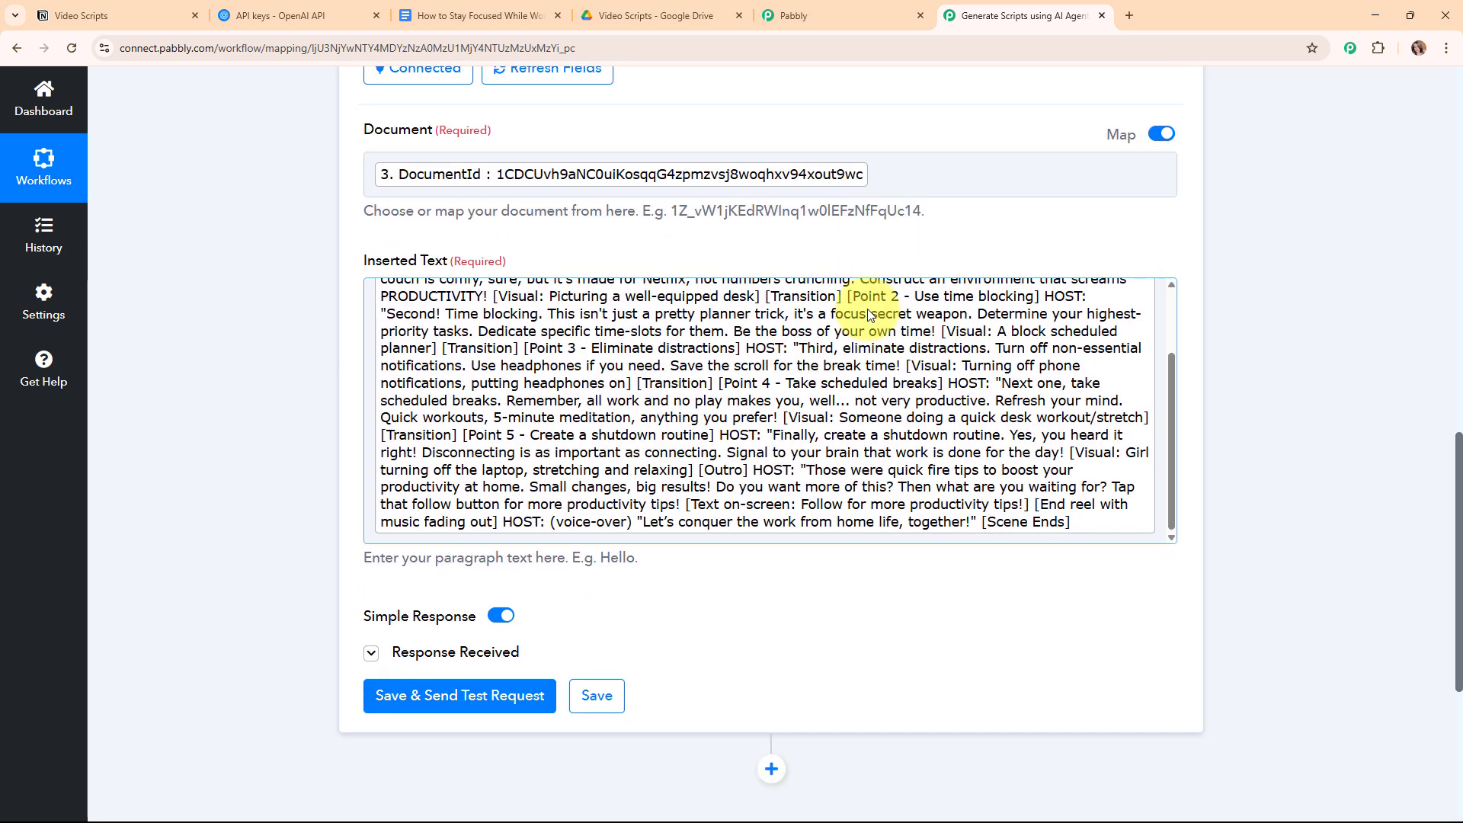
pyautogui.scroll(-1, 869, 314)
pyautogui.click(437, 628)
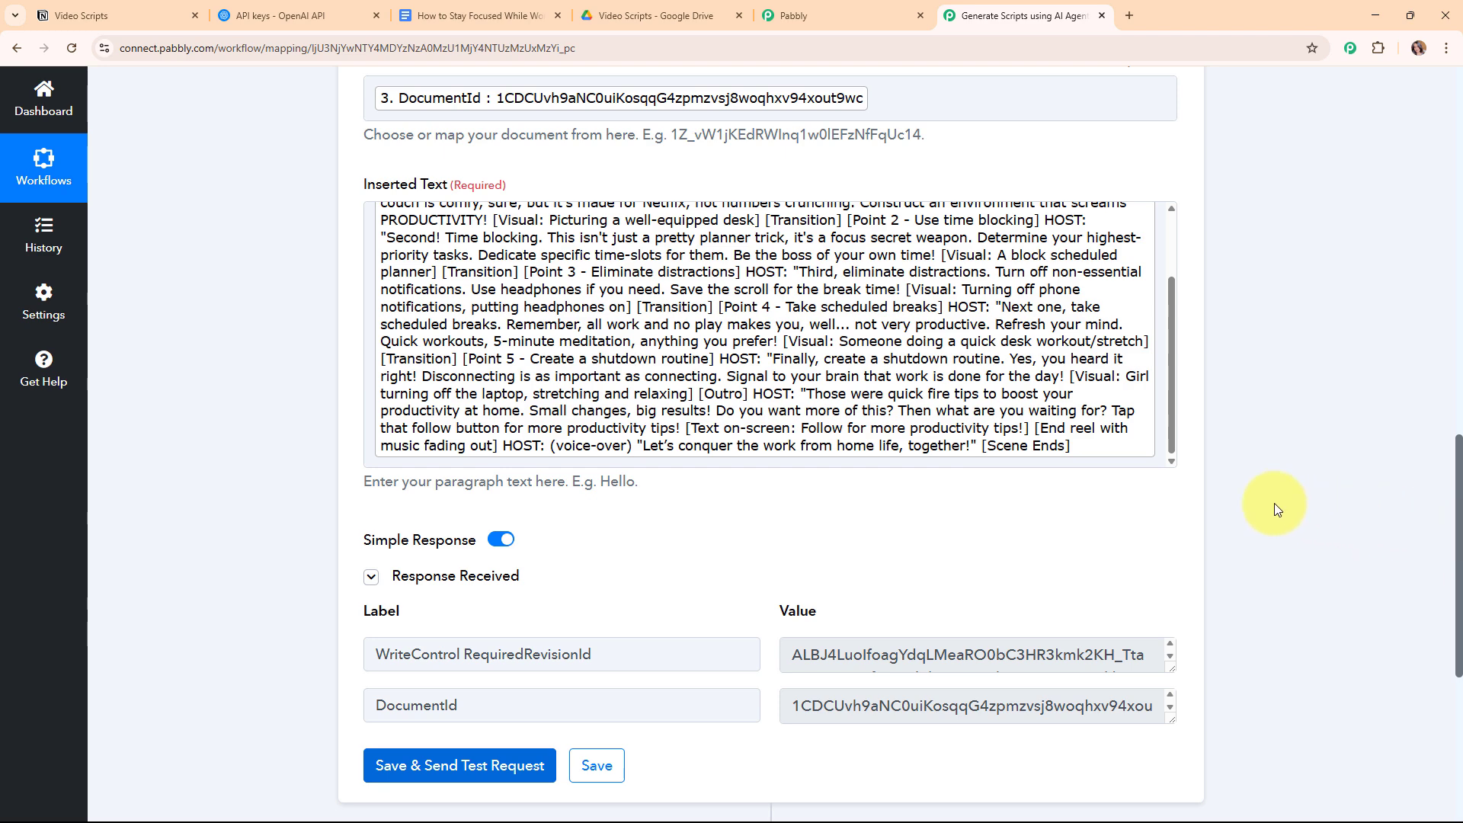
# Collapse the Append a Paragraph to a Document action and check the appended script in the Google Docs document
pyautogui.scroll(7, 1274, 503)
pyautogui.click(1171, 281)
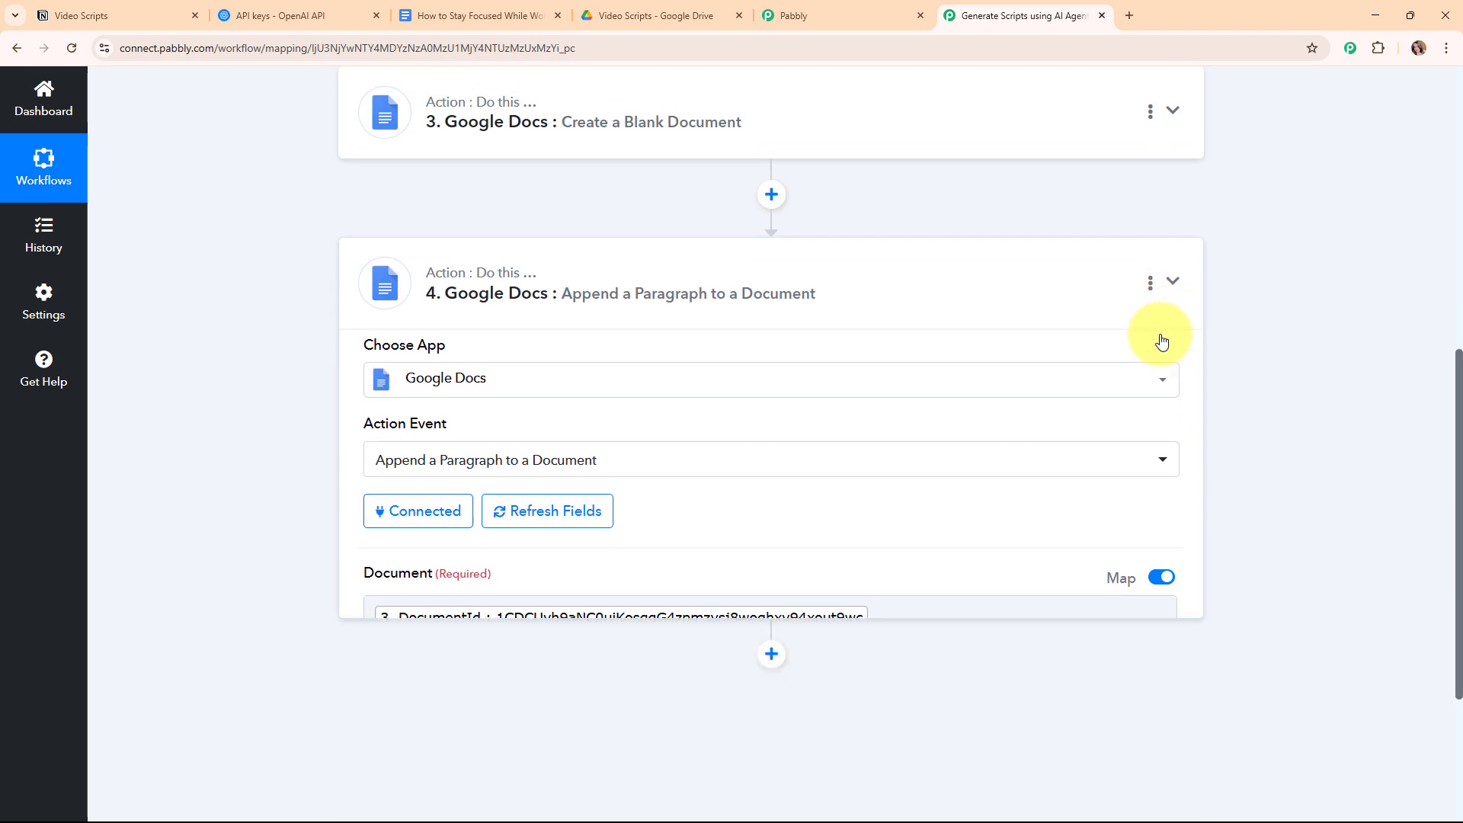
pyautogui.scroll(3, 932, 382)
pyautogui.click(469, 11)
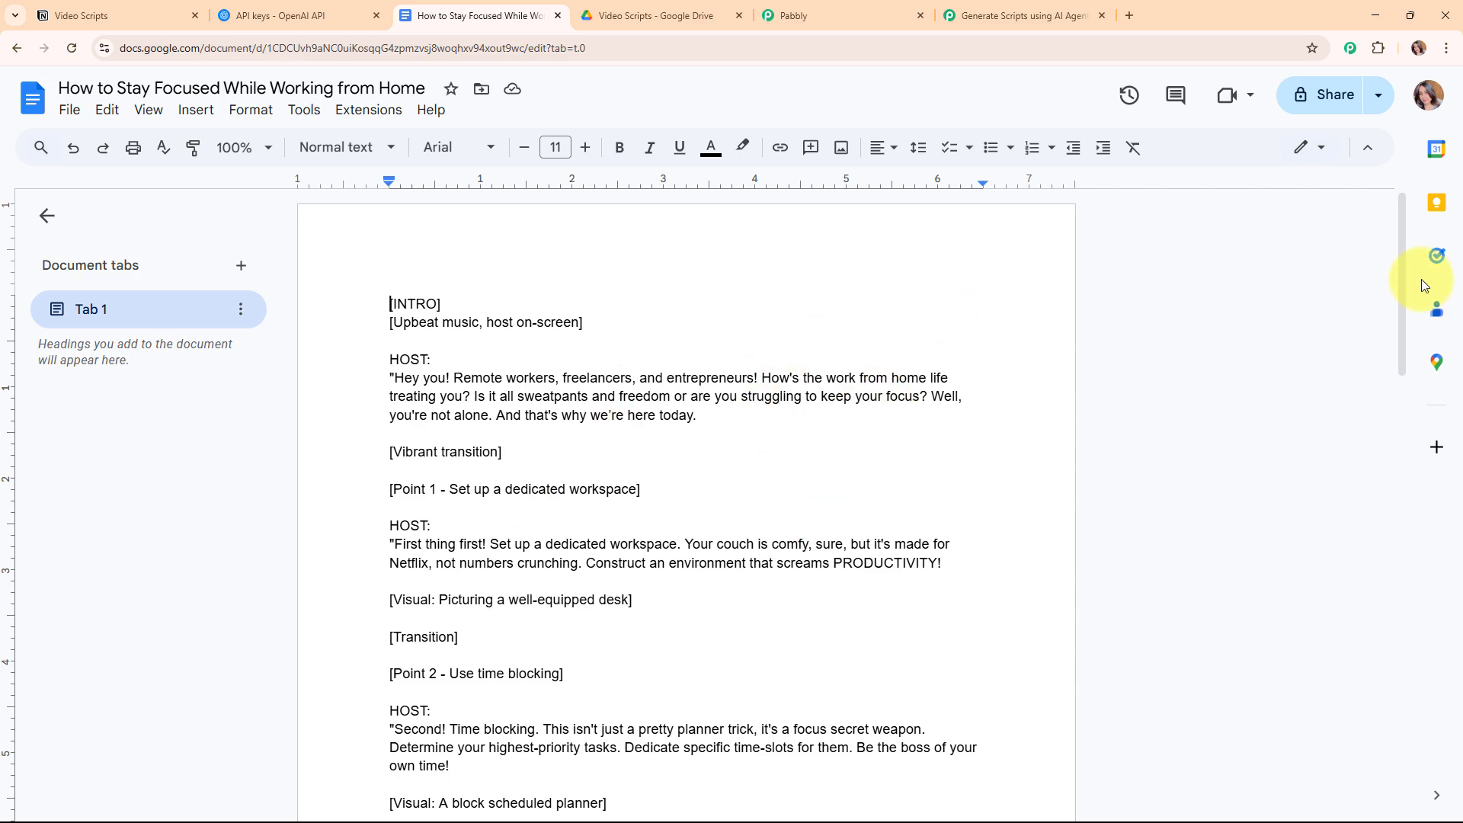
pyautogui.moveTo(1406, 280); pyautogui.dragTo(1370, 383)
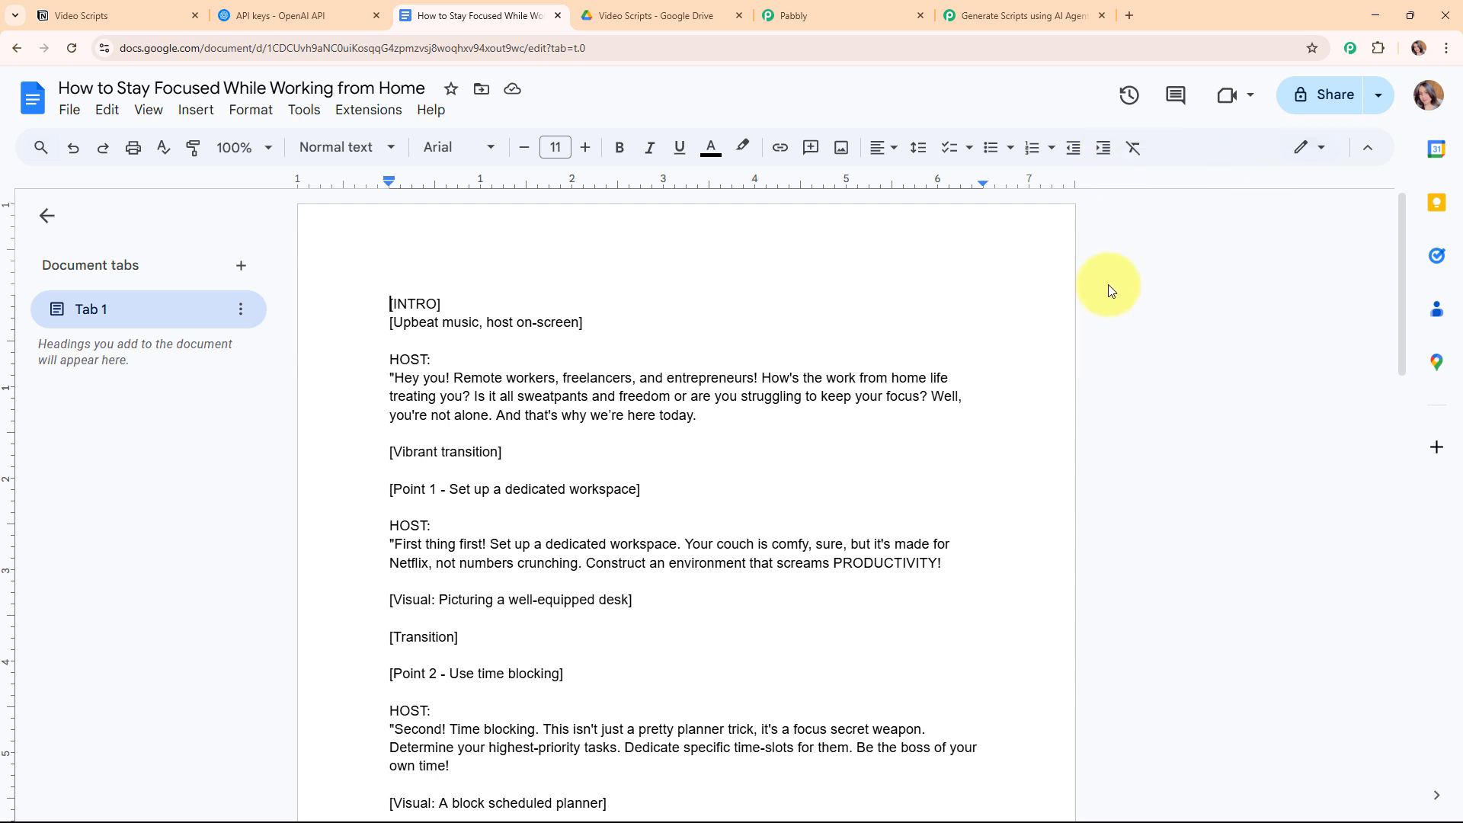
# Back in the Pabbly Connect workflow, add a Google Drive action after step 4 with the Share a File With Anyone event
pyautogui.click(999, 15)
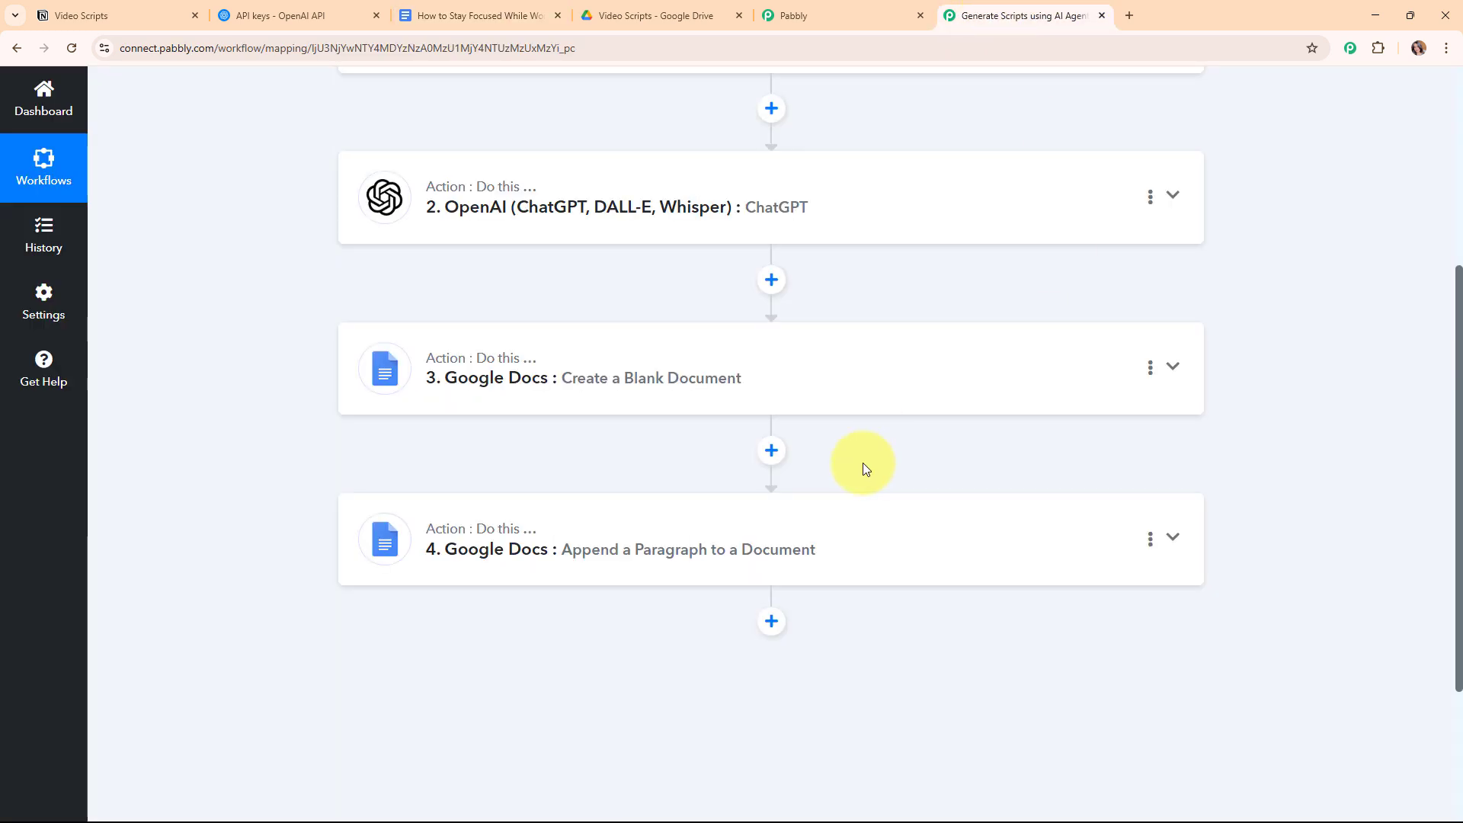
pyautogui.click(772, 622)
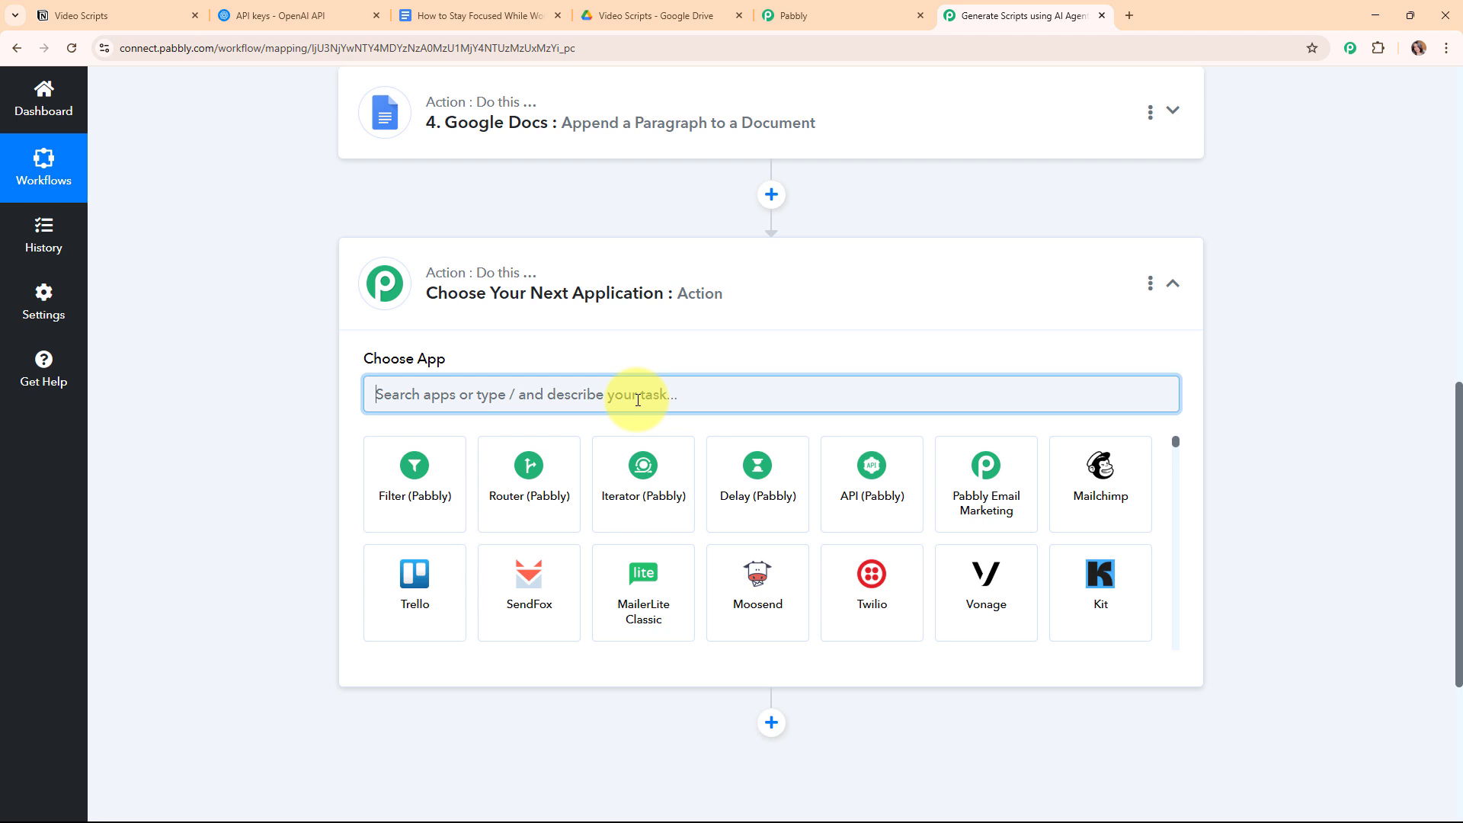
pyautogui.write('goo')
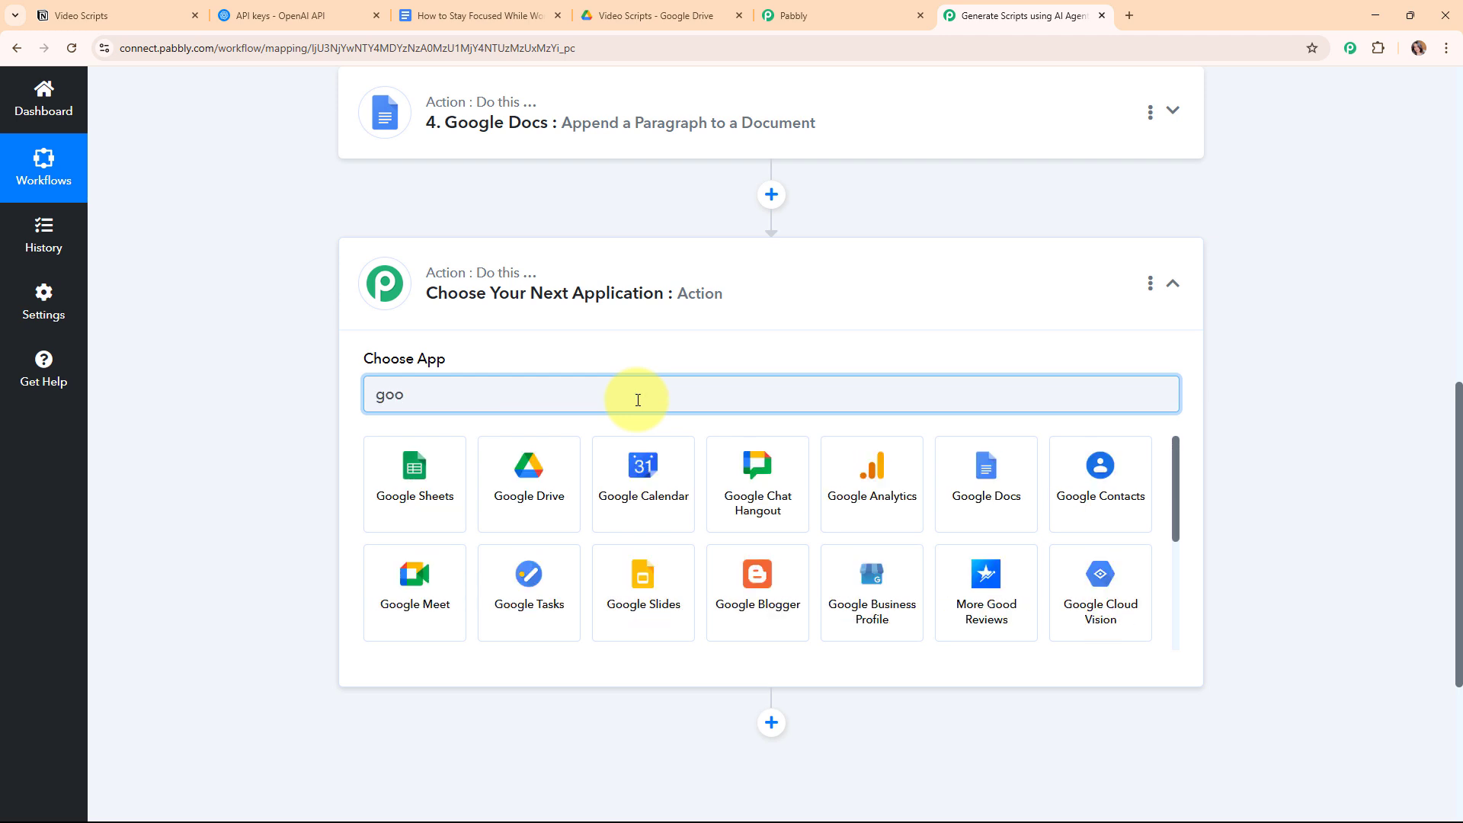
pyautogui.click(525, 470)
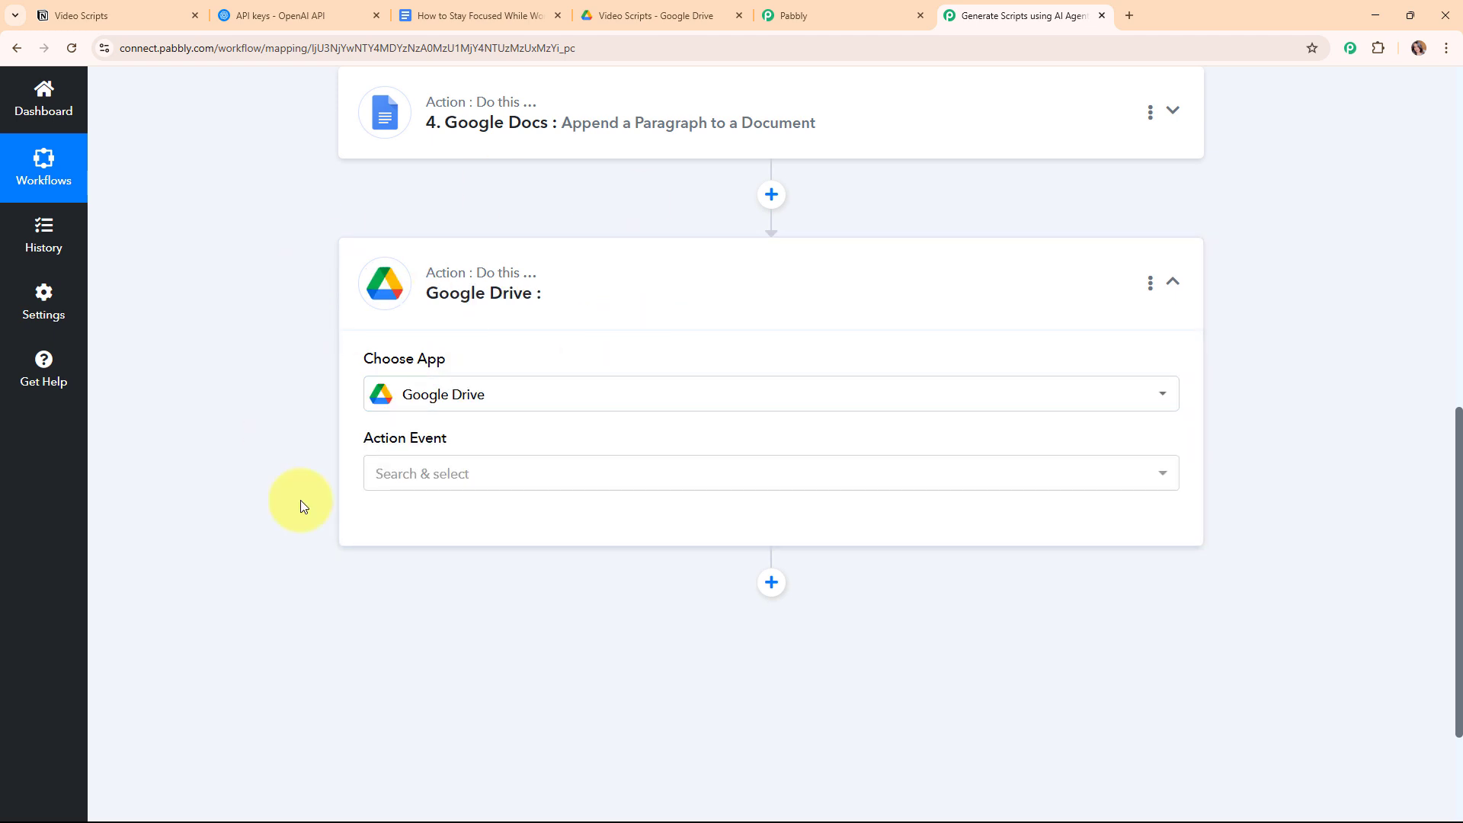
pyautogui.click(465, 476)
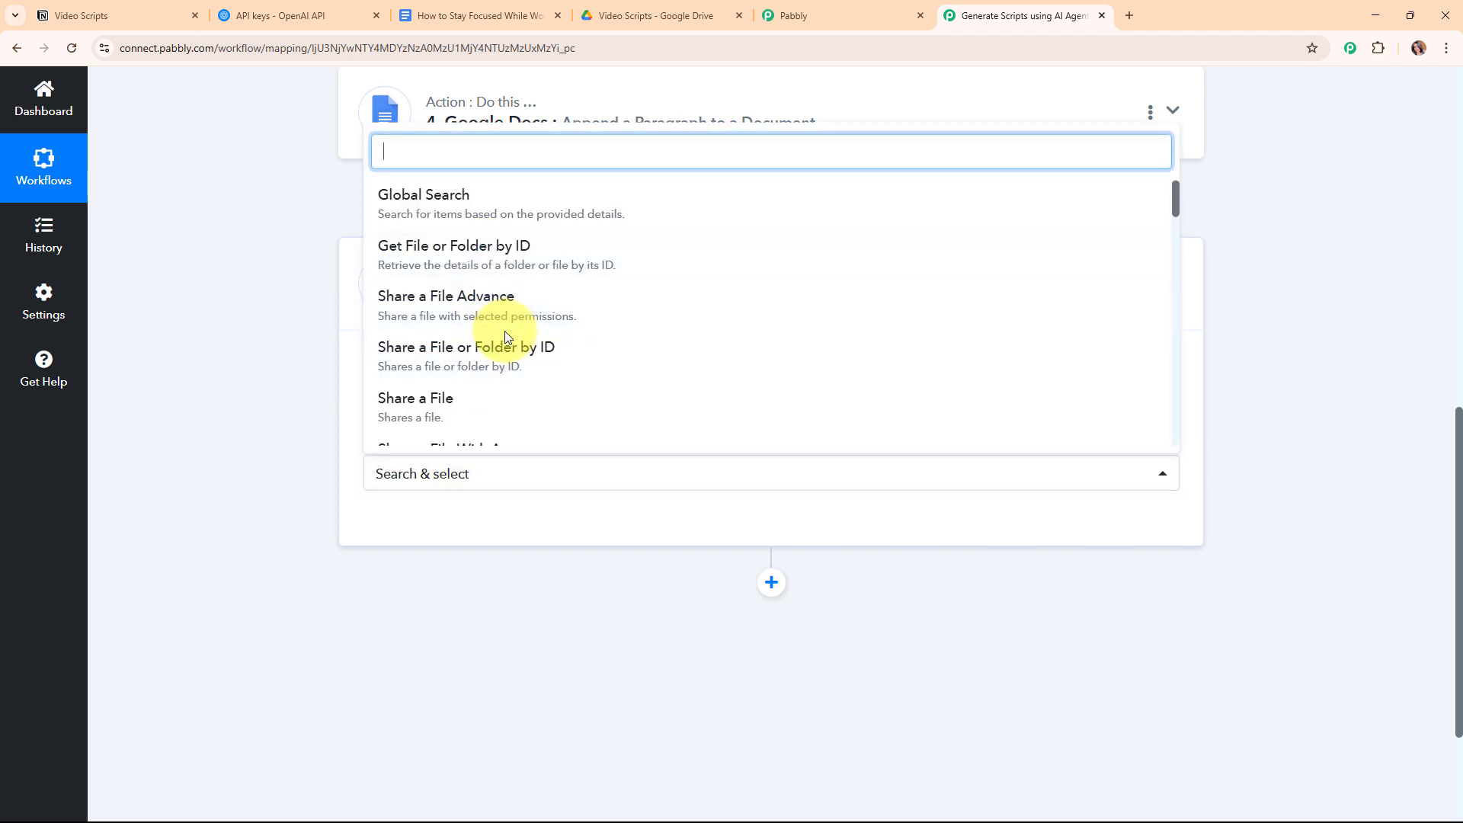
pyautogui.scroll(-2, 505, 331)
pyautogui.click(501, 304)
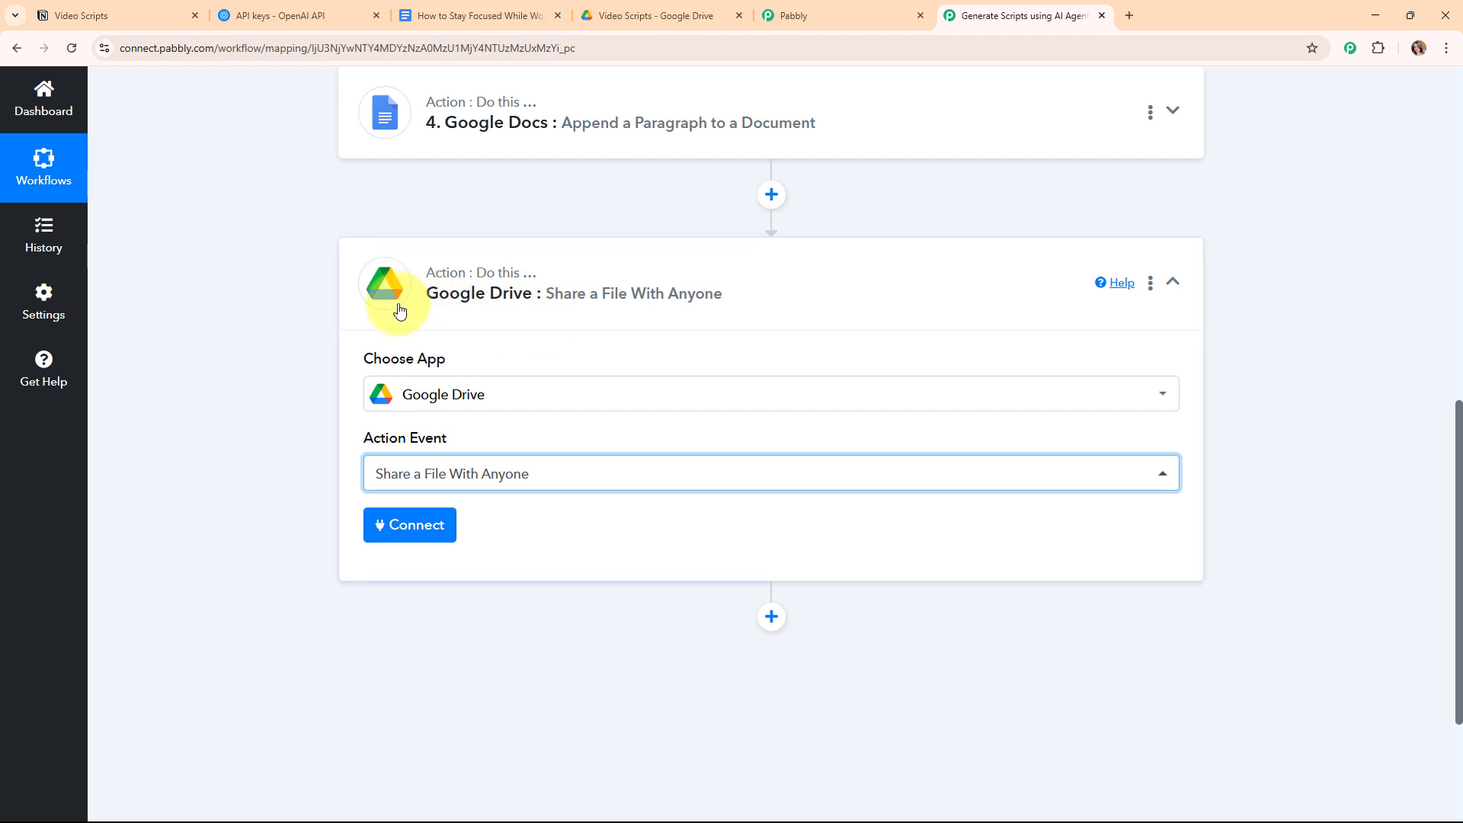
# Connect Google Drive through a new connection, signing in with the Google account and granting access
pyautogui.click(423, 539)
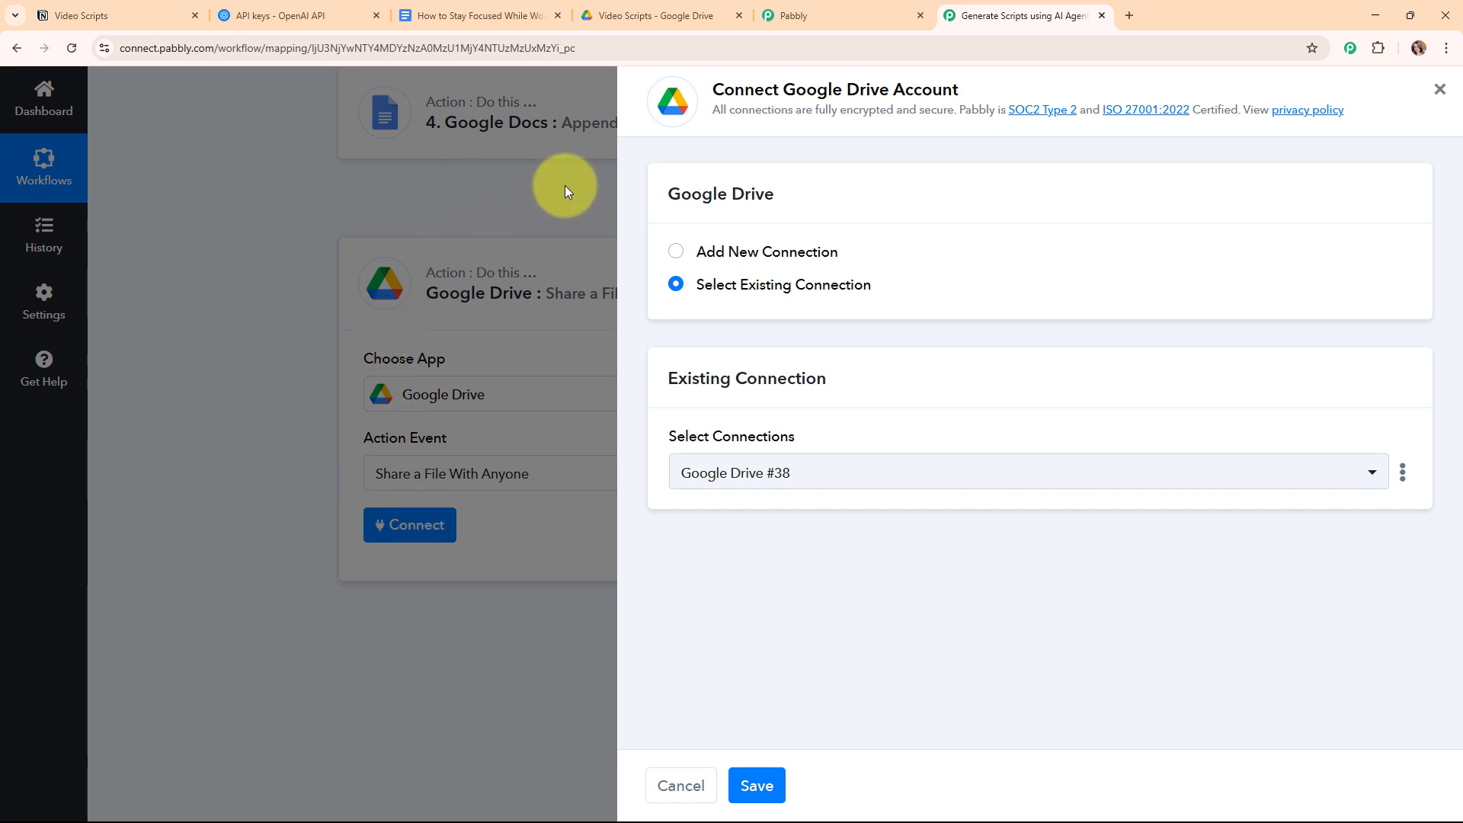
pyautogui.click(675, 252)
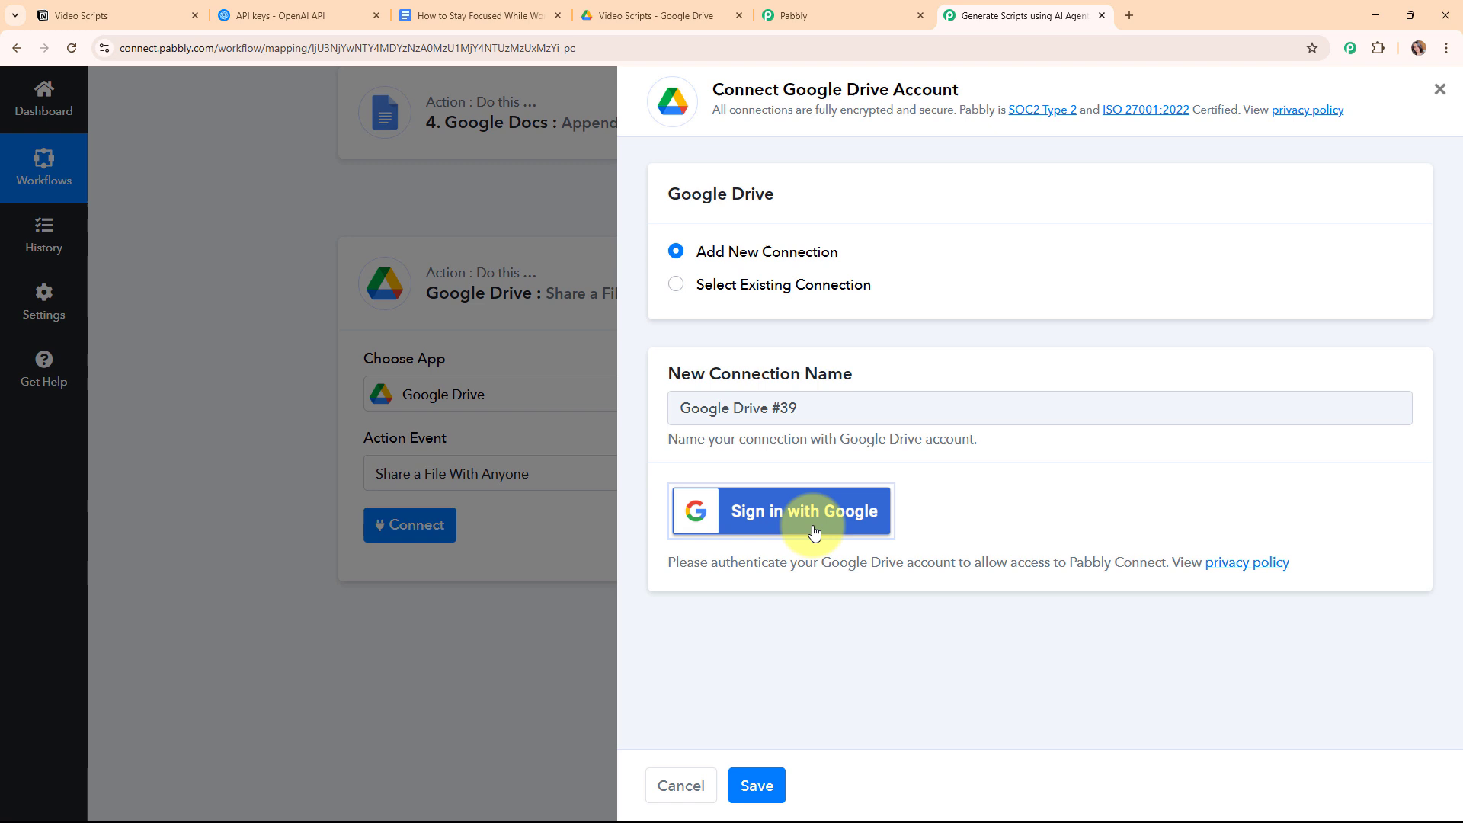
pyautogui.click(829, 525)
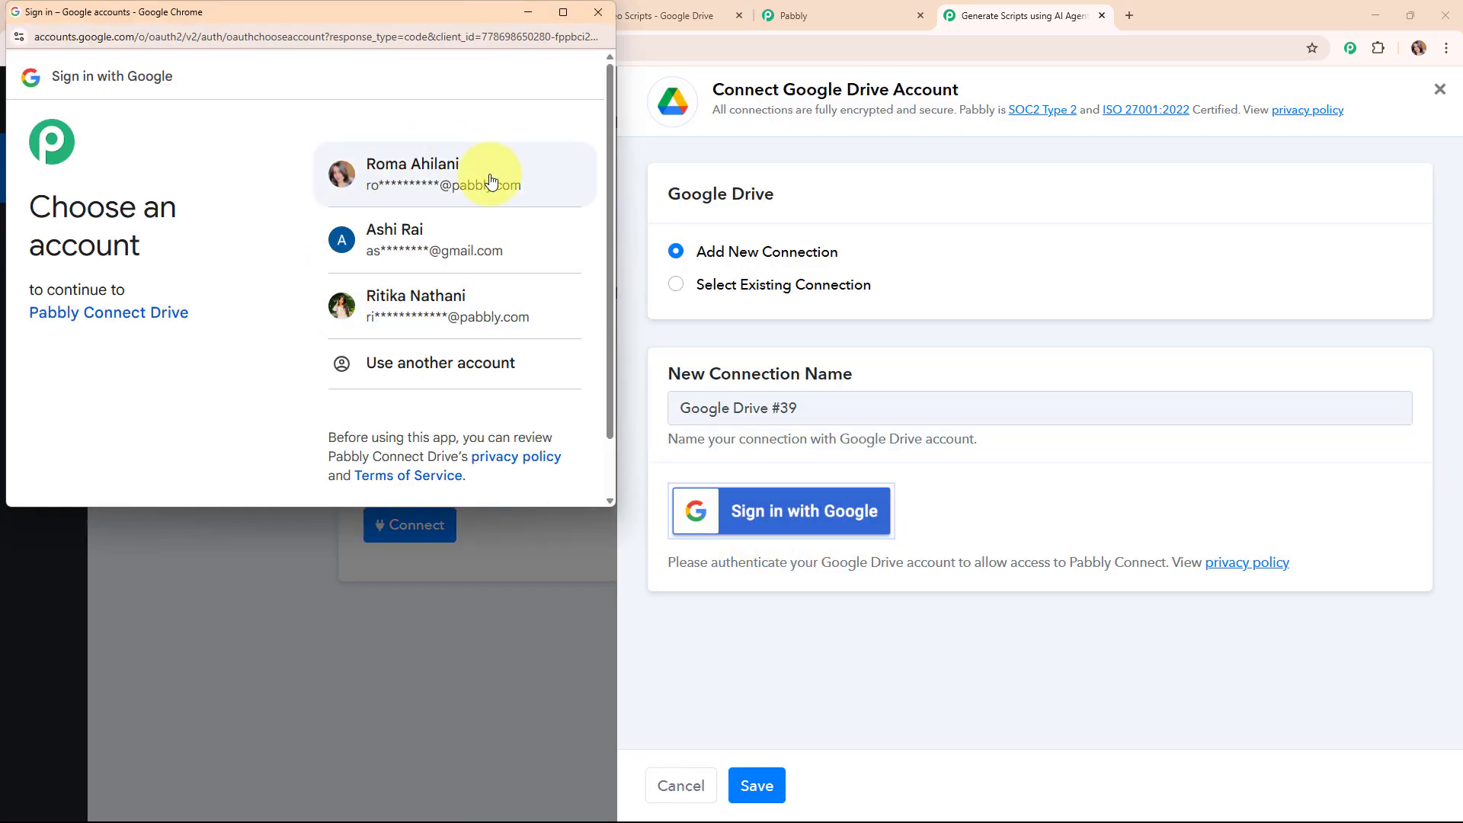
pyautogui.click(486, 185)
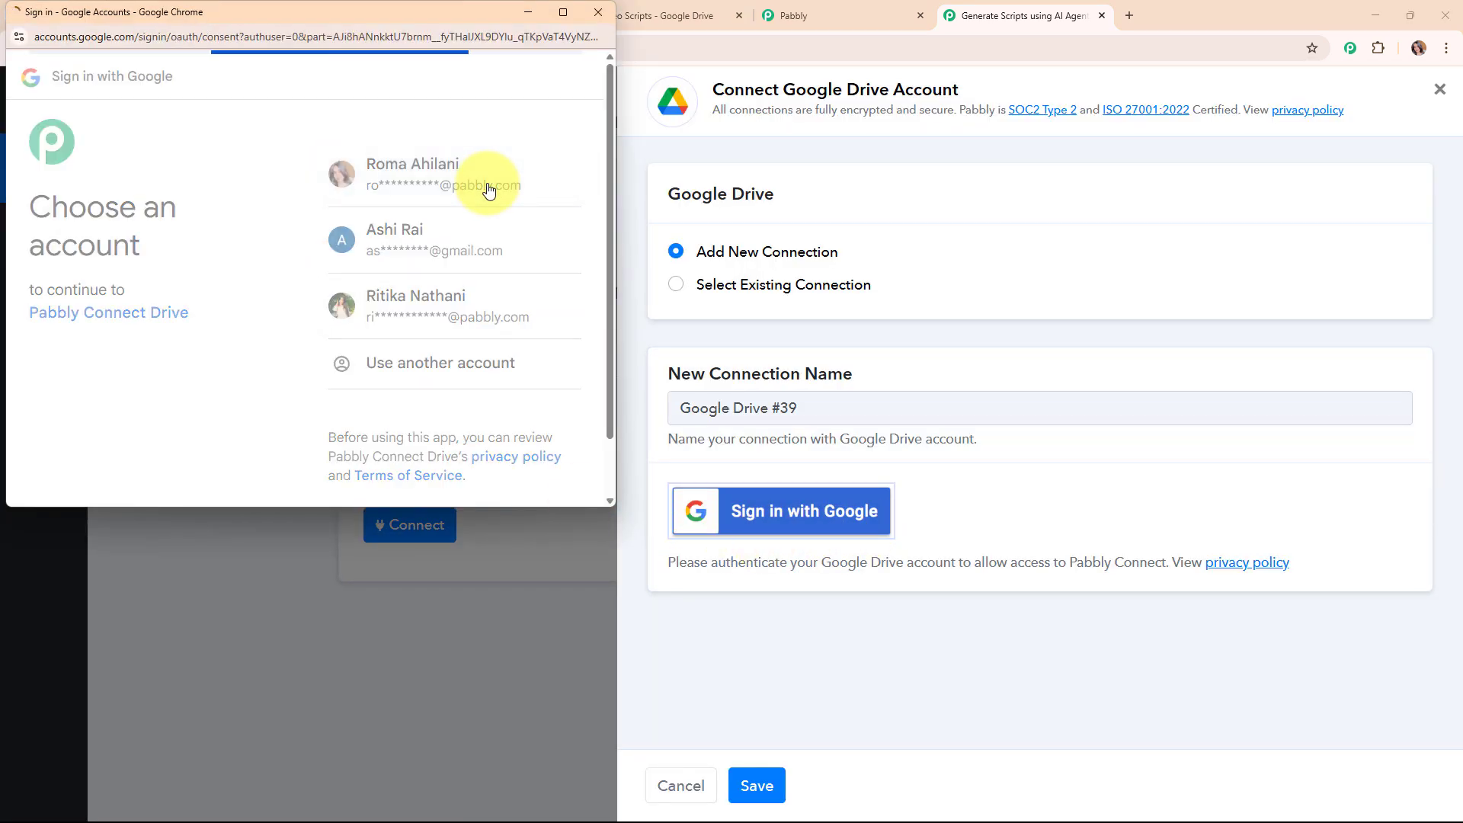
pyautogui.click(544, 408)
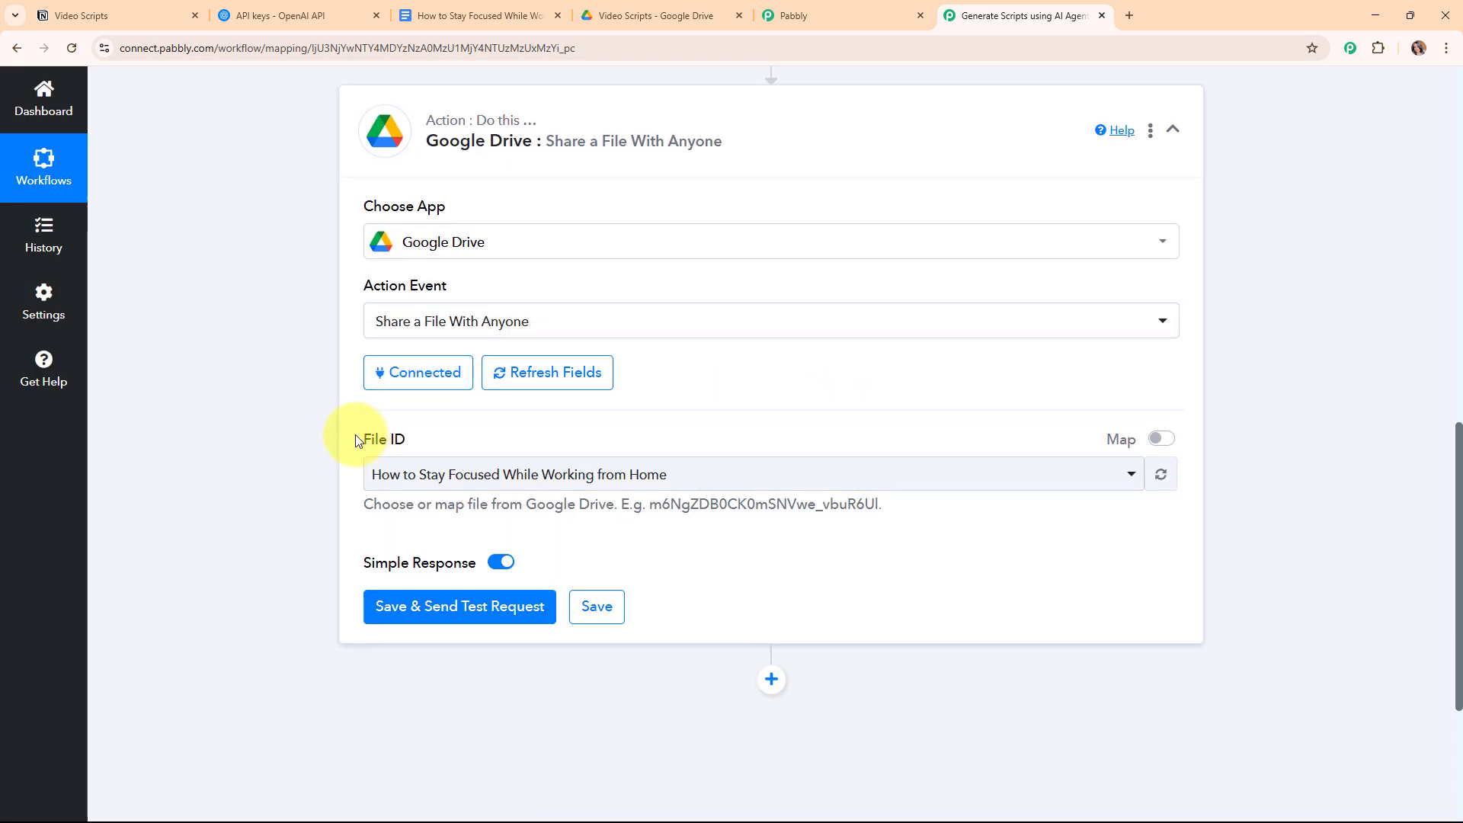
# Enable mapping for the File ID field and clear the fixed file ID from it
pyautogui.moveTo(355, 438); pyautogui.dragTo(451, 439)
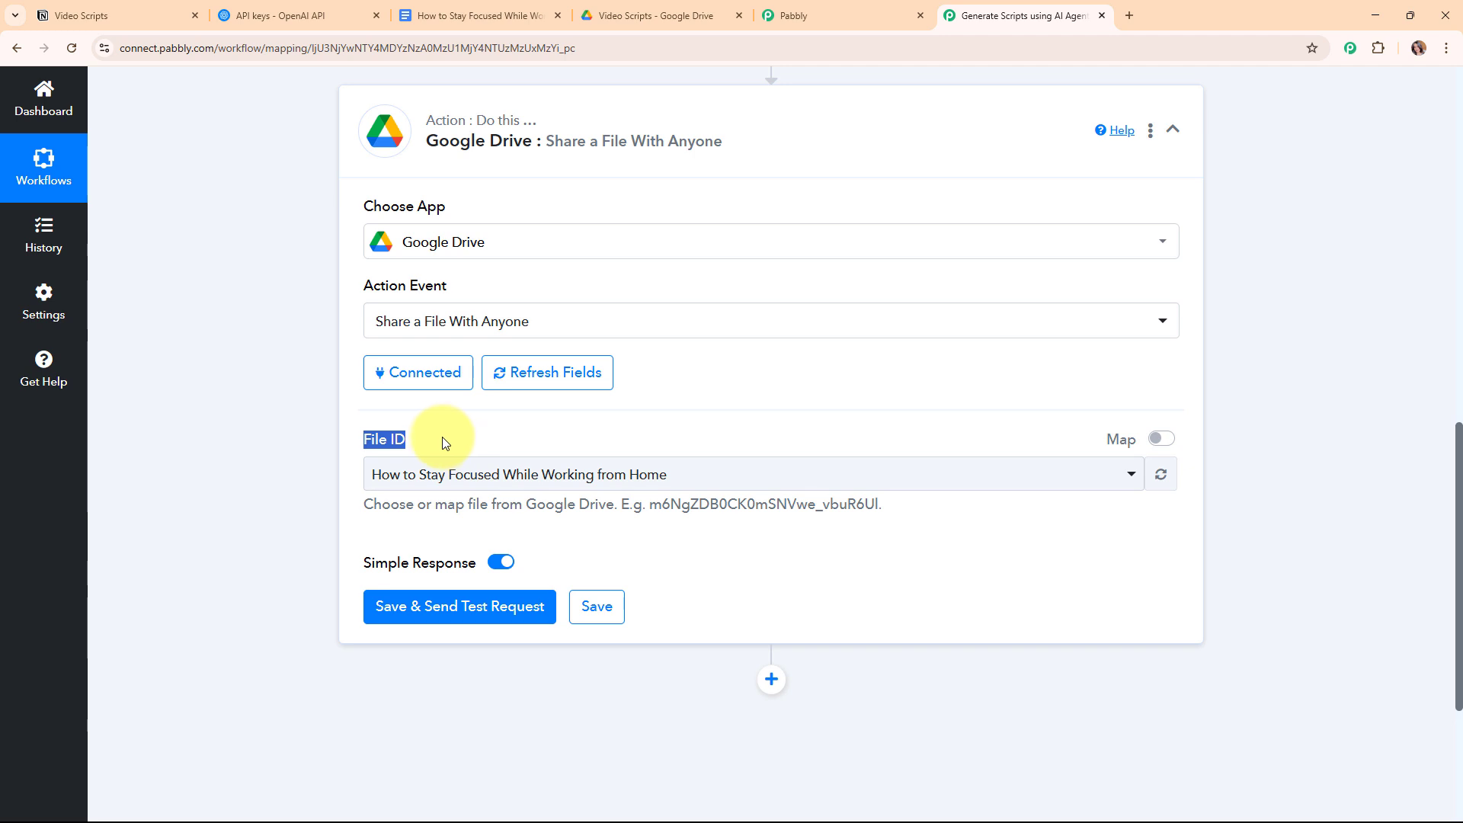
pyautogui.click(897, 486)
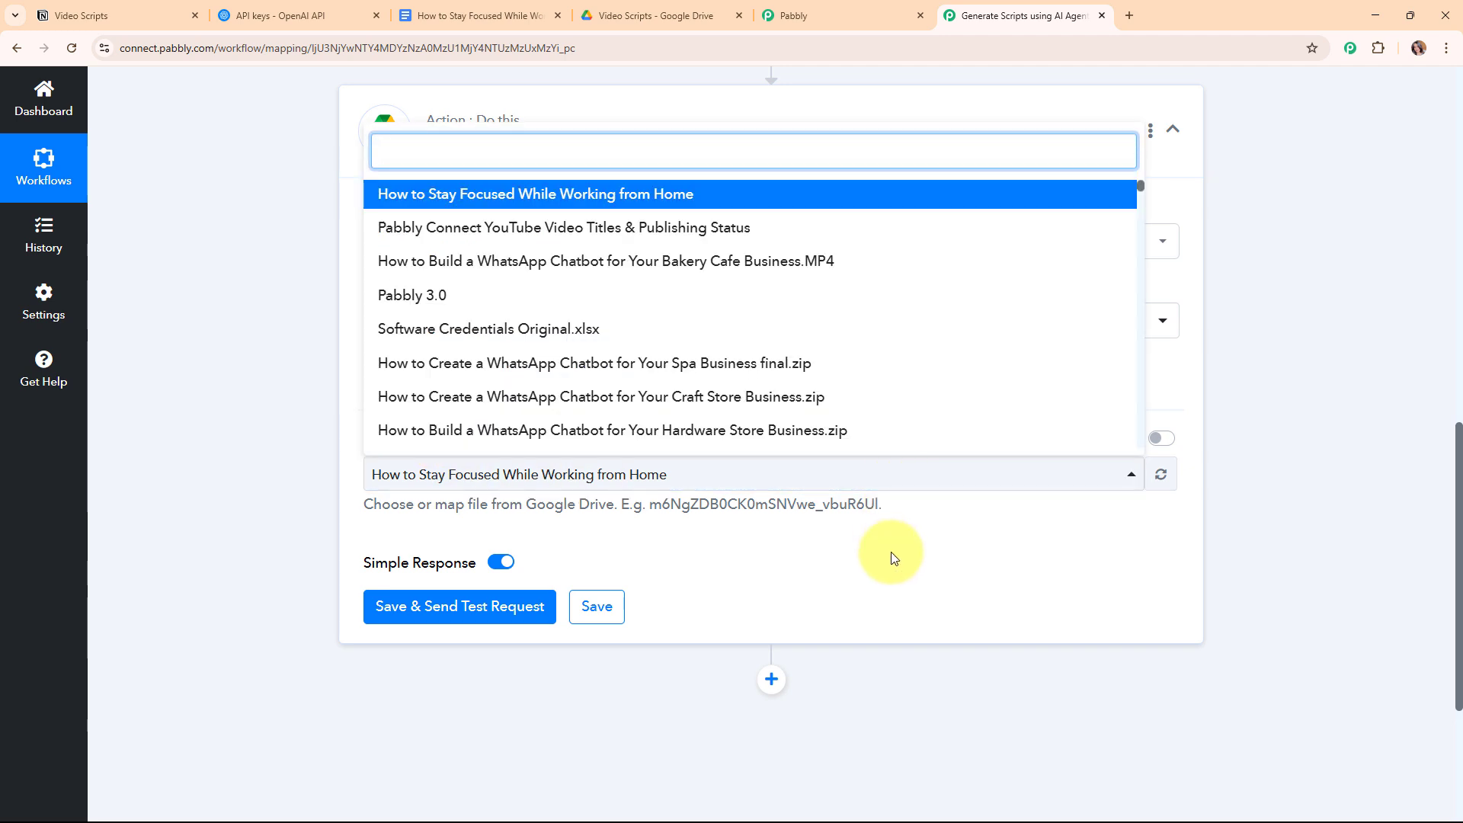
pyautogui.click(914, 547)
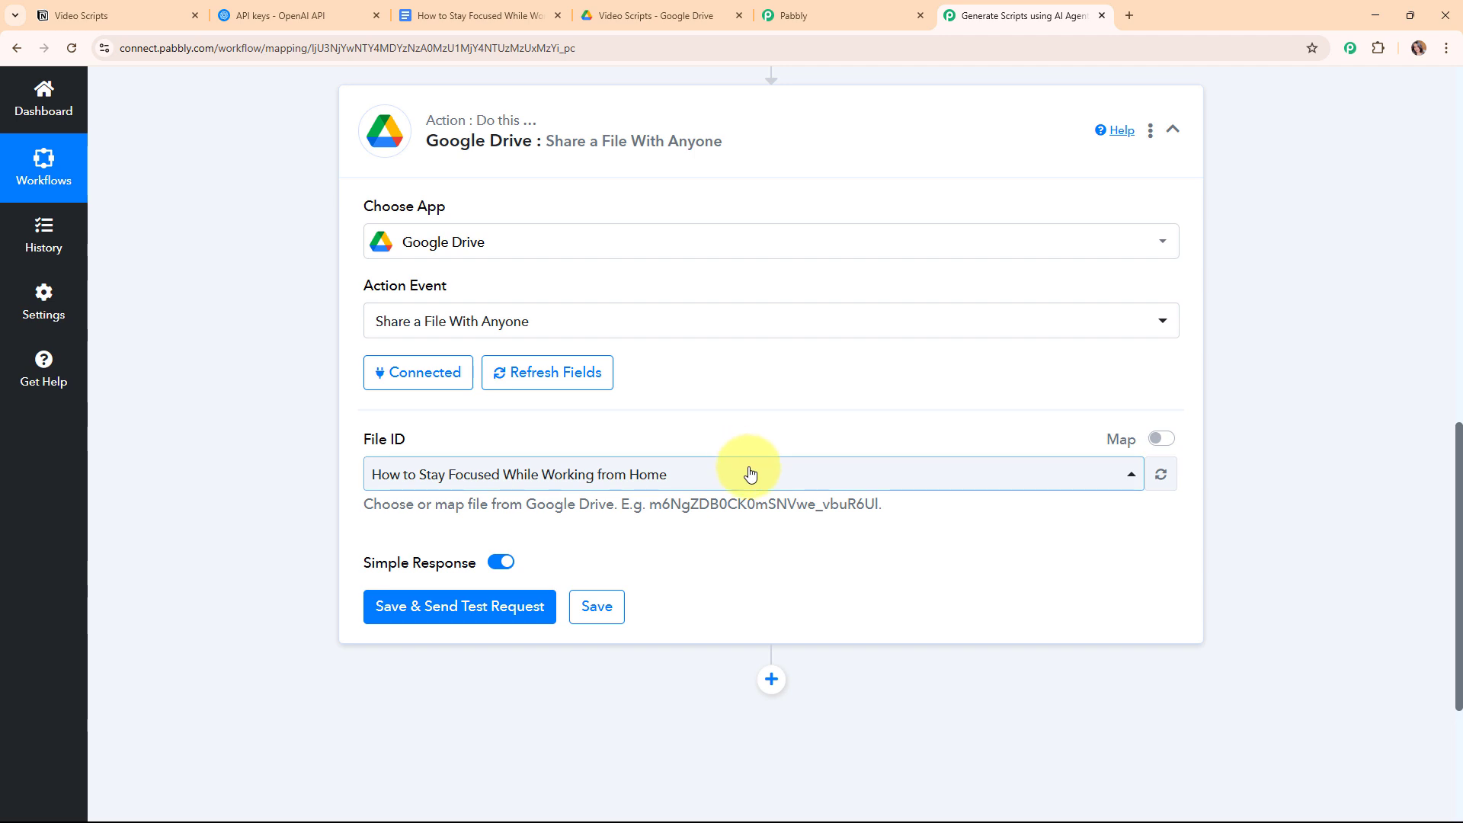
pyautogui.click(1160, 440)
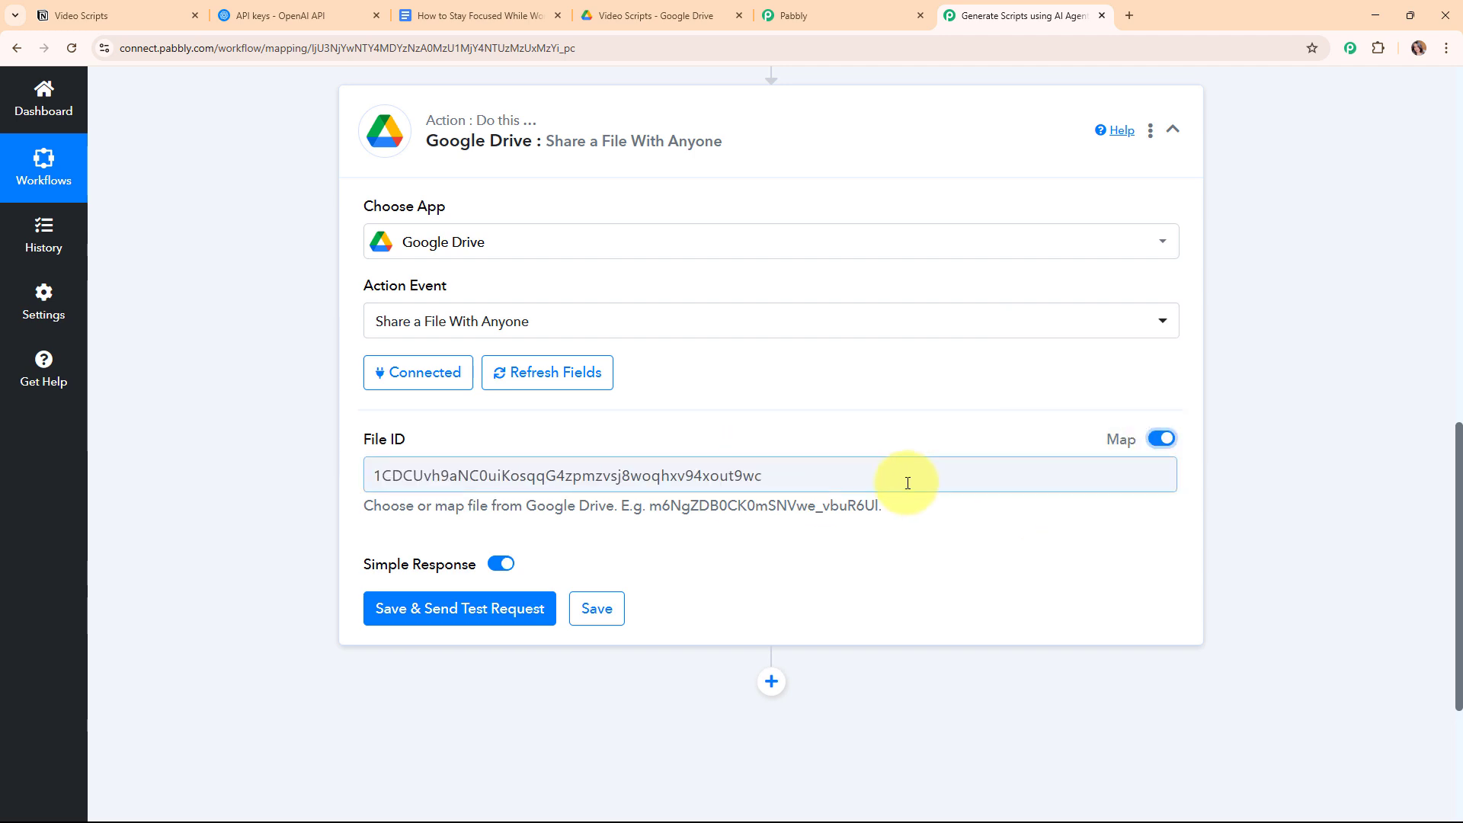
pyautogui.moveTo(763, 476); pyautogui.dragTo(231, 486)
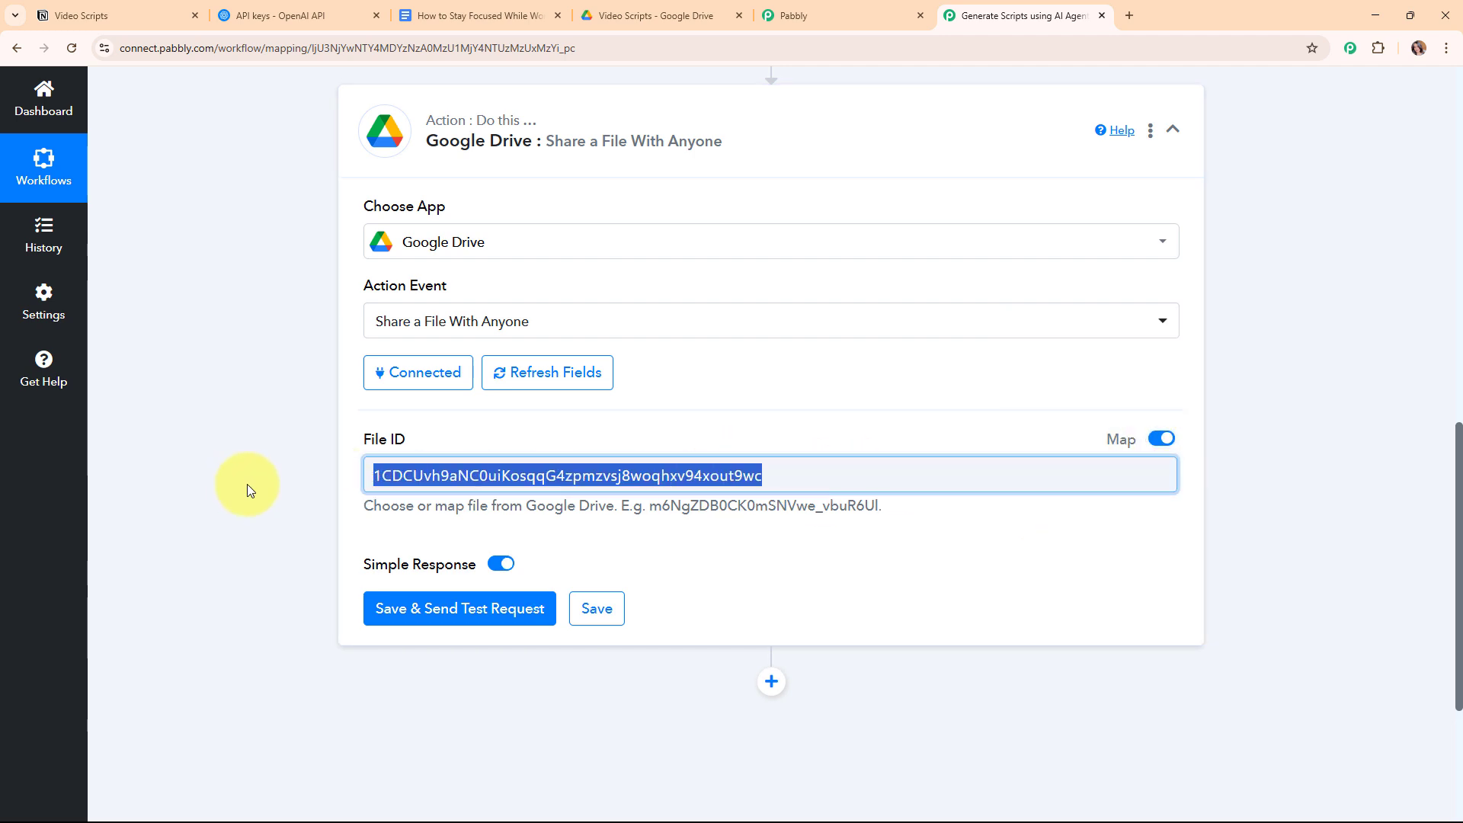
pyautogui.press('BackSpace')
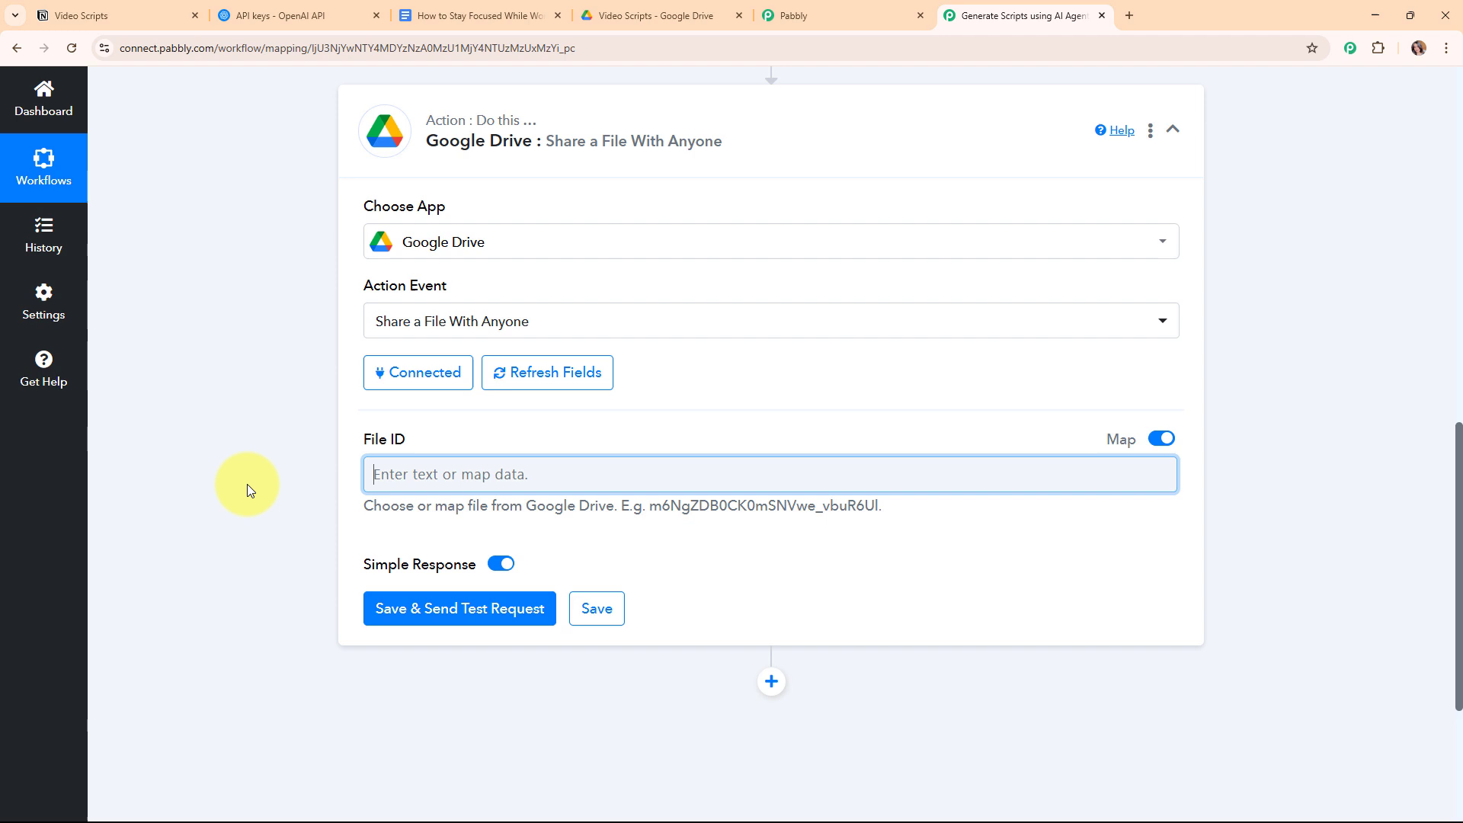
# Map the File ID to the DocumentId from the Append a Paragraph to a Document step
pyautogui.click(548, 372)
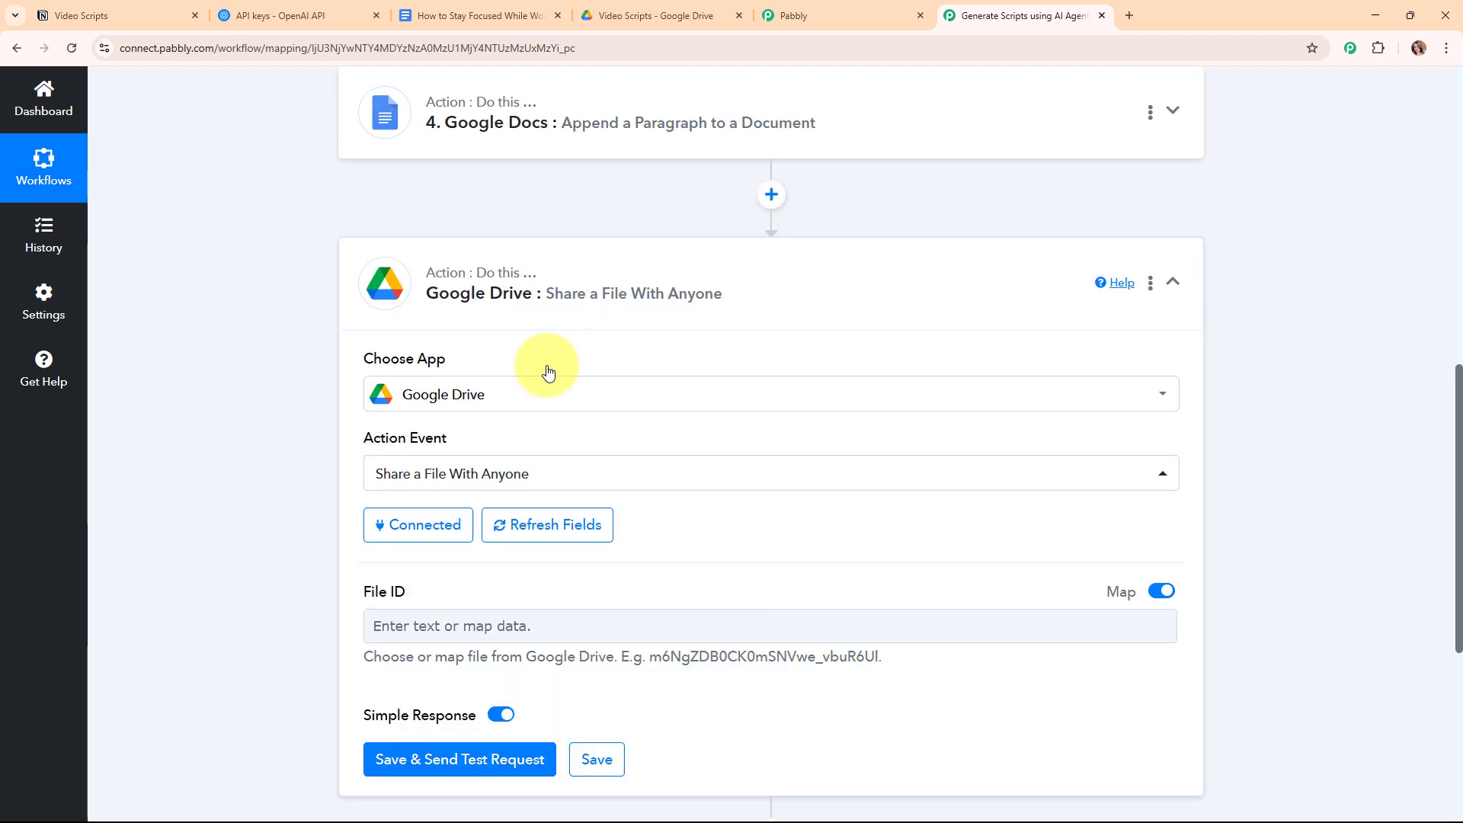
pyautogui.scroll(-3, 800, 393)
pyautogui.click(573, 296)
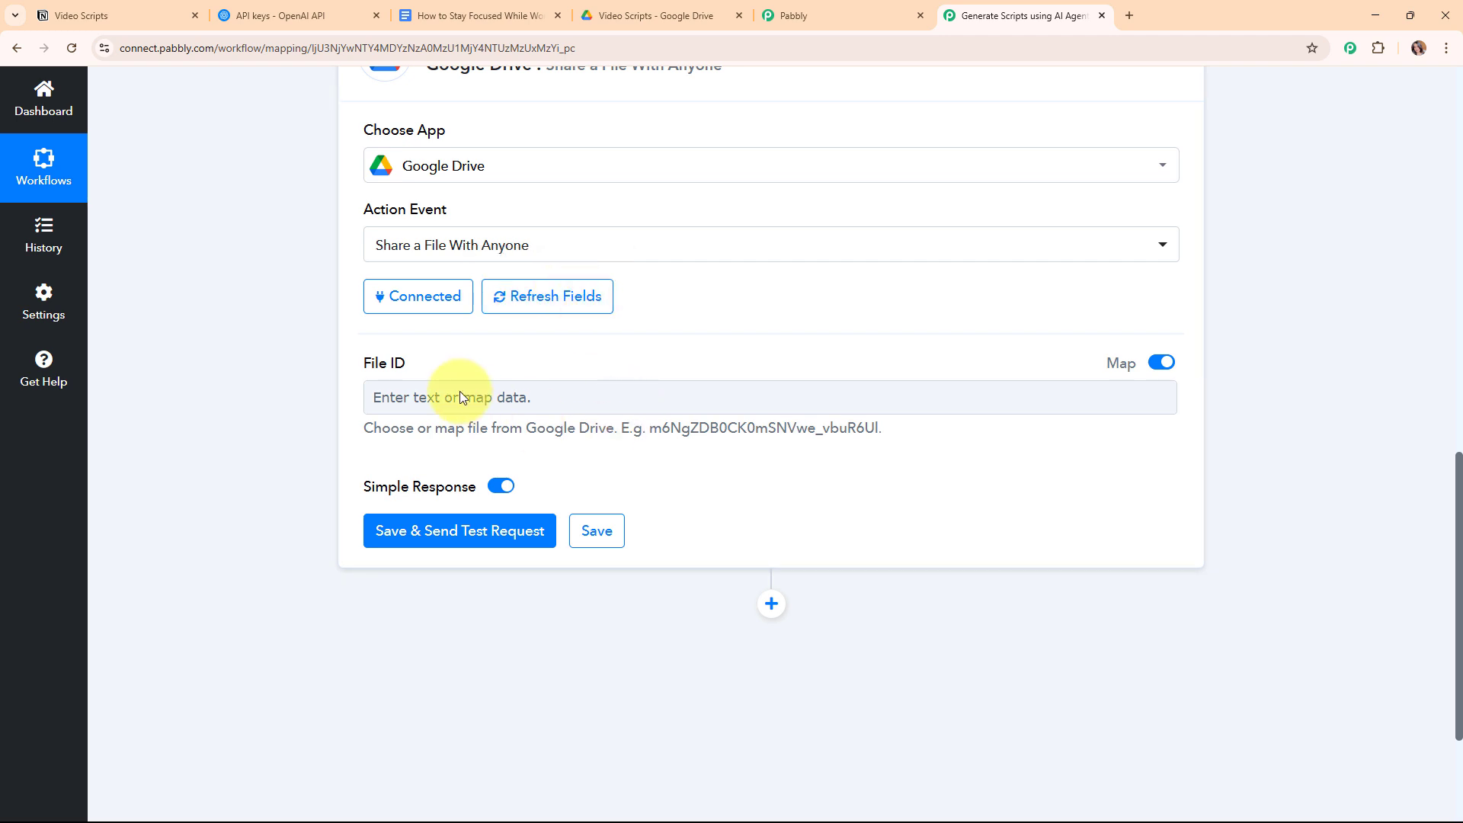
pyautogui.click(604, 395)
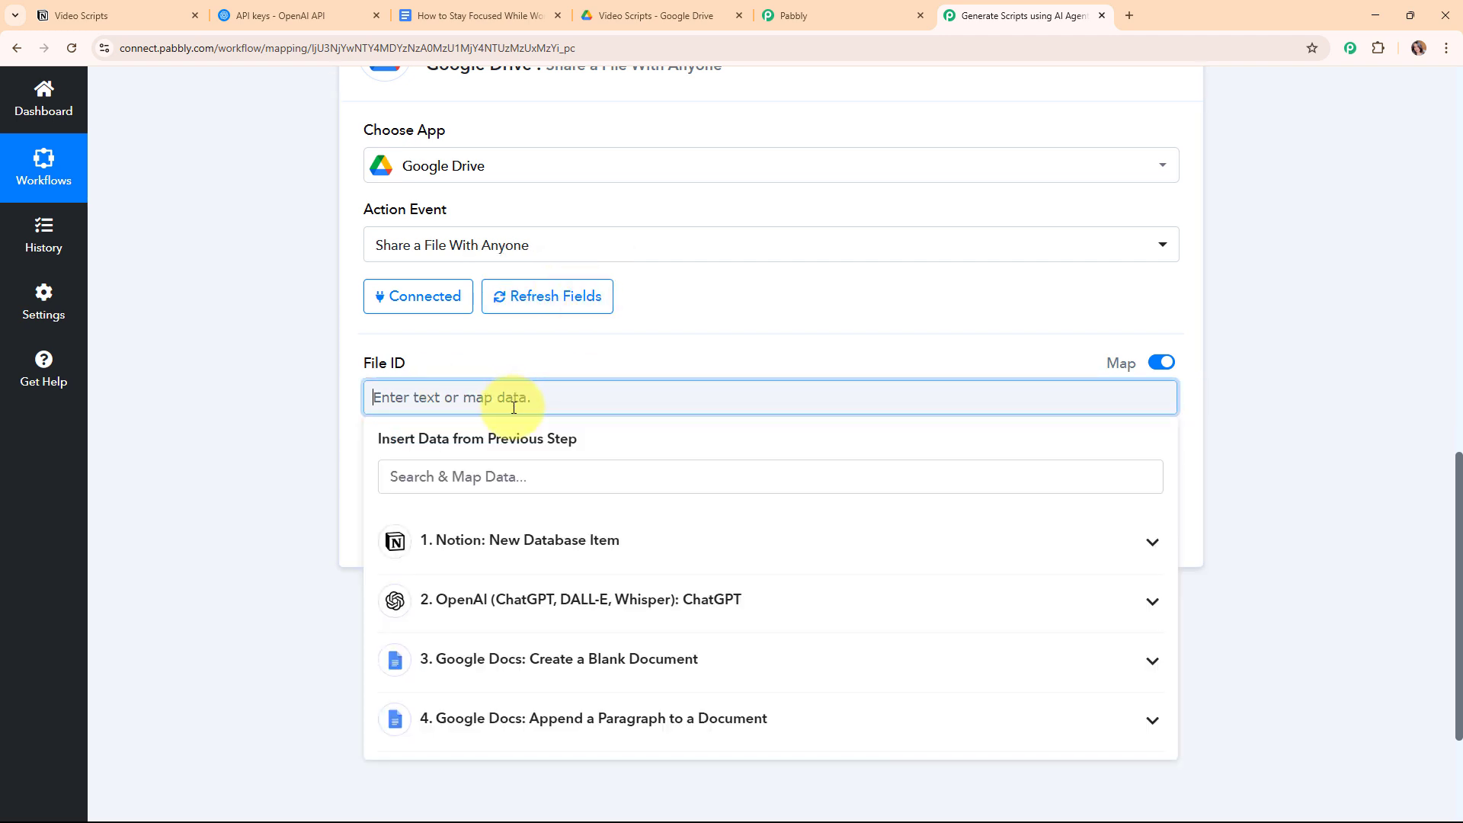
pyautogui.click(539, 481)
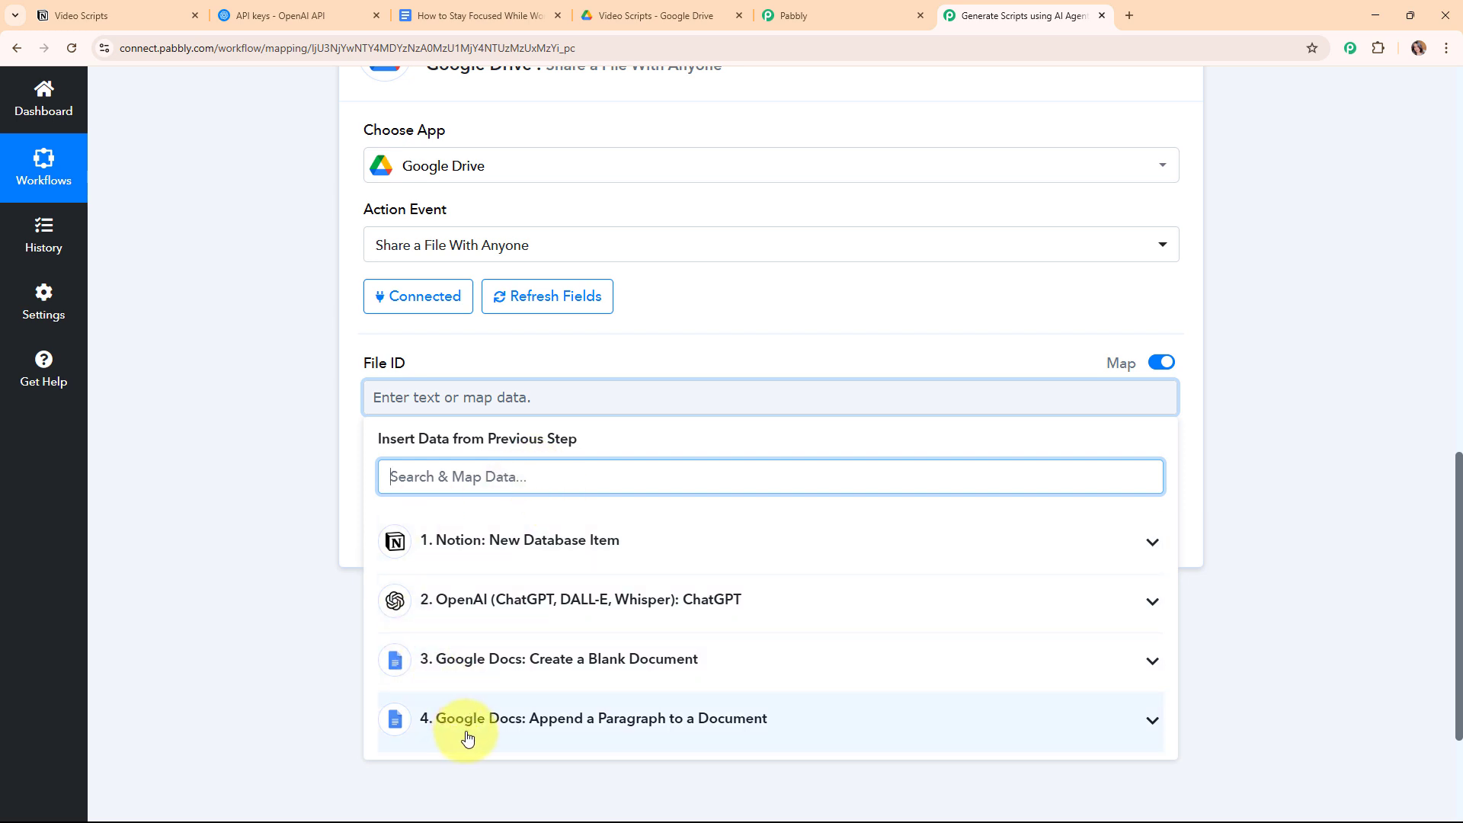
pyautogui.click(556, 723)
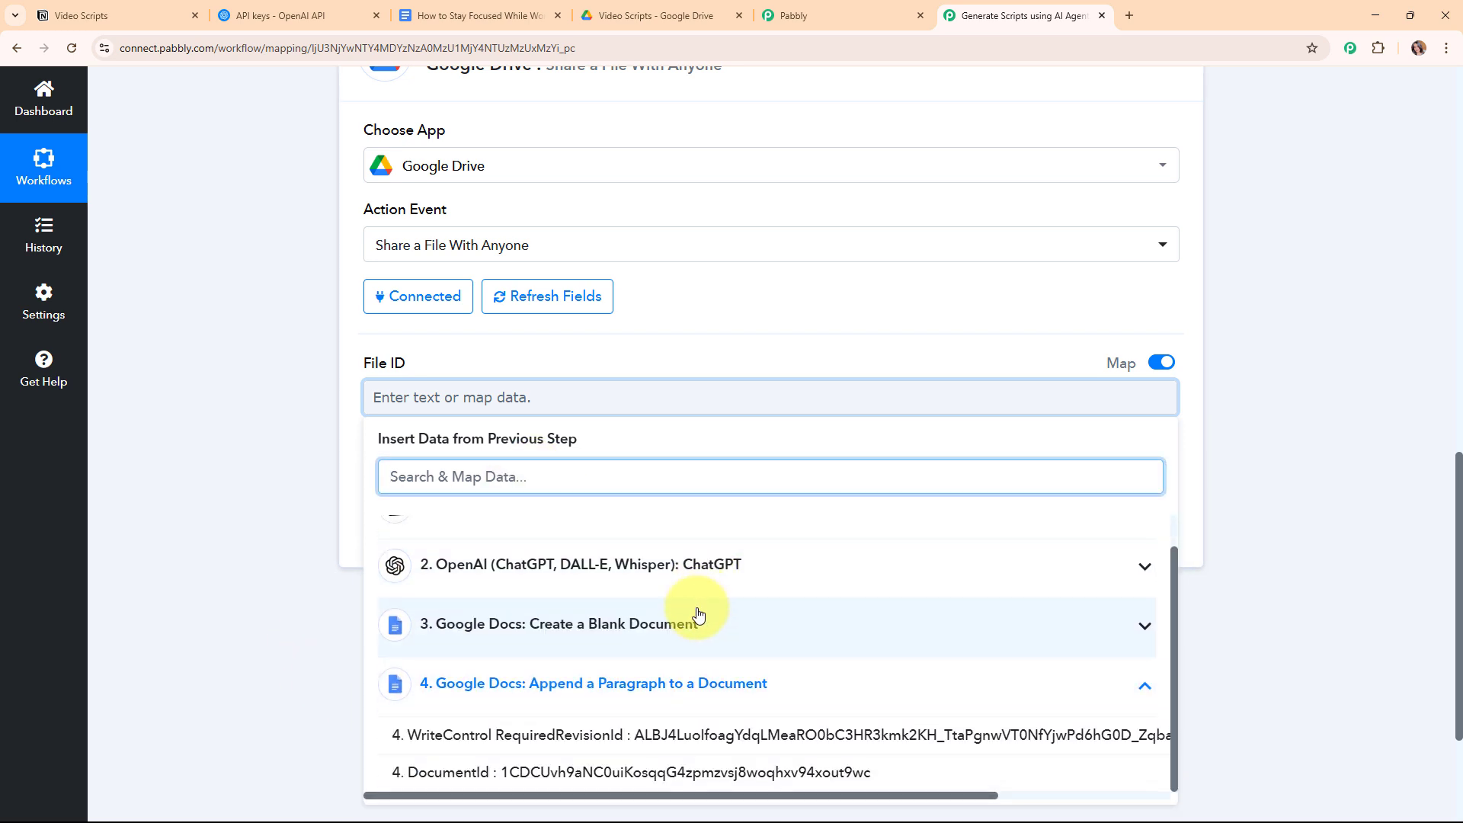
pyautogui.click(539, 772)
pyautogui.click(281, 500)
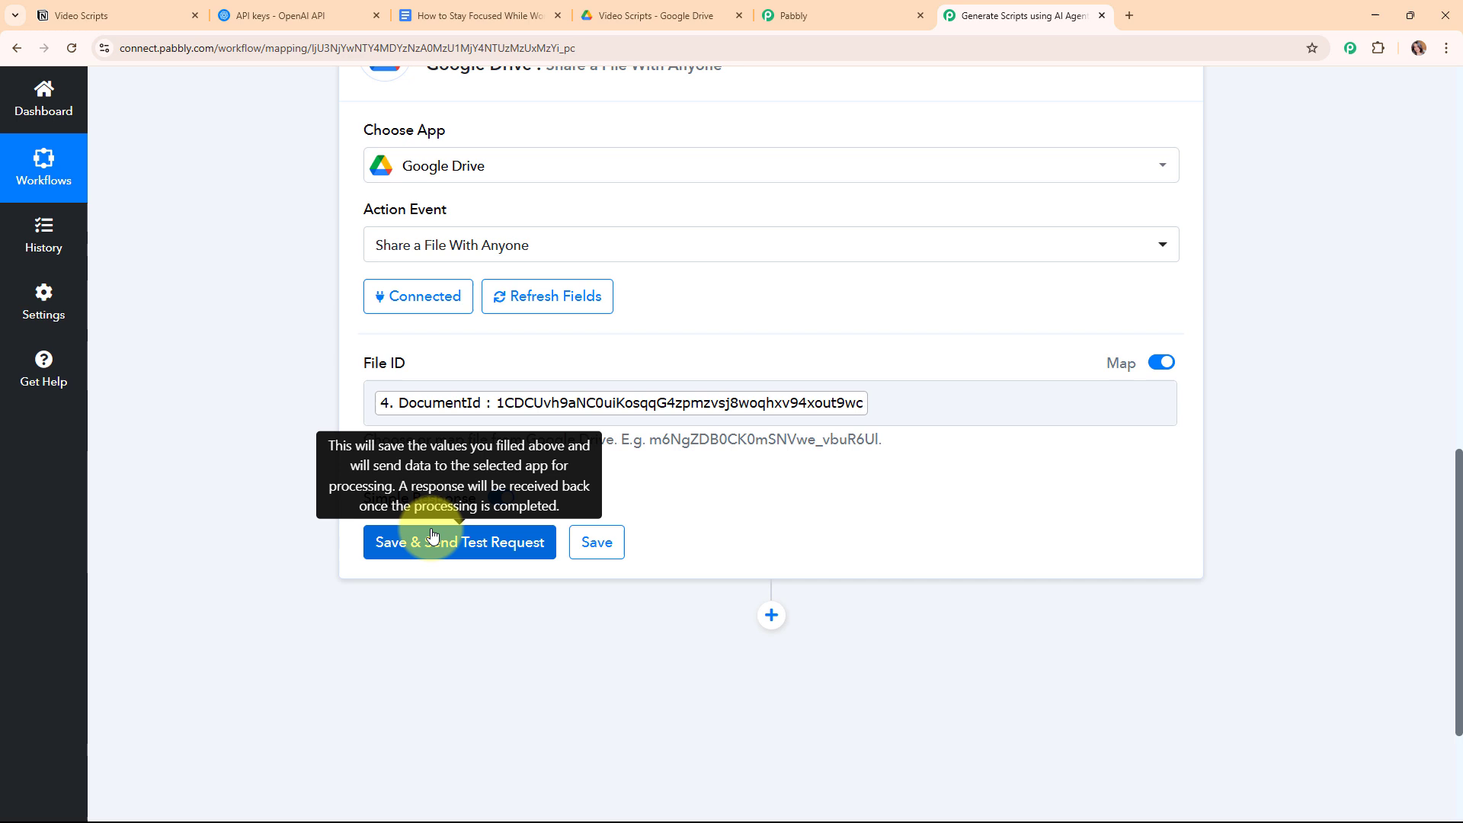
# Save the Share a File With Anyone action with a test request, review the received response and collapse the action
pyautogui.click(427, 542)
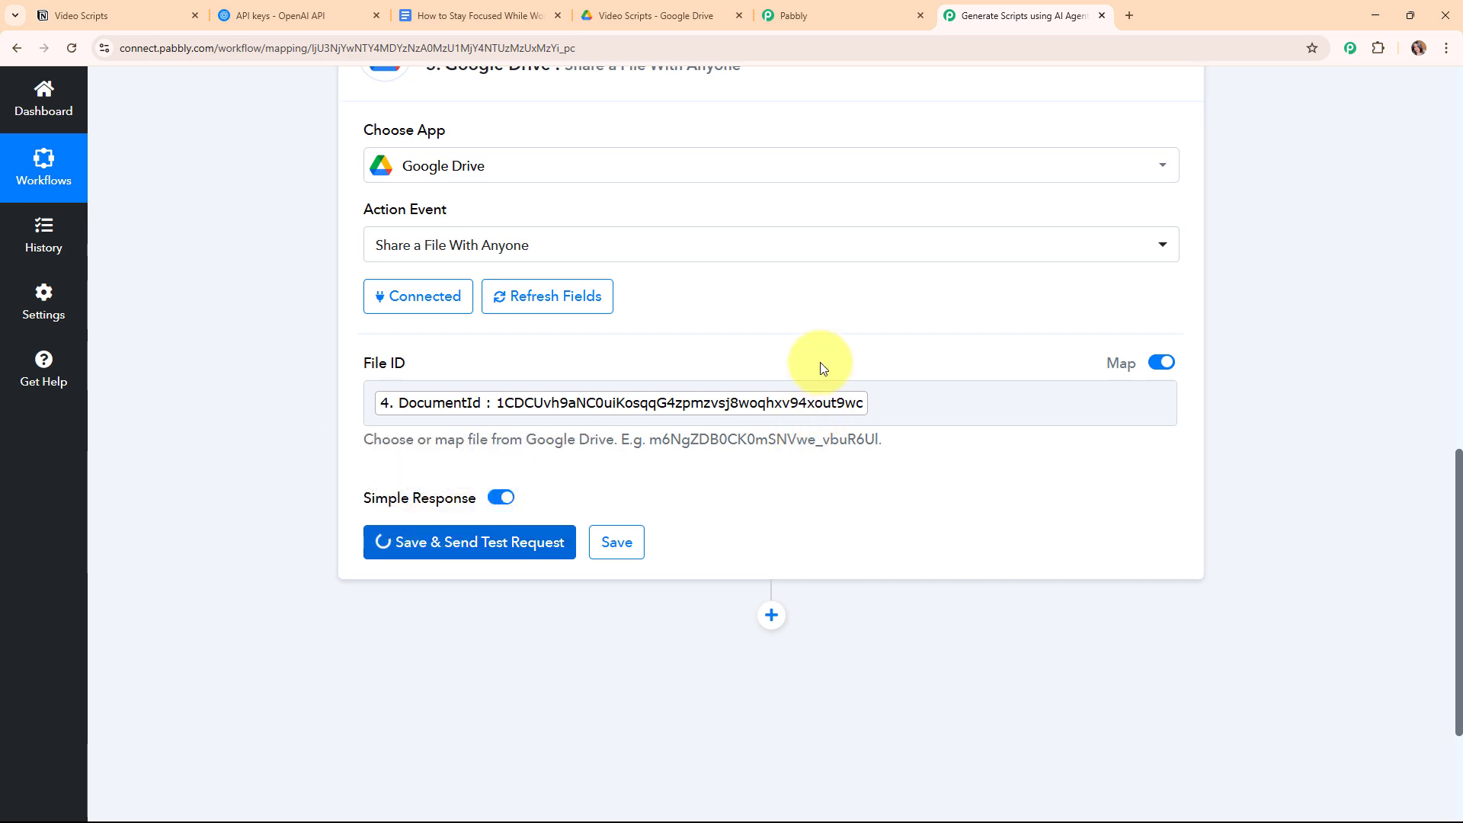
pyautogui.scroll(-8, 1049, 363)
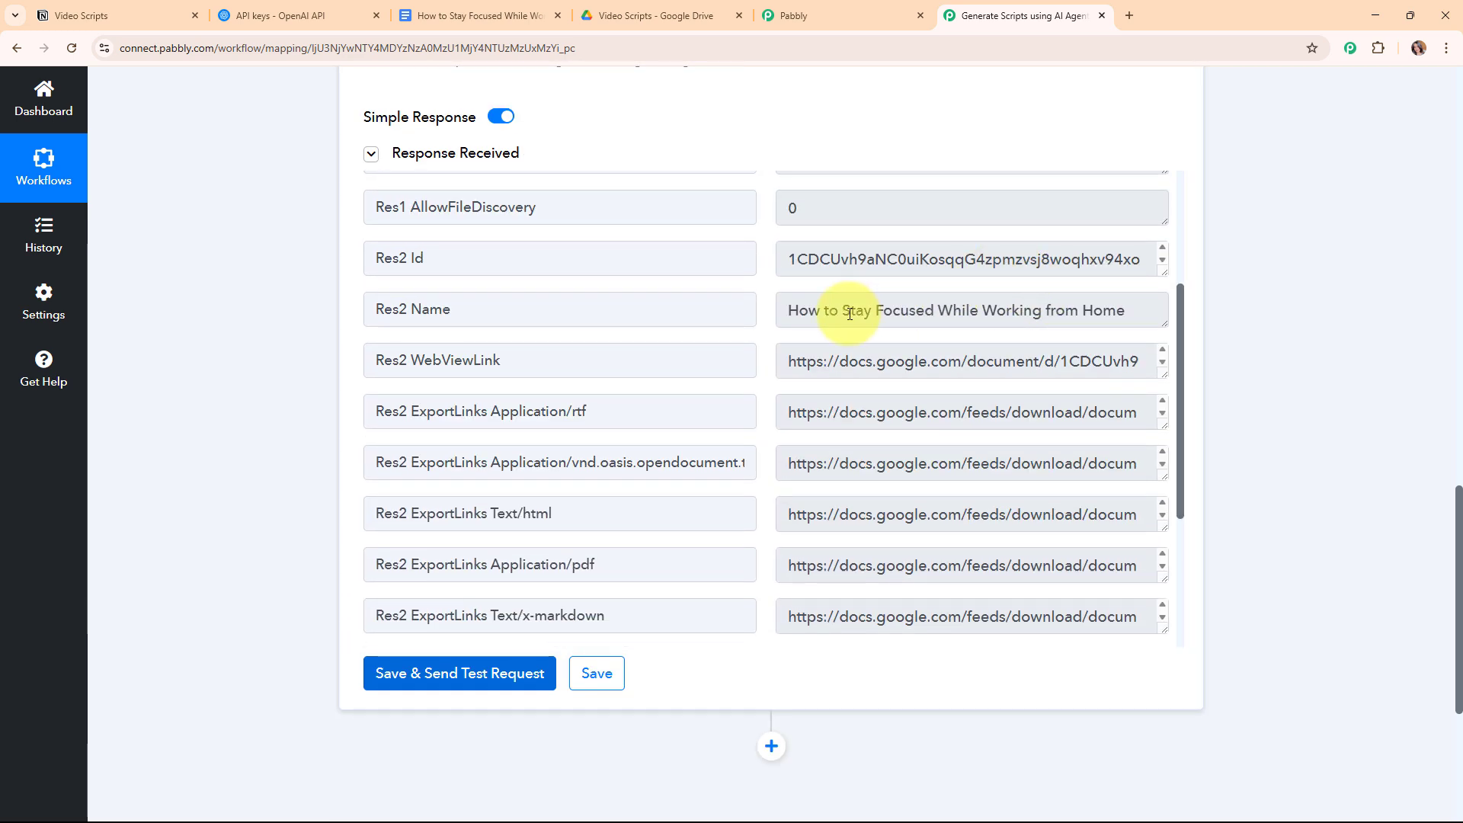
pyautogui.scroll(-2, 849, 314)
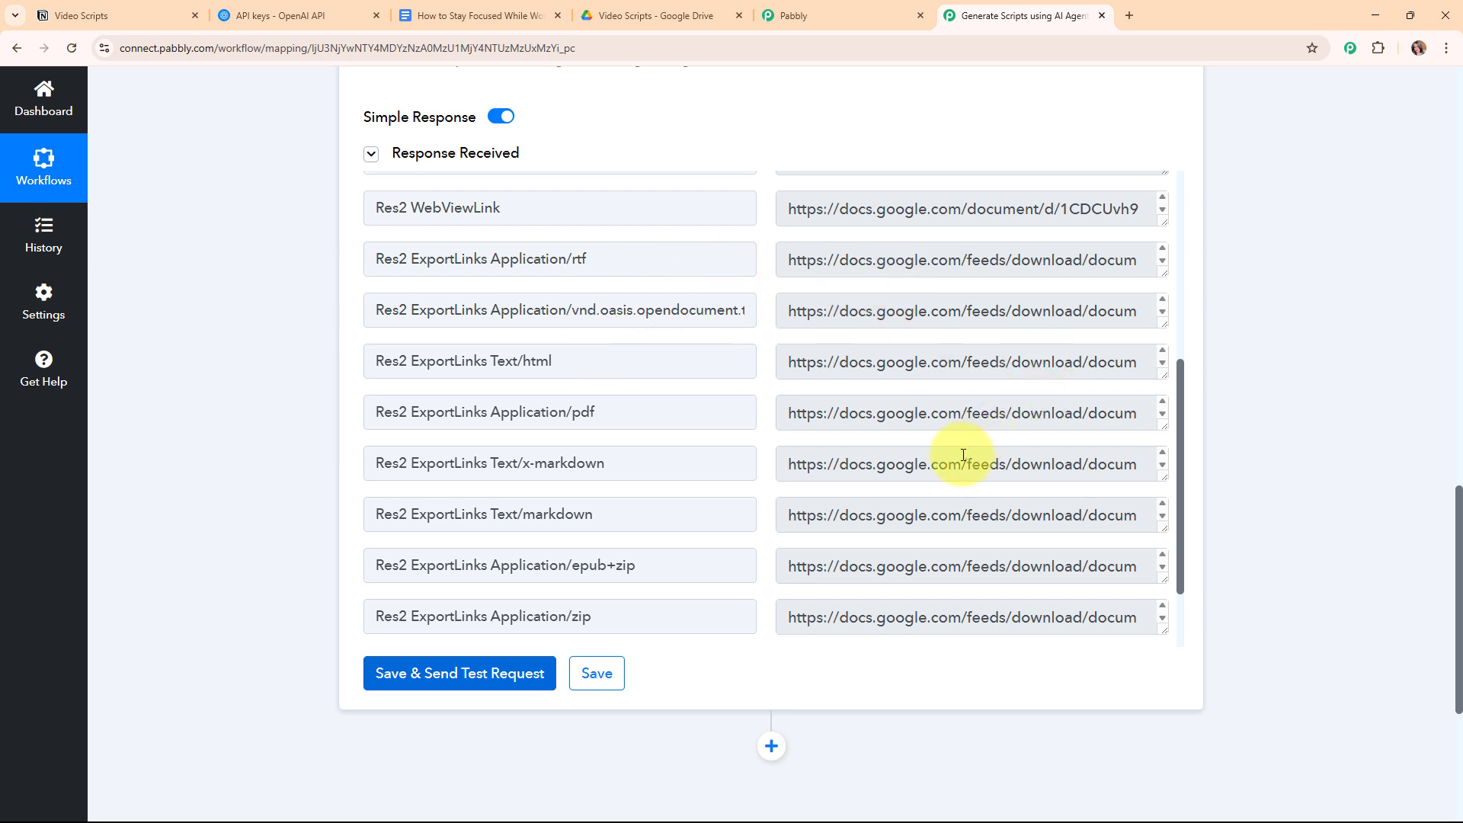
pyautogui.scroll(-2, 961, 457)
pyautogui.scroll(-2, 991, 513)
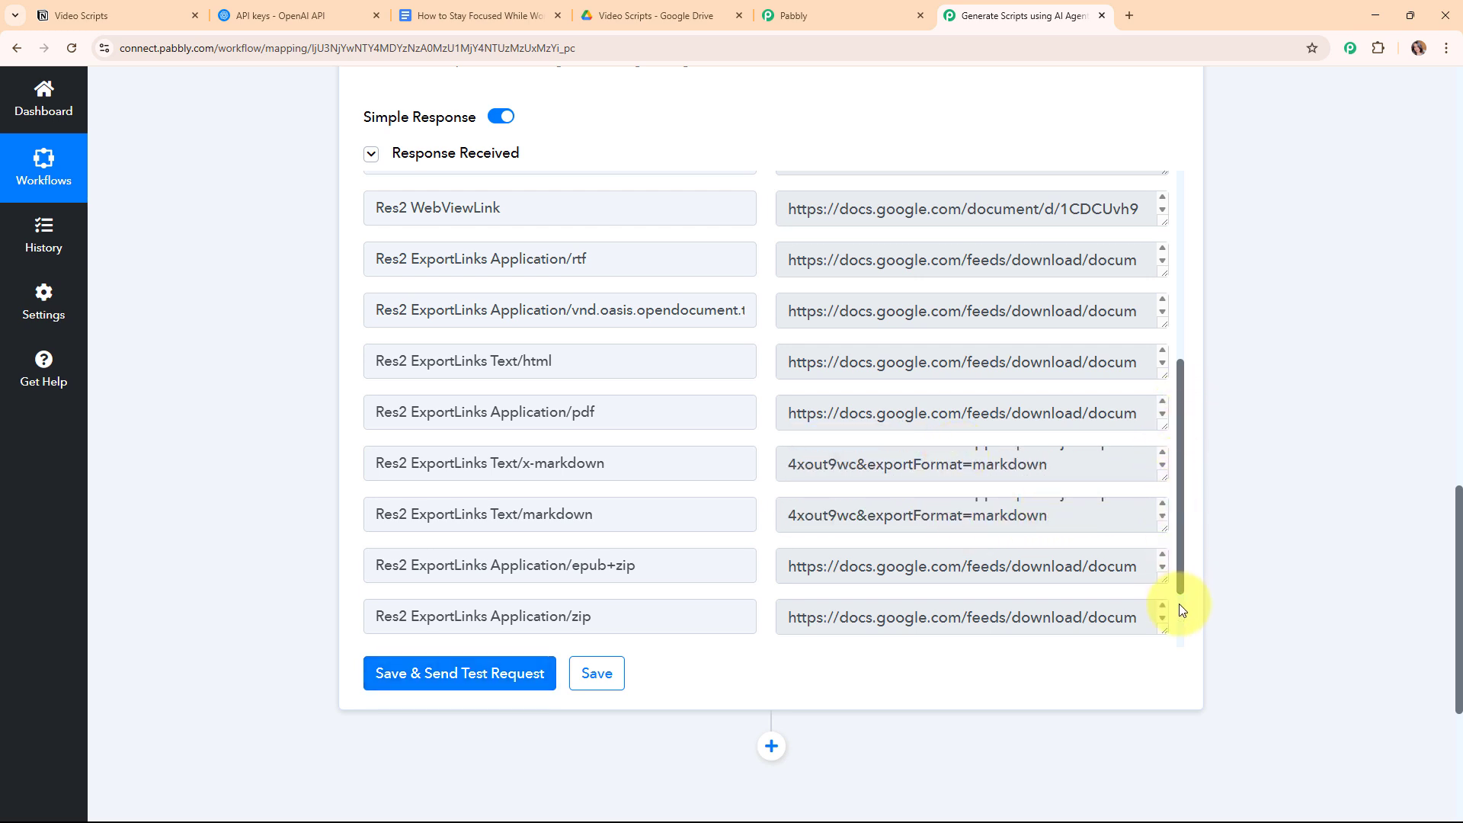
pyautogui.moveTo(1177, 570); pyautogui.dragTo(1182, 637)
pyautogui.scroll(5, 1256, 413)
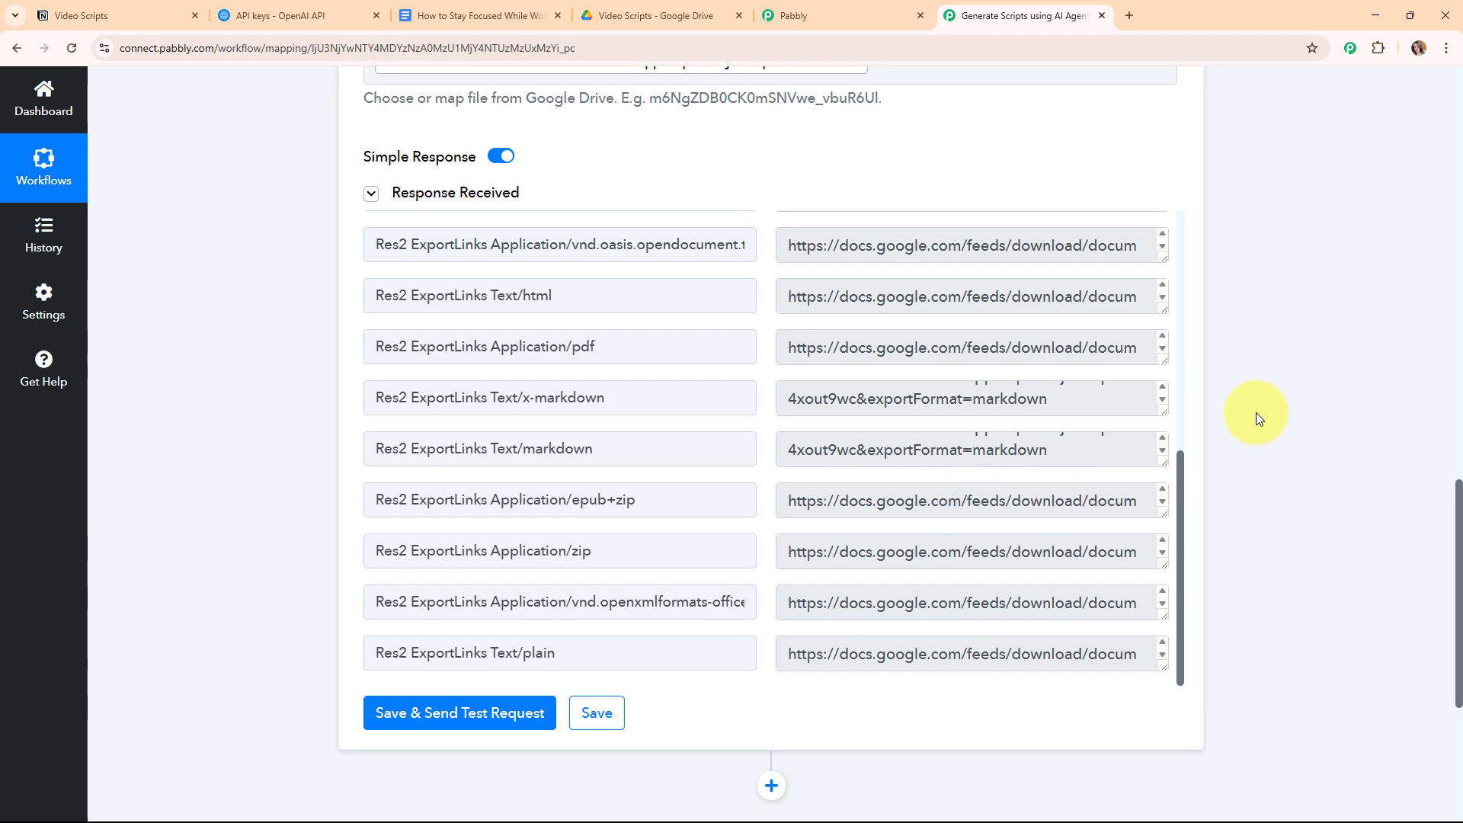
pyautogui.scroll(5, 1255, 411)
pyautogui.click(1172, 509)
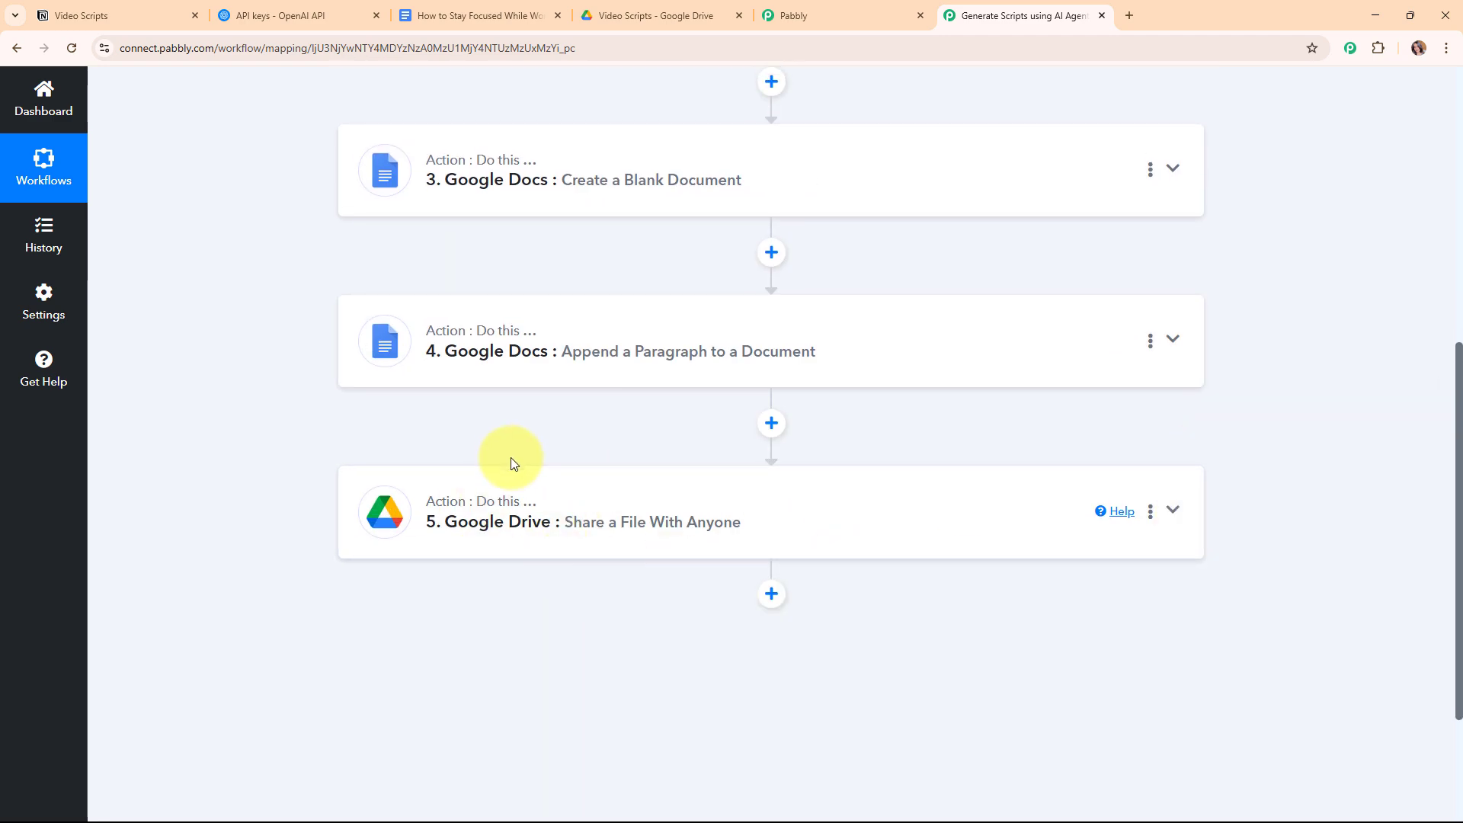
# Check the shared script document in Google Docs and the Video Scripts folder in Google Drive
pyautogui.click(458, 15)
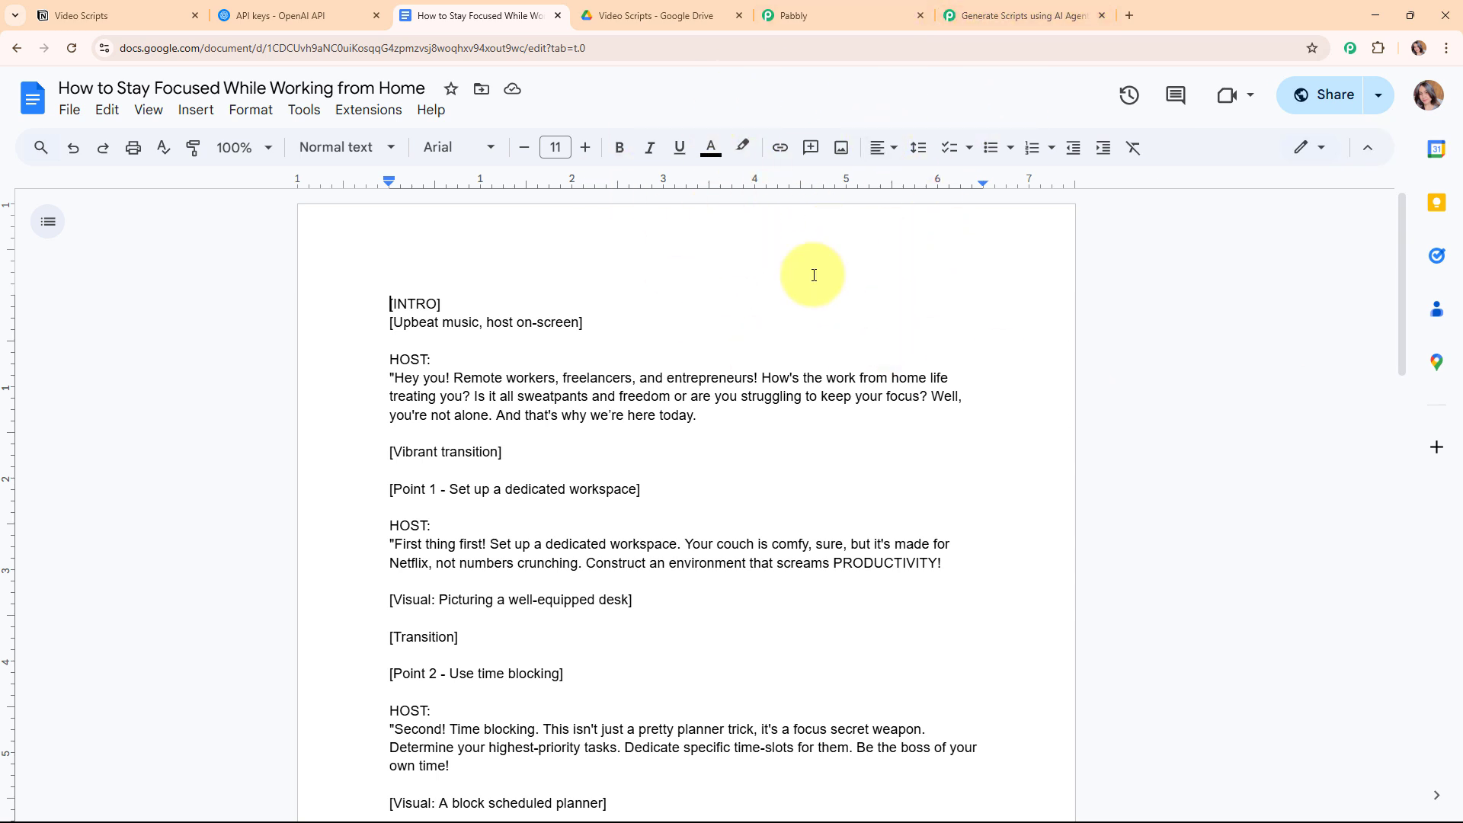
pyautogui.click(655, 9)
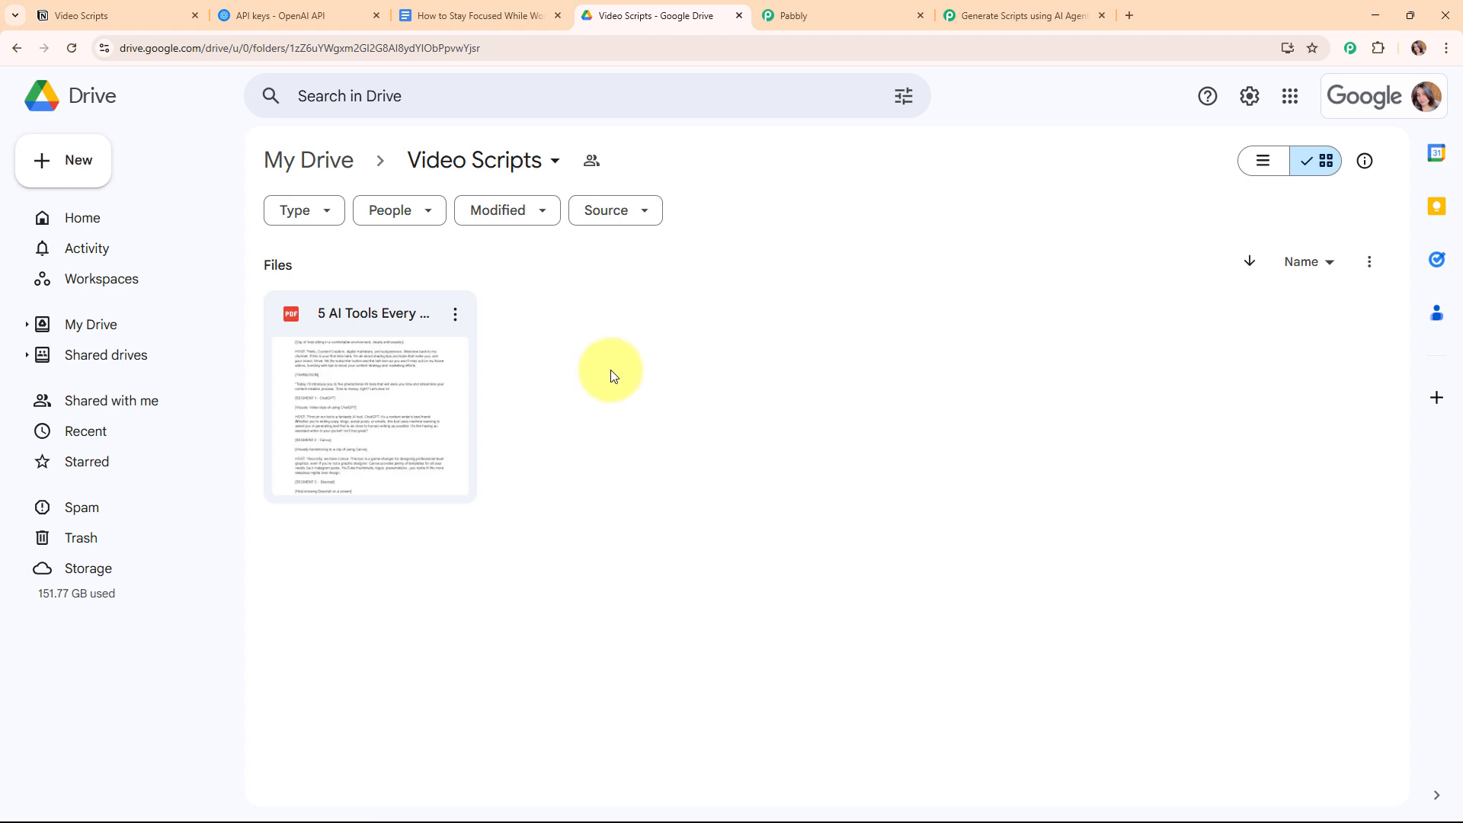
# In Pabbly Connect, add a Google Drive Upload a File action after the Share a File With Anyone step, using existing connection Google Drive #39
pyautogui.click(1008, 13)
pyautogui.click(772, 596)
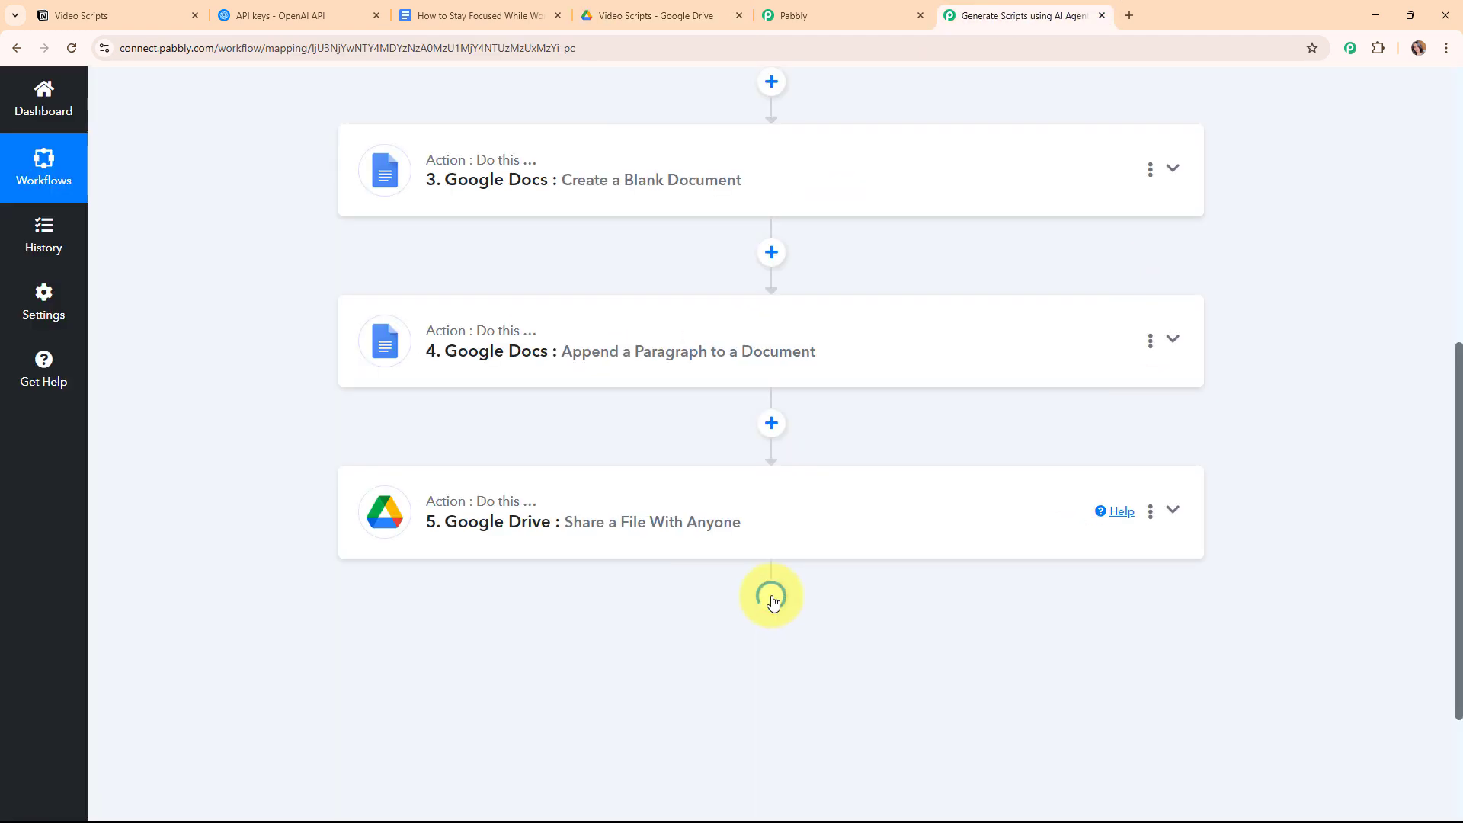
pyautogui.write('goog')
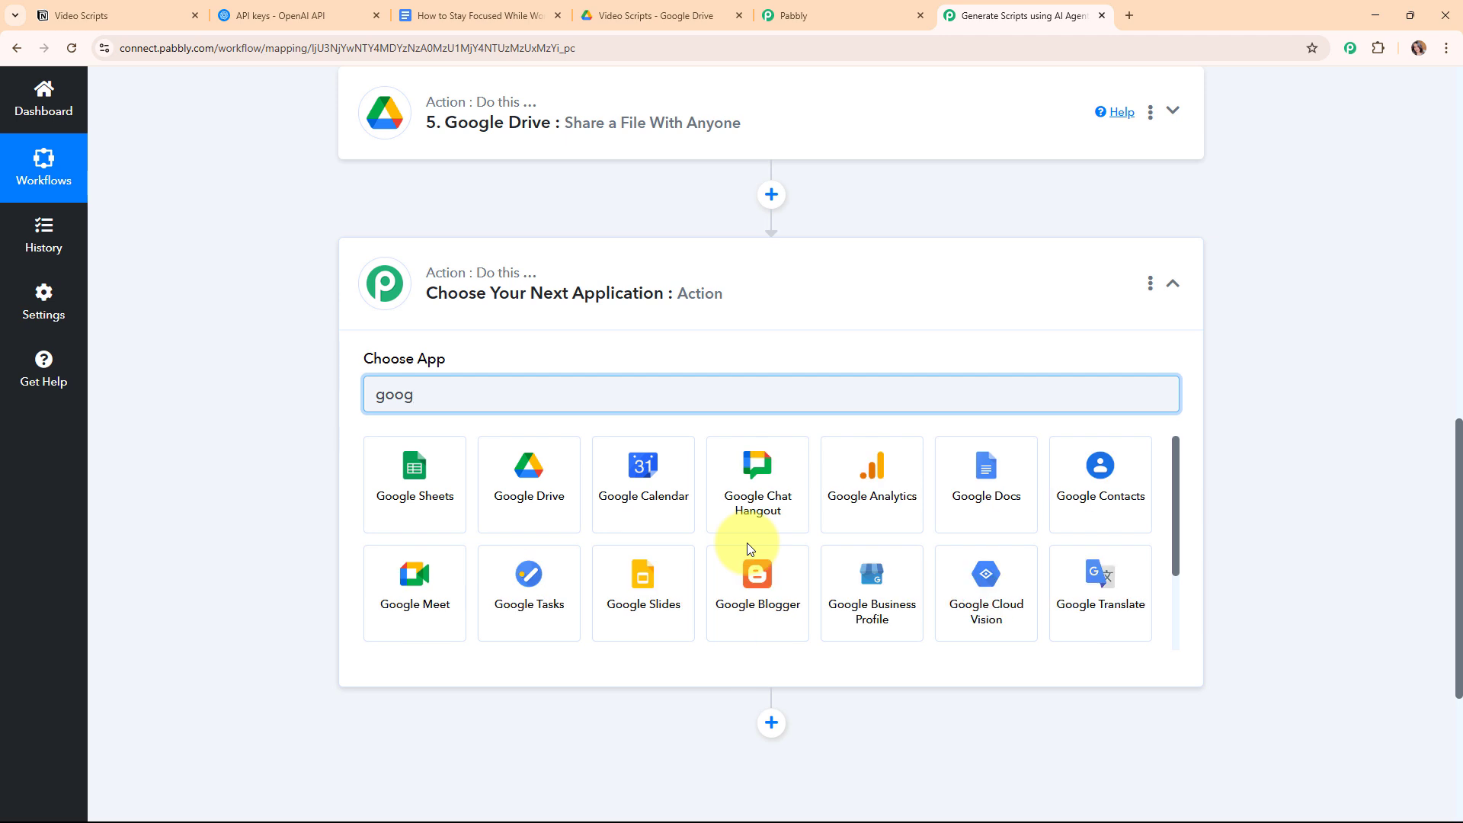
pyautogui.click(529, 473)
pyautogui.click(467, 471)
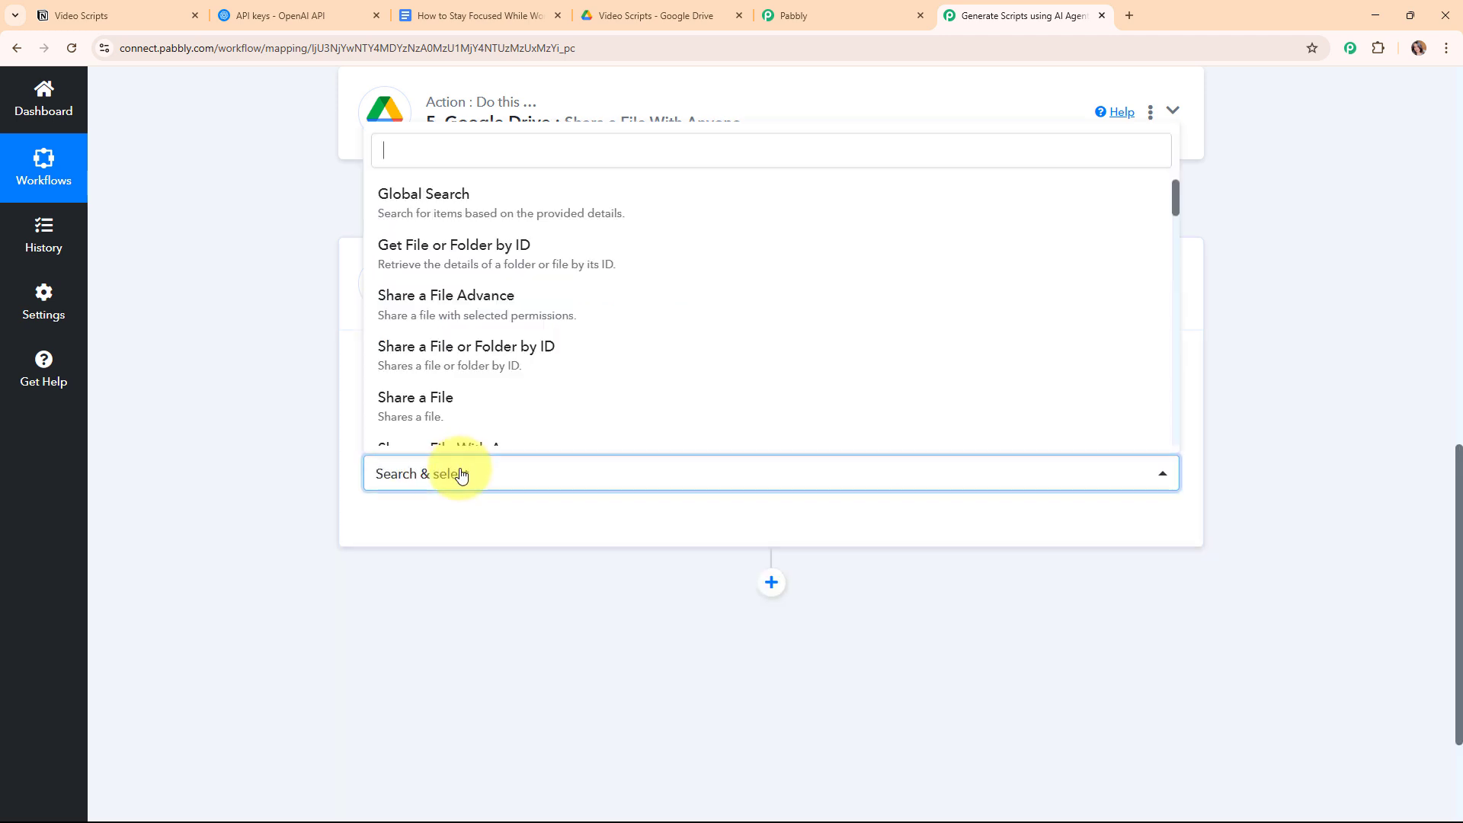
pyautogui.scroll(-5, 653, 335)
pyautogui.scroll(-4, 650, 373)
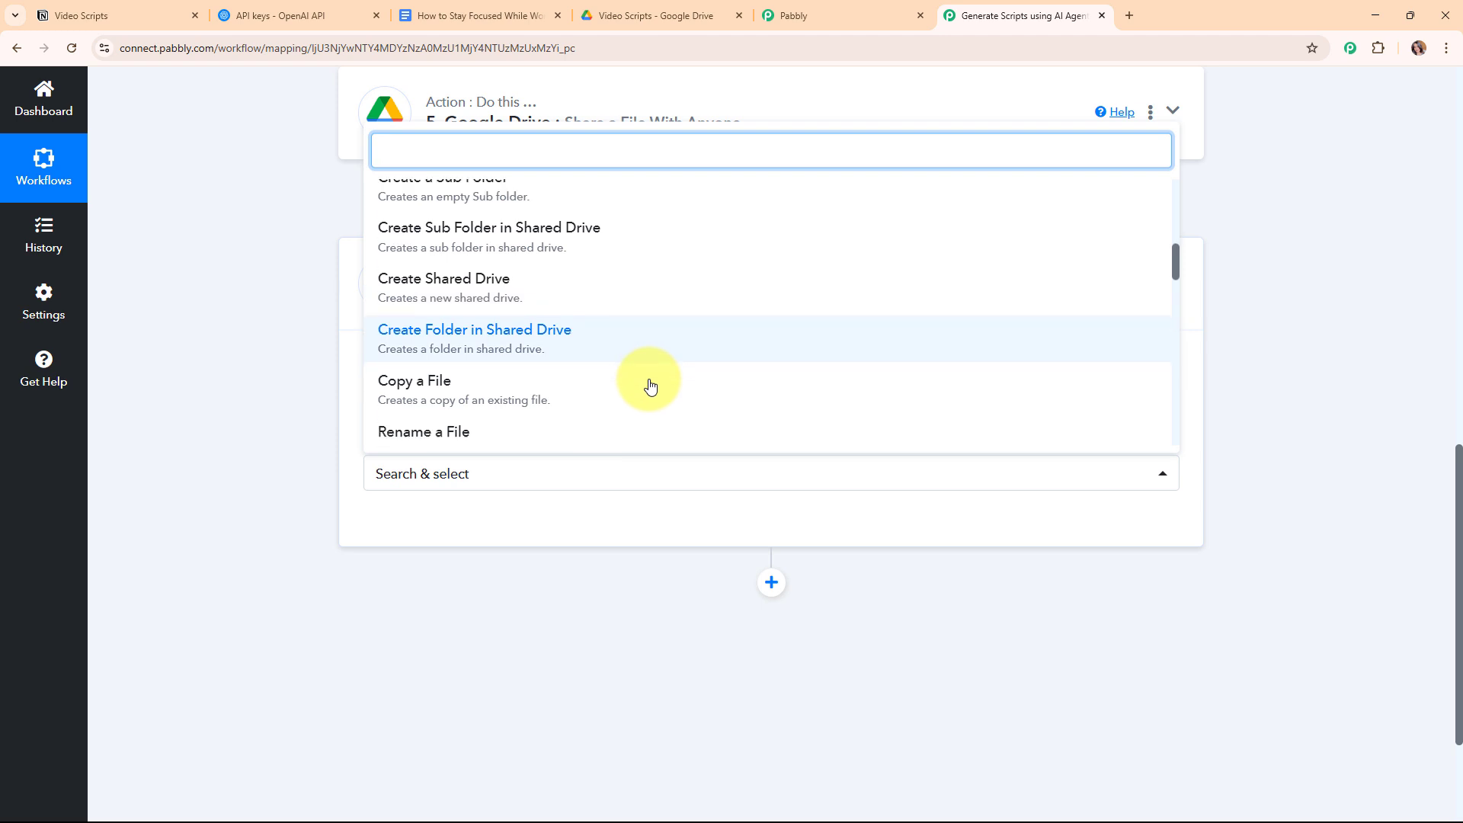
pyautogui.click(647, 381)
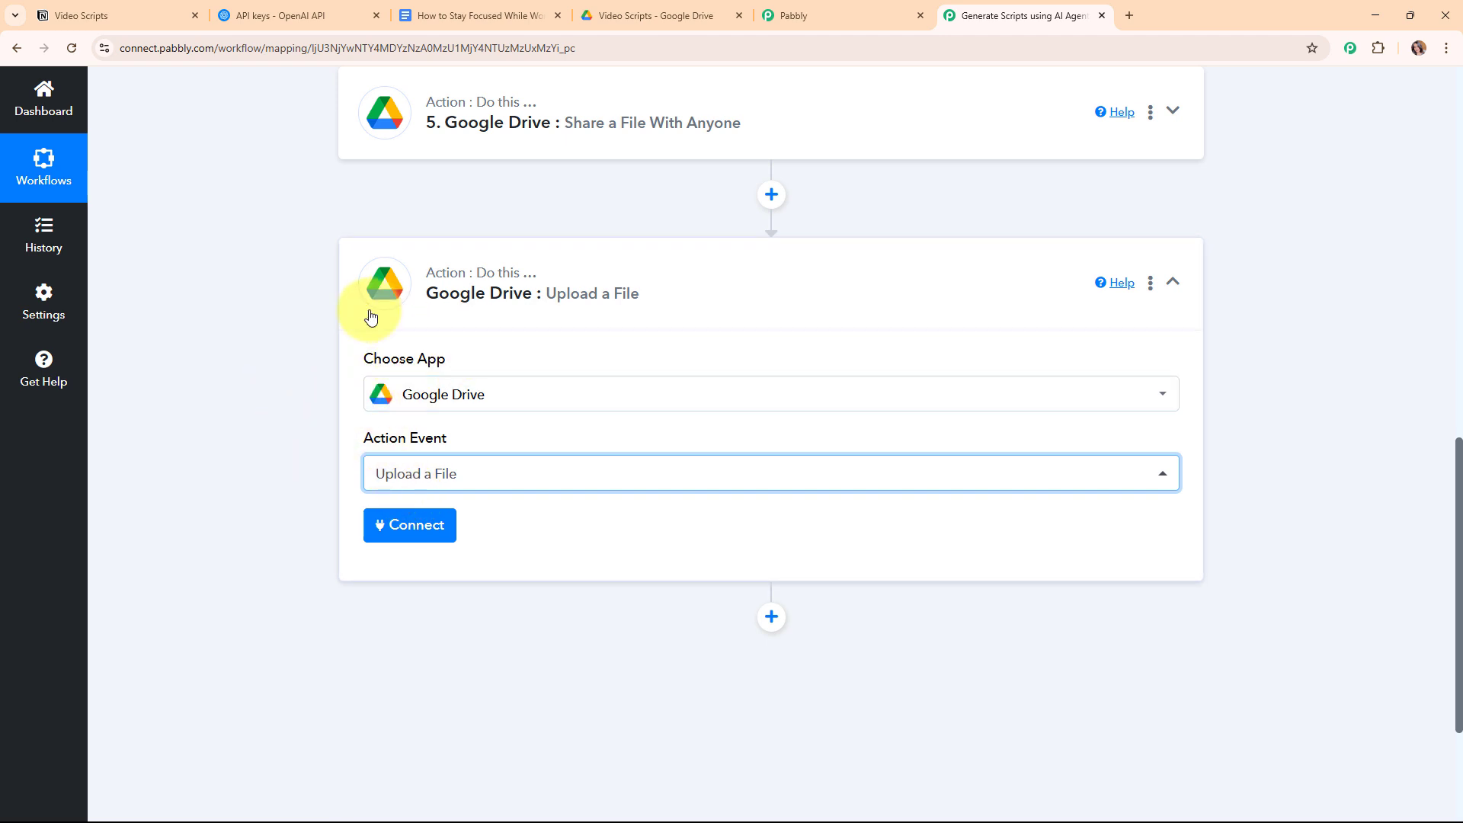
pyautogui.click(415, 525)
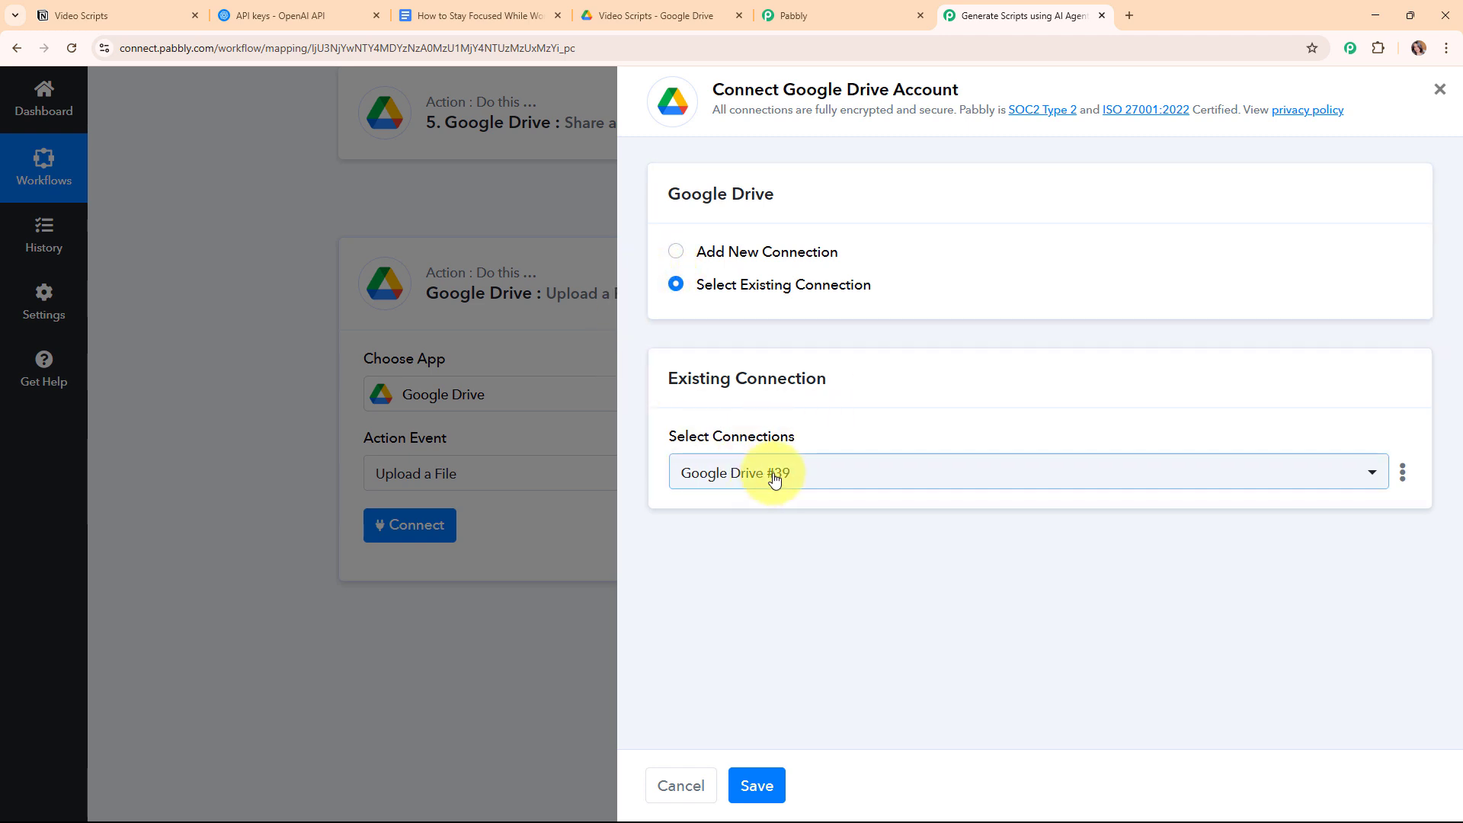
pyautogui.click(757, 785)
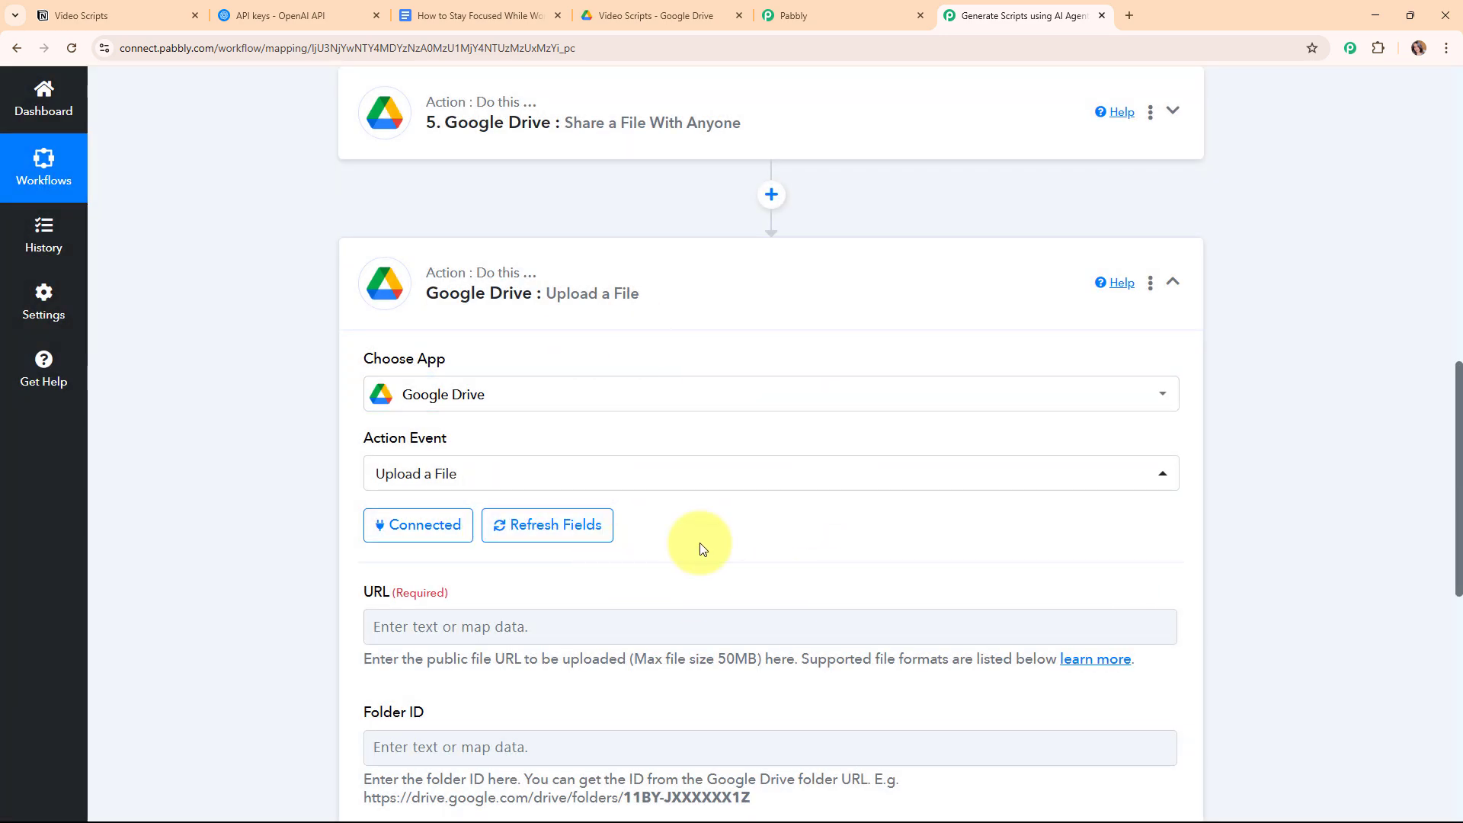
# Map the URL of the Upload a File action to Res2 ExportLinks Application/pdf from the Share a File With Anyone step
pyautogui.scroll(-4, 743, 465)
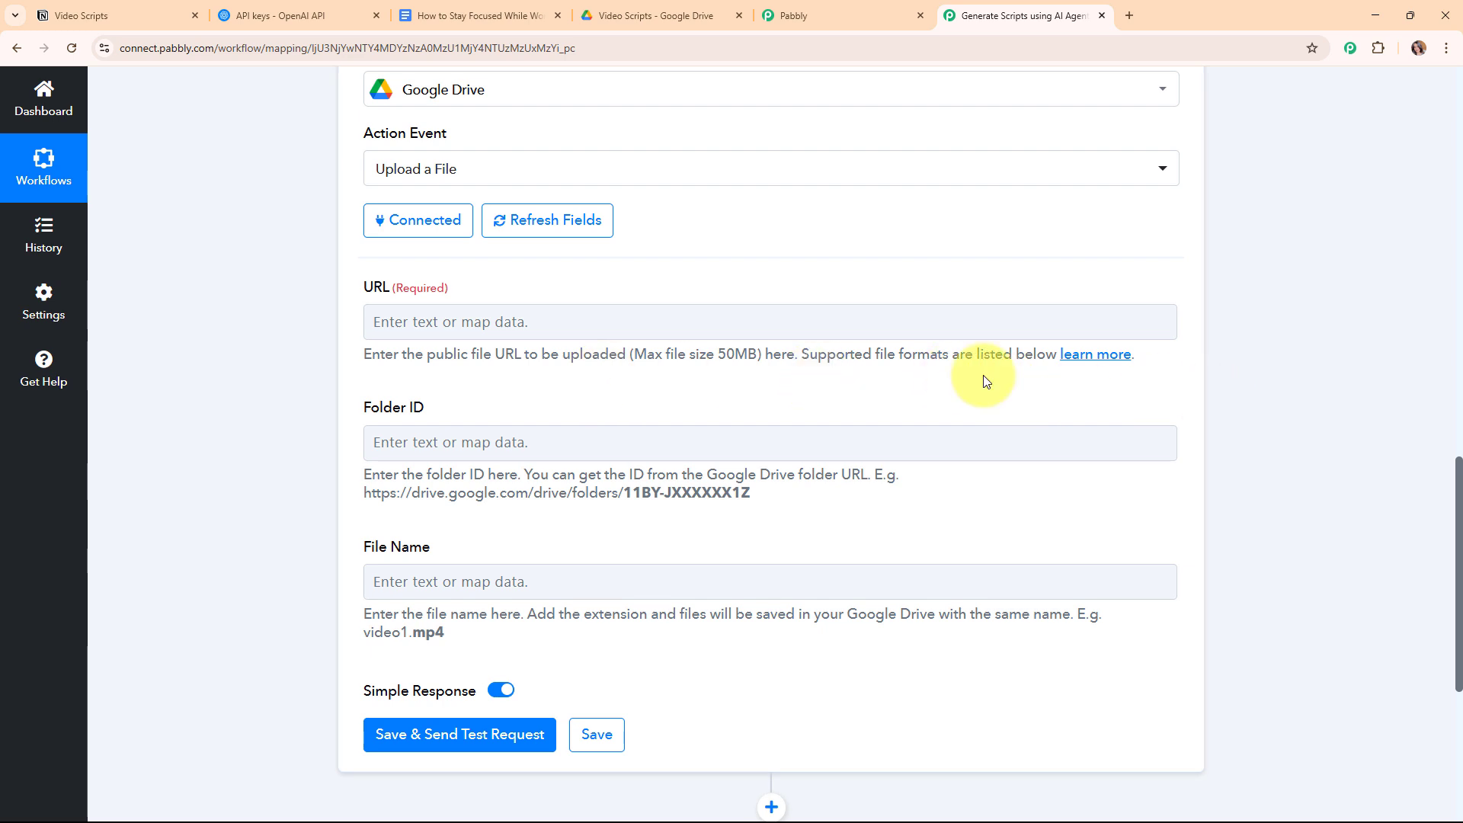
pyautogui.click(462, 325)
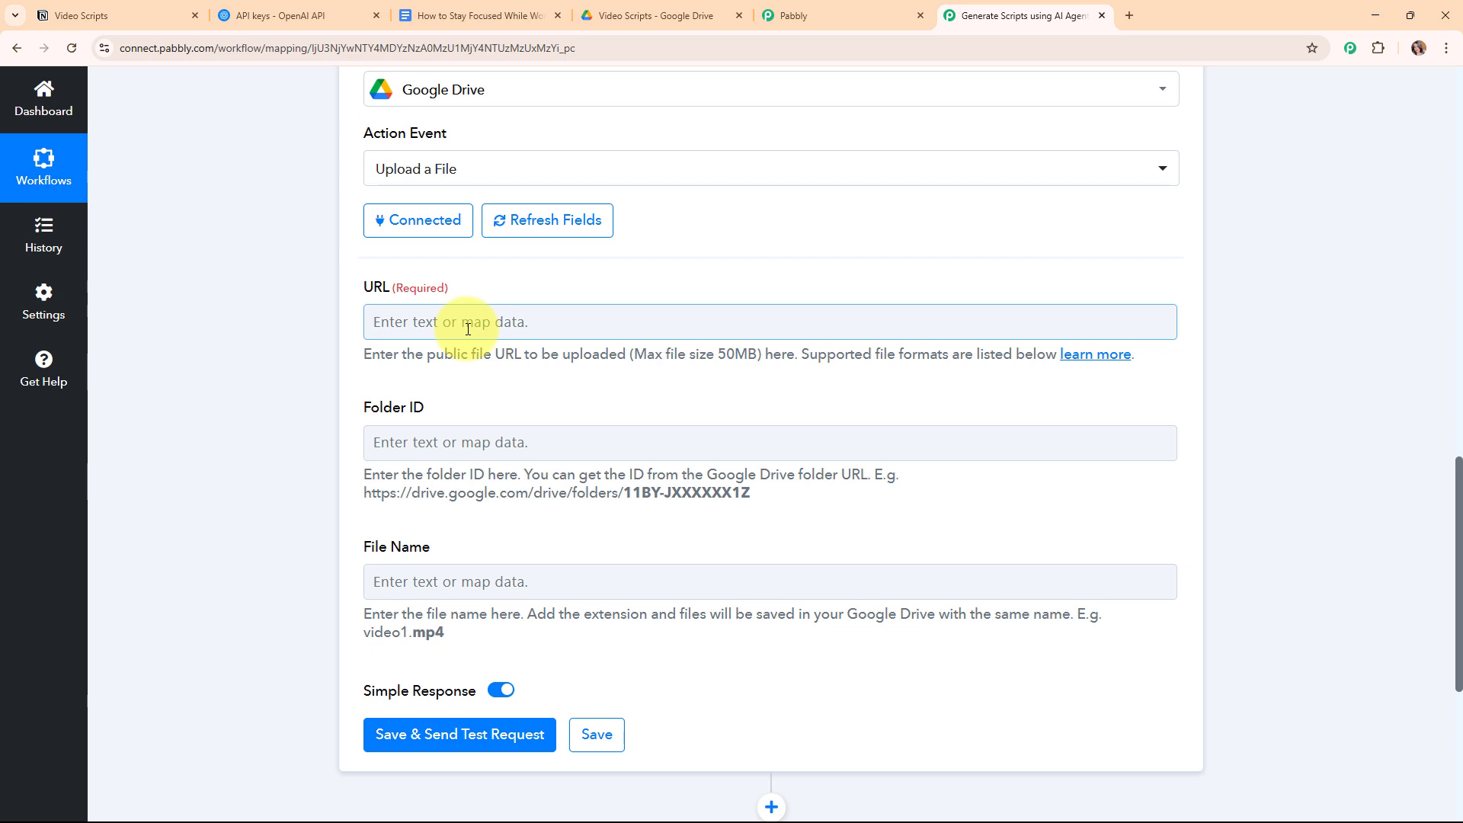
pyautogui.click(385, 326)
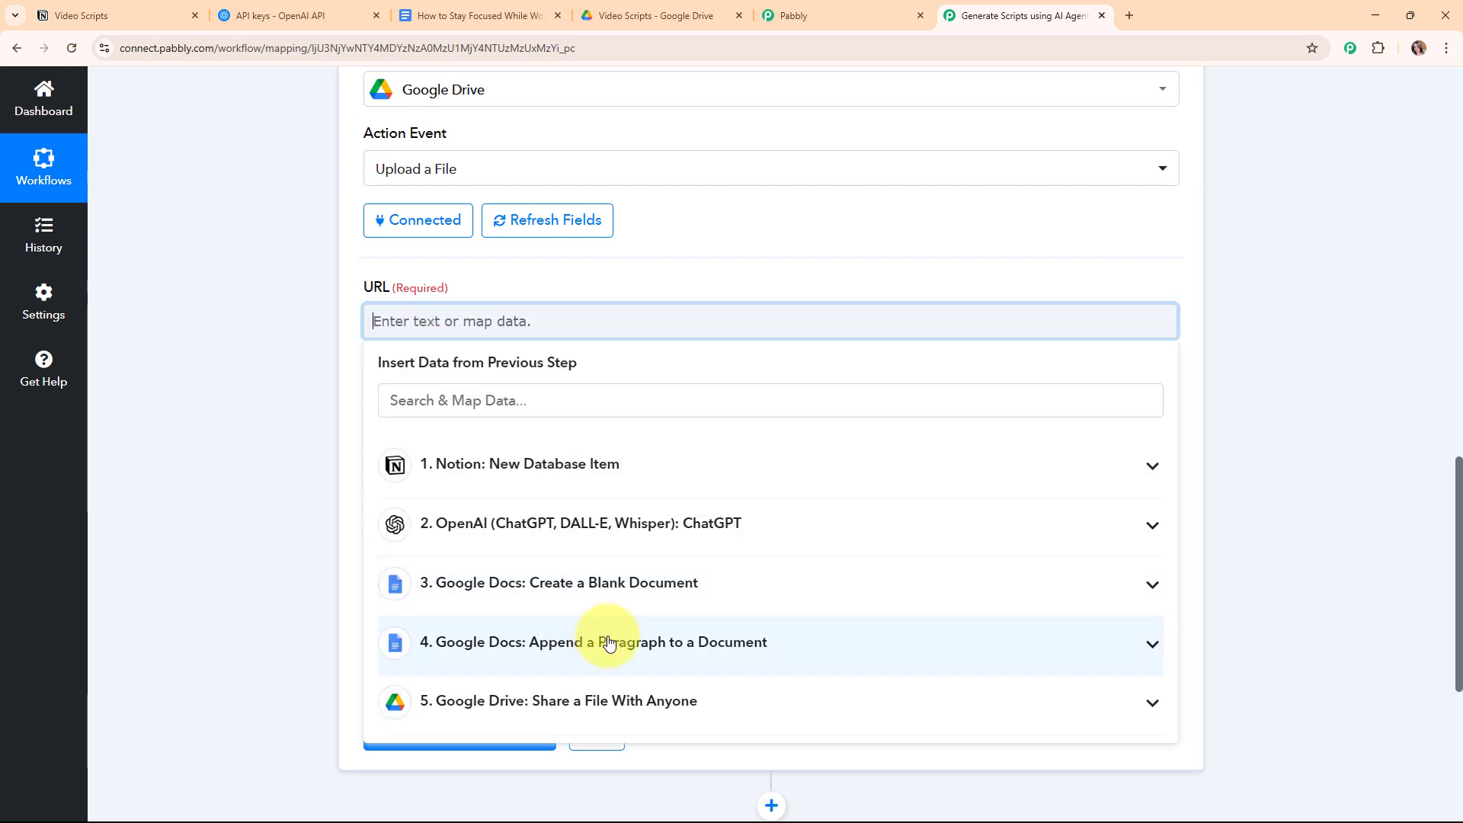
pyautogui.click(609, 698)
pyautogui.scroll(-5, 607, 557)
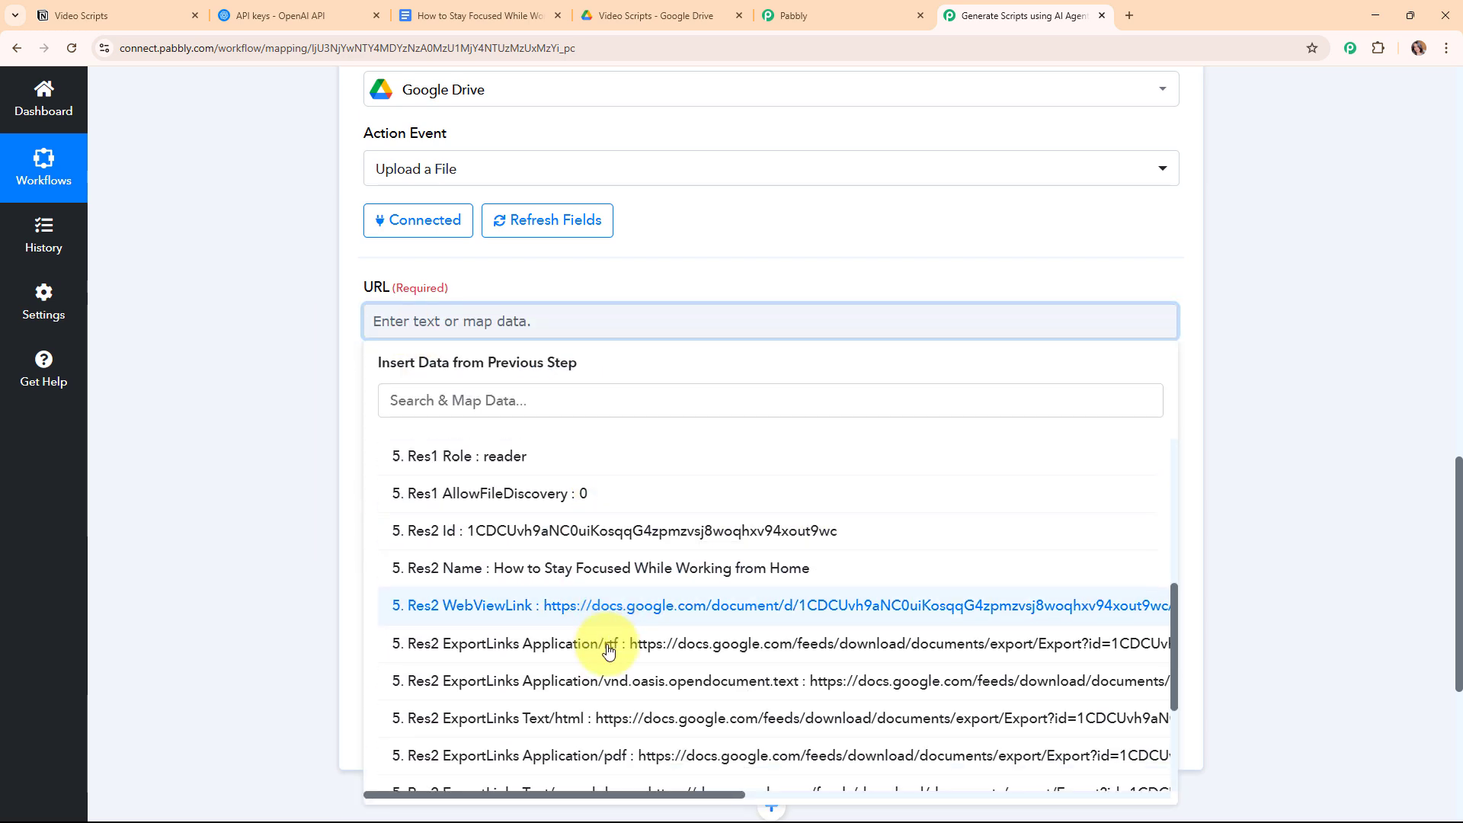
pyautogui.scroll(-2, 610, 648)
pyautogui.scroll(-1, 793, 561)
pyautogui.click(697, 564)
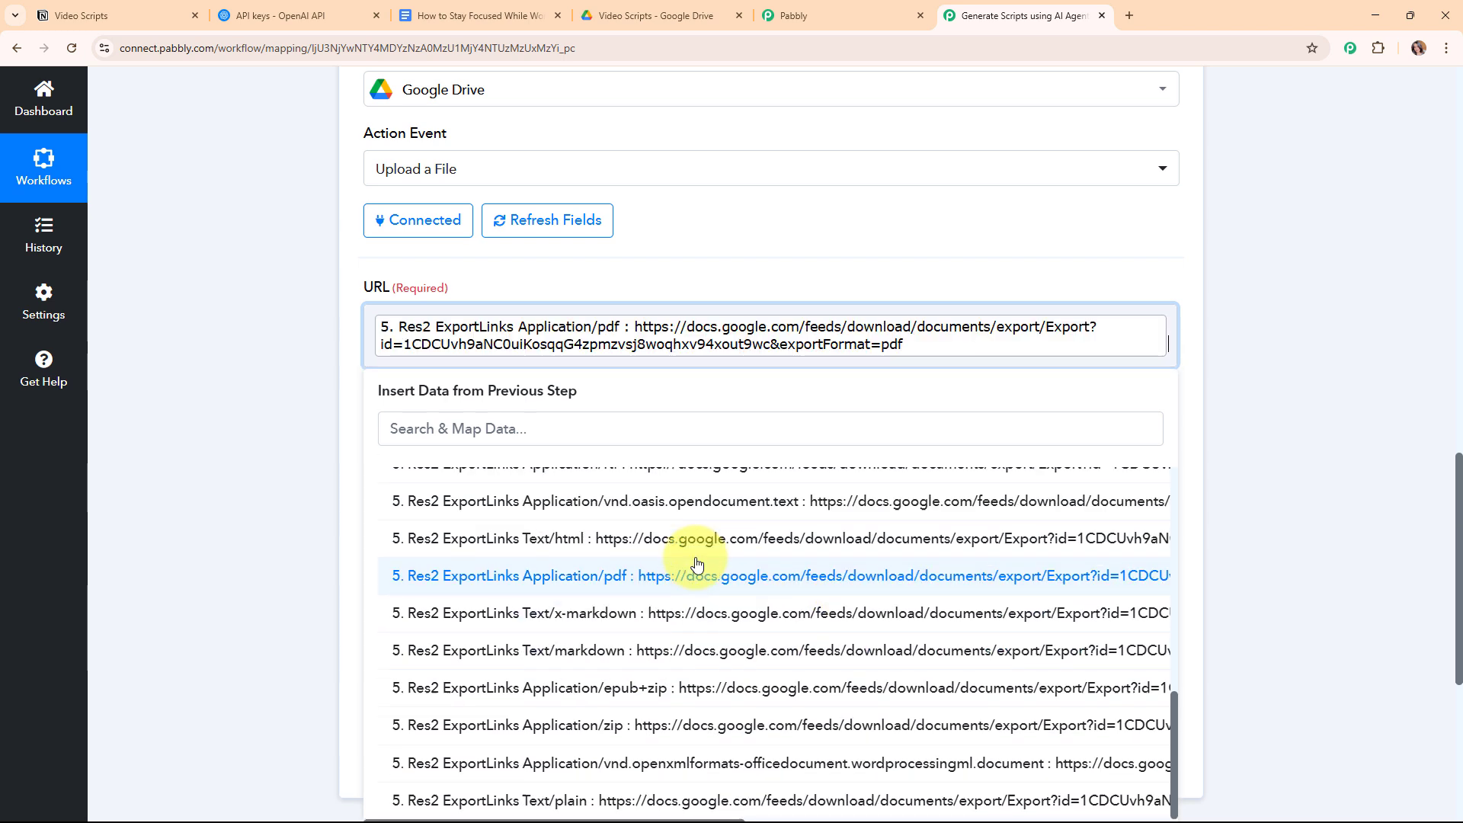
pyautogui.click(320, 382)
# Copy the Video Scripts folder's ID from its Google Drive URL into the Folder ID of the Upload a File action in Pabbly Connect
pyautogui.scroll(-2, 770, 379)
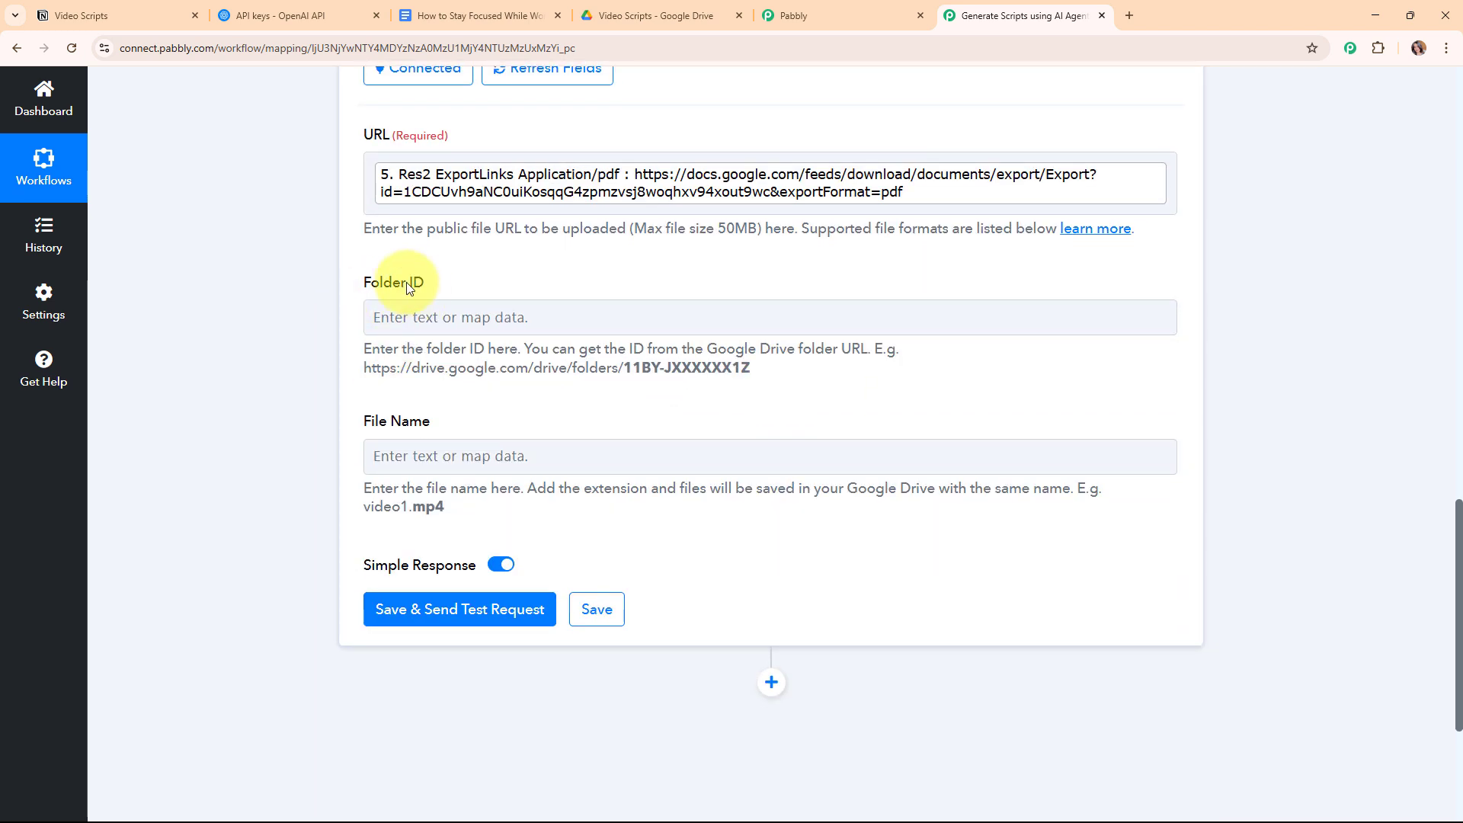
pyautogui.click(404, 308)
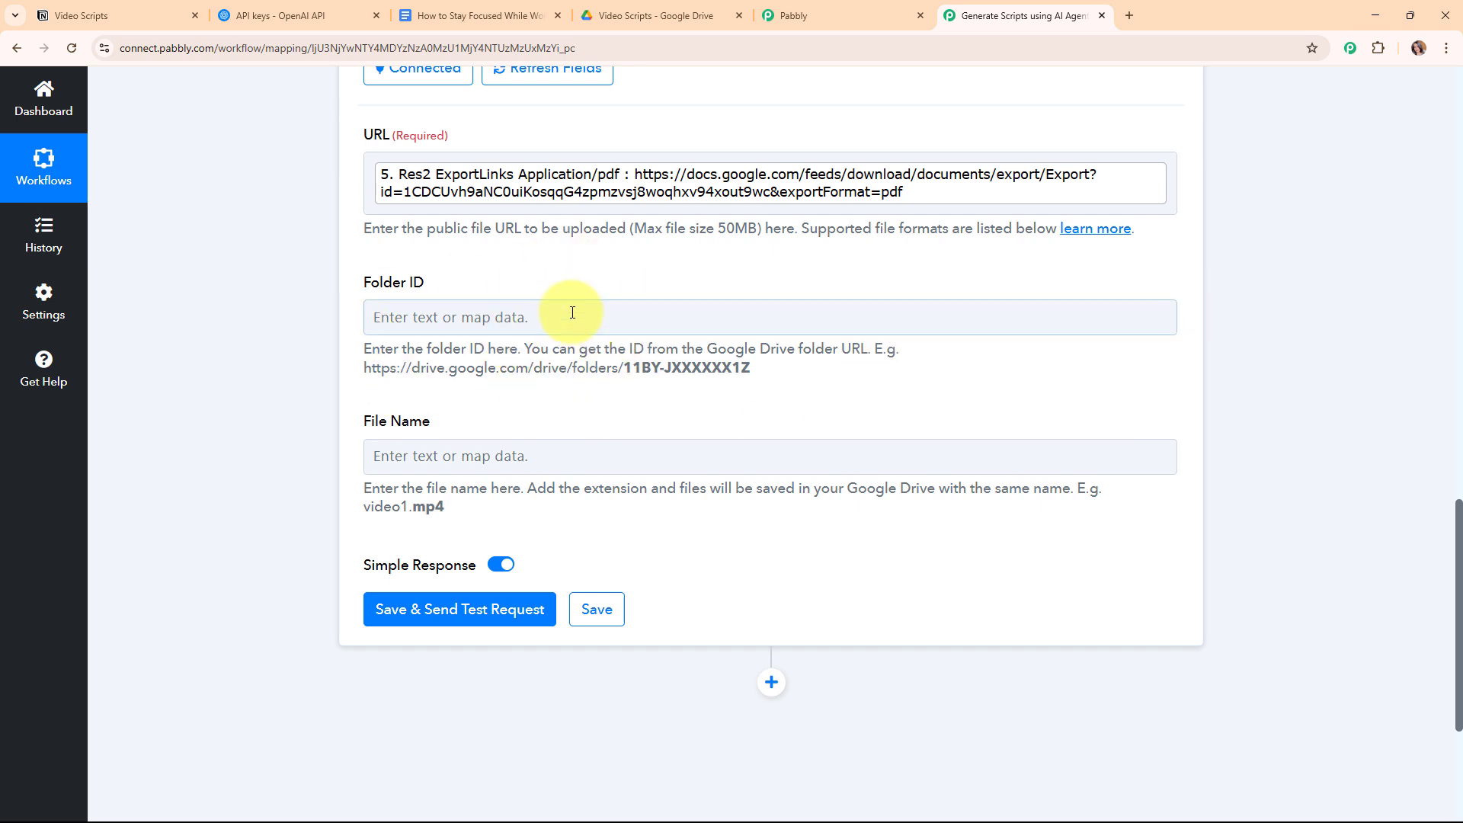
pyautogui.click(619, 7)
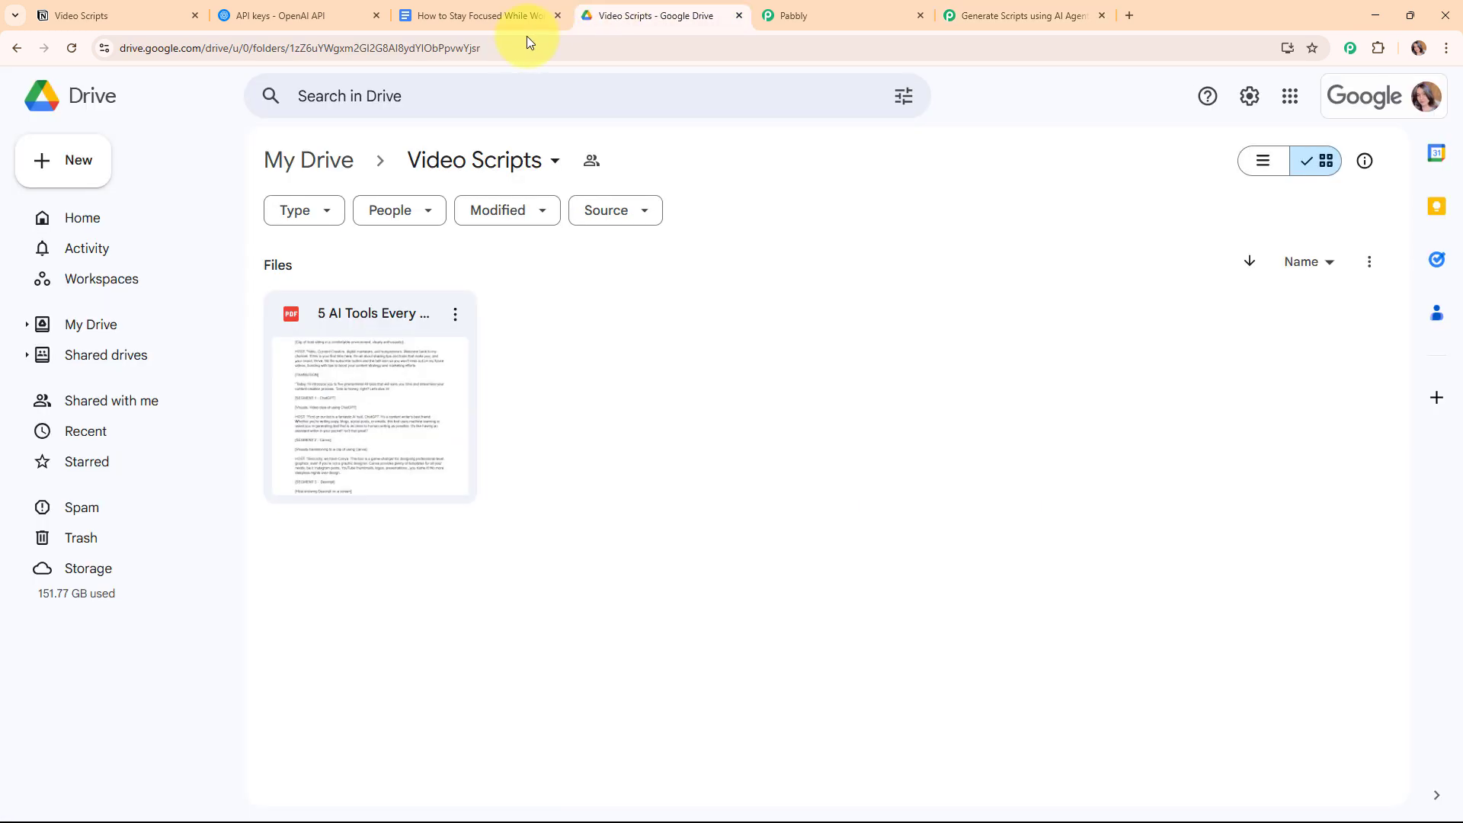
pyautogui.doubleClick(536, 49)
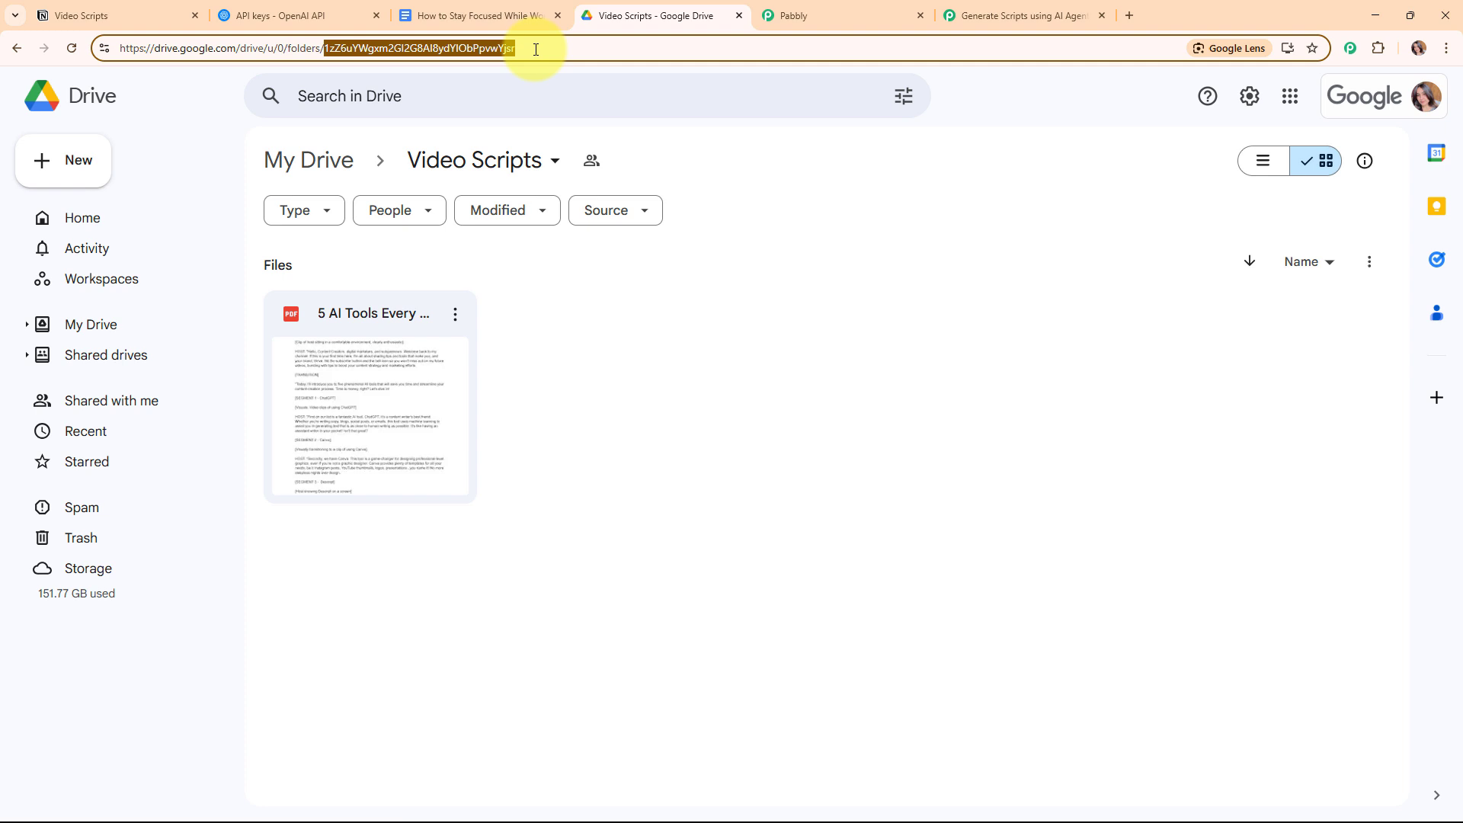
pyautogui.rightClick(536, 49)
pyautogui.click(591, 191)
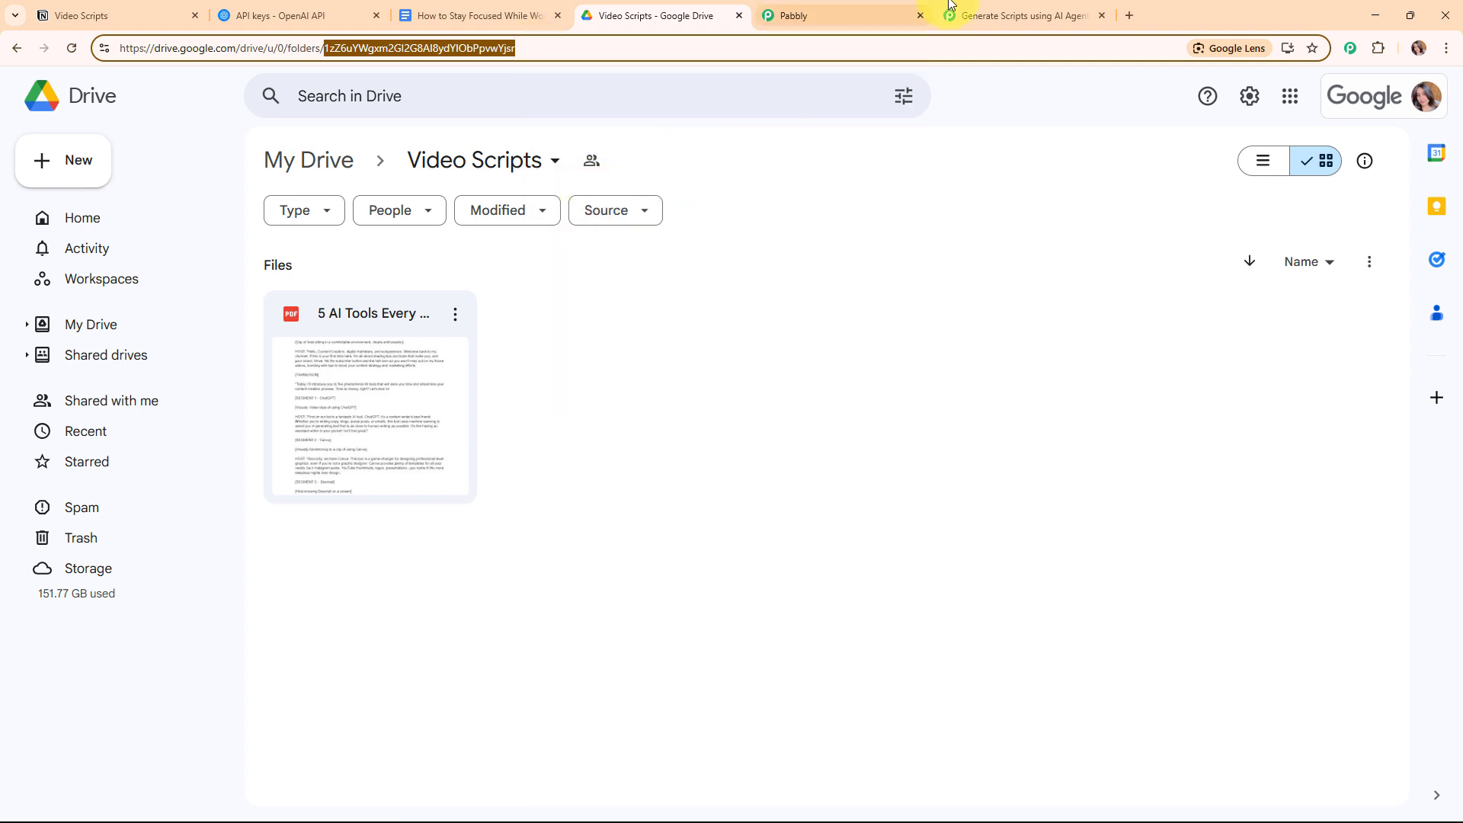
pyautogui.click(970, 11)
pyautogui.click(466, 310)
pyautogui.rightClick(463, 313)
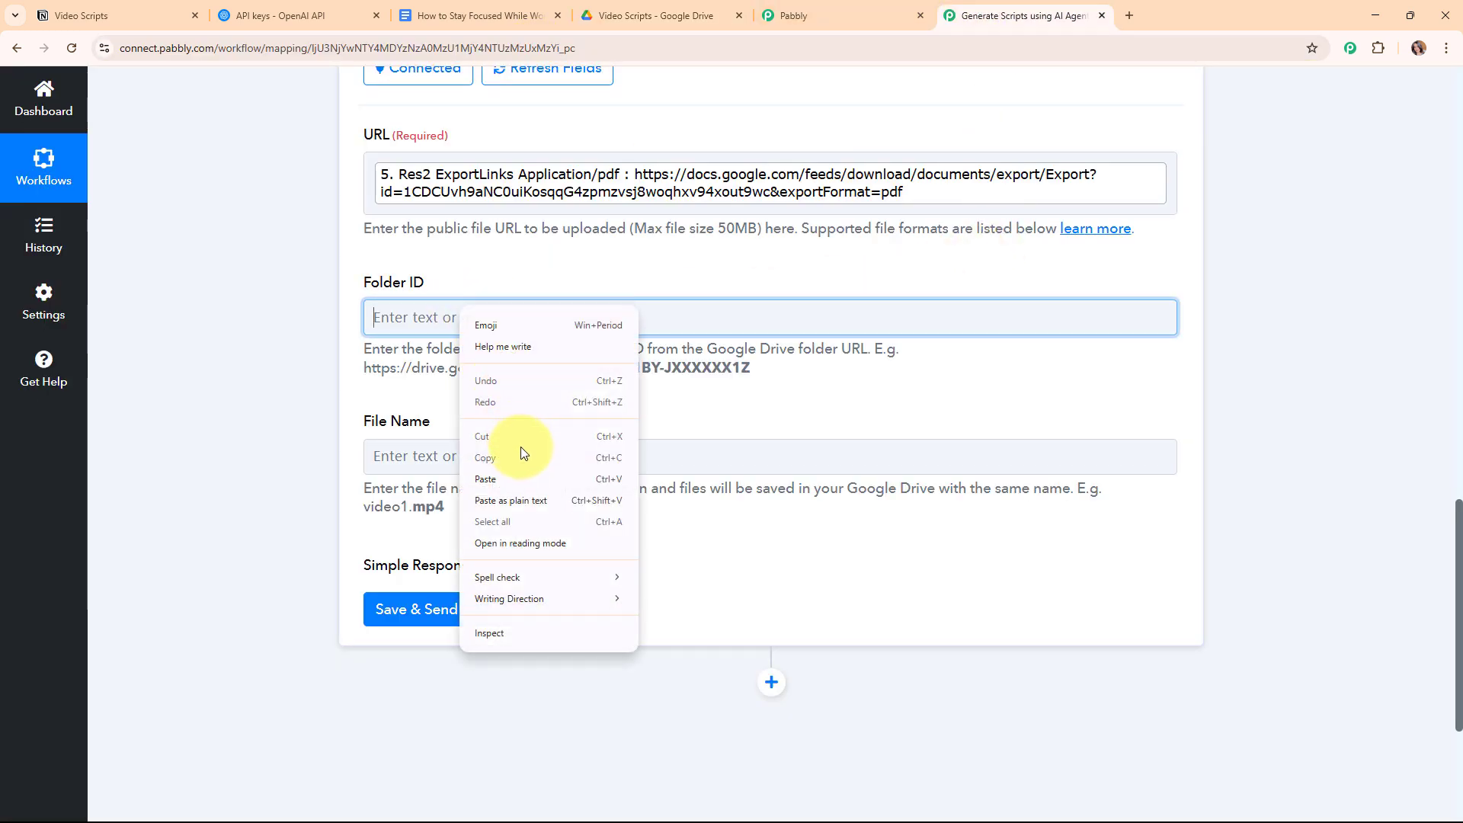
pyautogui.click(523, 478)
pyautogui.click(610, 409)
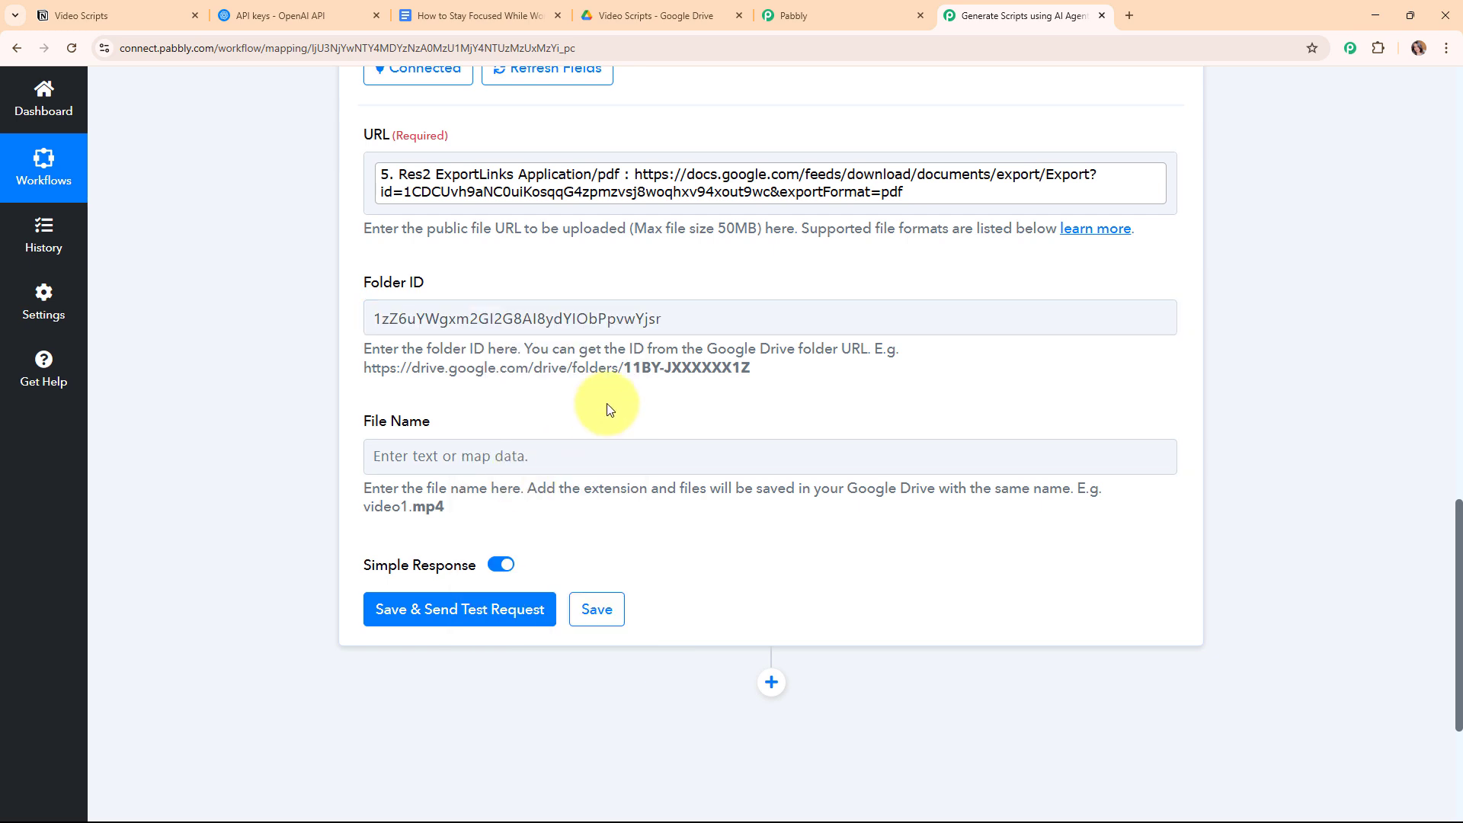
# Map the File Name to Properties Video Title Title 0 Text Content from the Notion New Database Item step
pyautogui.tripleClick(390, 424)
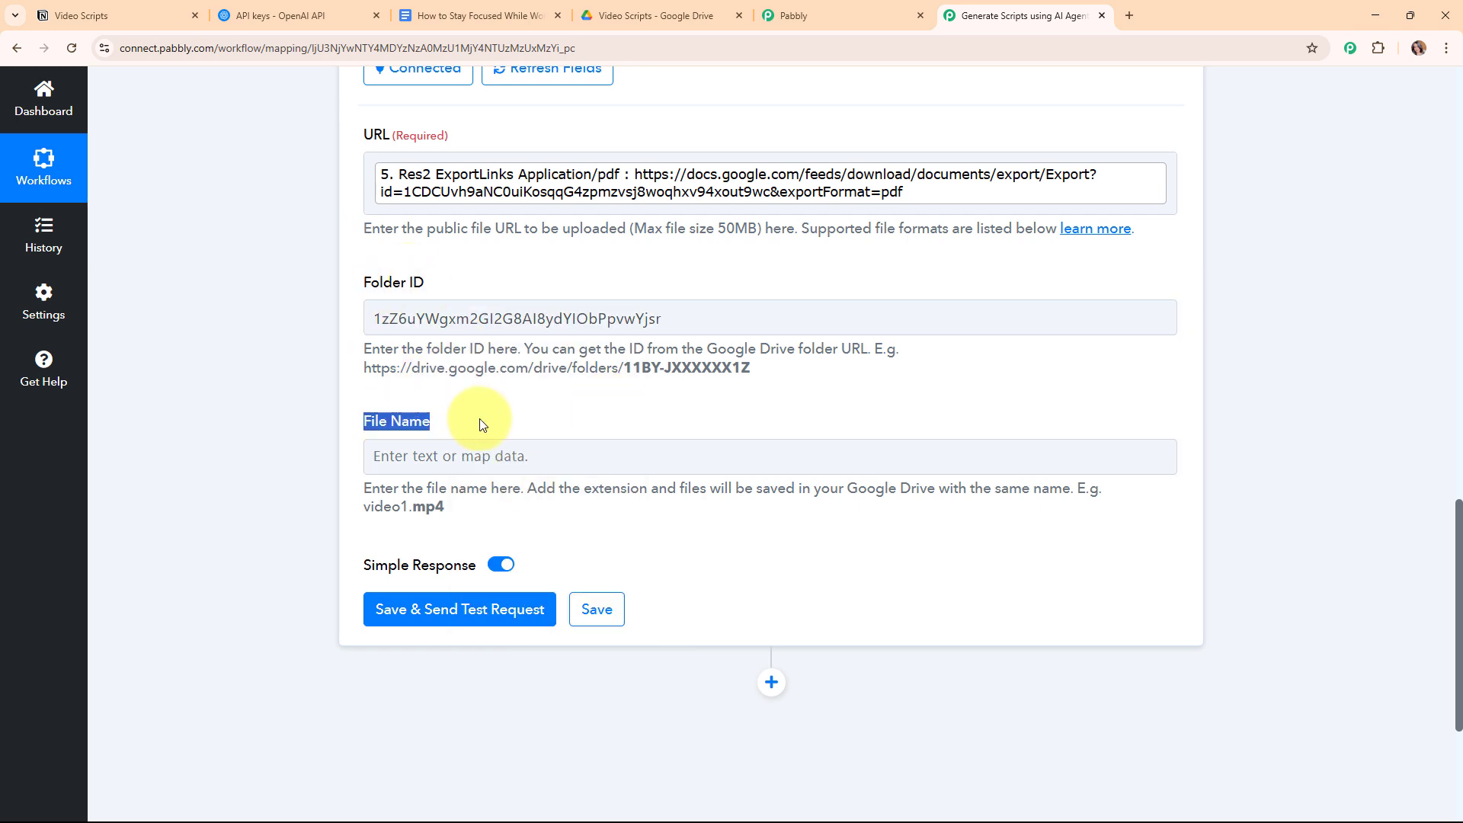
pyautogui.click(396, 456)
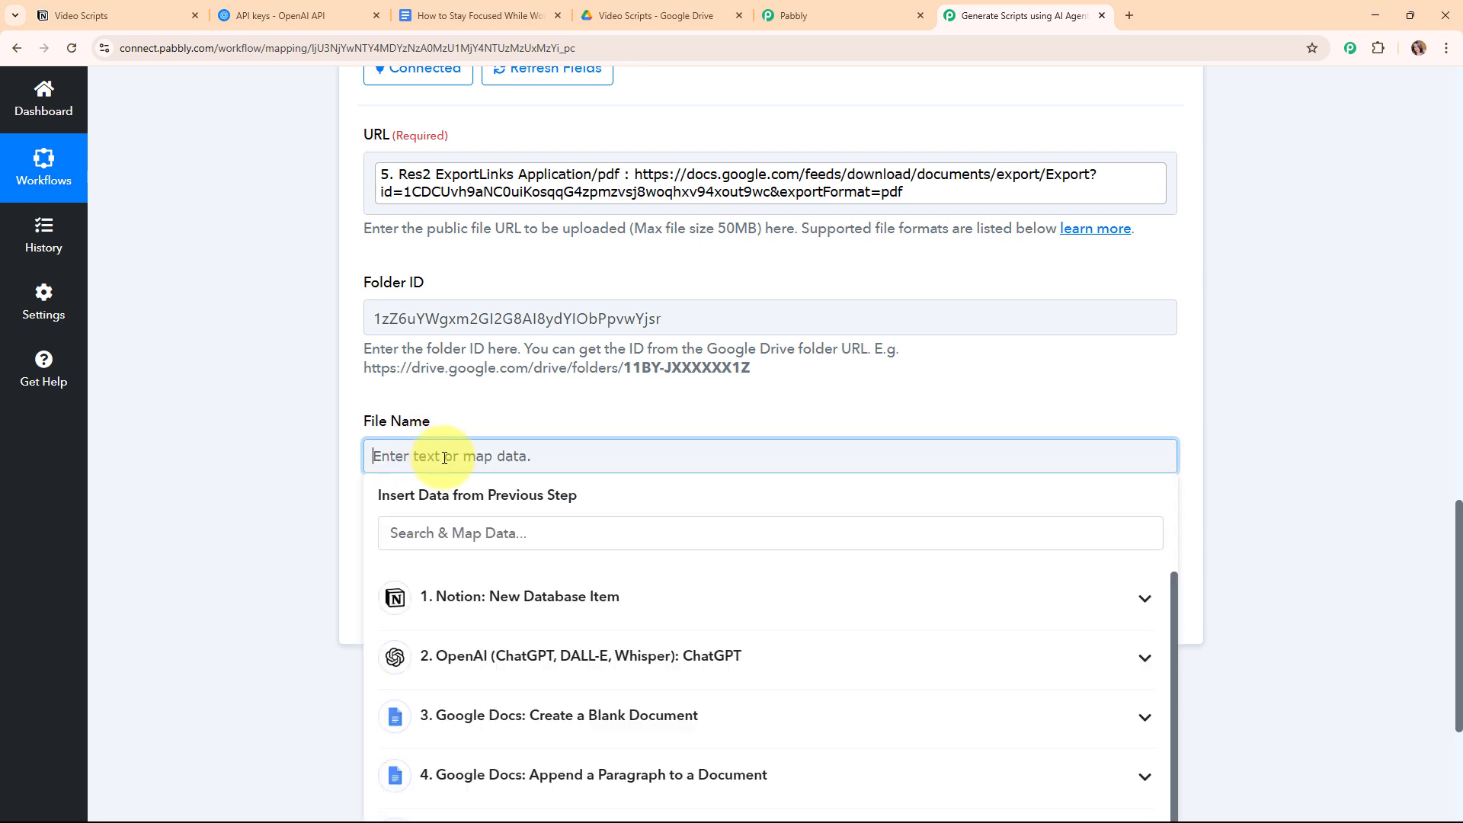
pyautogui.scroll(-3, 674, 407)
pyautogui.click(584, 370)
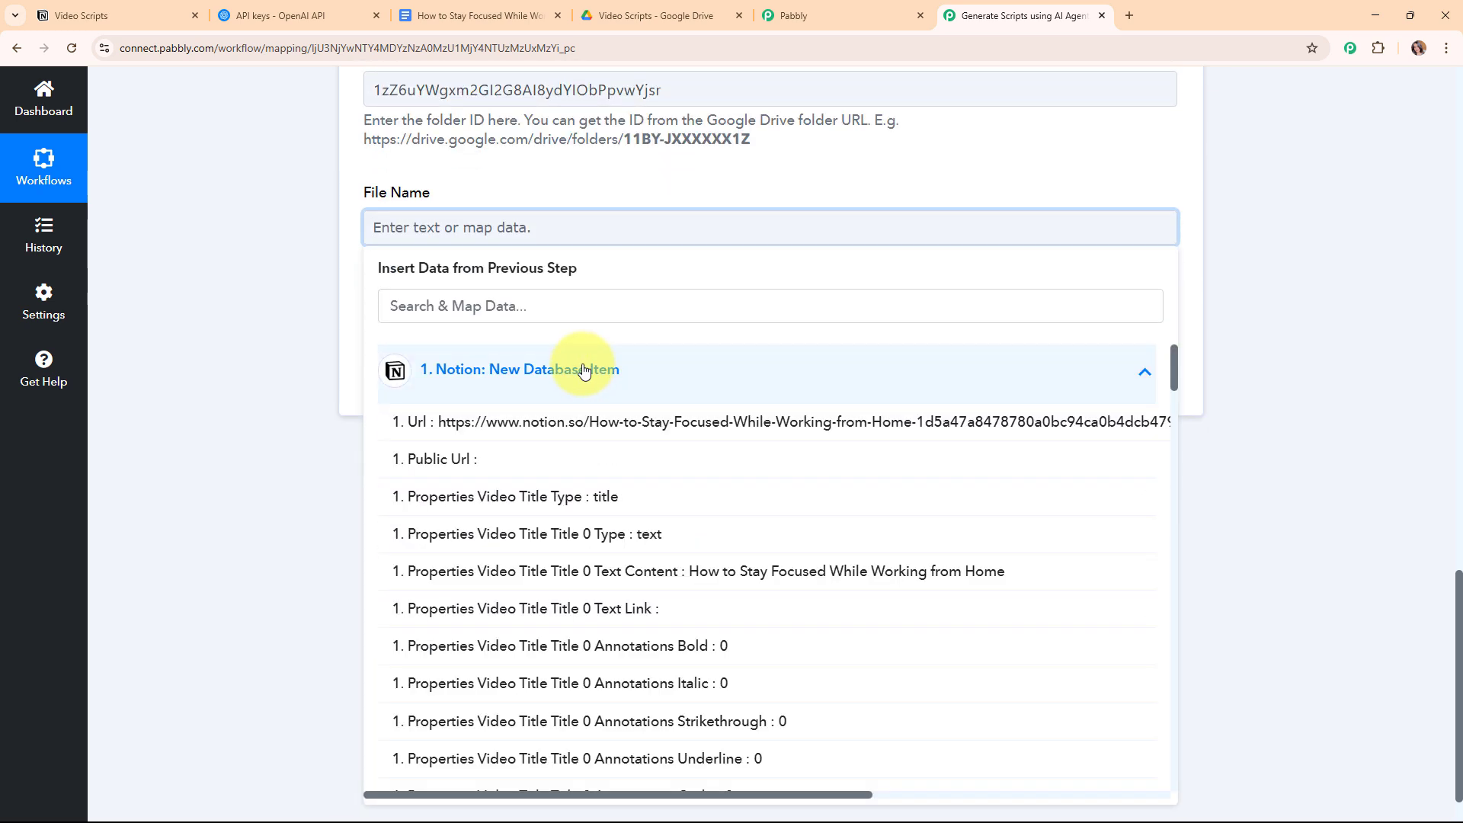
pyautogui.click(725, 571)
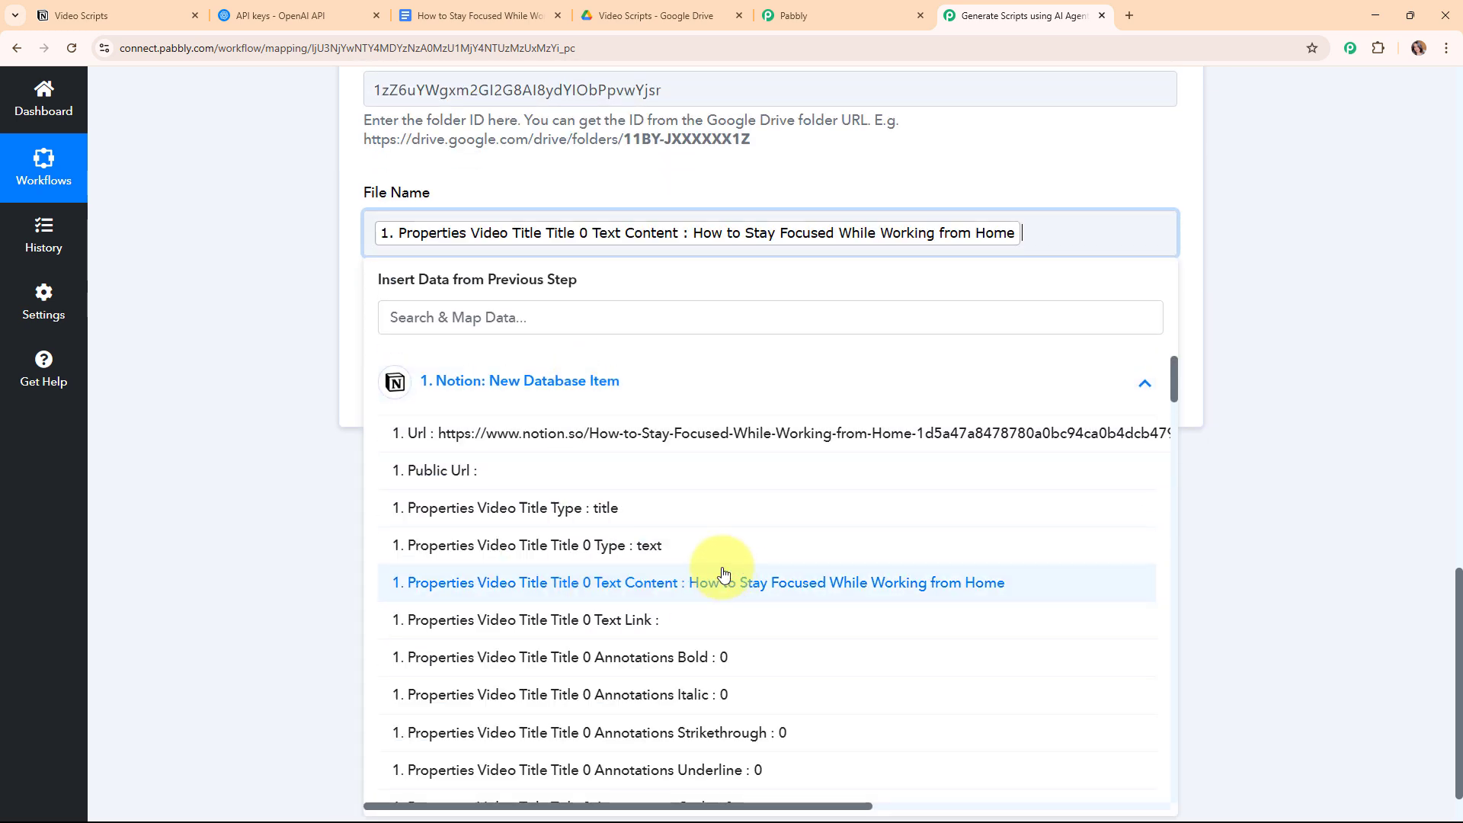
pyautogui.click(309, 221)
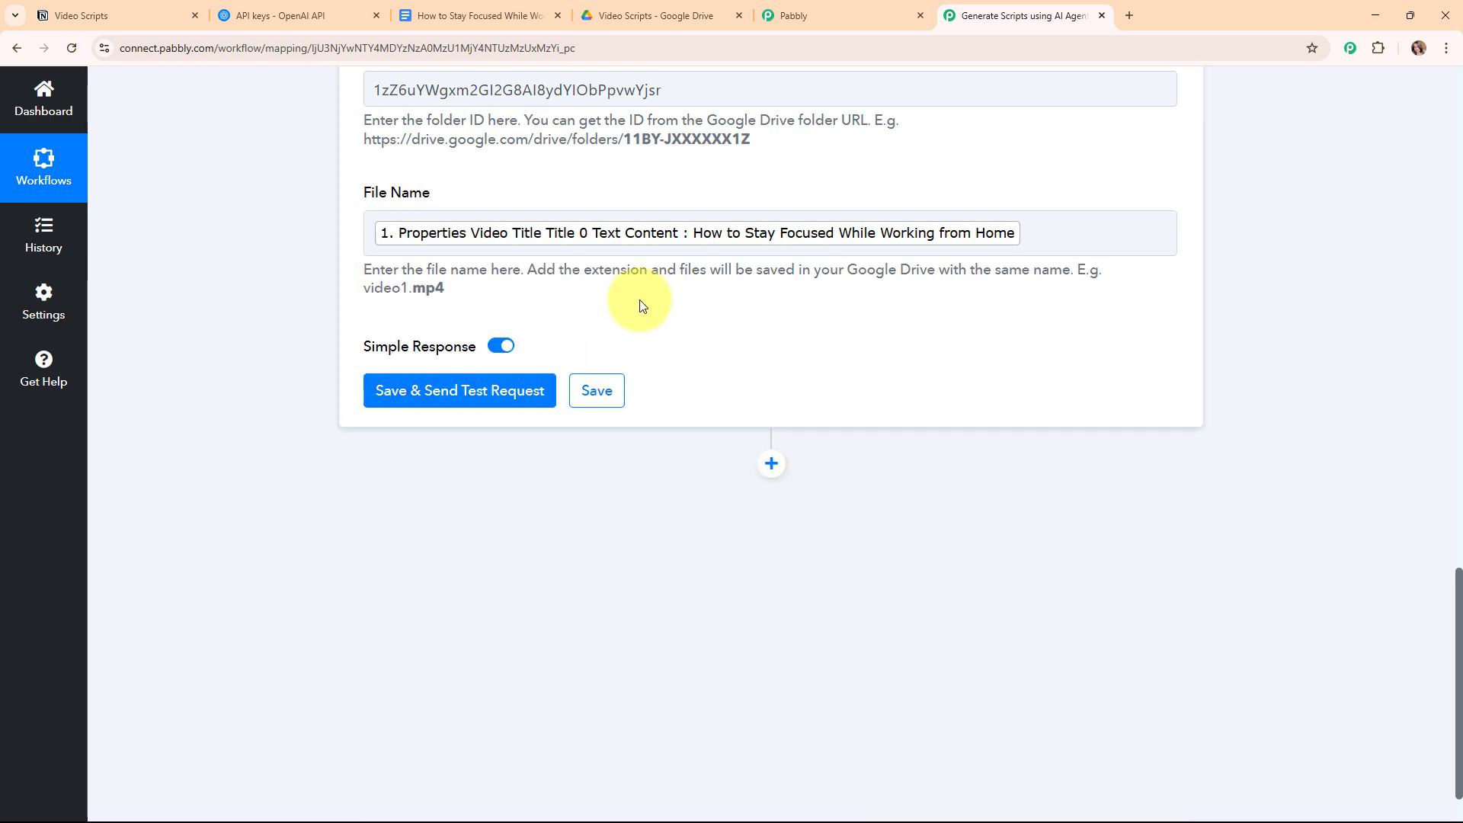
# Save the Upload a File action with a test request, review the received response and collapse the action
pyautogui.scroll(3, 941, 359)
pyautogui.scroll(-4, 937, 355)
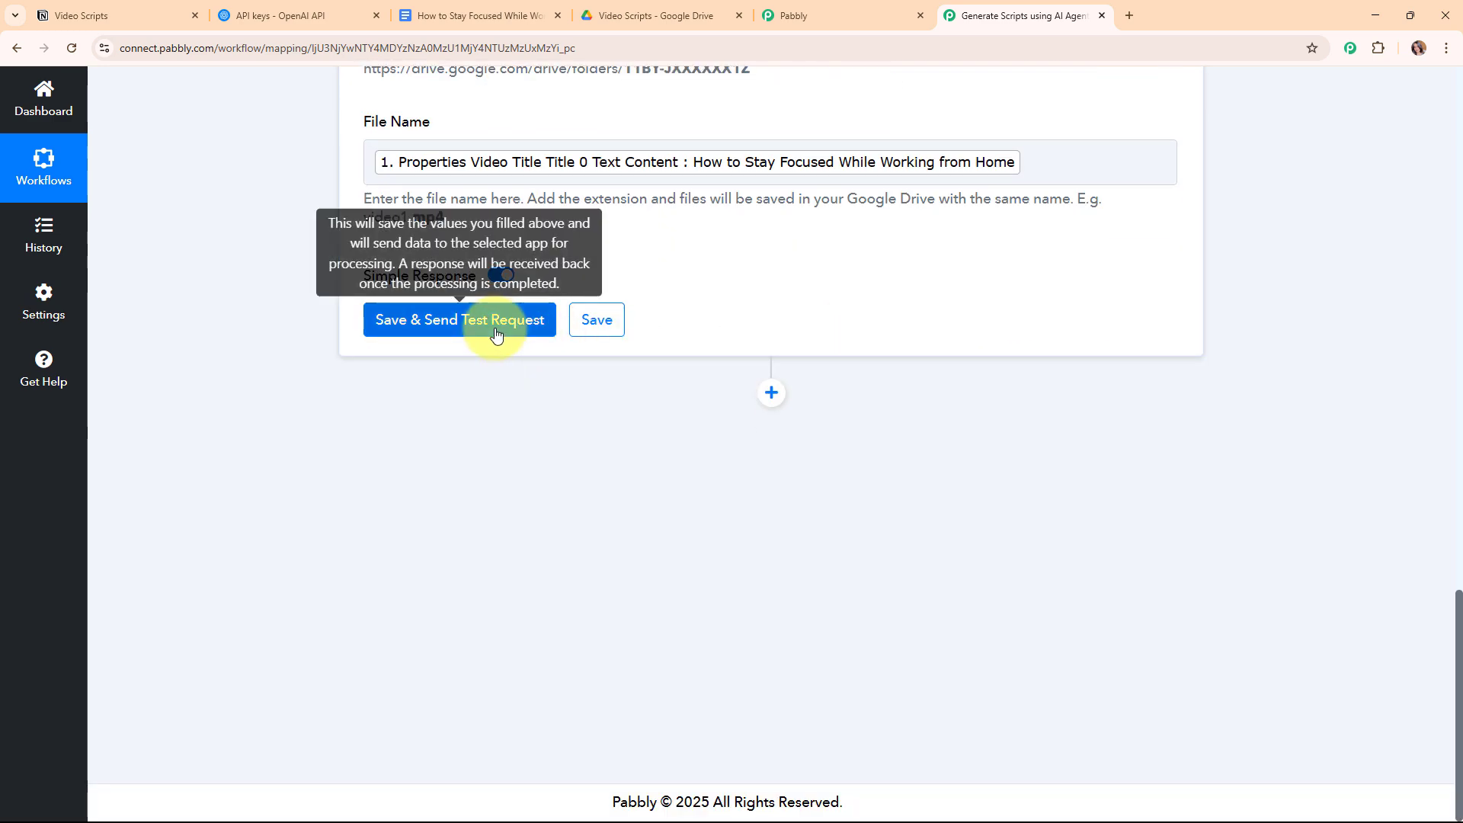
pyautogui.click(496, 336)
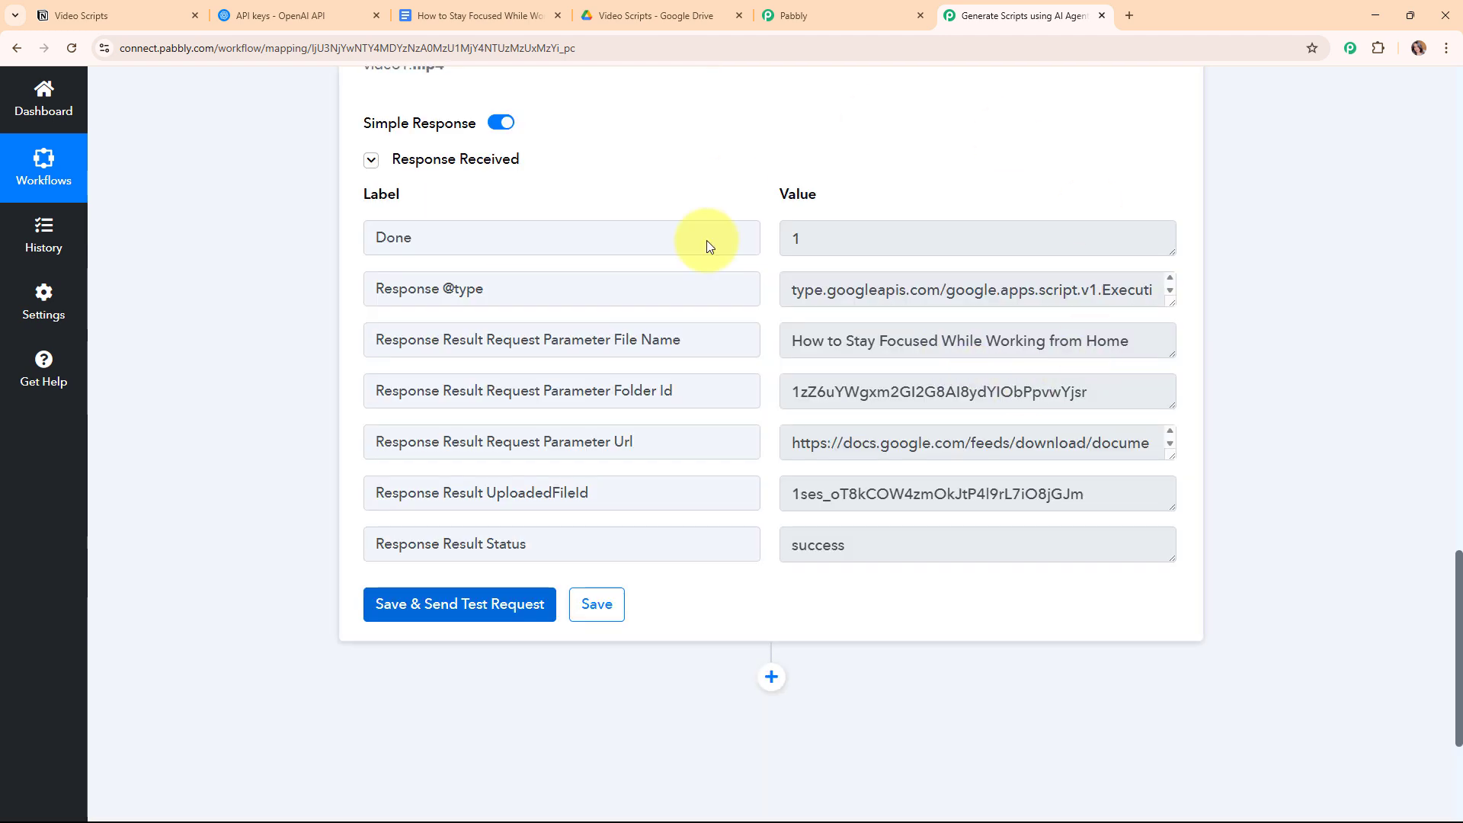
pyautogui.scroll(10, 1242, 353)
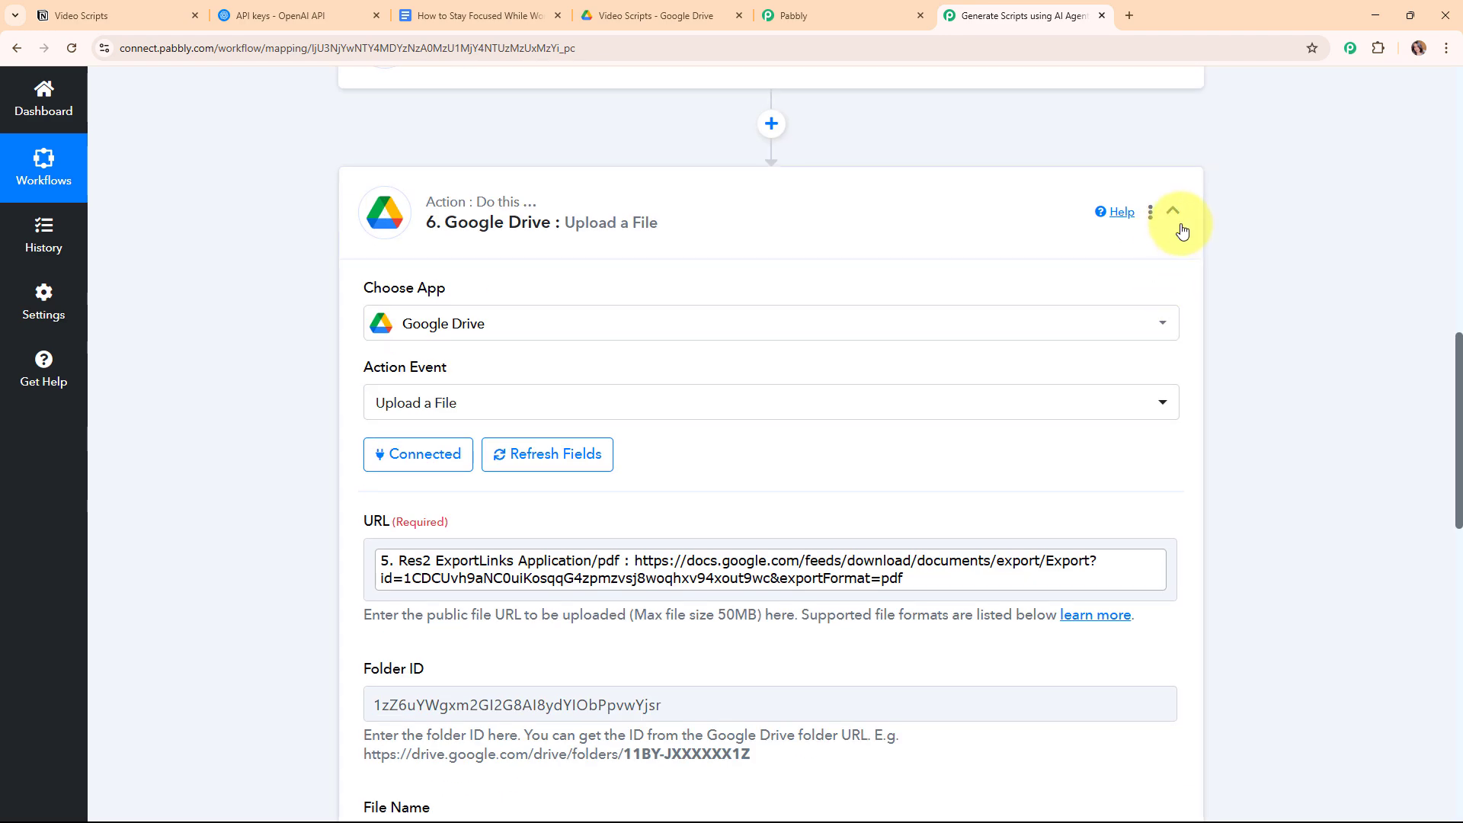
pyautogui.click(1179, 221)
pyautogui.scroll(10, 1136, 274)
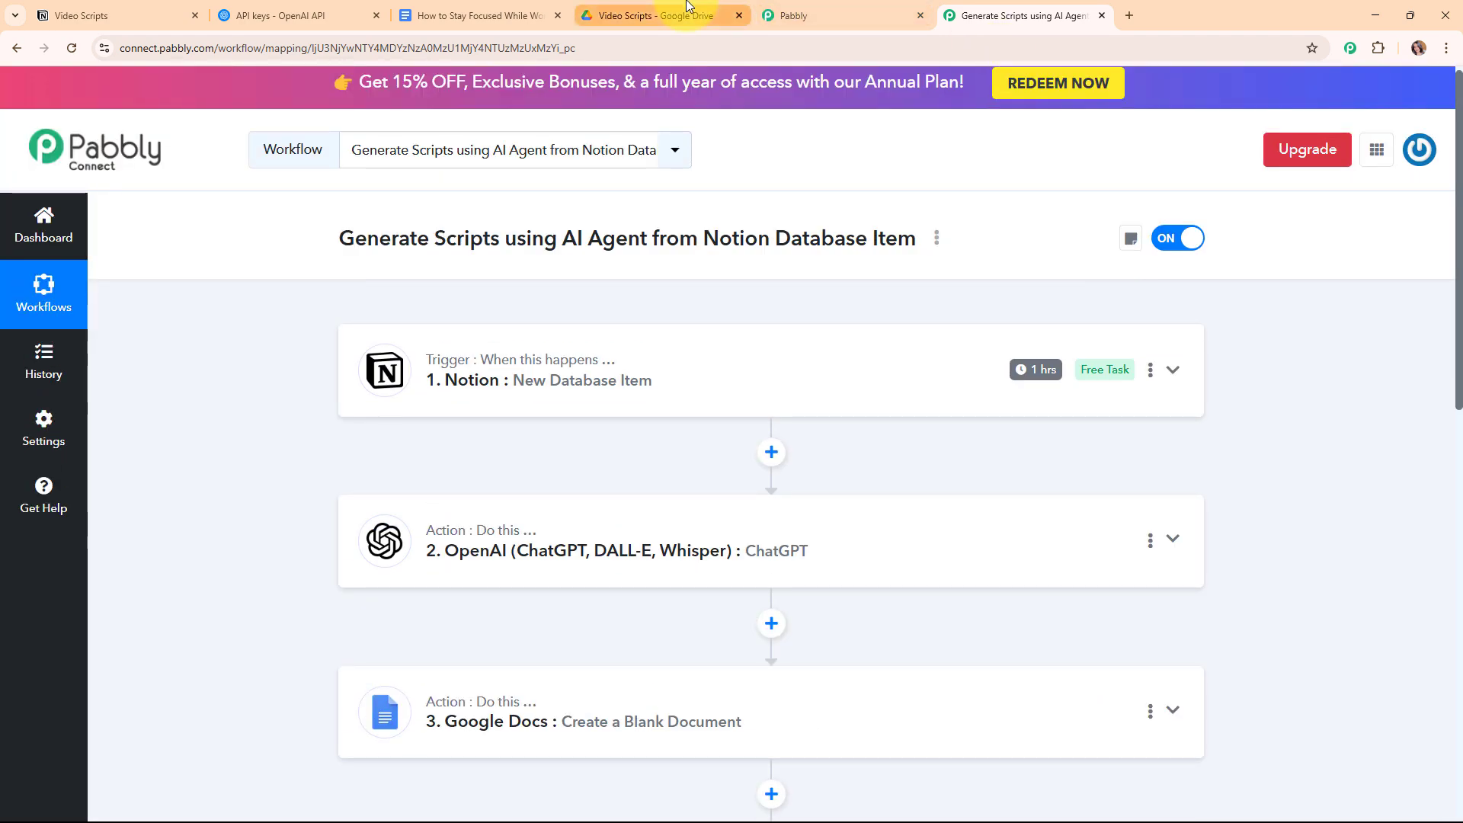
# Open the How to Stay Focused While Working from Home PDF in Google Drive's Video Scripts folder, read through its script and close it
pyautogui.click(689, 5)
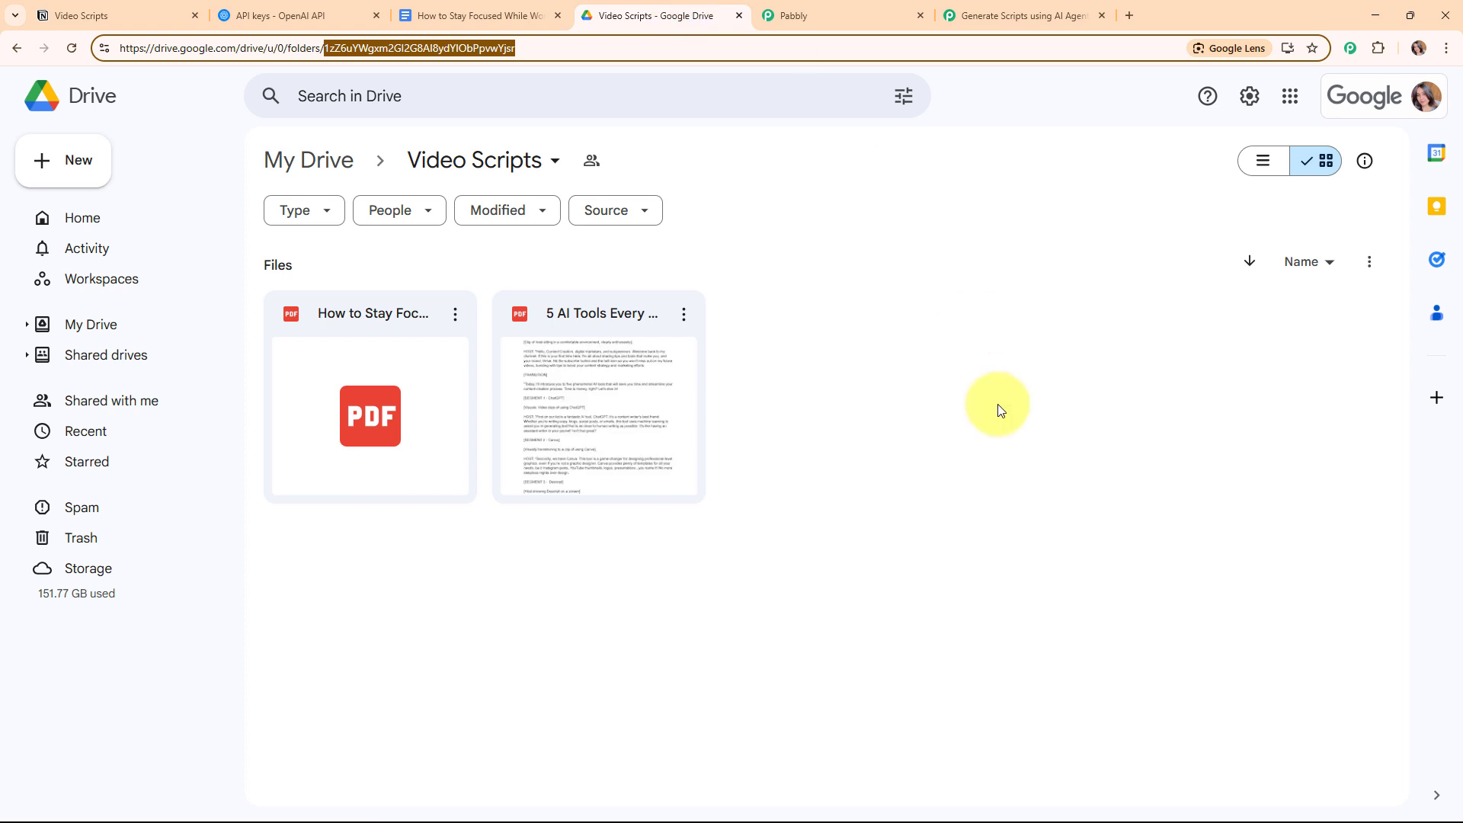
pyautogui.doubleClick(378, 337)
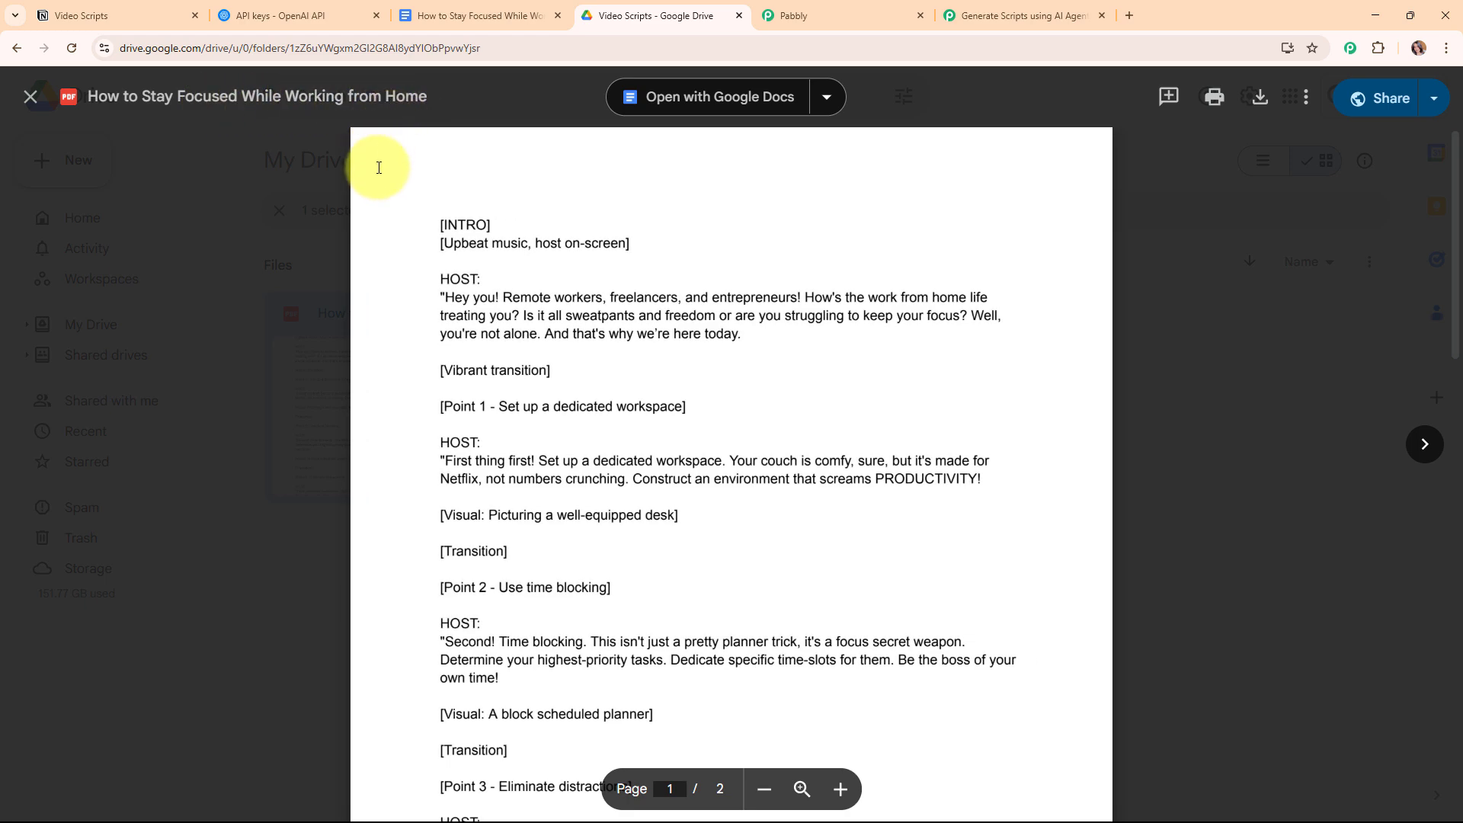
pyautogui.scroll(-8, 1046, 371)
pyautogui.scroll(-8, 1046, 371)
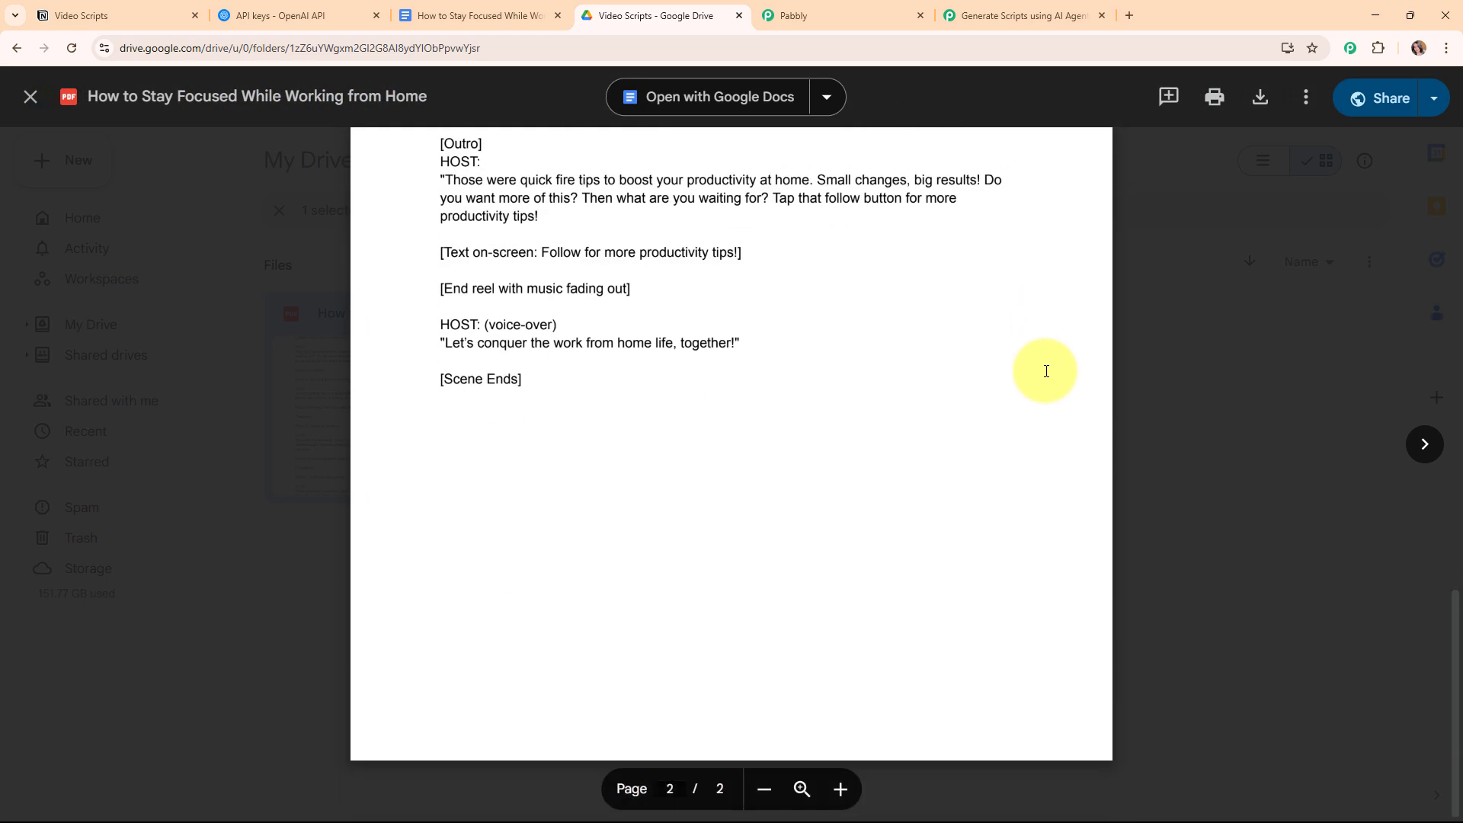
pyautogui.scroll(15, 1046, 371)
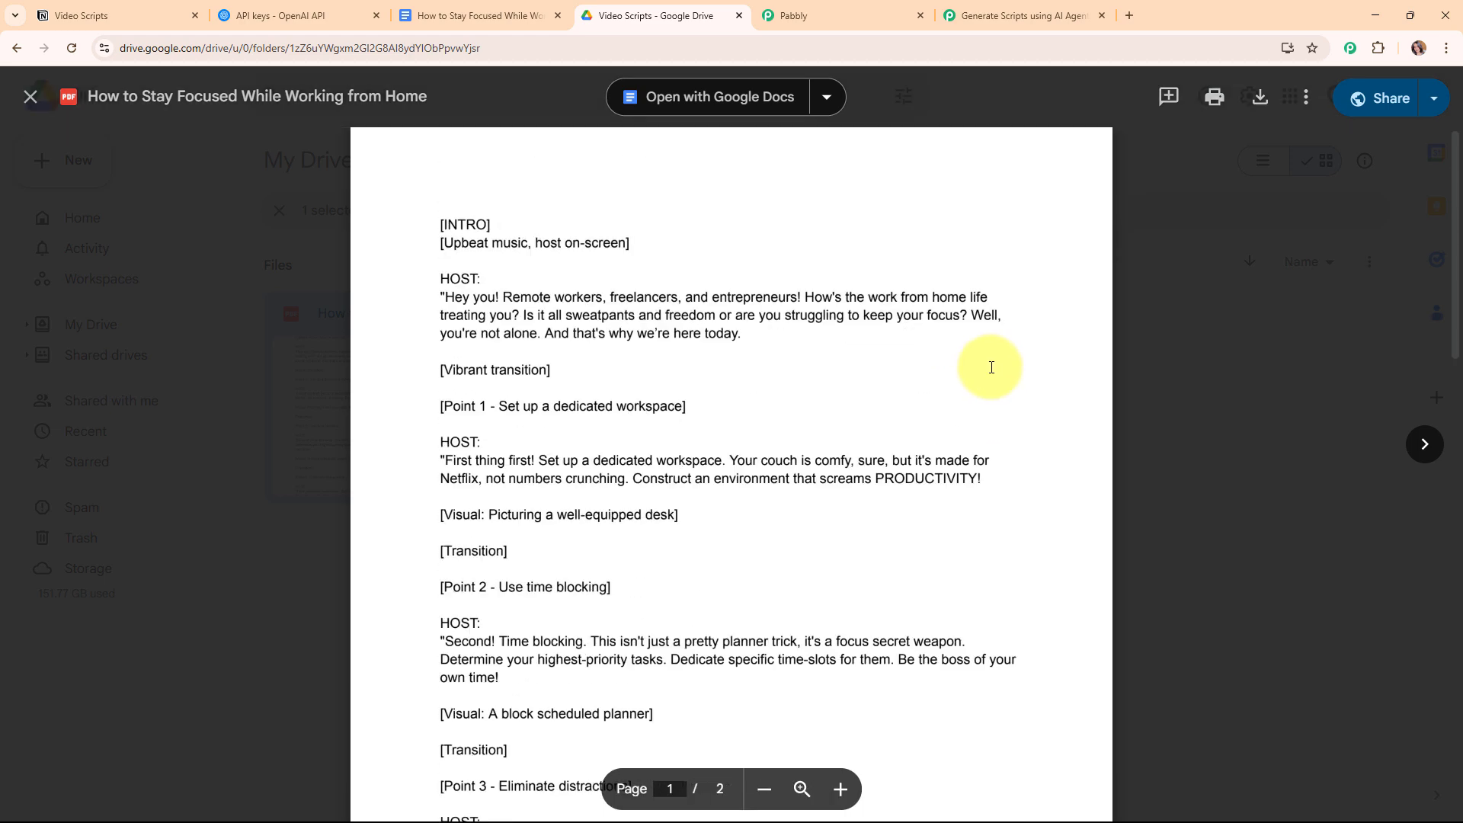
pyautogui.click(30, 96)
pyautogui.doubleClick(637, 329)
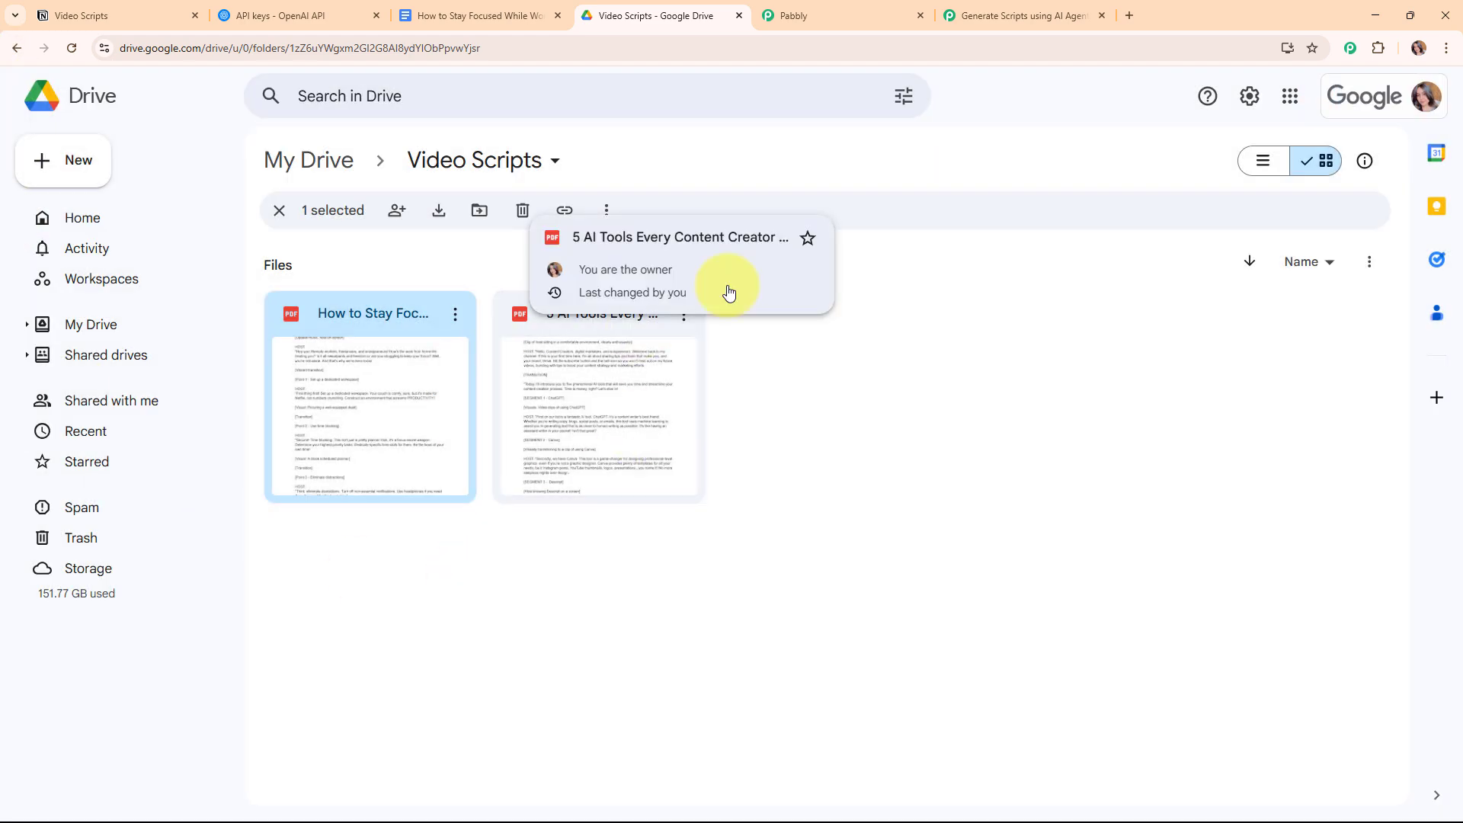
# Switch to Pabbly Connect and review the finished workflow from the Notion trigger through the Google Drive Upload a File action, including its title
pyautogui.click(1005, 2)
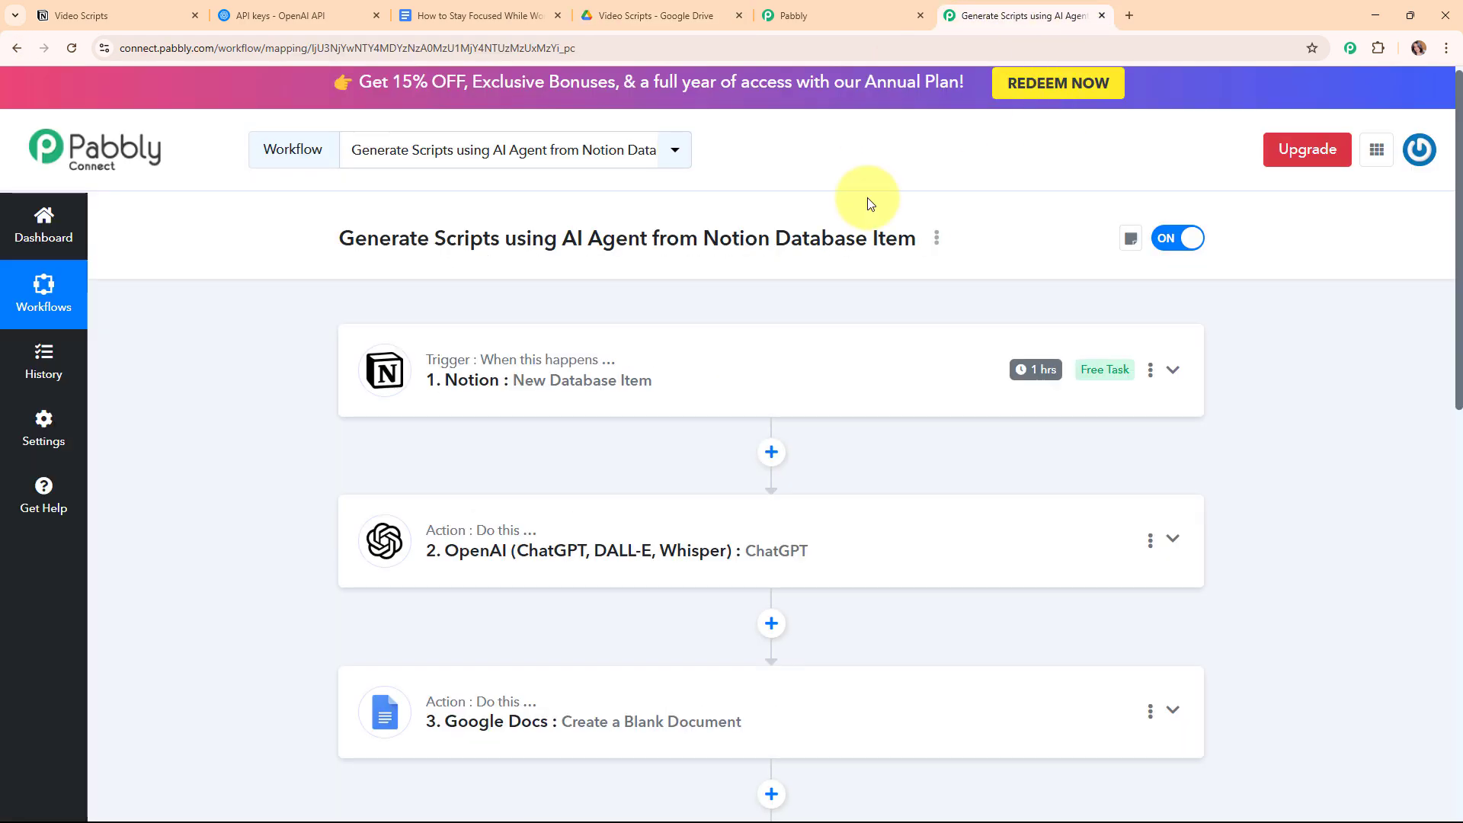
pyautogui.scroll(-3, 762, 162)
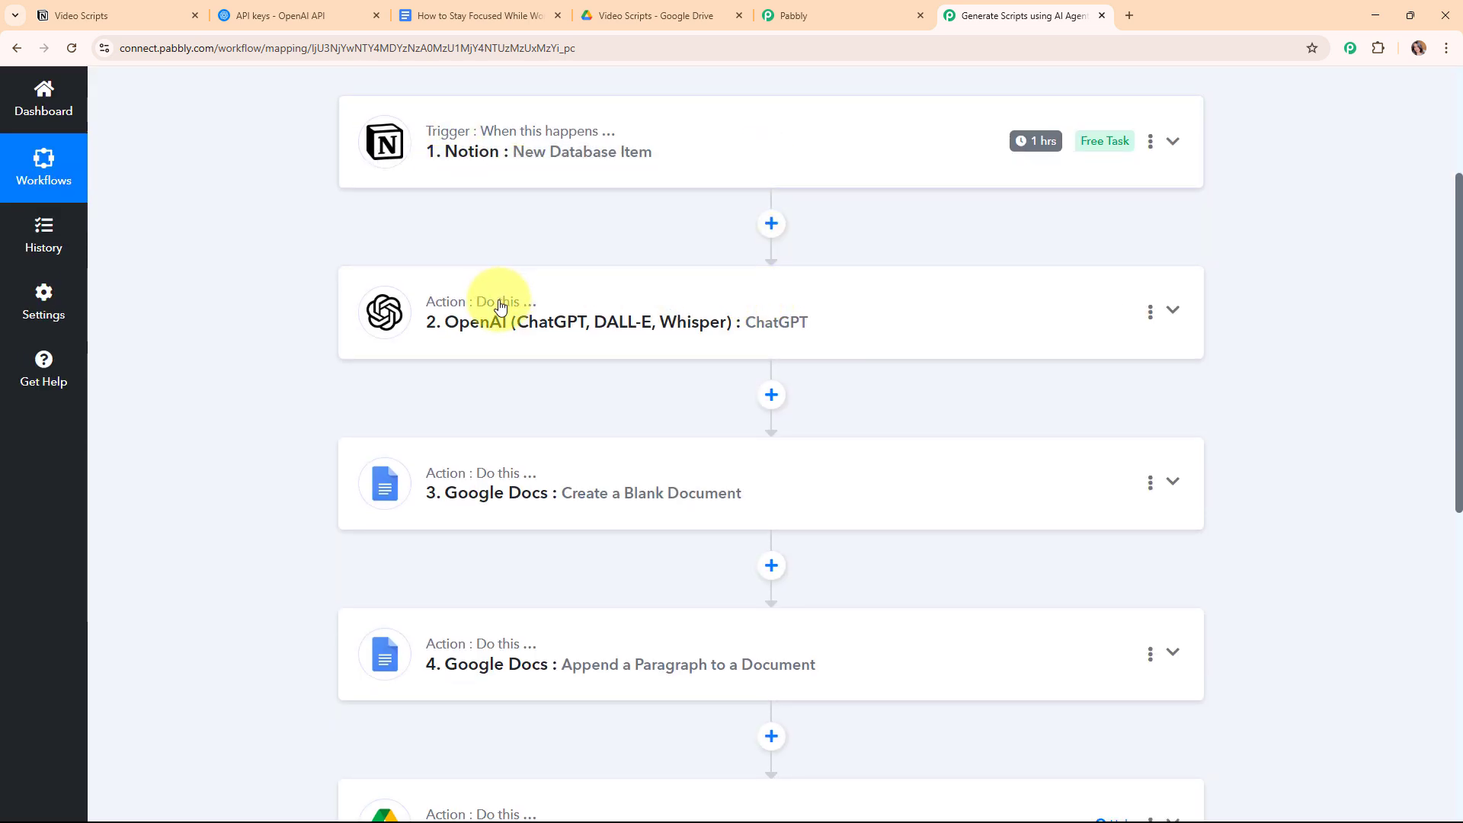
pyautogui.scroll(-4, 533, 412)
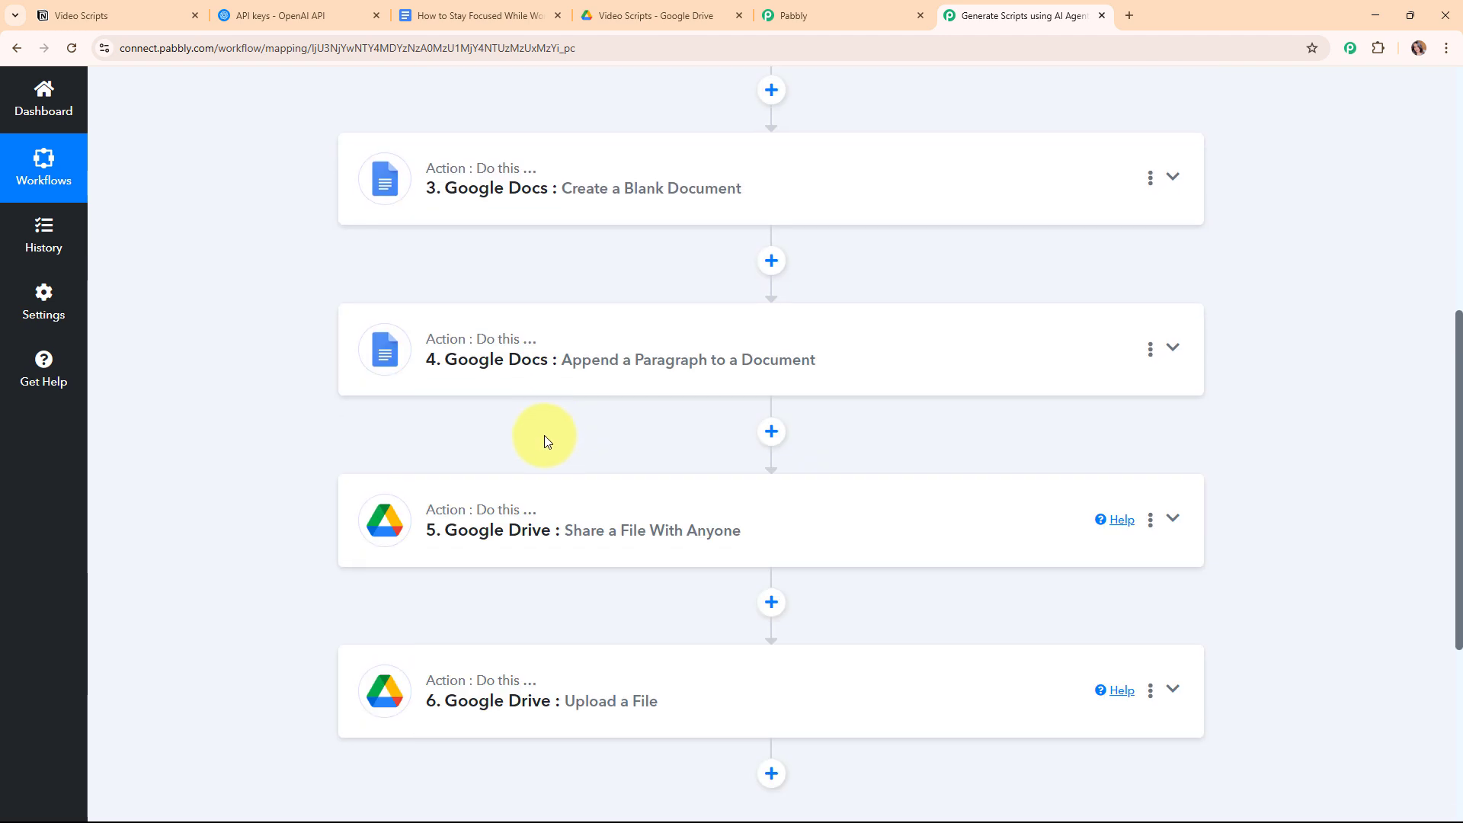
pyautogui.scroll(5, 538, 581)
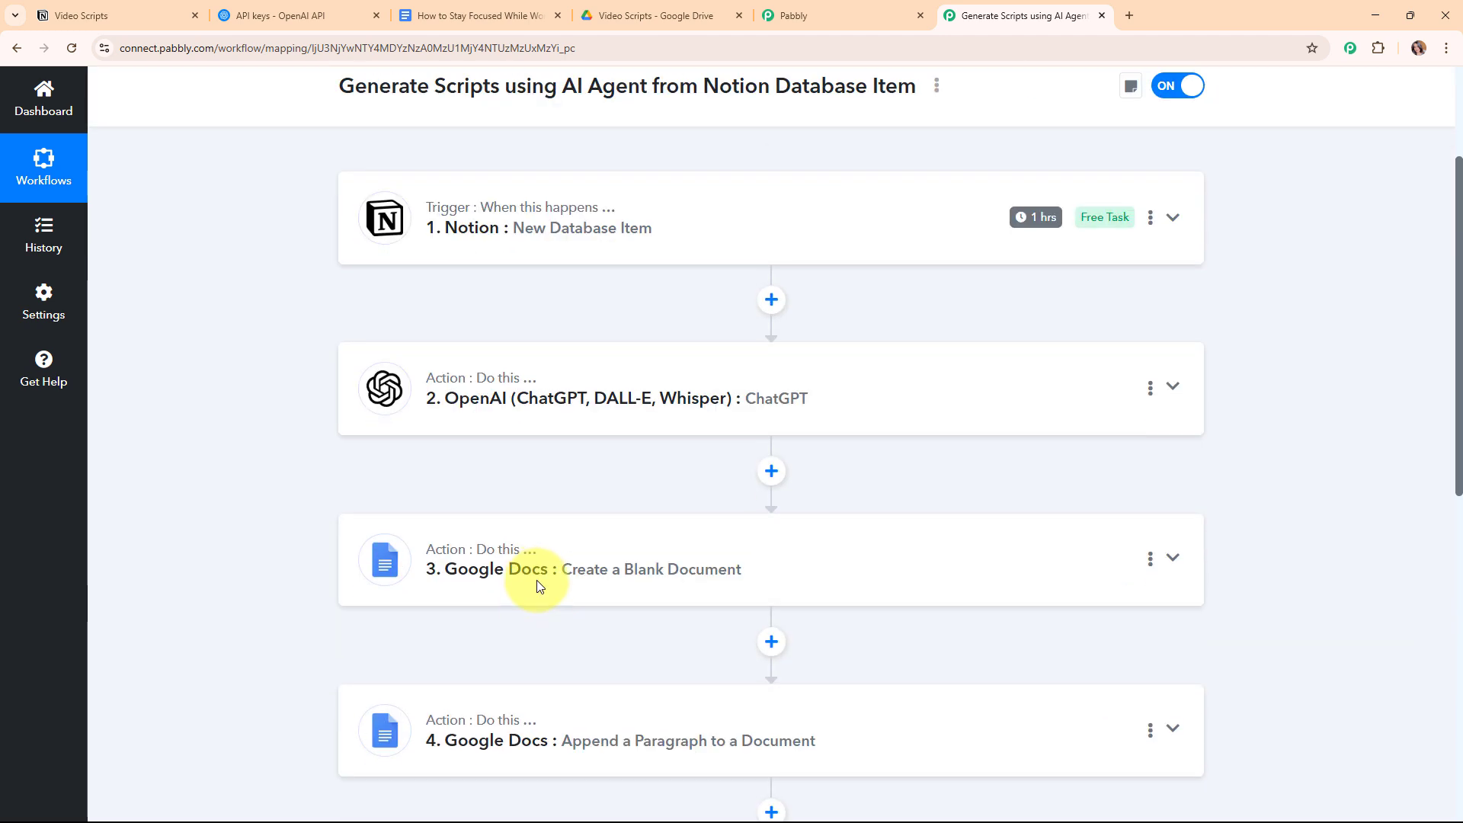
pyautogui.scroll(1, 343, 355)
pyautogui.scroll(2, 332, 388)
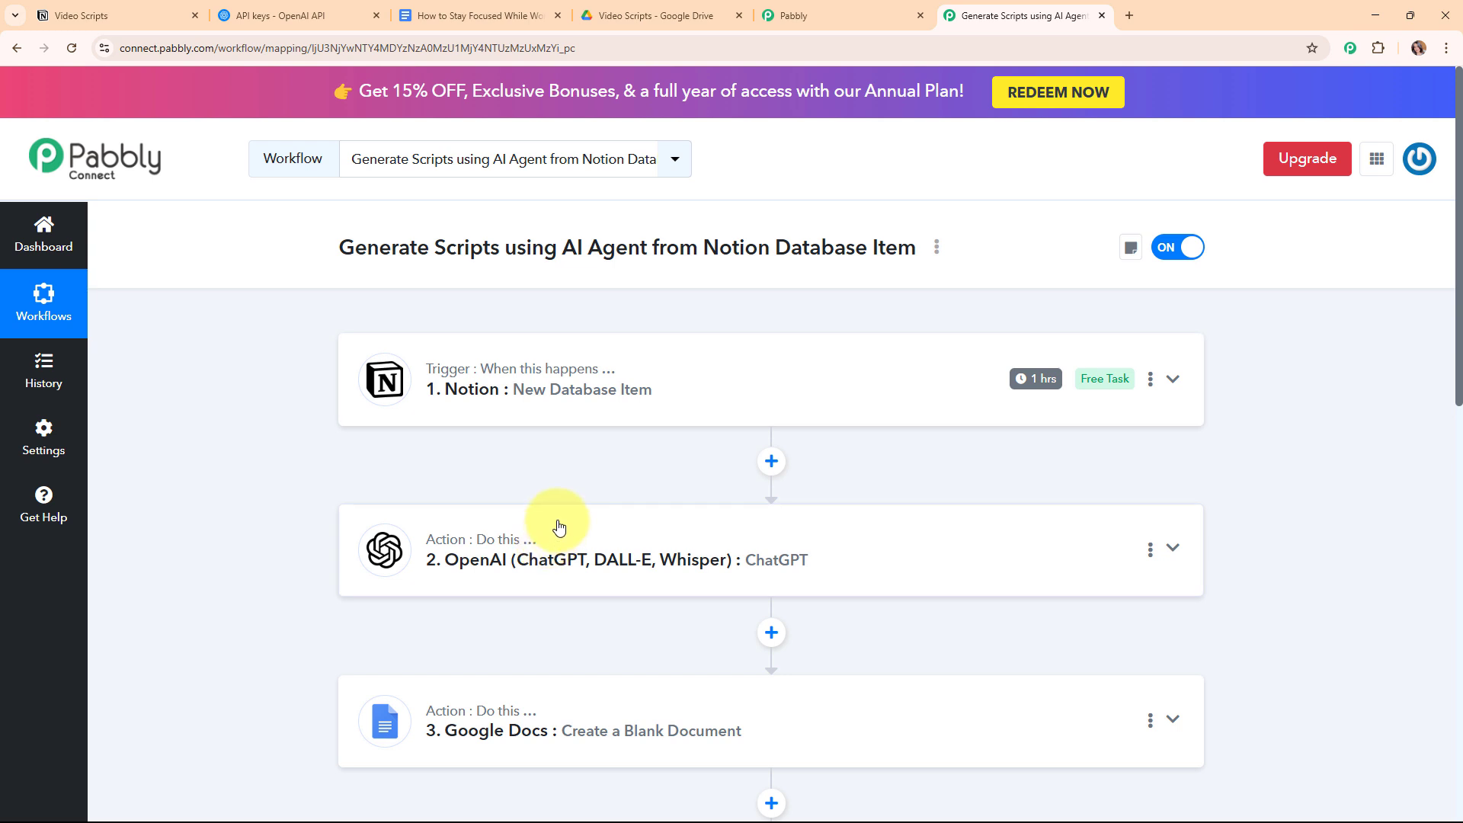
pyautogui.scroll(-2, 559, 525)
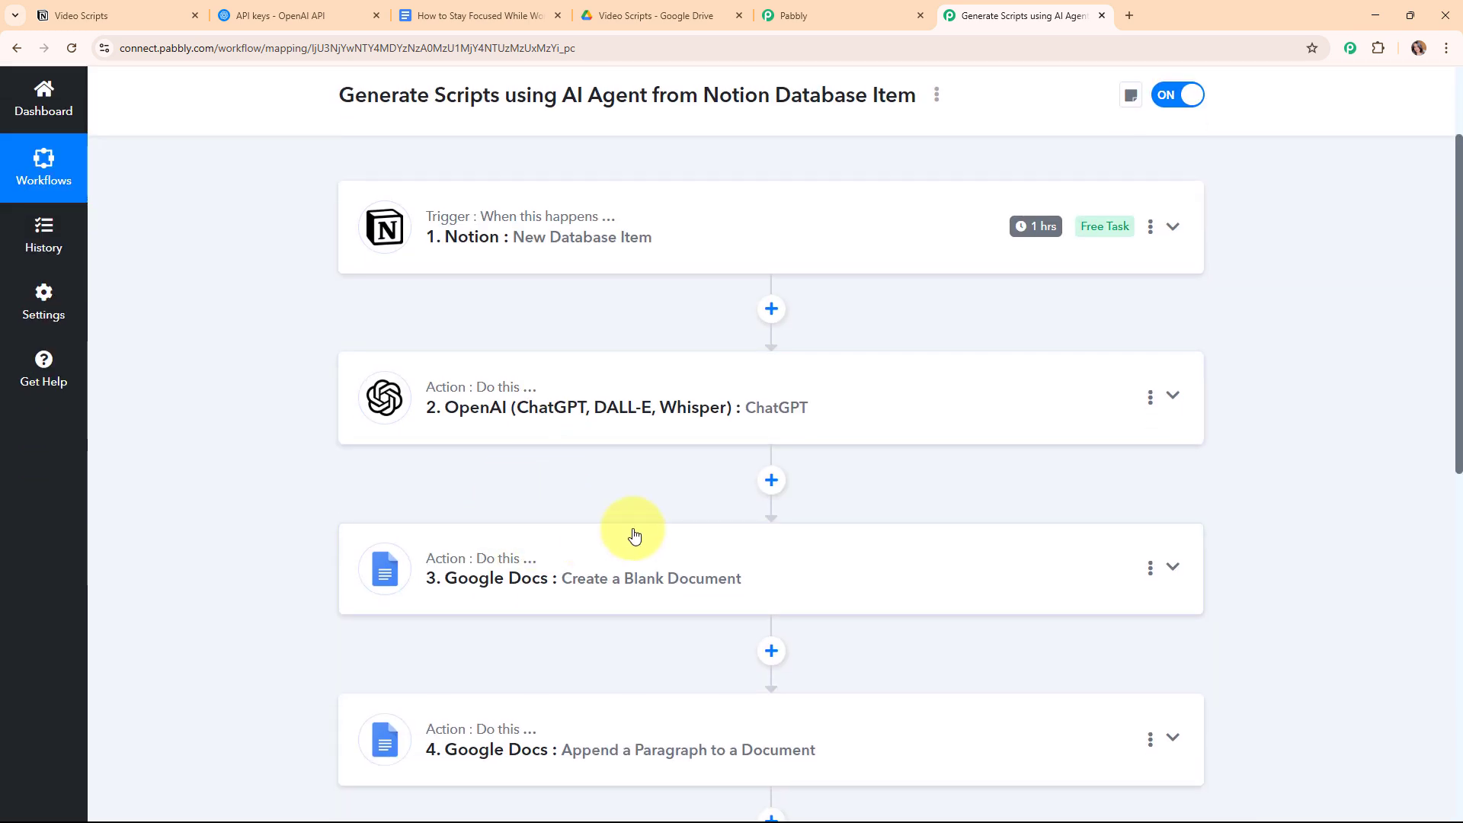
pyautogui.scroll(-3, 633, 530)
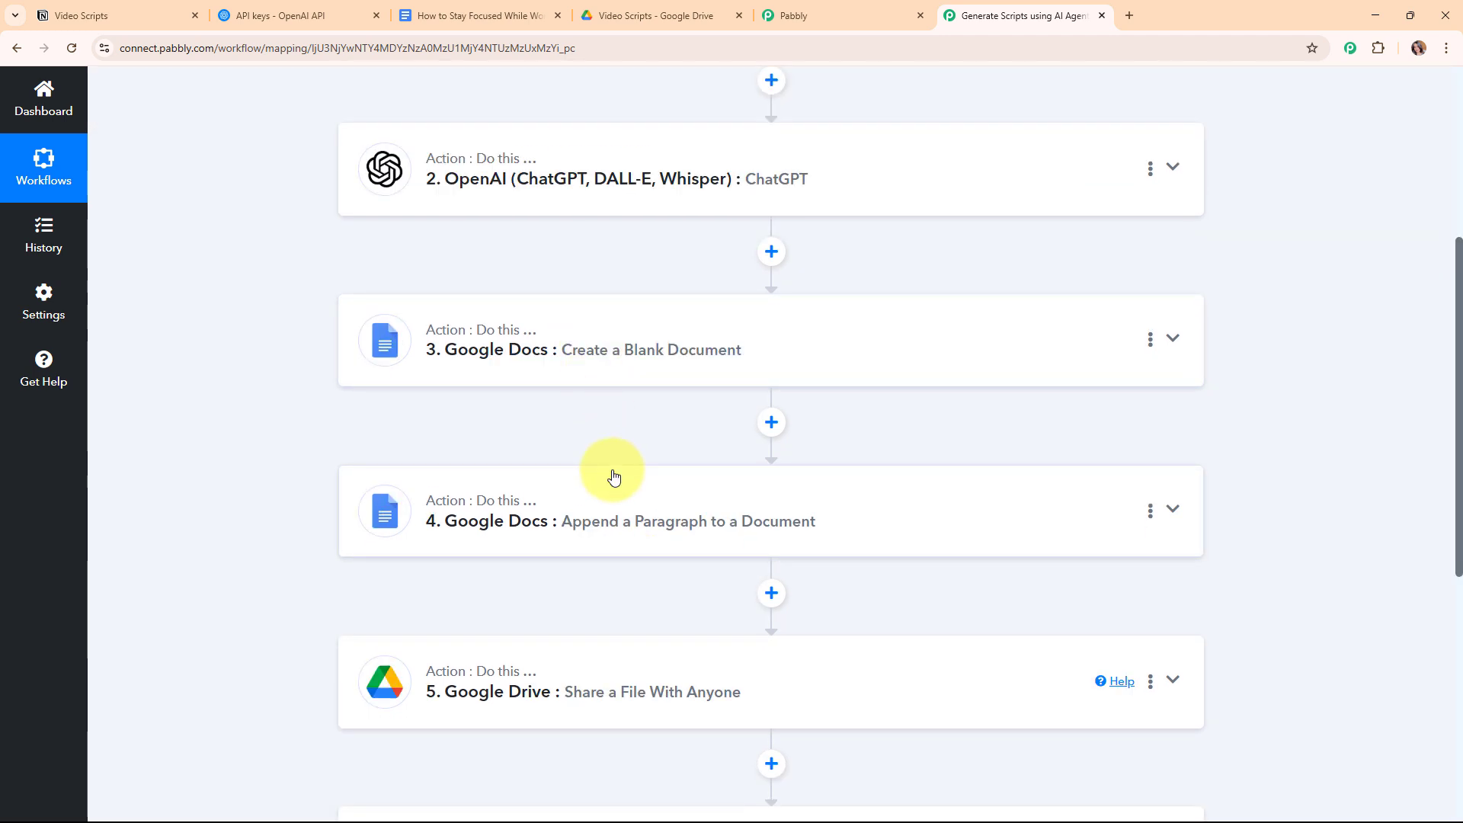
pyautogui.scroll(-2, 614, 478)
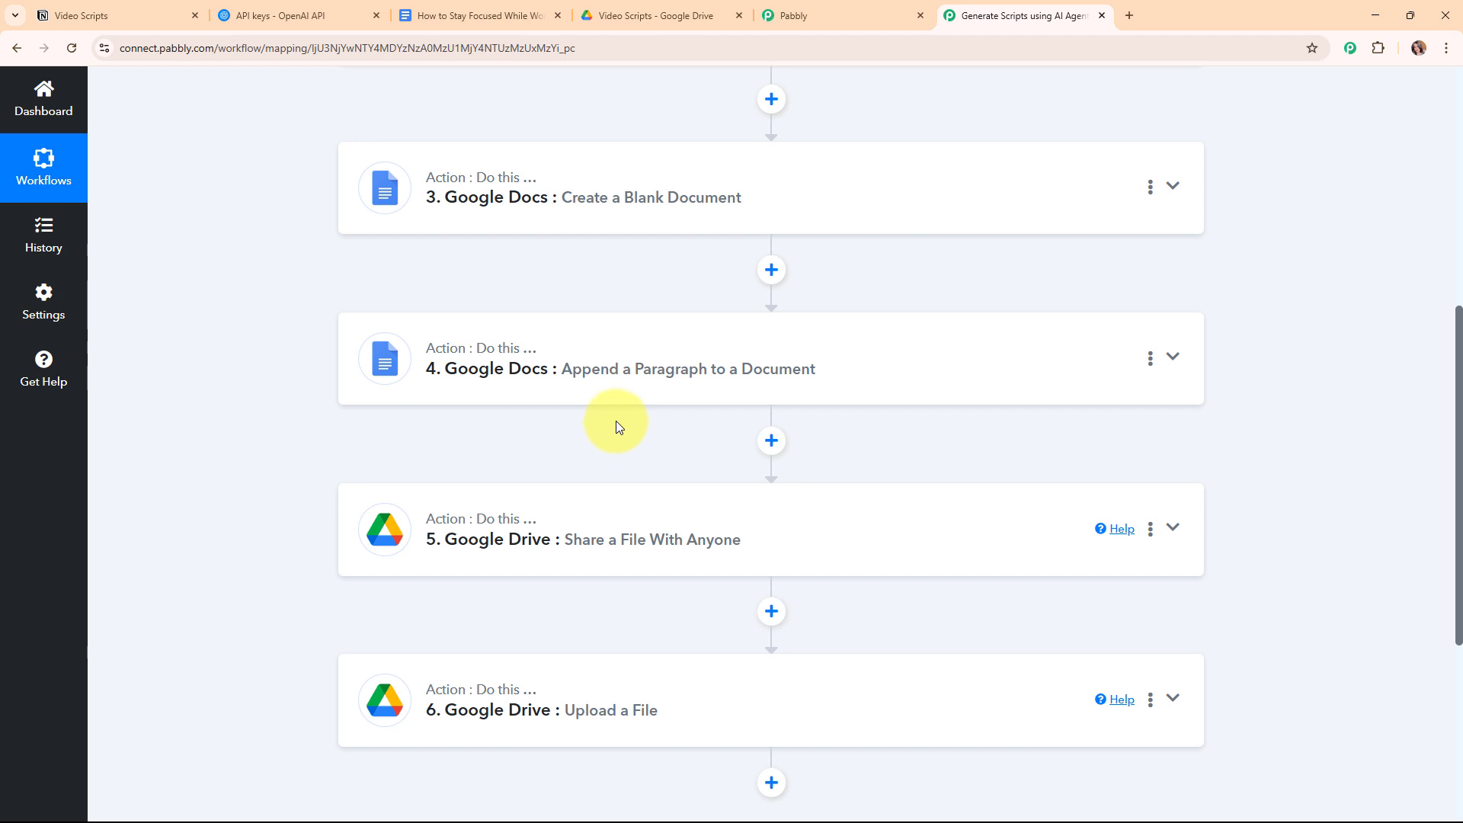
pyautogui.scroll(-4, 616, 425)
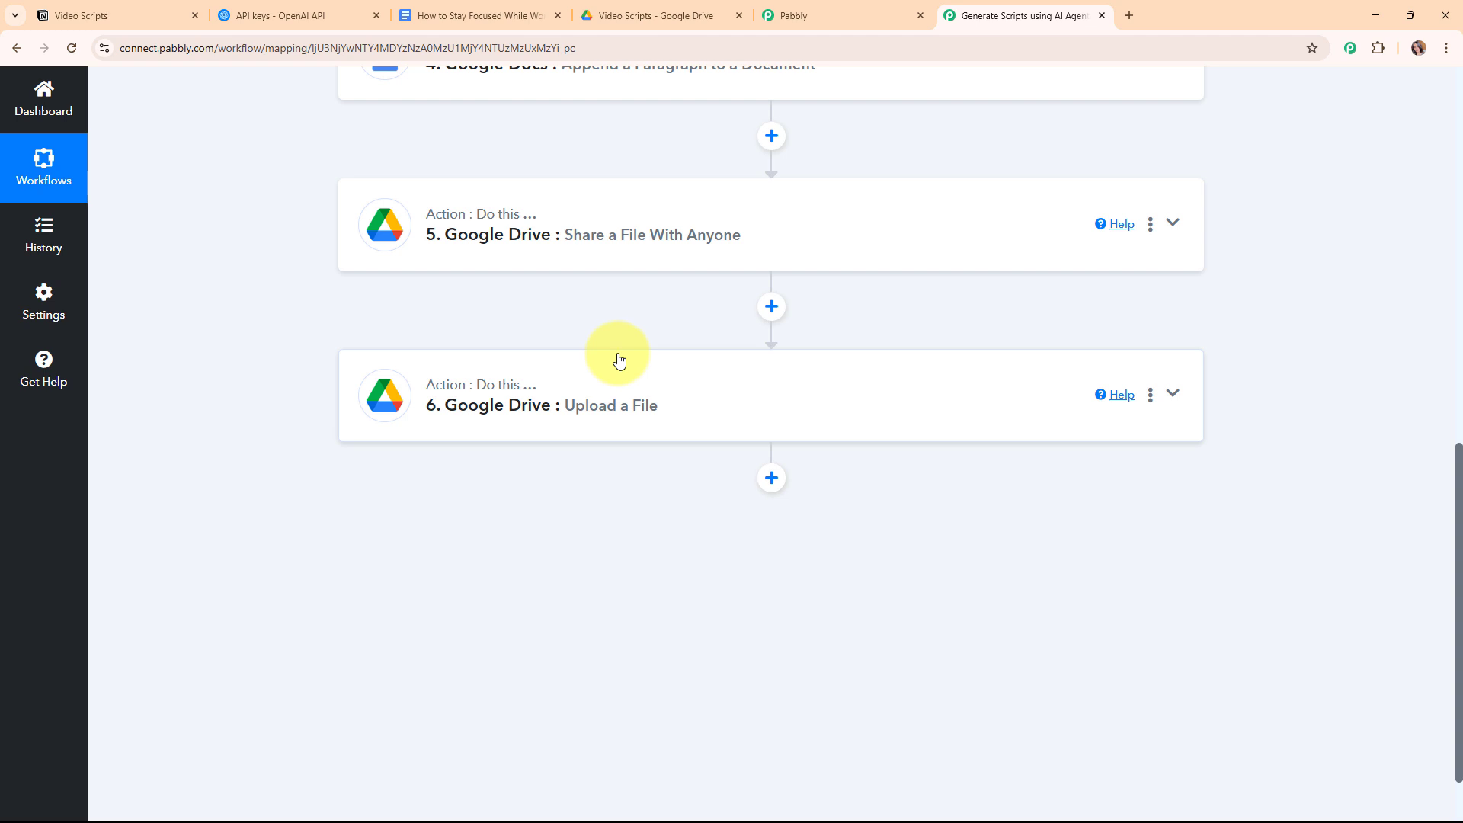
pyautogui.scroll(10, 619, 362)
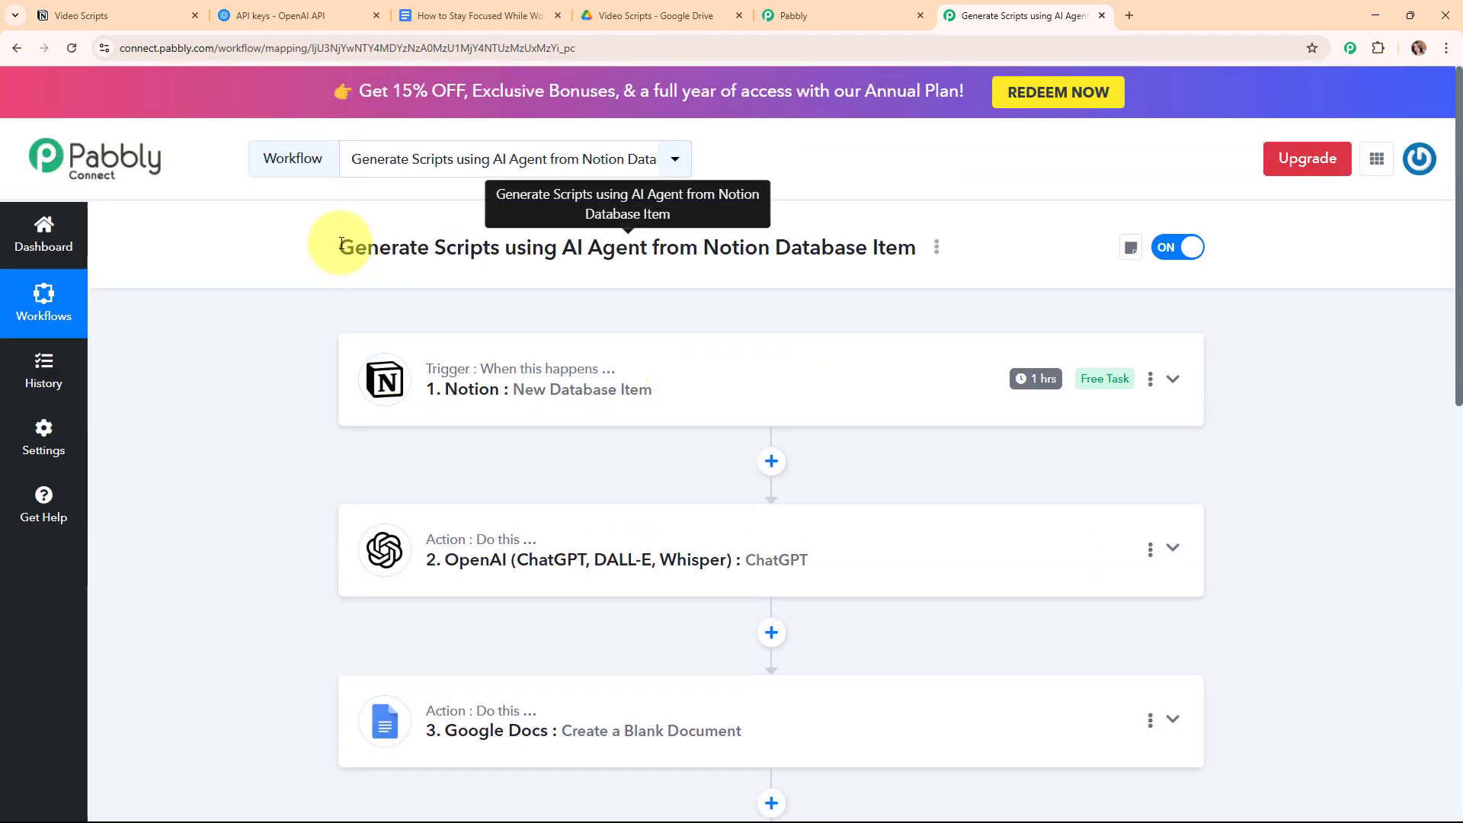
pyautogui.moveTo(340, 244); pyautogui.dragTo(926, 253)
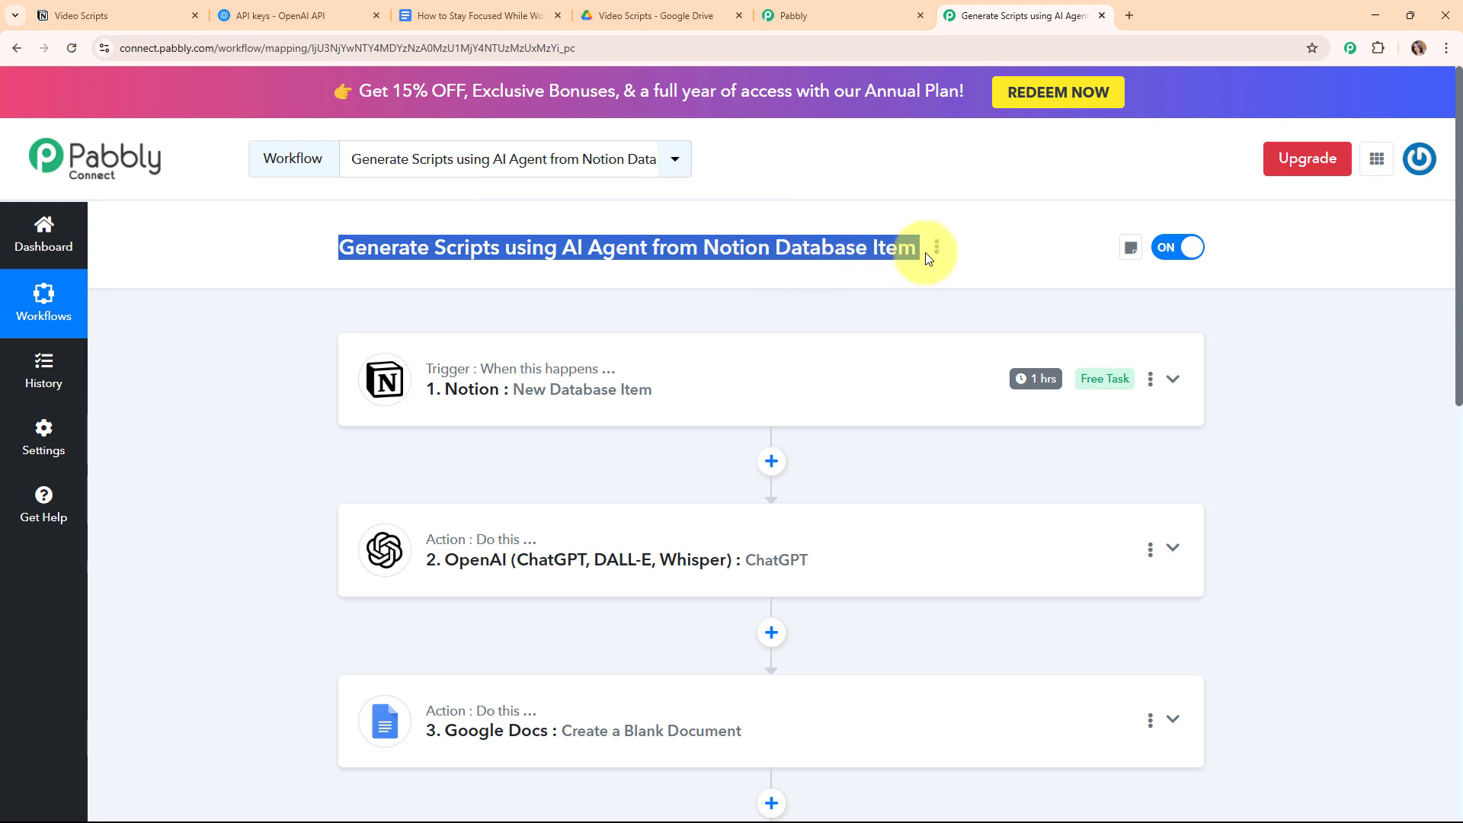